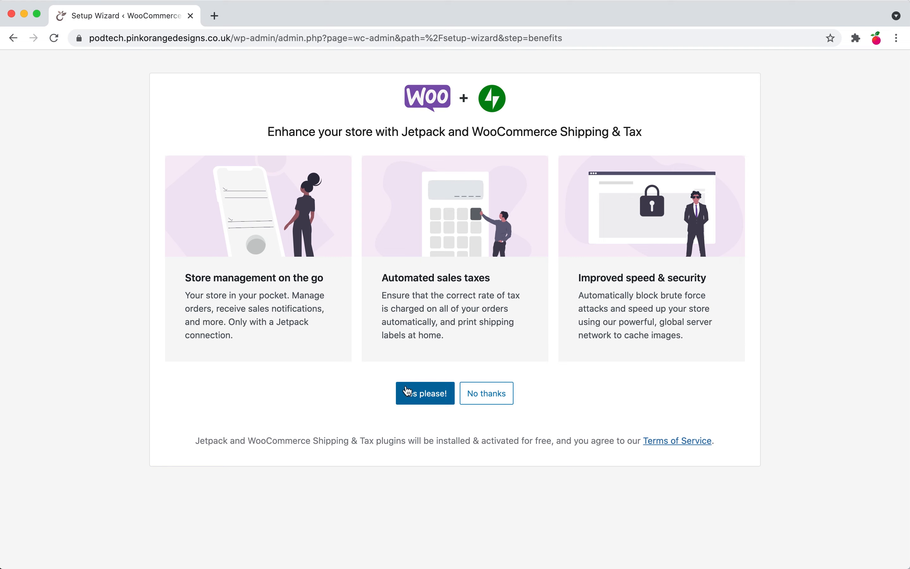
Step: Decline the Jetpack and Shipping & Tax extras, close the welcome tour, and go to WooCommerce Settings
{"action": "left_click", "coordinate": [497, 391]}
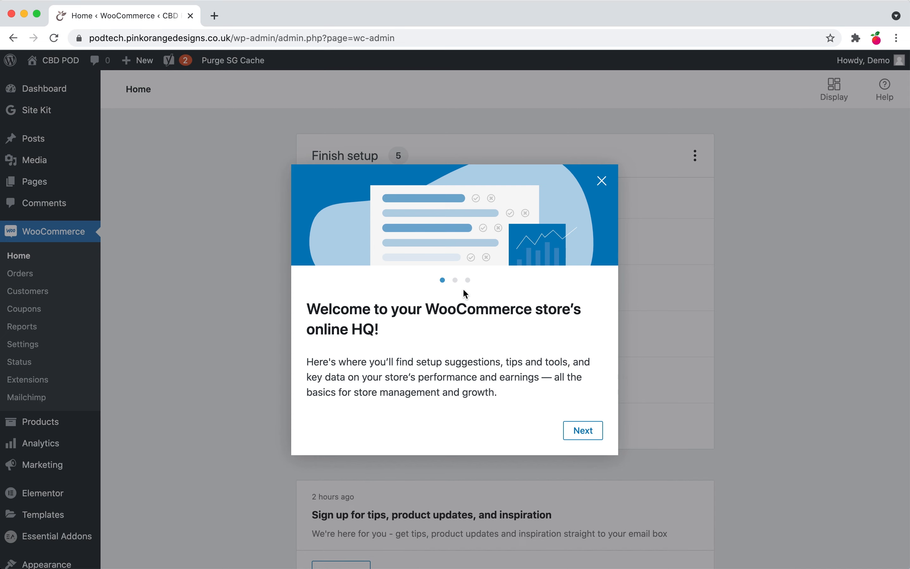
{"action": "left_click", "coordinate": [602, 181]}
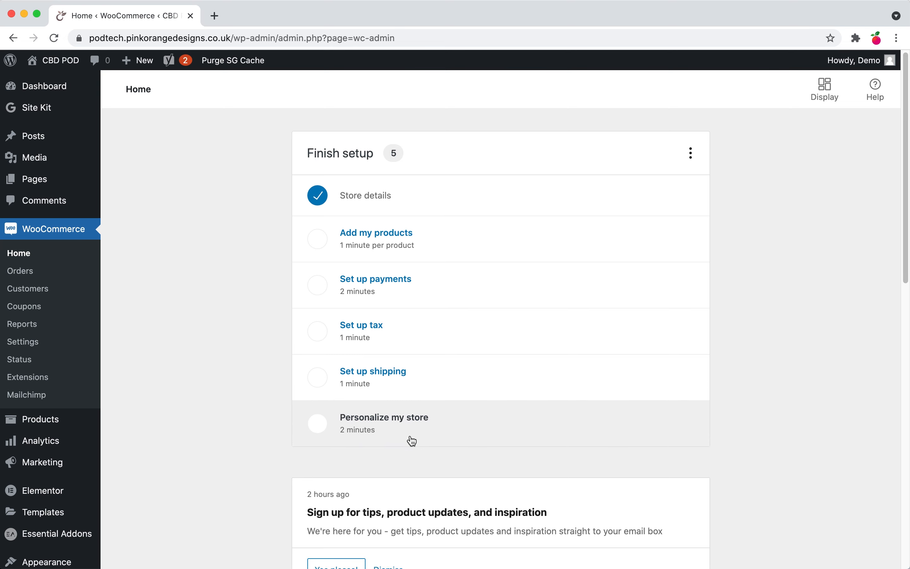
{"action": "scroll", "coordinate": [410, 437], "scroll_direction": "down", "scroll_amount": 3}
{"action": "scroll", "coordinate": [412, 441], "scroll_direction": "up", "scroll_amount": 3}
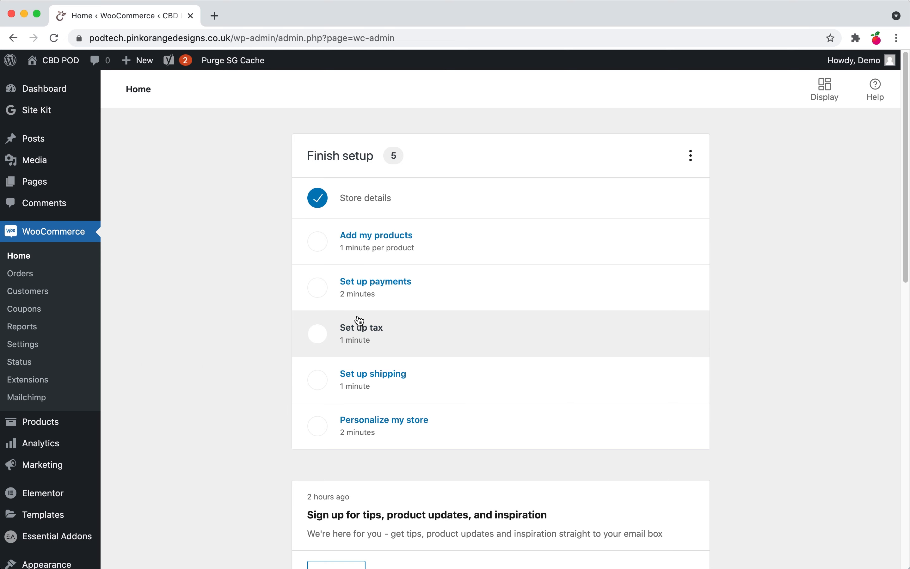
{"action": "left_click", "coordinate": [24, 351]}
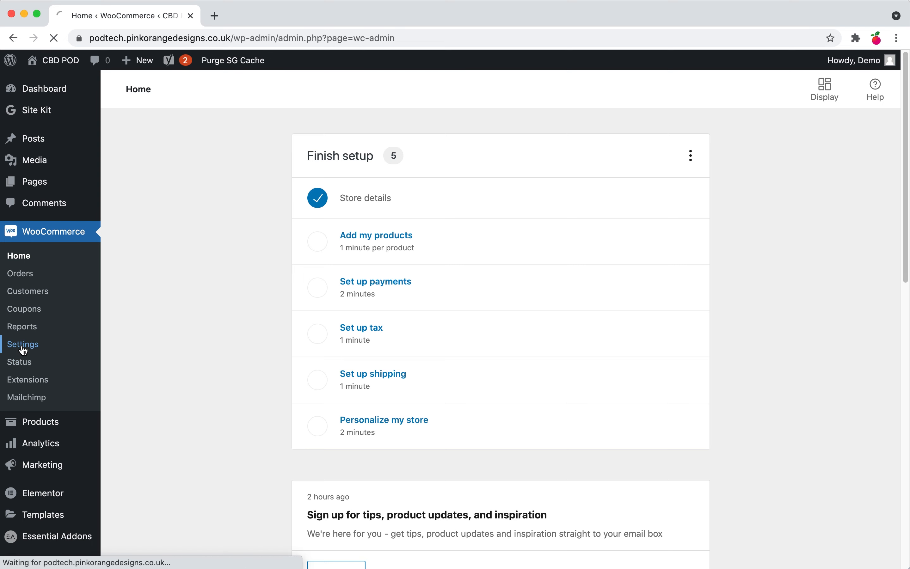
Step: Tick Enable tax rates and calculations on the General settings tab
{"action": "mouse_move", "coordinate": [530, 15]}
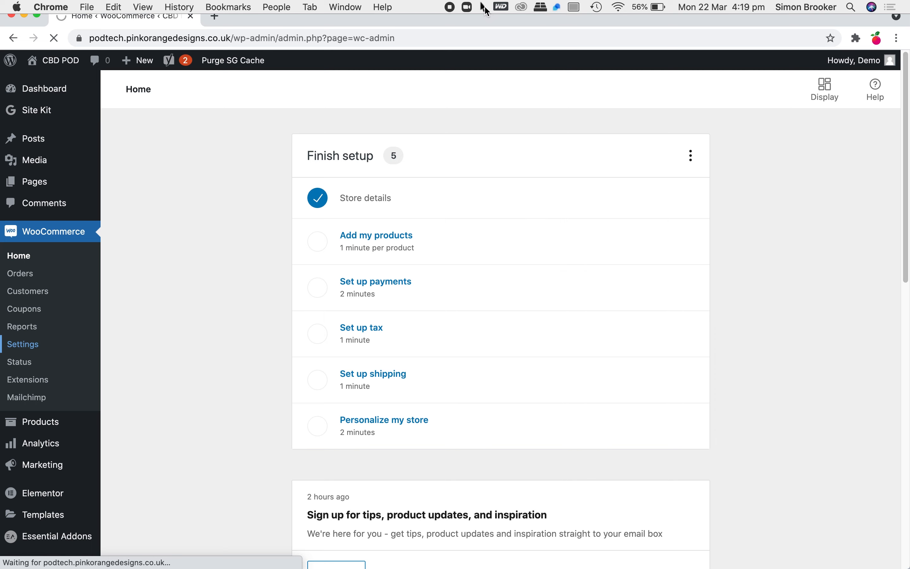
{"action": "left_click", "coordinate": [485, 8]}
{"action": "left_click", "coordinate": [500, 22]}
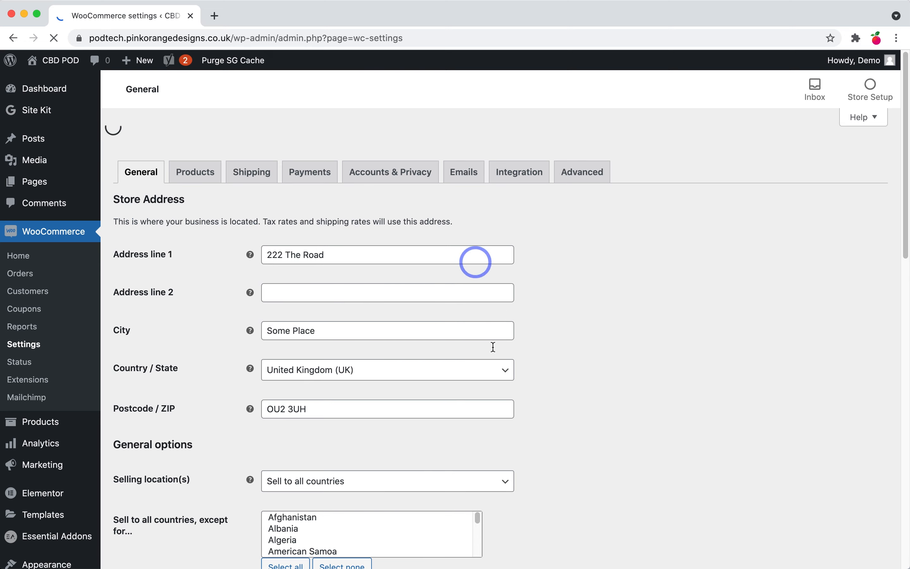
{"action": "scroll", "coordinate": [362, 440], "scroll_direction": "down", "scroll_amount": 4}
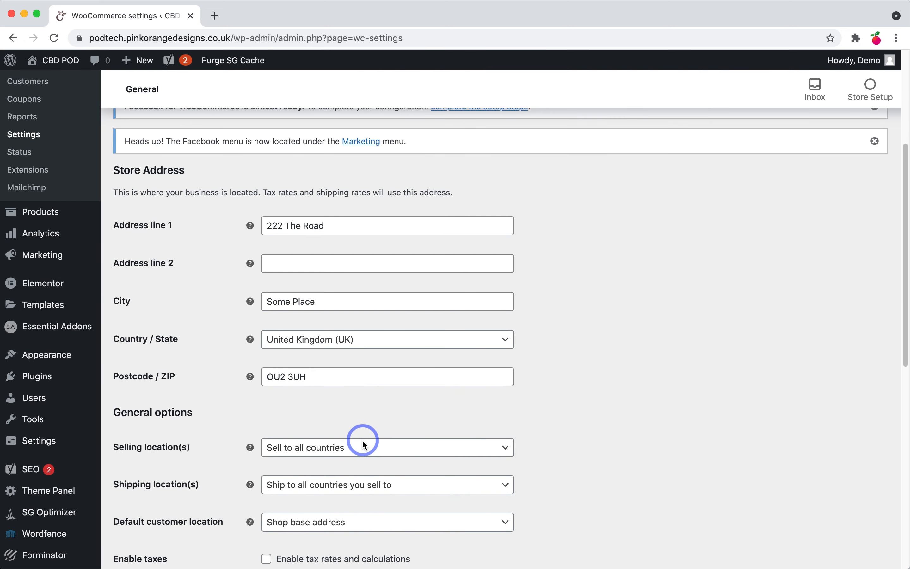
{"action": "scroll", "coordinate": [362, 439], "scroll_direction": "down", "scroll_amount": 5}
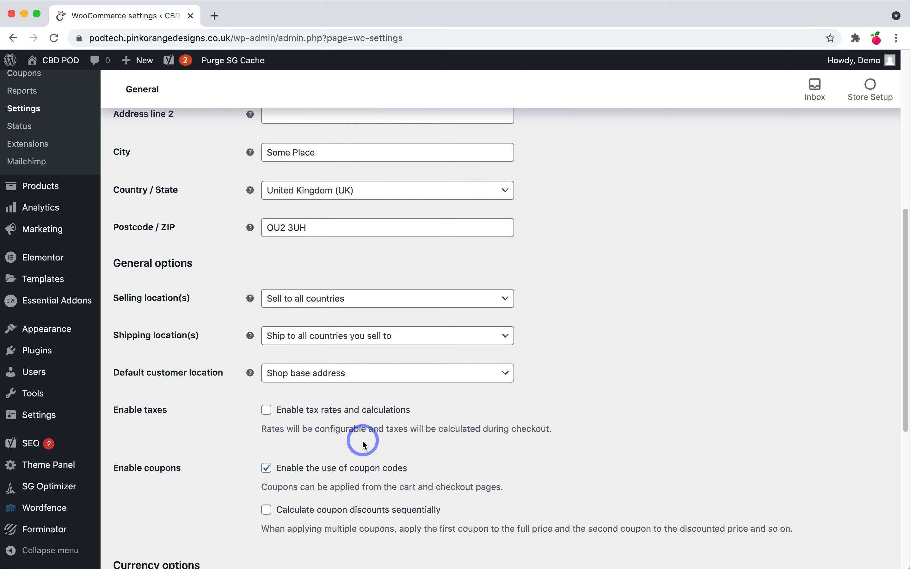
{"action": "scroll", "coordinate": [343, 493], "scroll_direction": "down", "scroll_amount": 1}
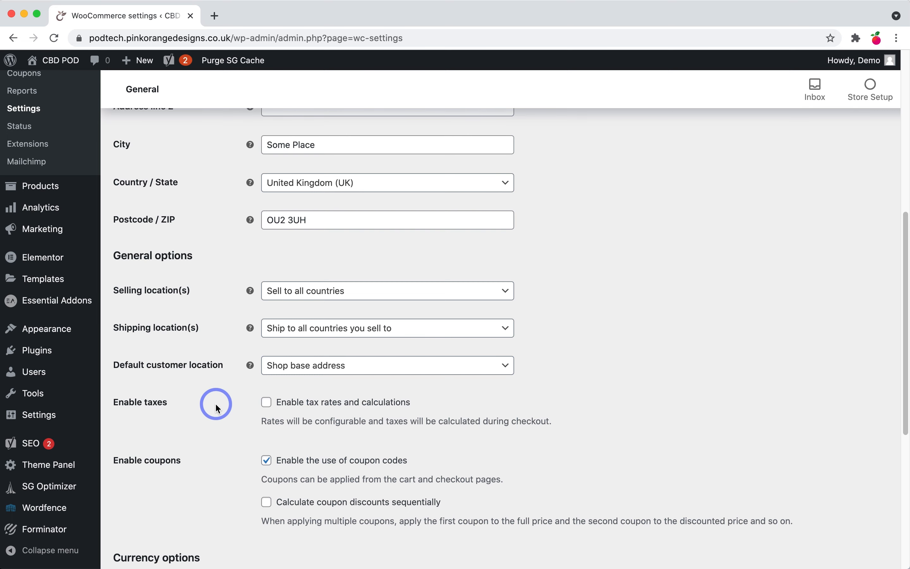
{"action": "left_click", "coordinate": [266, 402]}
Step: Save the general settings, then decline the Essential Addons notice and dismiss the OceanWP notice
{"action": "scroll", "coordinate": [335, 492], "scroll_direction": "down", "scroll_amount": 1}
{"action": "scroll", "coordinate": [333, 489], "scroll_direction": "down", "scroll_amount": 5}
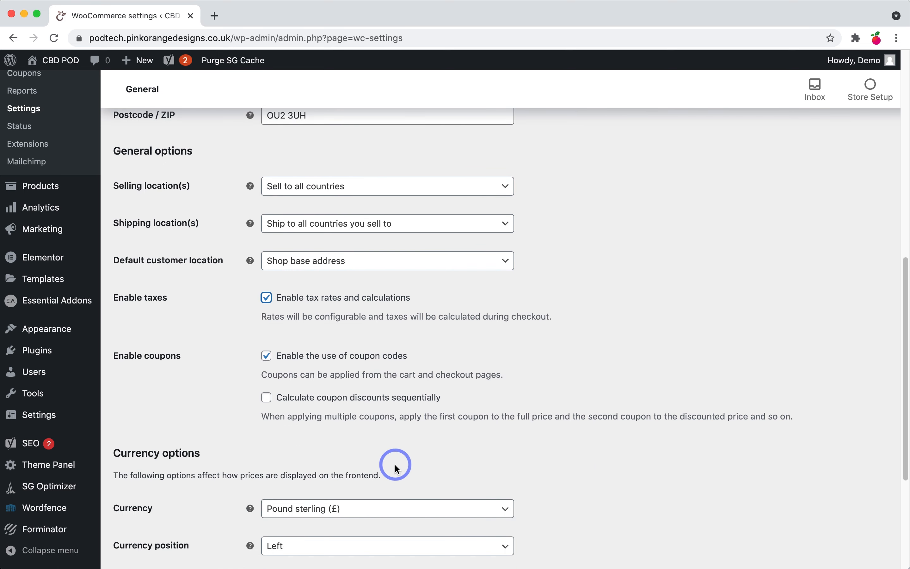
{"action": "scroll", "coordinate": [394, 467], "scroll_direction": "down", "scroll_amount": 10}
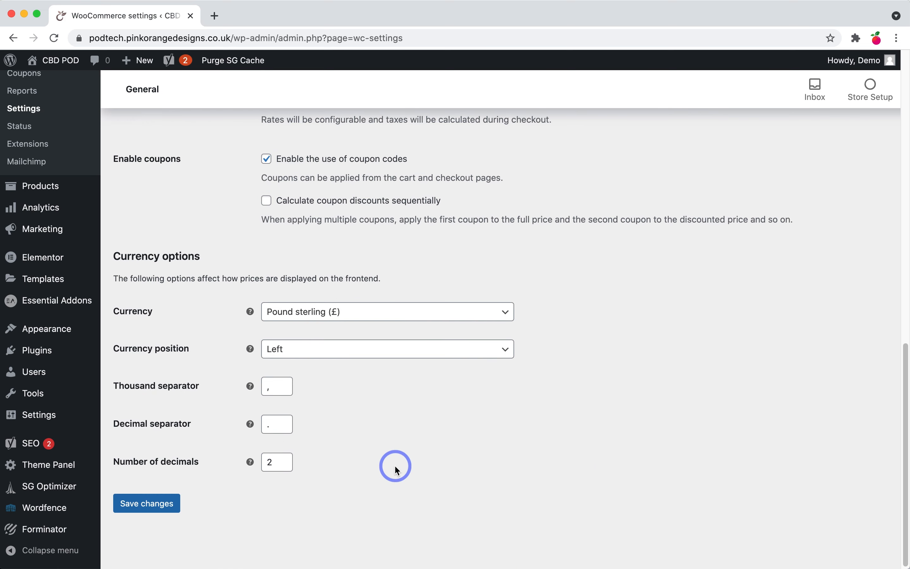
{"action": "scroll", "coordinate": [388, 472], "scroll_direction": "up", "scroll_amount": 20}
{"action": "scroll", "coordinate": [368, 468], "scroll_direction": "down", "scroll_amount": 20}
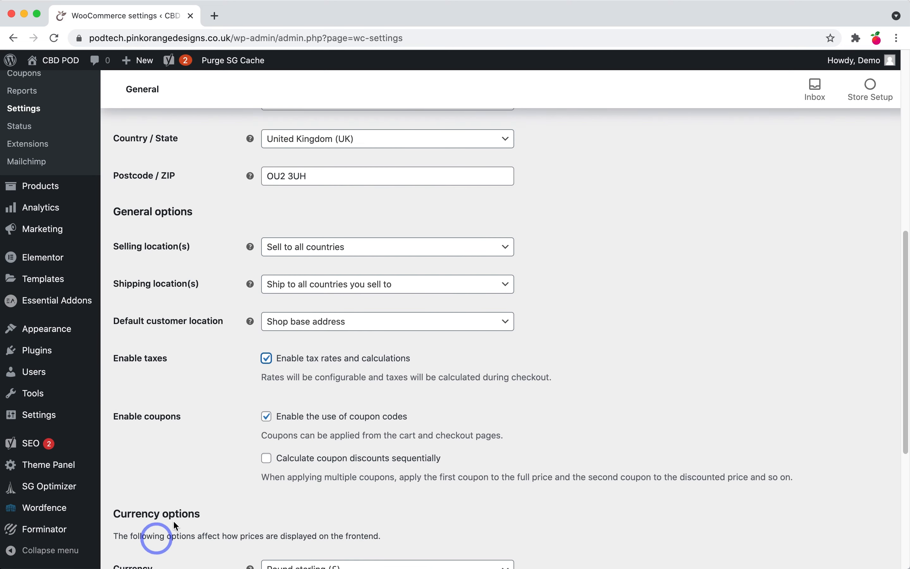
{"action": "scroll", "coordinate": [168, 526], "scroll_direction": "down", "scroll_amount": 10}
{"action": "left_click", "coordinate": [160, 531]}
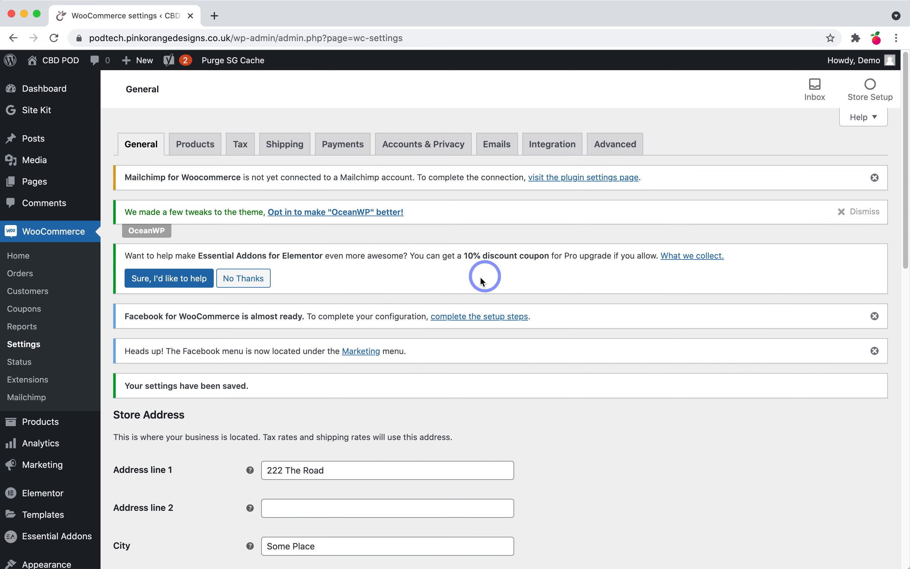
{"action": "left_click", "coordinate": [236, 288]}
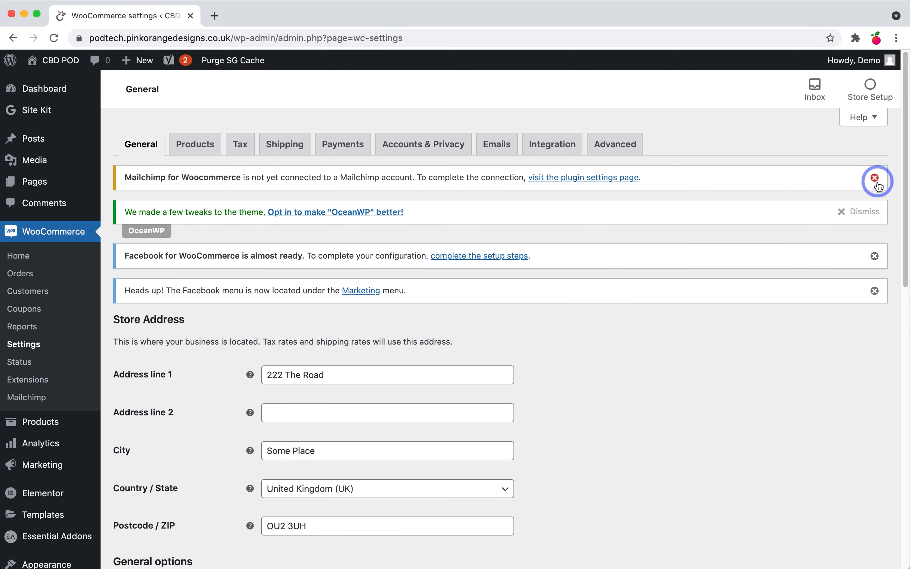
{"action": "left_click", "coordinate": [867, 212]}
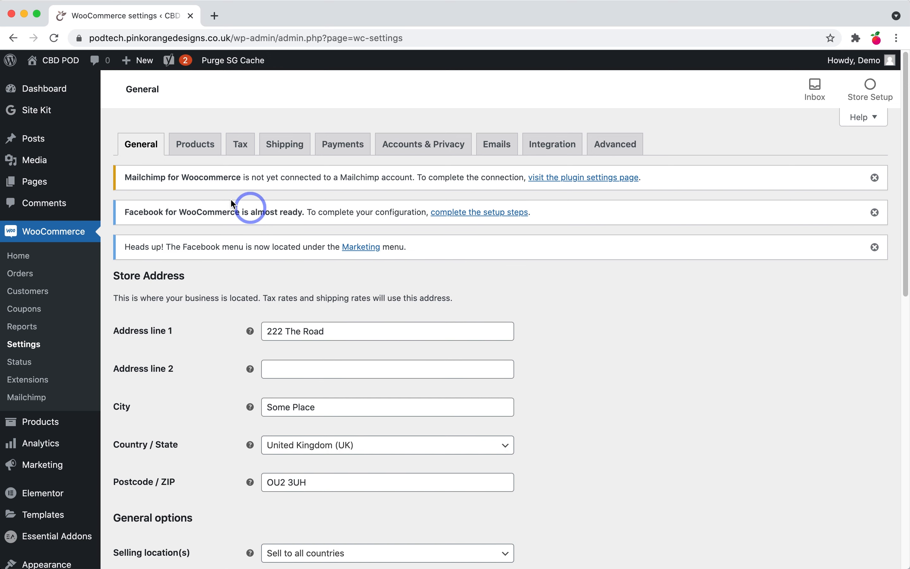
Step: In the Products settings, set the weight unit to g and keep dimensions in cm
{"action": "left_click", "coordinate": [209, 155]}
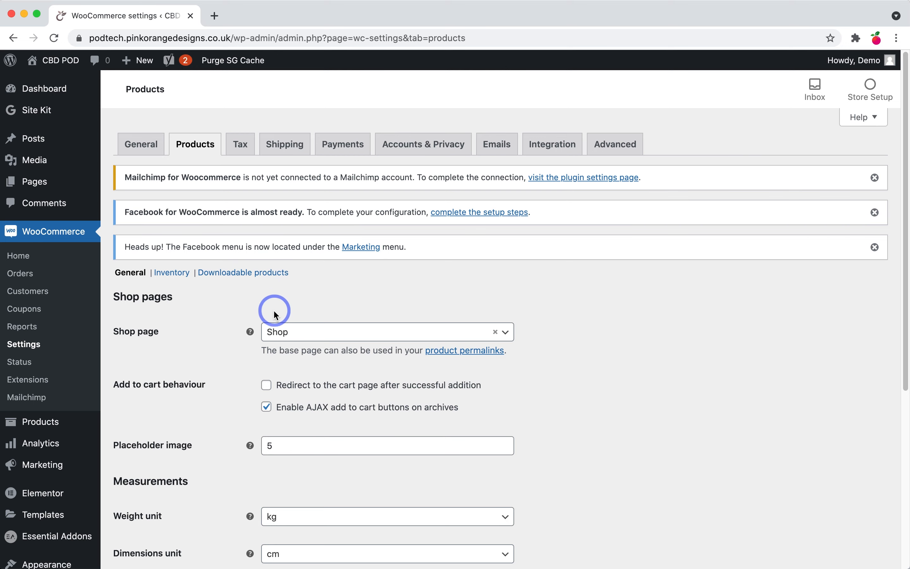
{"action": "scroll", "coordinate": [216, 325], "scroll_direction": "down", "scroll_amount": 3}
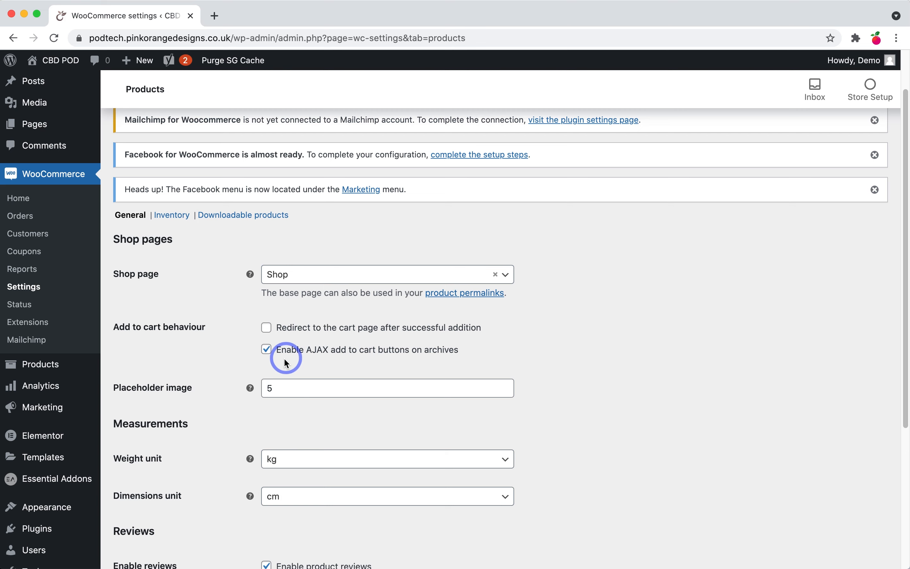
{"action": "left_click_drag", "start_coordinate": [287, 354], "coordinate": [373, 355]}
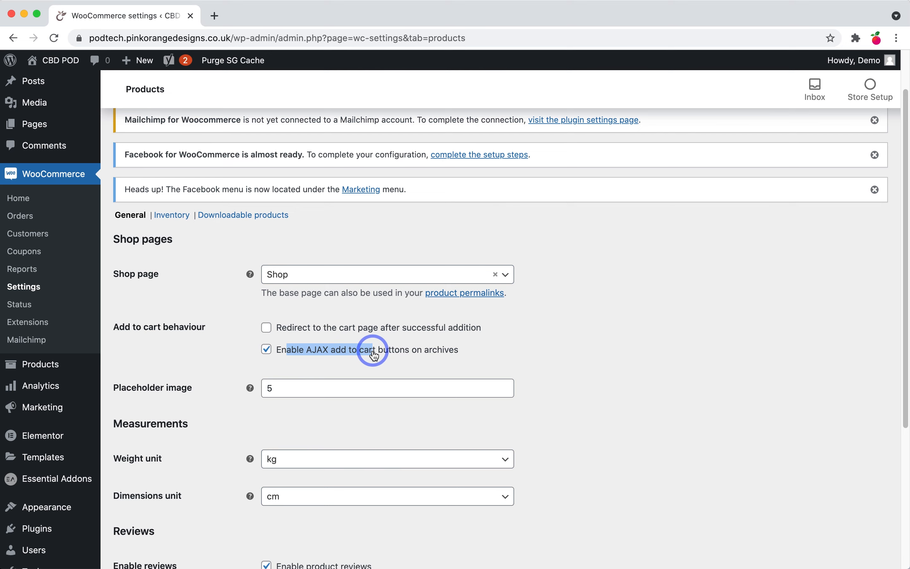
{"action": "scroll", "coordinate": [330, 362], "scroll_direction": "down", "scroll_amount": 2}
{"action": "scroll", "coordinate": [331, 363], "scroll_direction": "down", "scroll_amount": 1}
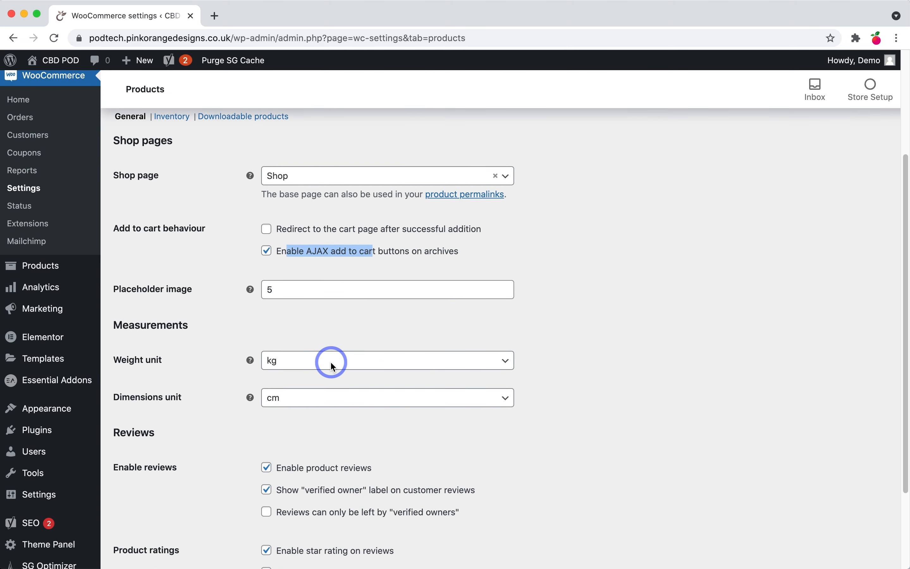
{"action": "left_click", "coordinate": [304, 364]}
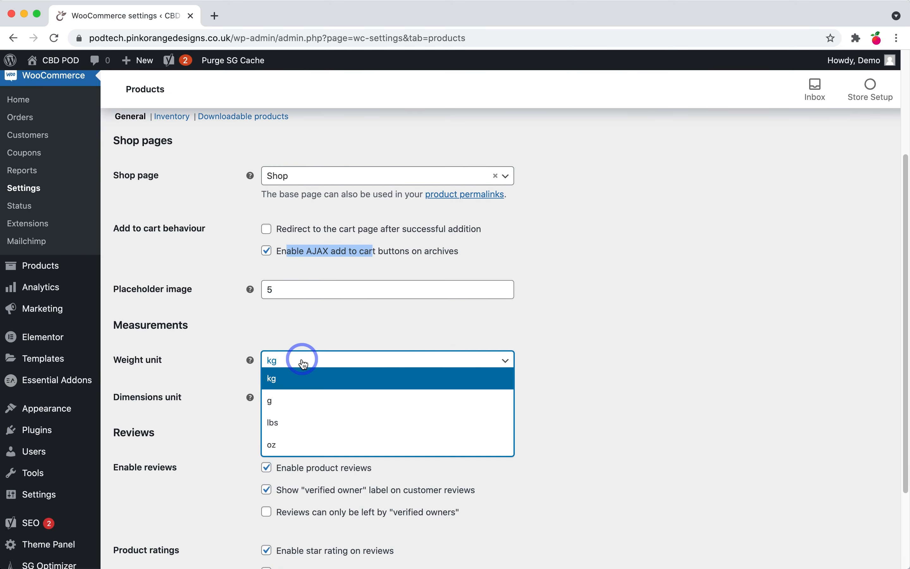
{"action": "left_click", "coordinate": [289, 402]}
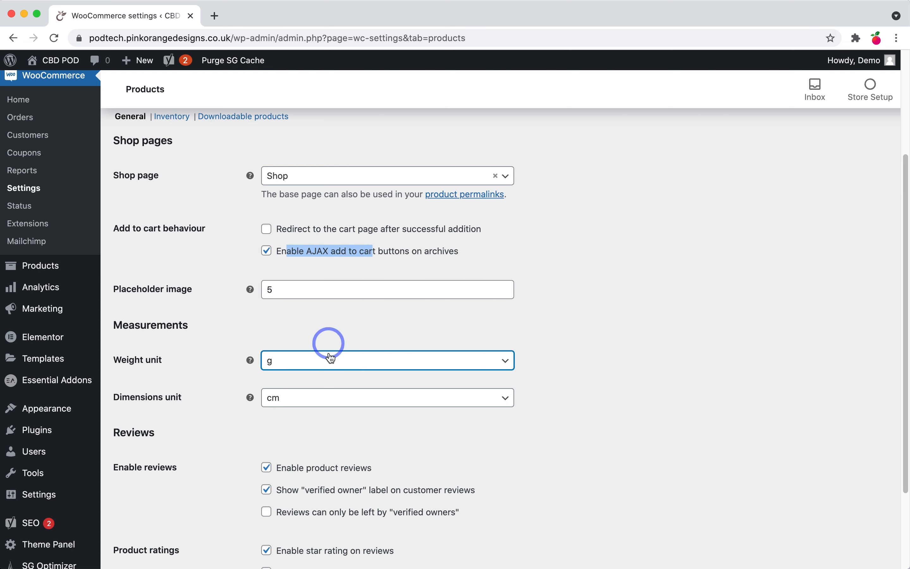
{"action": "left_click", "coordinate": [306, 399]}
{"action": "left_click", "coordinate": [306, 400]}
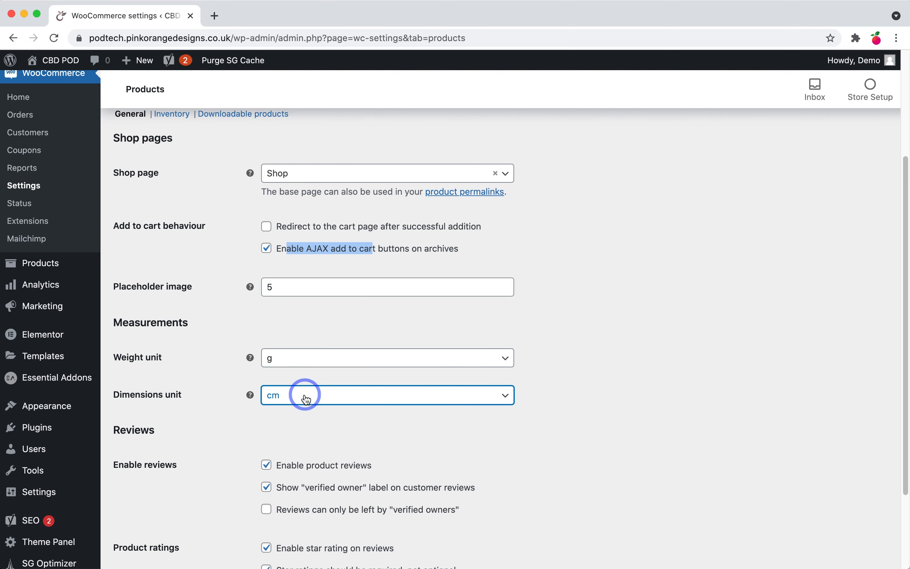
Step: Switch product reviews off, after briefly limiting reviews to verified owners
{"action": "scroll", "coordinate": [306, 399], "scroll_direction": "down", "scroll_amount": 1}
{"action": "scroll", "coordinate": [414, 418], "scroll_direction": "down", "scroll_amount": 2}
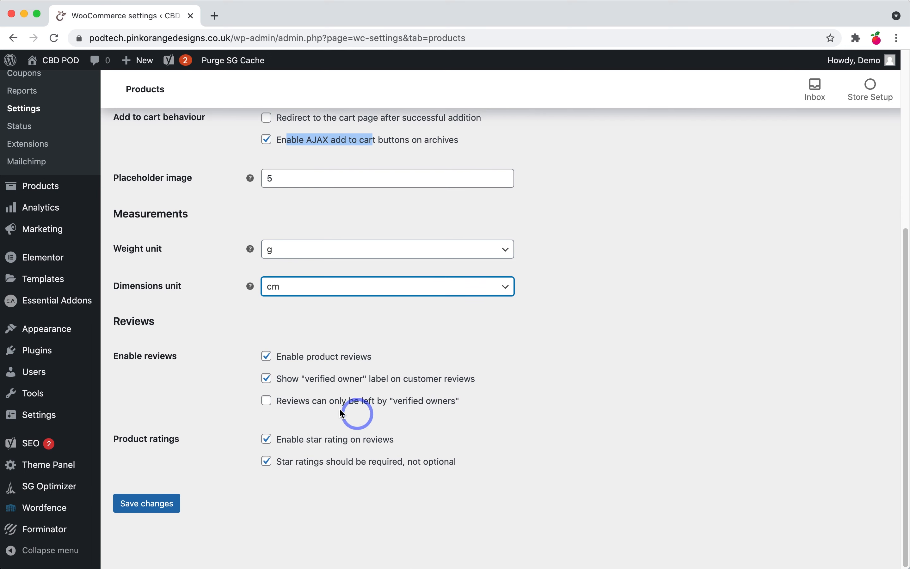
{"action": "left_click", "coordinate": [267, 357]}
{"action": "left_click", "coordinate": [268, 358]}
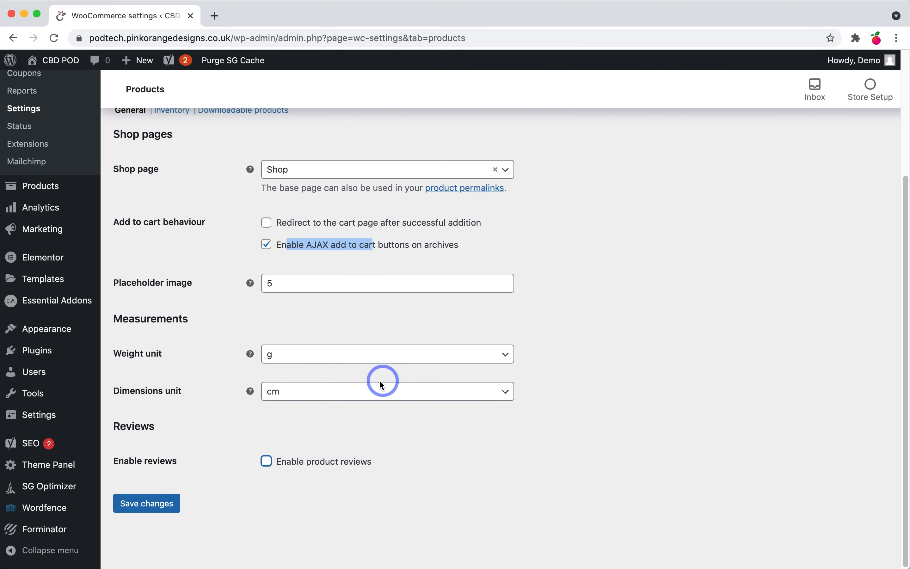
{"action": "left_click", "coordinate": [267, 462]}
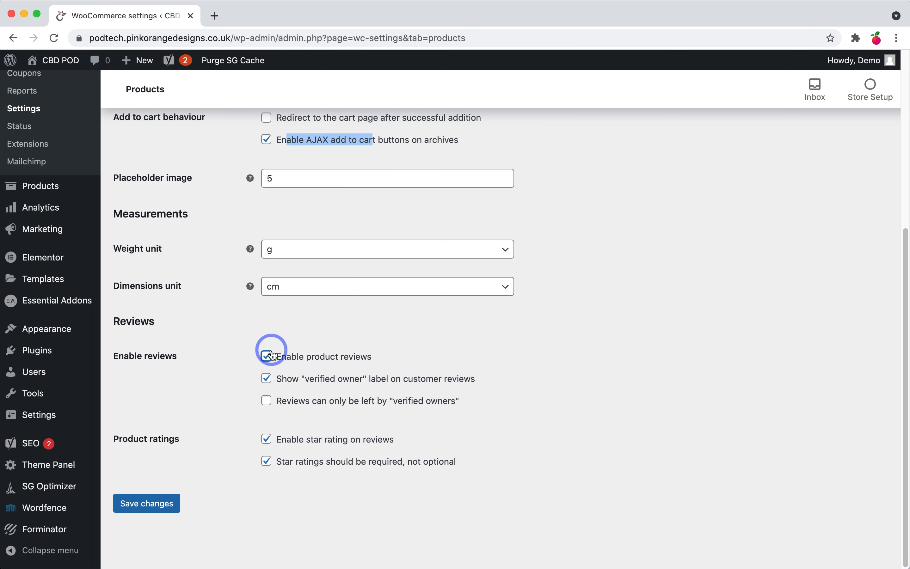
{"action": "left_click", "coordinate": [268, 401]}
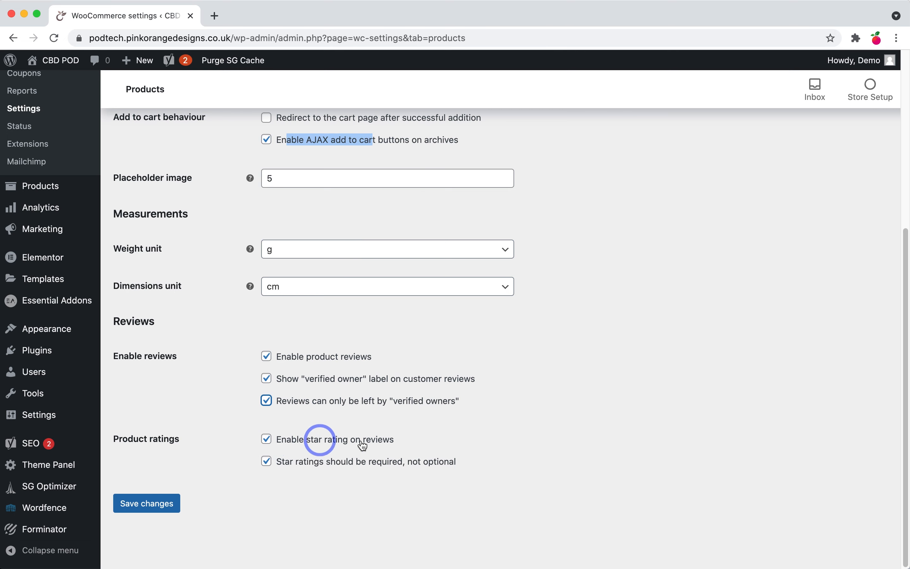
{"action": "left_click", "coordinate": [266, 357]}
{"action": "scroll", "coordinate": [331, 407], "scroll_direction": "up", "scroll_amount": 5}
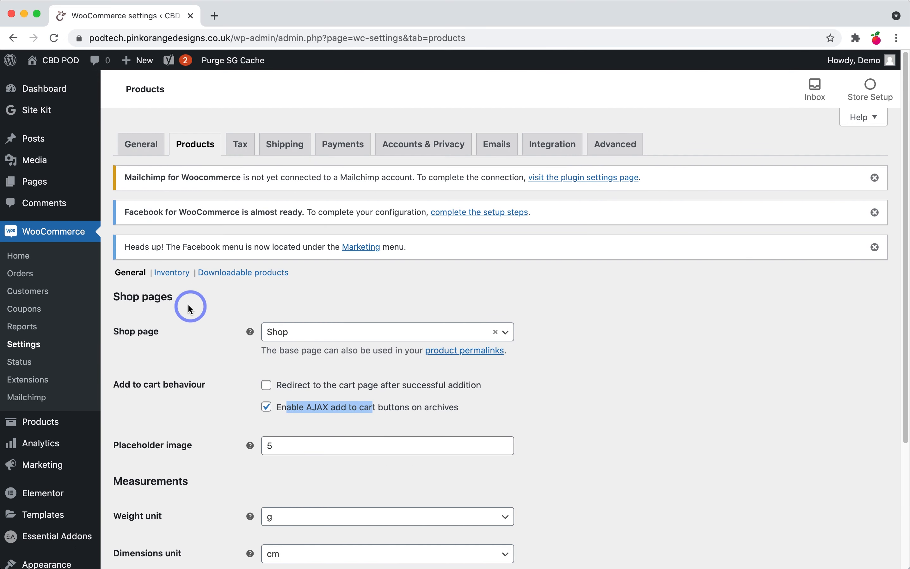
{"action": "scroll", "coordinate": [187, 313], "scroll_direction": "down", "scroll_amount": 1}
{"action": "scroll", "coordinate": [182, 323], "scroll_direction": "down", "scroll_amount": 5}
Step: Save the product settings with grams and reviews disabled
{"action": "left_click", "coordinate": [162, 506]}
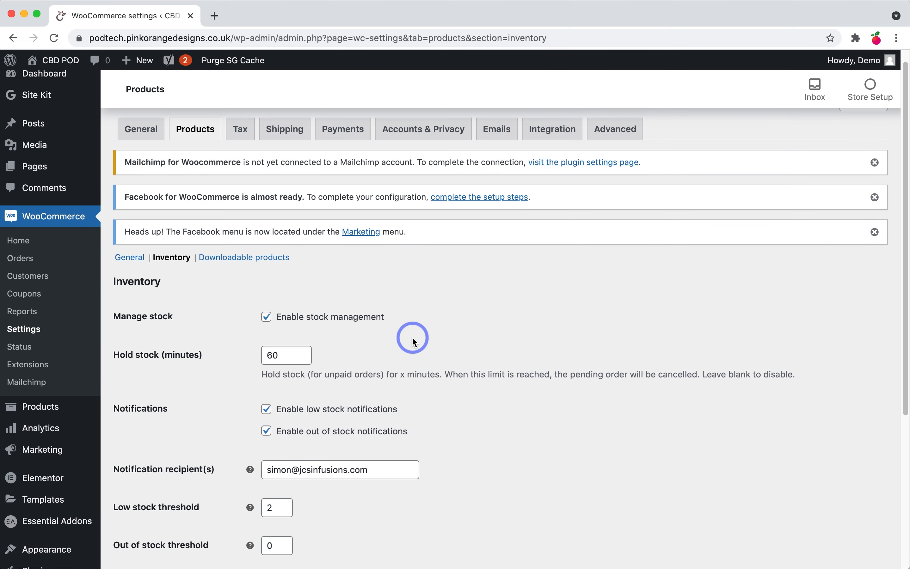
{"action": "scroll", "coordinate": [409, 343], "scroll_direction": "down", "scroll_amount": 1}
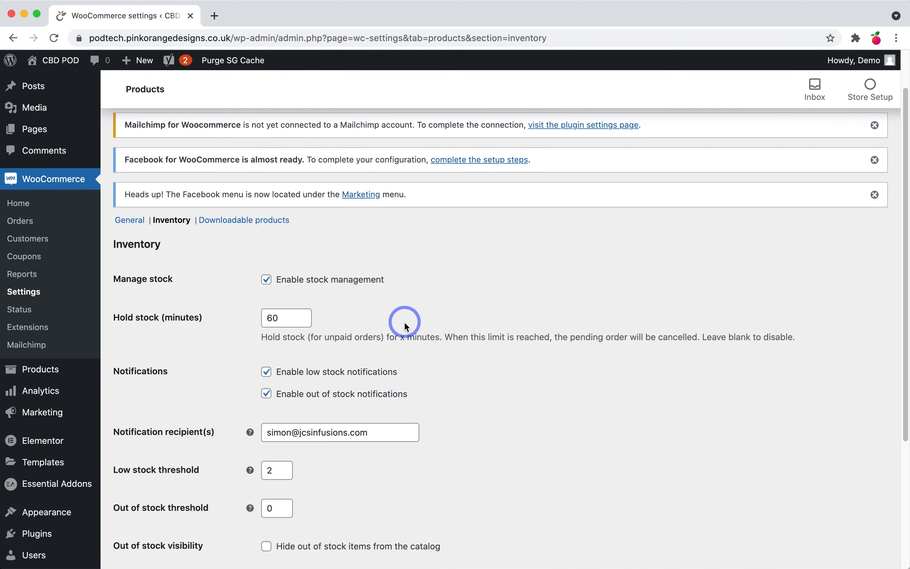
{"action": "scroll", "coordinate": [402, 326], "scroll_direction": "down", "scroll_amount": 1}
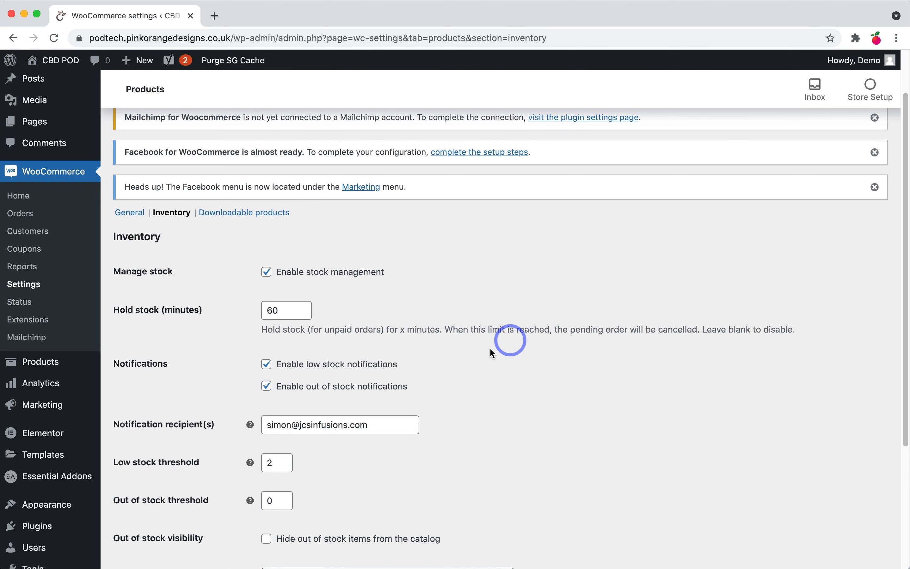
{"action": "scroll", "coordinate": [446, 352], "scroll_direction": "down", "scroll_amount": 4}
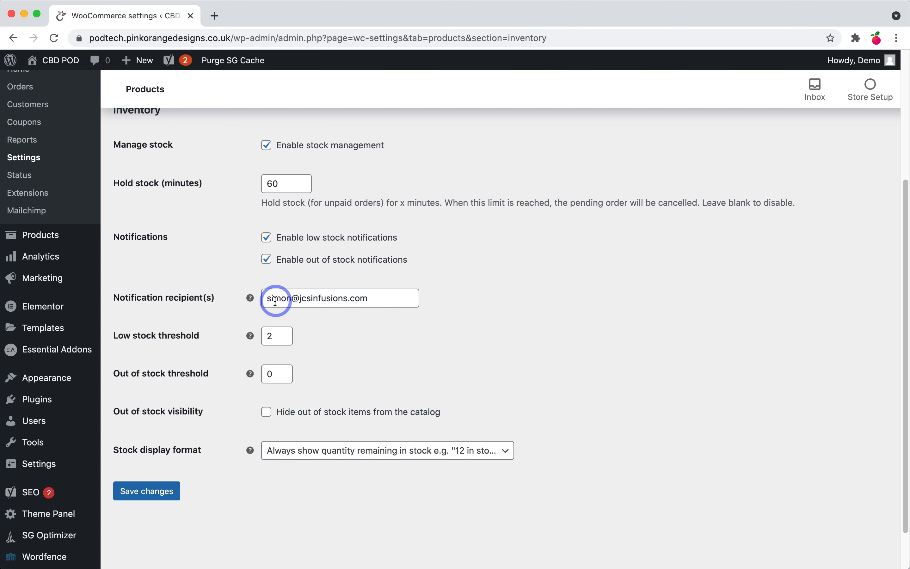
Step: Uncheck Enable stock management in the Inventory section and save
{"action": "left_click", "coordinate": [361, 298]}
{"action": "left_click_drag", "start_coordinate": [378, 298], "coordinate": [271, 304]}
{"action": "left_click", "coordinate": [374, 350]}
{"action": "left_click", "coordinate": [155, 320]}
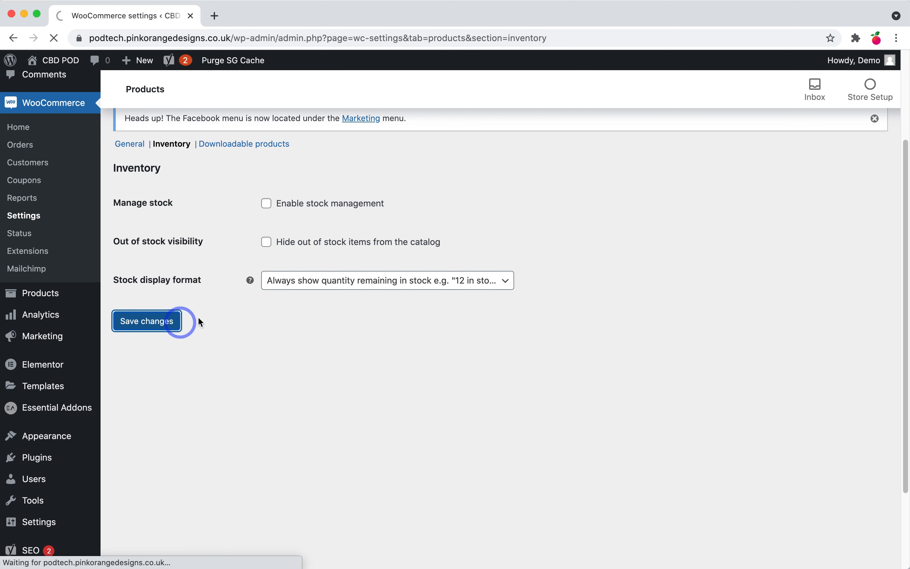
{"action": "left_click", "coordinate": [316, 247]}
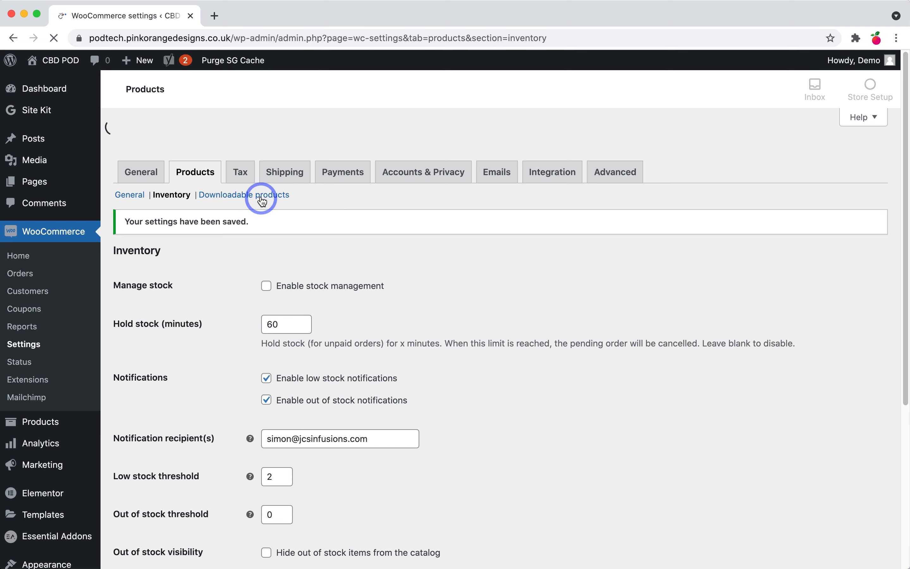
Step: Tick Downloads require login under Downloadable products and save the change
{"action": "left_click", "coordinate": [263, 277]}
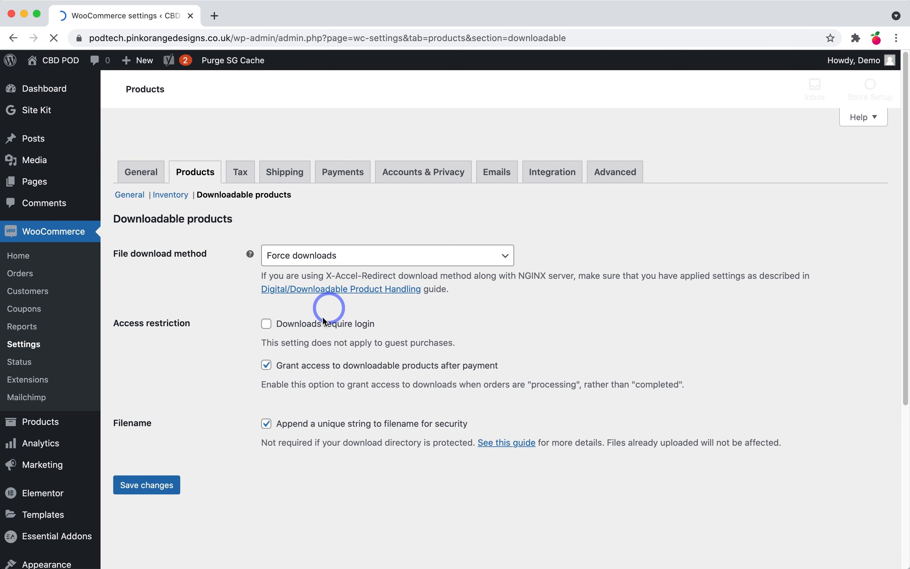
{"action": "scroll", "coordinate": [298, 434], "scroll_direction": "down", "scroll_amount": 3}
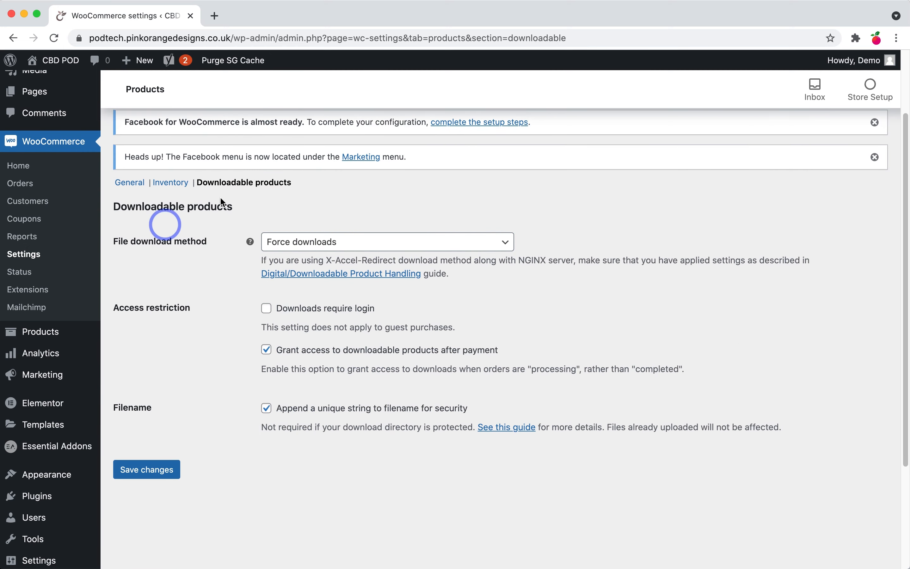
{"action": "left_click", "coordinate": [267, 309]}
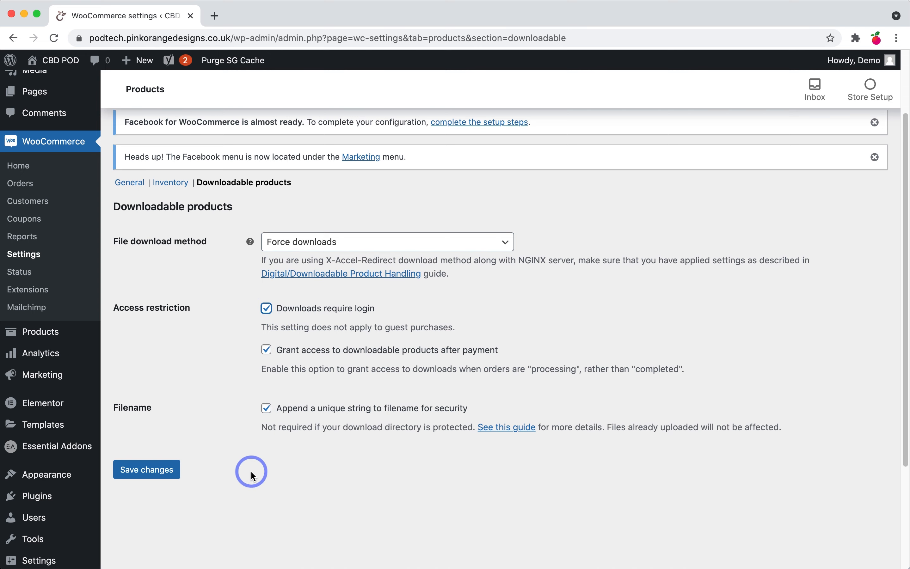
{"action": "left_click", "coordinate": [123, 469]}
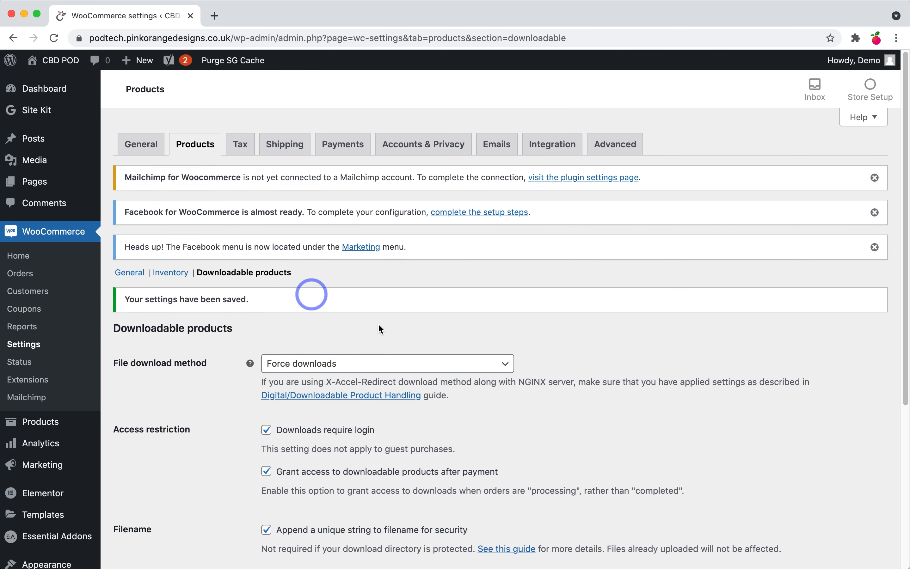
Step: On the Tax tab, enter prices inclusive of tax and keep tax based on customer shipping address
{"action": "left_click", "coordinate": [254, 154]}
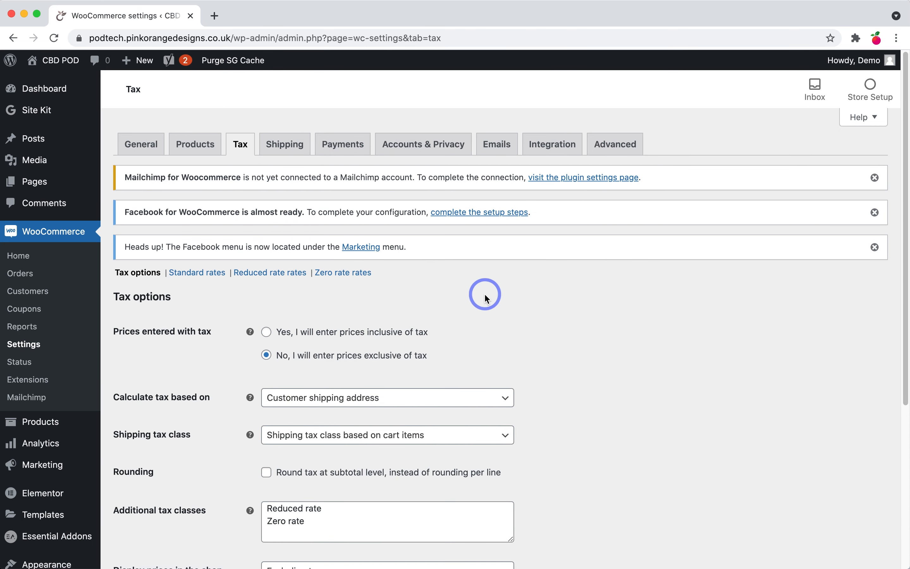
{"action": "scroll", "coordinate": [485, 296], "scroll_direction": "down", "scroll_amount": 1}
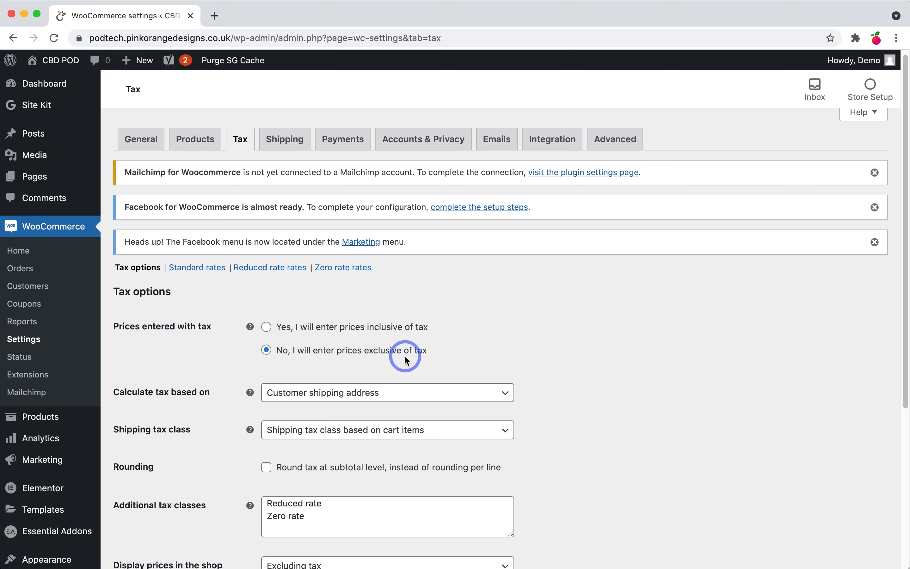
{"action": "left_click", "coordinate": [392, 330]}
{"action": "scroll", "coordinate": [561, 297], "scroll_direction": "down", "scroll_amount": 5}
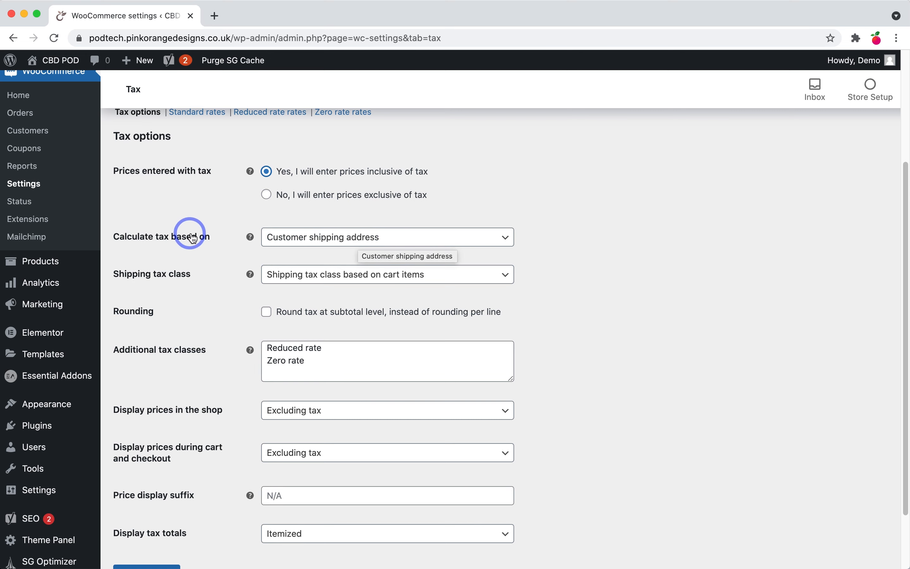
{"action": "left_click_drag", "start_coordinate": [214, 240], "coordinate": [113, 241]}
{"action": "left_click", "coordinate": [112, 241]}
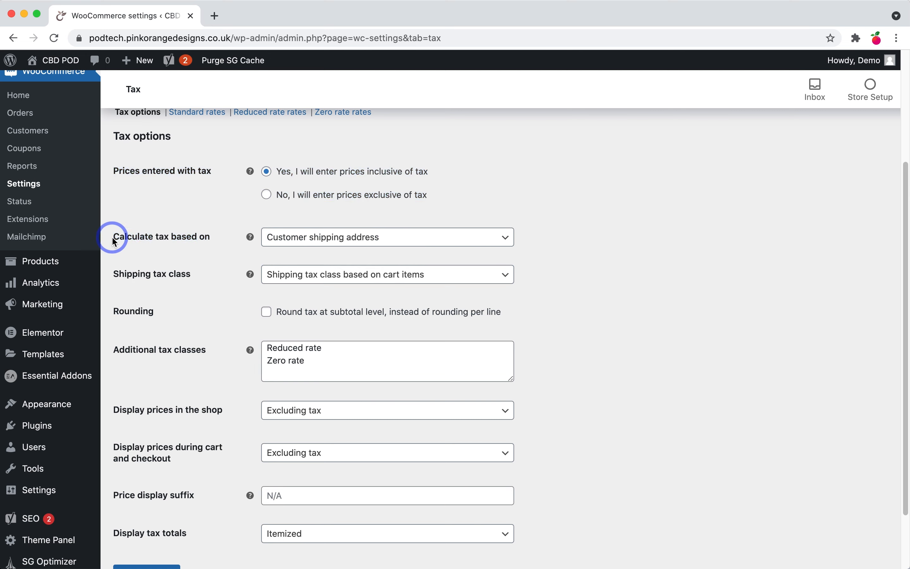
{"action": "left_click", "coordinate": [333, 241]}
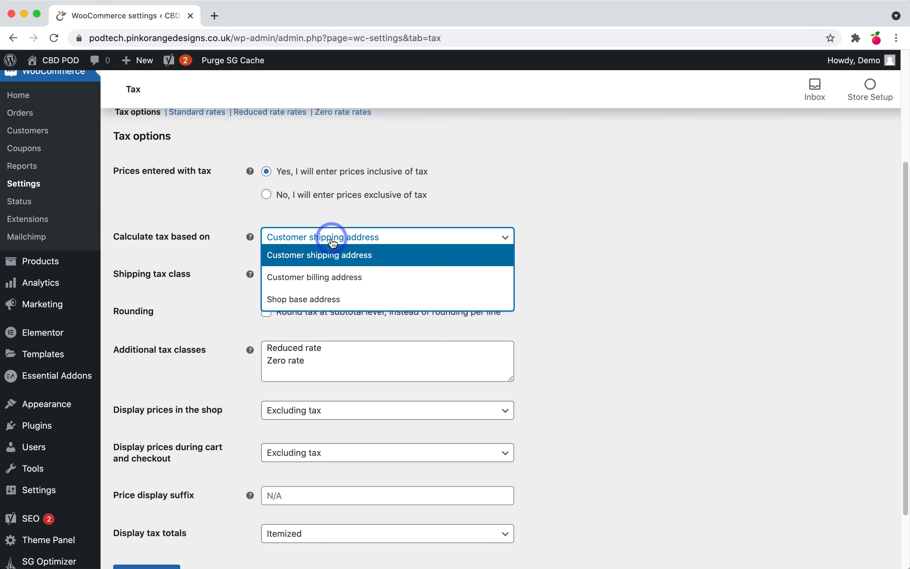
{"action": "left_click", "coordinate": [333, 241]}
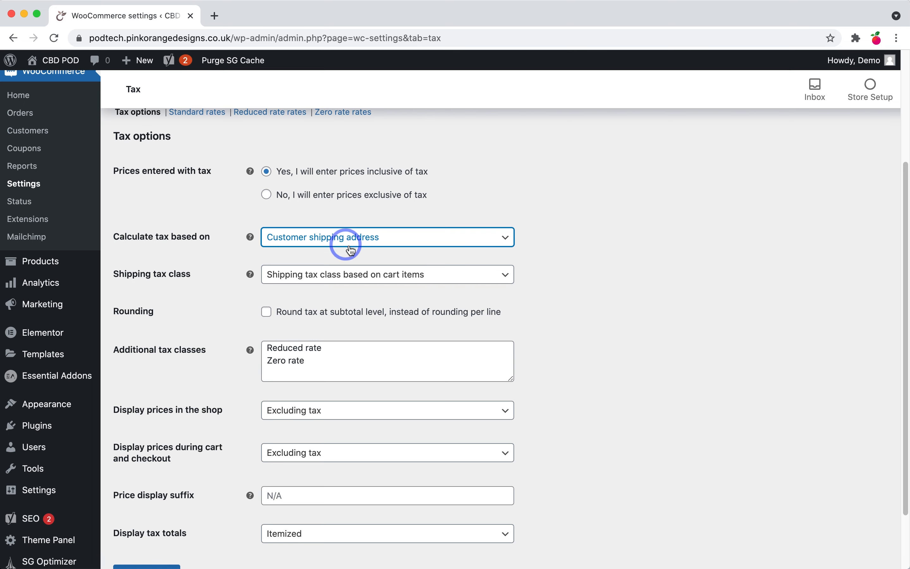
Step: Display prices including tax in the shop and in cart and checkout, then save
{"action": "scroll", "coordinate": [521, 285], "scroll_direction": "down", "scroll_amount": 1}
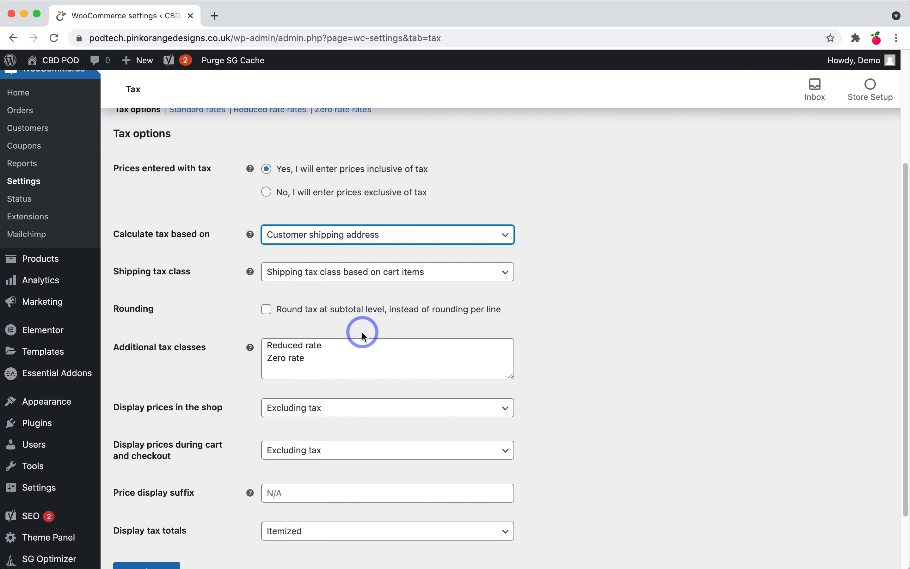
{"action": "scroll", "coordinate": [328, 351], "scroll_direction": "down", "scroll_amount": 1}
{"action": "scroll", "coordinate": [329, 351], "scroll_direction": "down", "scroll_amount": 2}
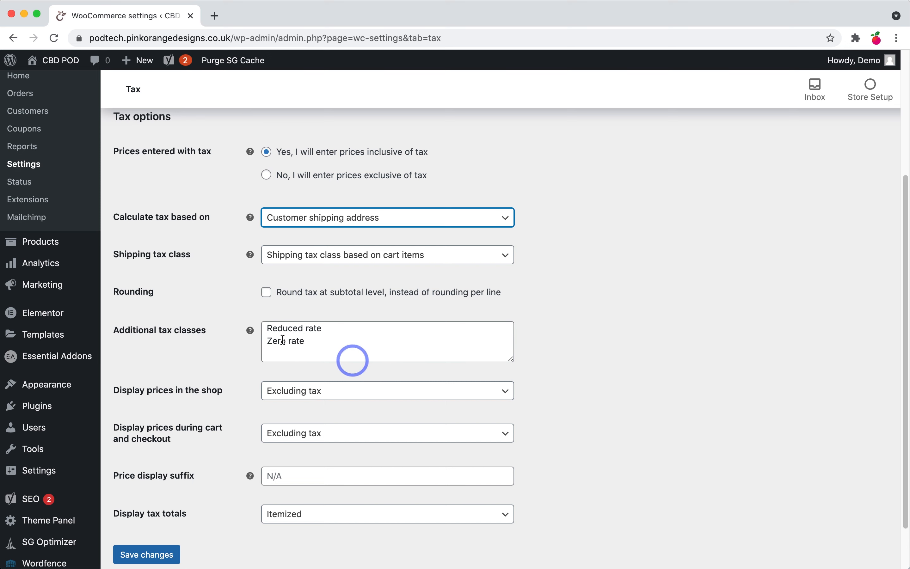
{"action": "scroll", "coordinate": [361, 334], "scroll_direction": "down", "scroll_amount": 2}
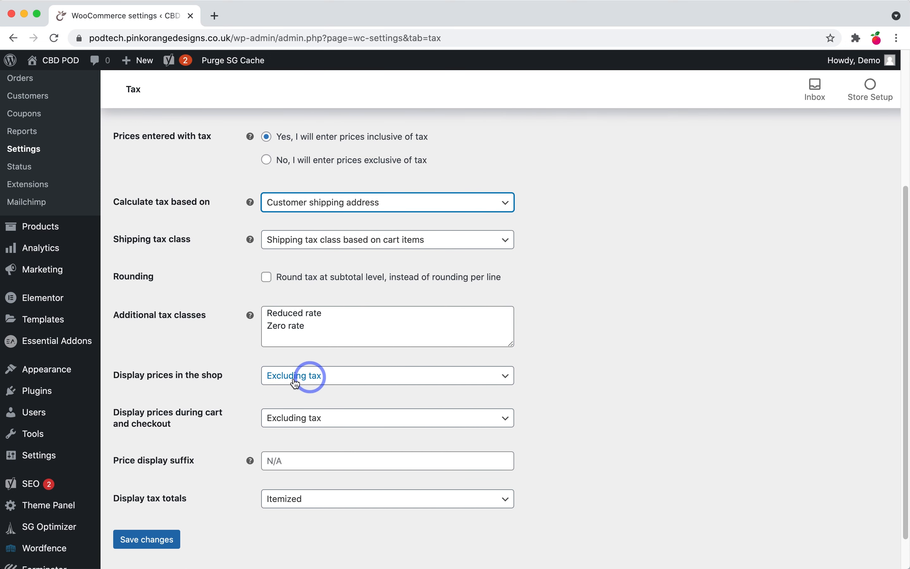
{"action": "left_click_drag", "start_coordinate": [112, 375], "coordinate": [231, 382]}
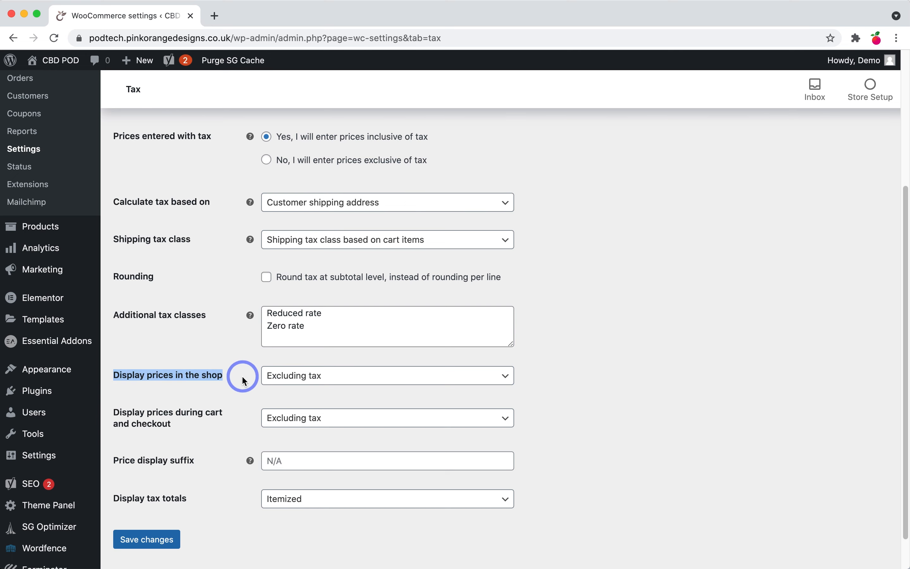
{"action": "left_click", "coordinate": [242, 376]}
{"action": "left_click", "coordinate": [296, 381]}
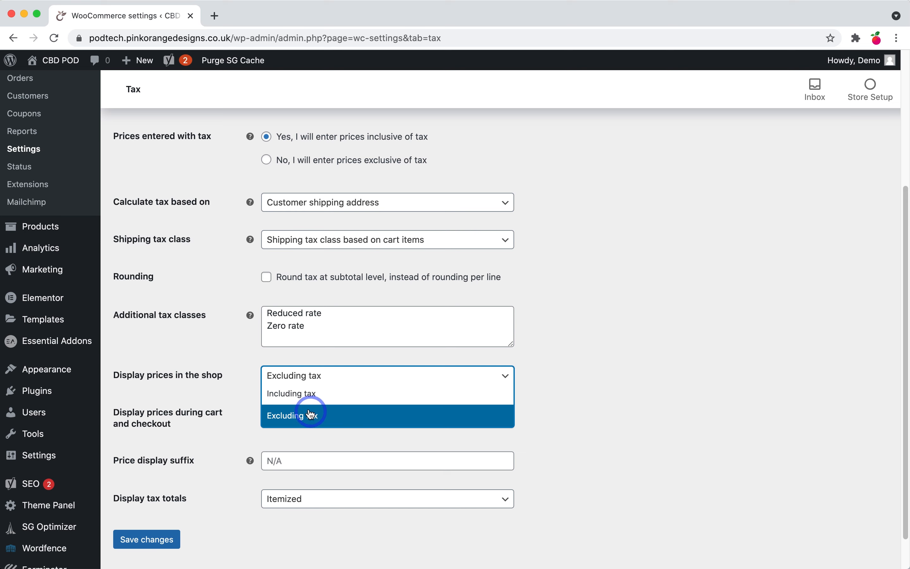
{"action": "left_click", "coordinate": [307, 400]}
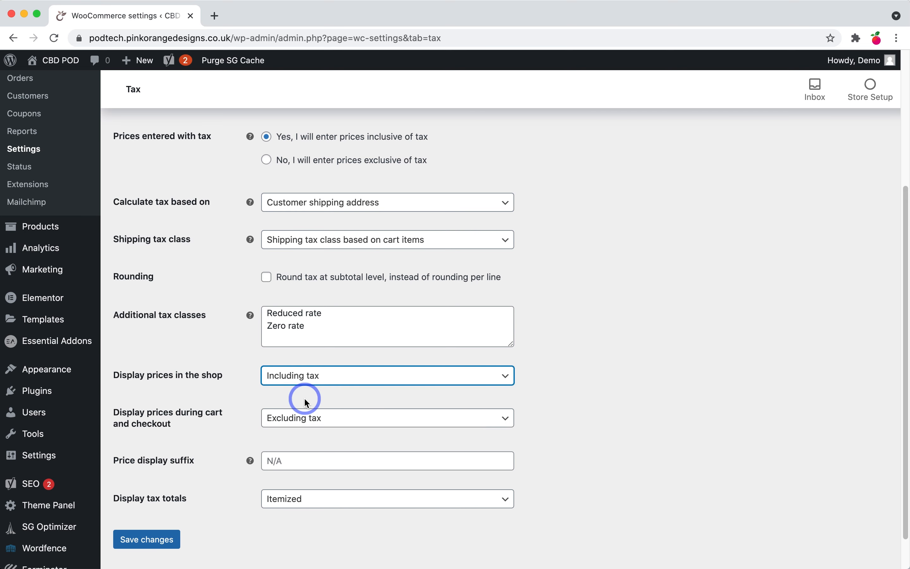
{"action": "left_click", "coordinate": [307, 421]}
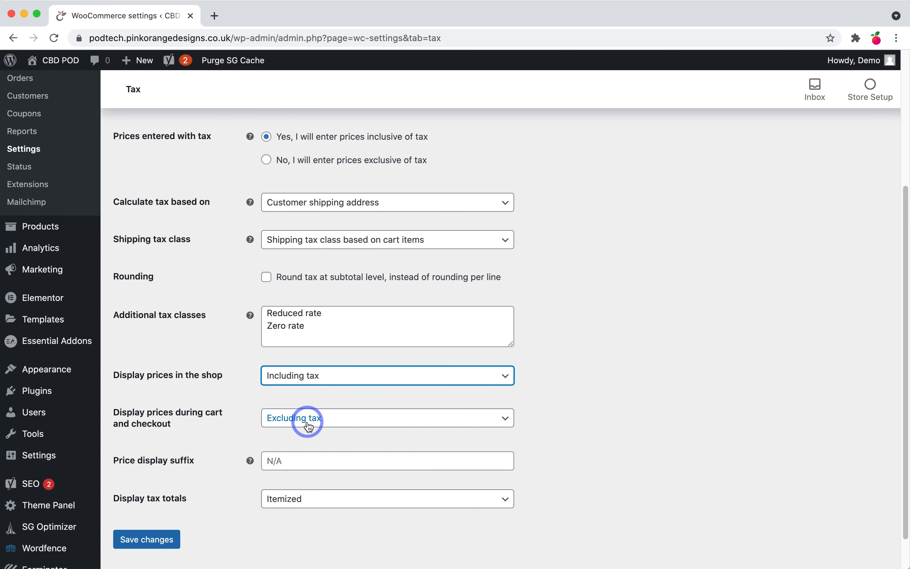
{"action": "left_click", "coordinate": [308, 436]}
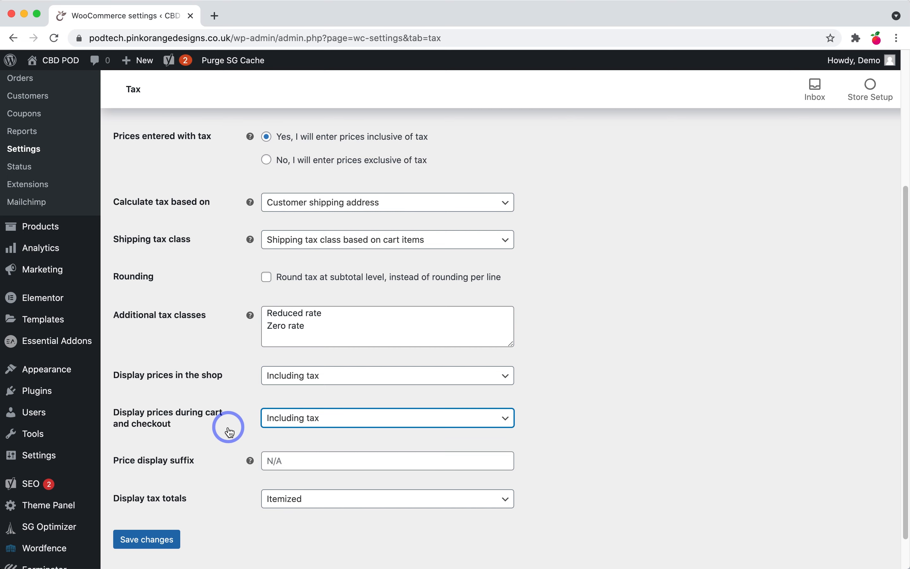
{"action": "scroll", "coordinate": [257, 418], "scroll_direction": "down", "scroll_amount": 2}
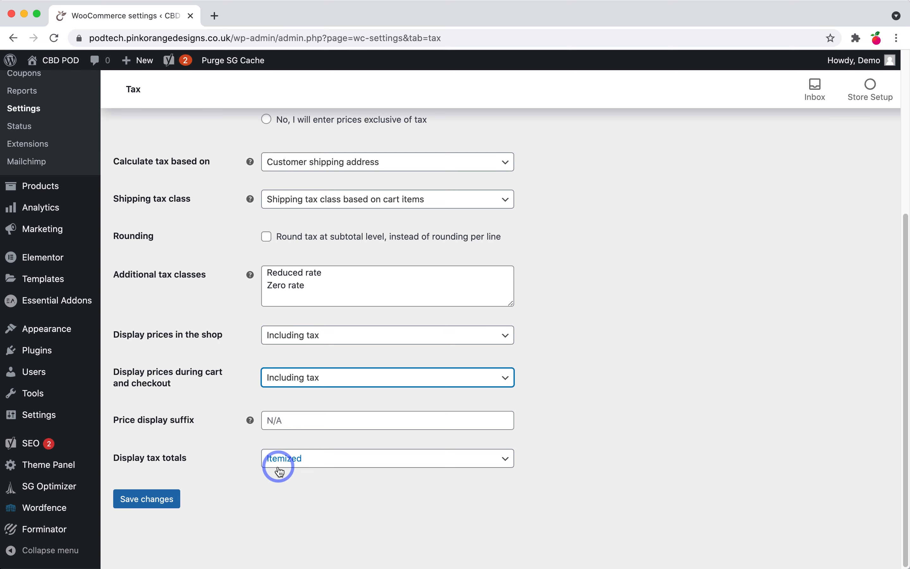
{"action": "left_click", "coordinate": [146, 499]}
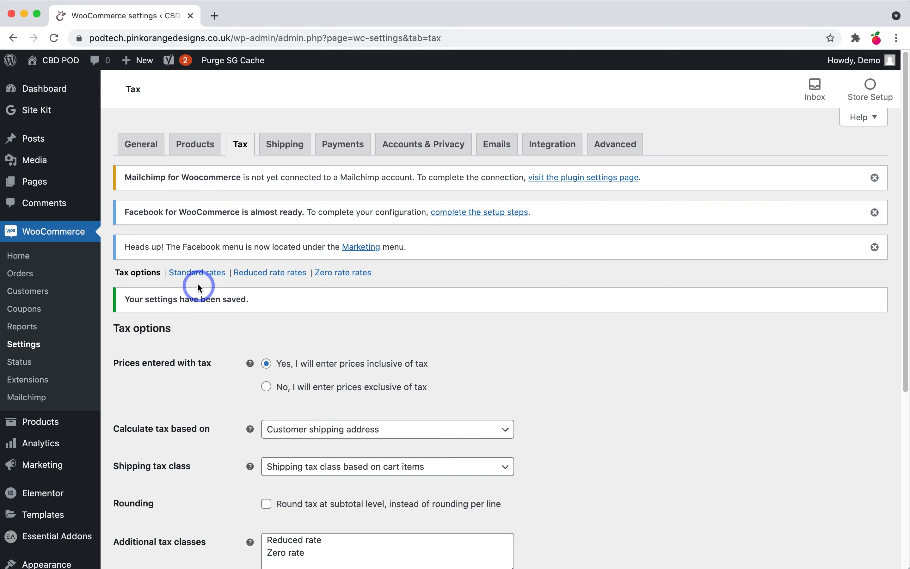
Step: Insert a Standard rates row for country GB at 20% named VAT and save it
{"action": "left_click", "coordinate": [200, 275]}
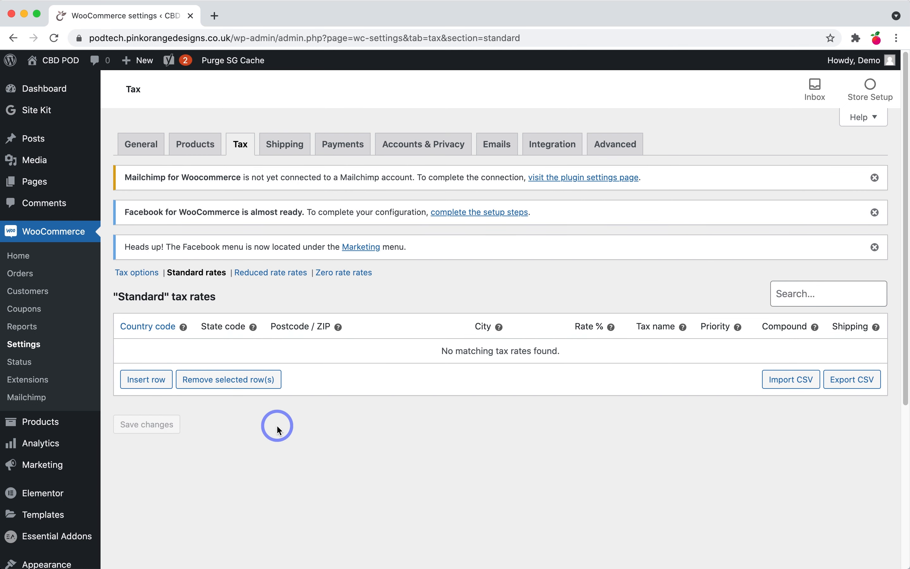
{"action": "left_click", "coordinate": [164, 382]}
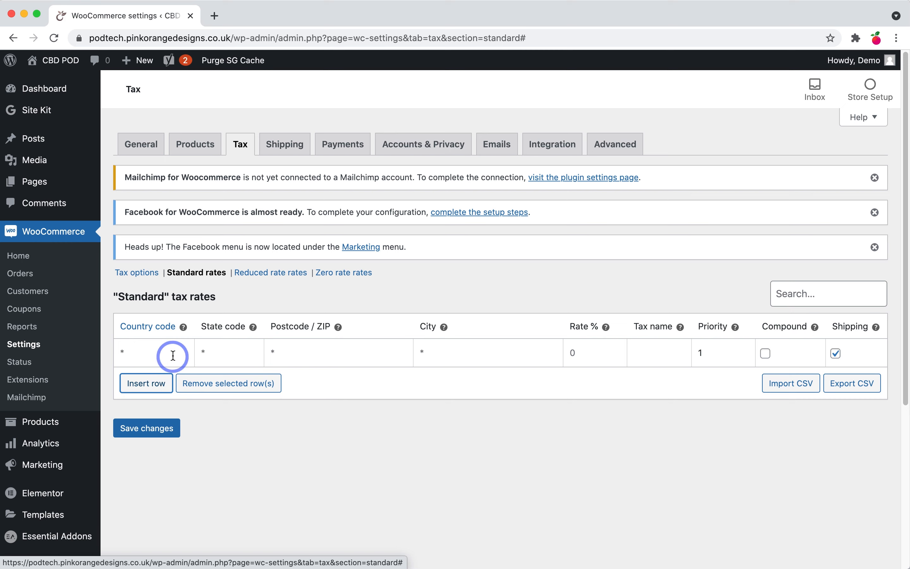
{"action": "left_click", "coordinate": [159, 354]}
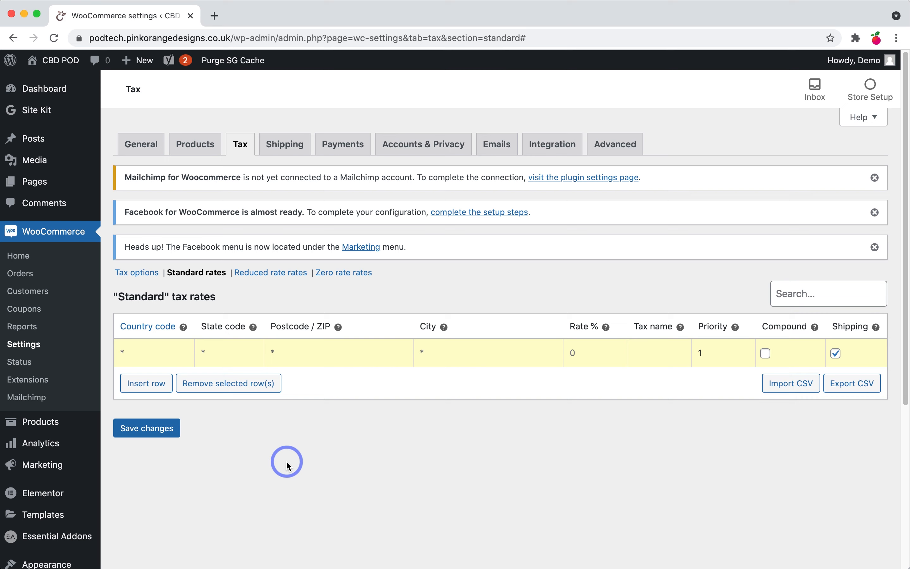
{"action": "type", "text": "GB"}
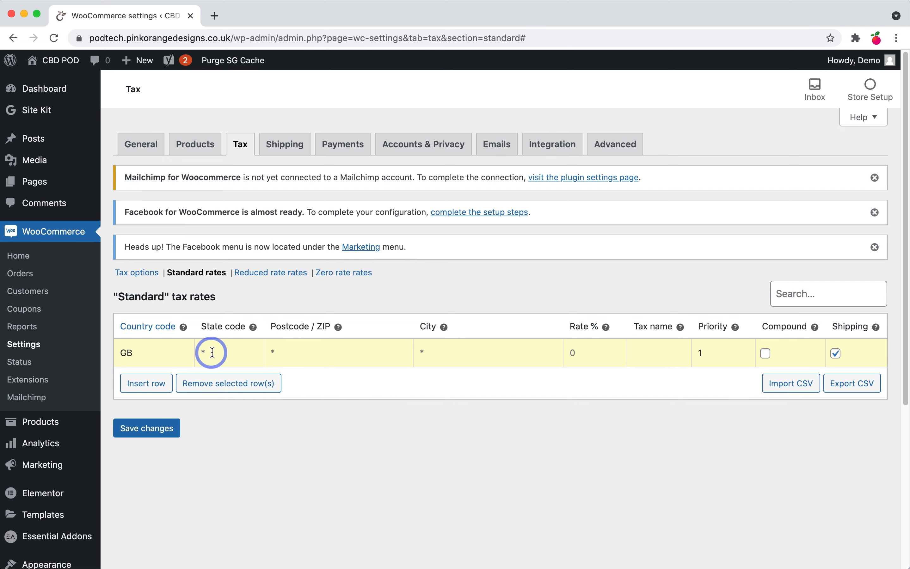
{"action": "left_click", "coordinate": [289, 354]}
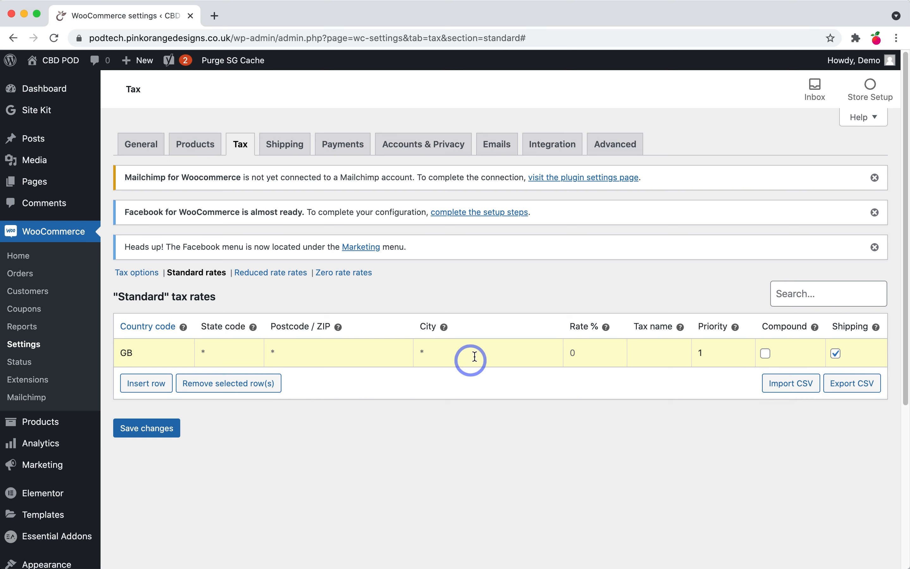
{"action": "left_click", "coordinate": [572, 356]}
{"action": "type", "text": "20"}
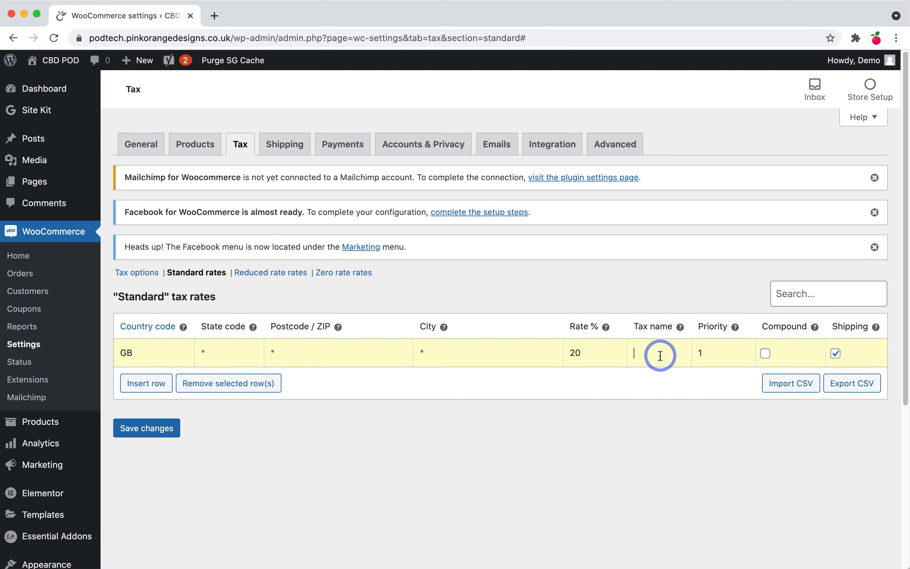
{"action": "key", "text": "Tab"}
{"action": "type", "text": "VAT"}
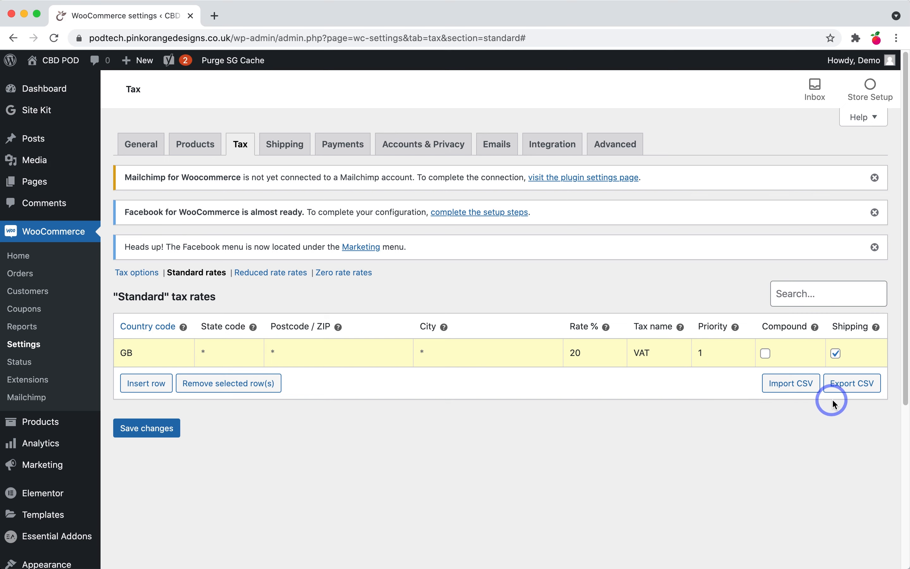
{"action": "left_click", "coordinate": [166, 429]}
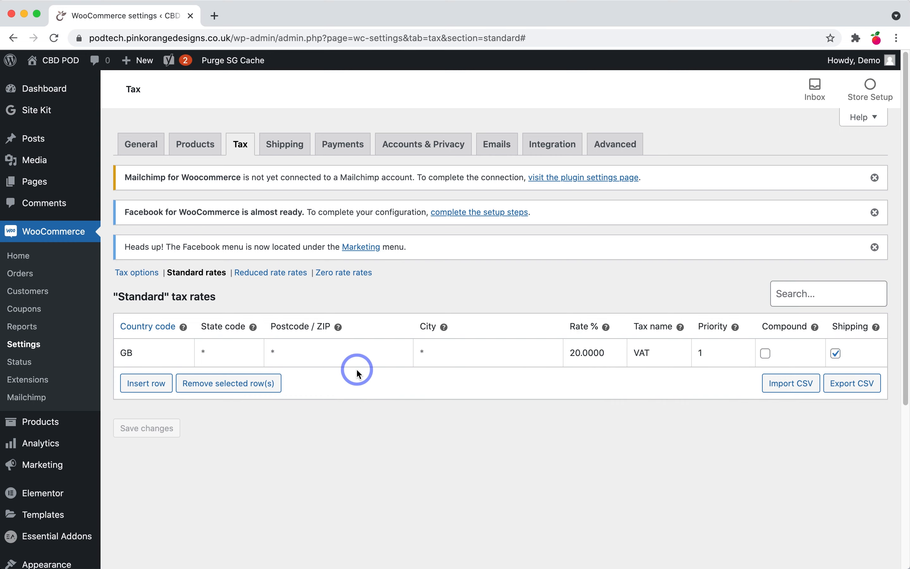
Step: View the empty Reduced rate tax table, then the empty Zero rate table
{"action": "left_click", "coordinate": [290, 273]}
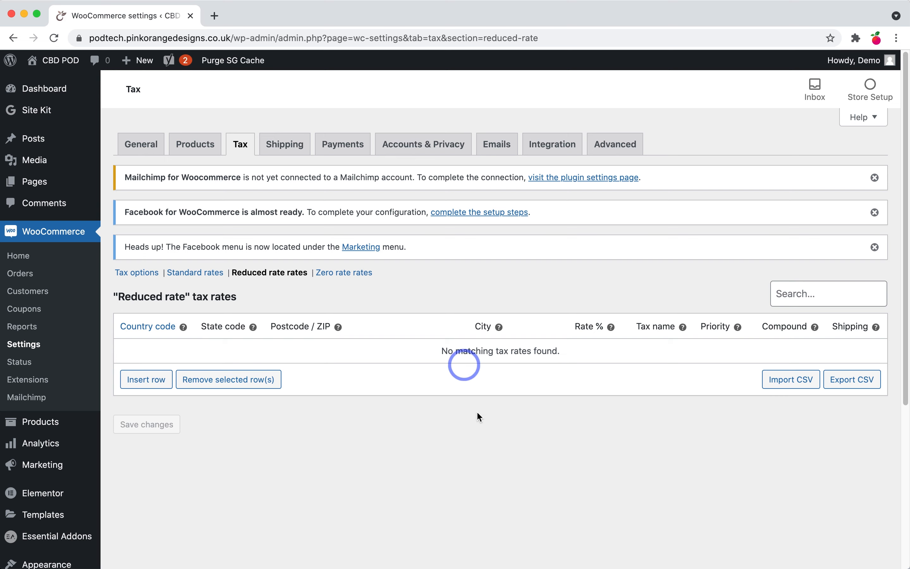
{"action": "left_click", "coordinate": [357, 278]}
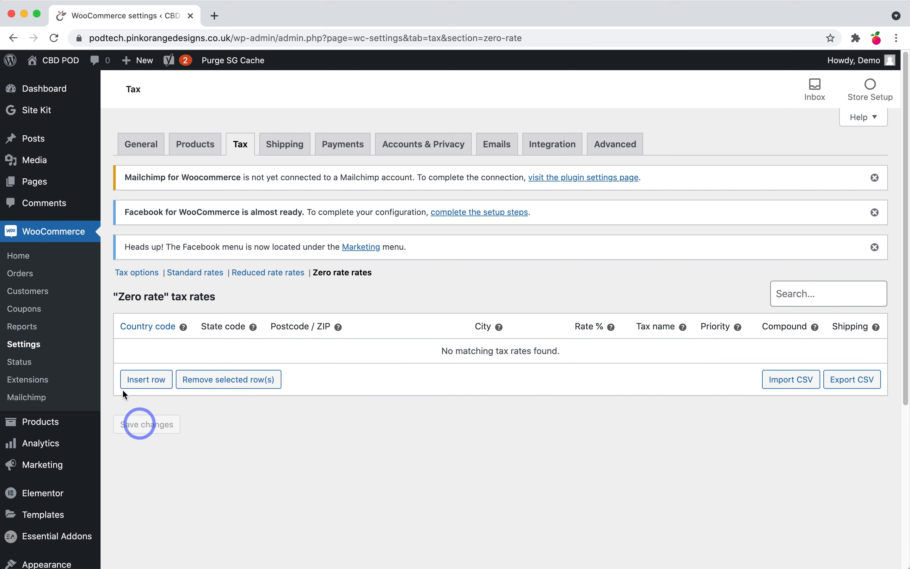
Step: Add a shipping zone named Local with United Kingdom (UK) as its region
{"action": "left_click", "coordinate": [295, 143]}
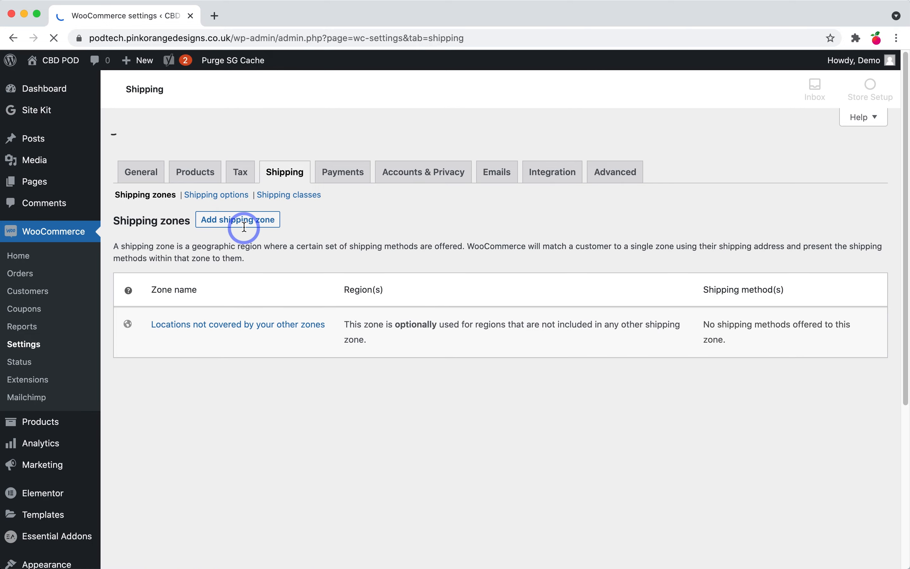
{"action": "scroll", "coordinate": [309, 475], "scroll_direction": "down", "scroll_amount": 10}
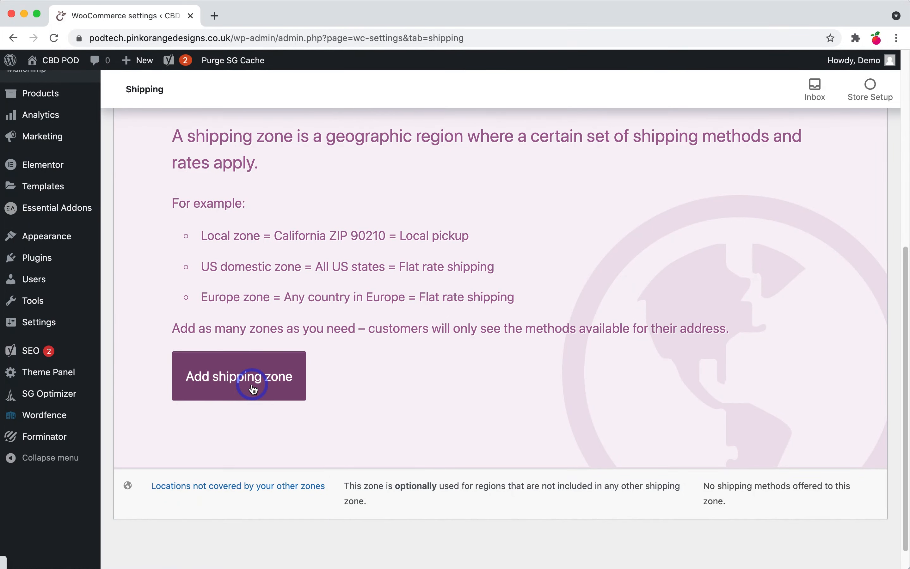
{"action": "left_click", "coordinate": [253, 389]}
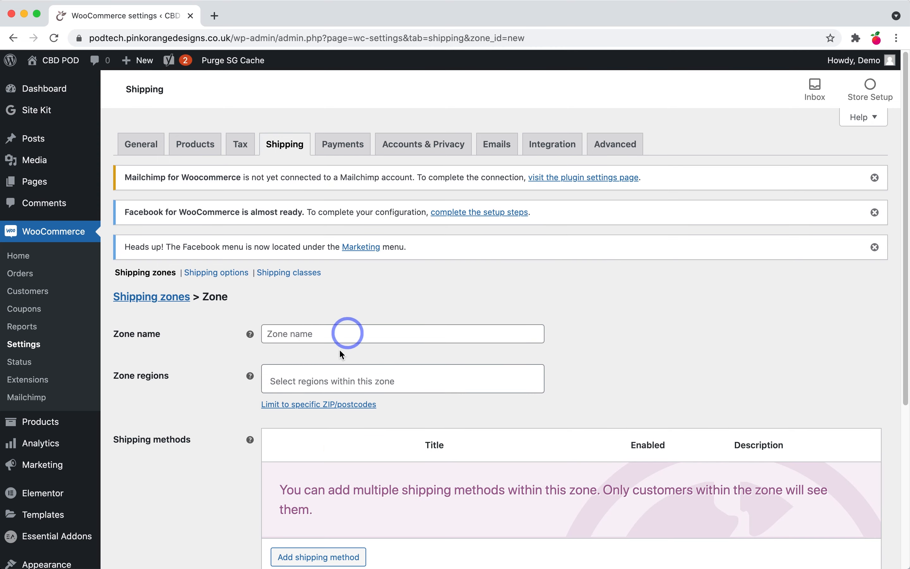
{"action": "left_click", "coordinate": [341, 333]}
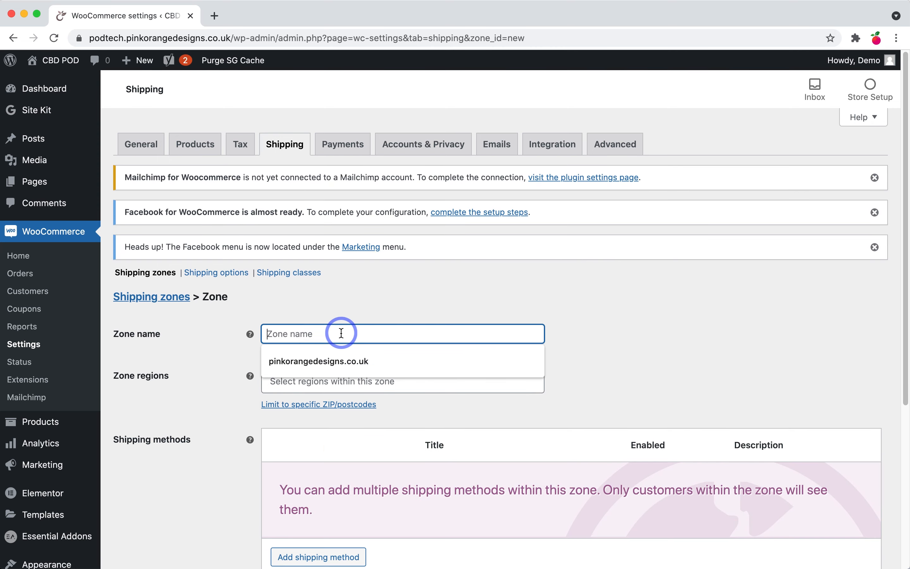
{"action": "type", "text": "Local"}
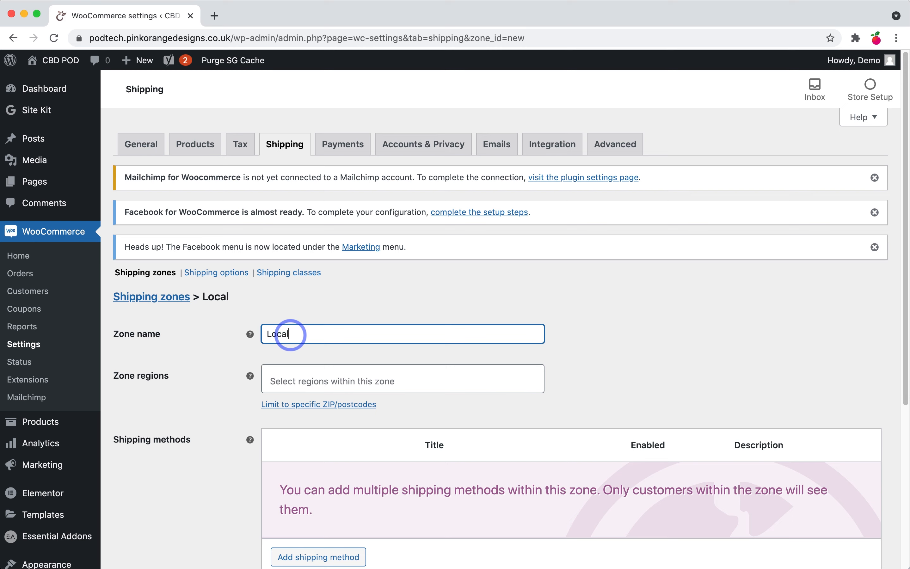
{"action": "left_click", "coordinate": [328, 381]}
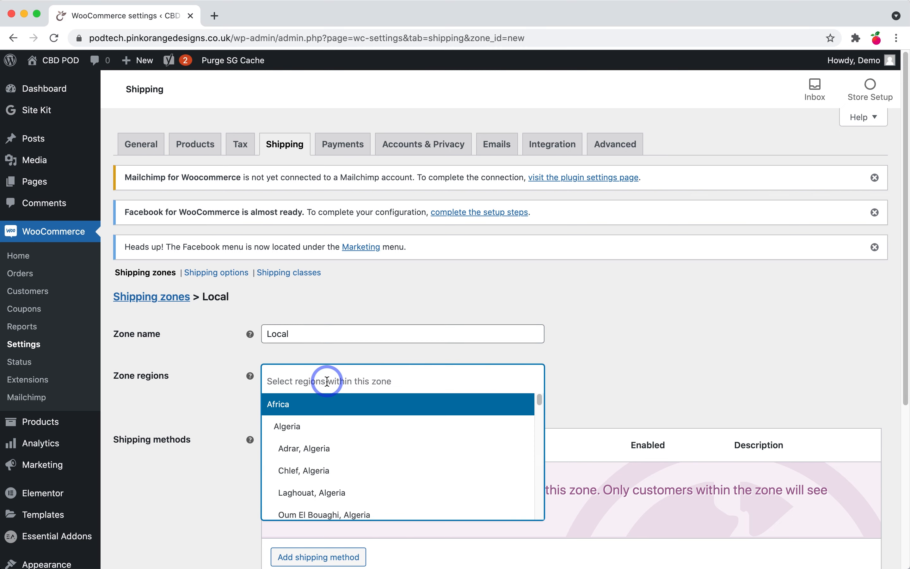
{"action": "type", "text": "u"}
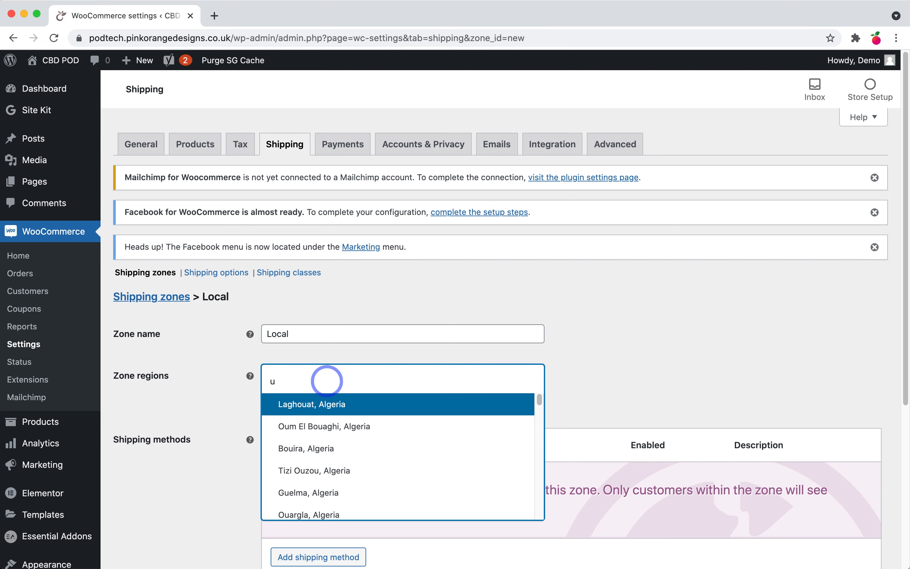
{"action": "type", "text": "k"}
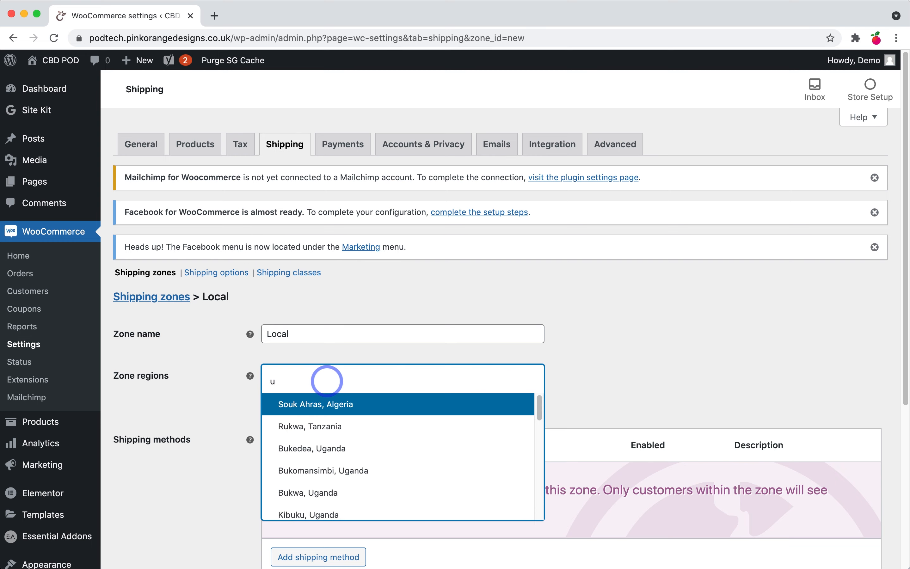
{"action": "key", "text": "BackSpace"}
{"action": "type", "text": "united"}
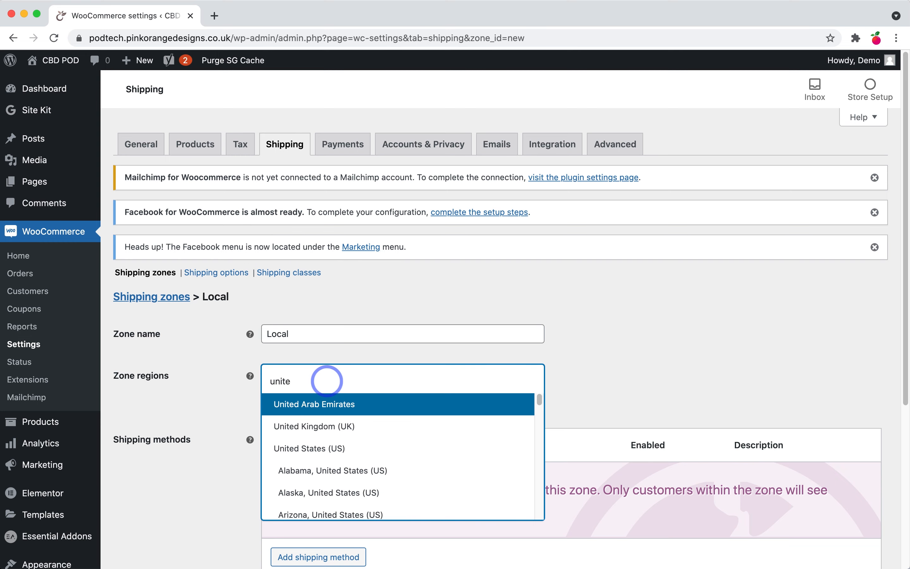
{"action": "left_click", "coordinate": [341, 426]}
{"action": "scroll", "coordinate": [373, 428], "scroll_direction": "down", "scroll_amount": 3}
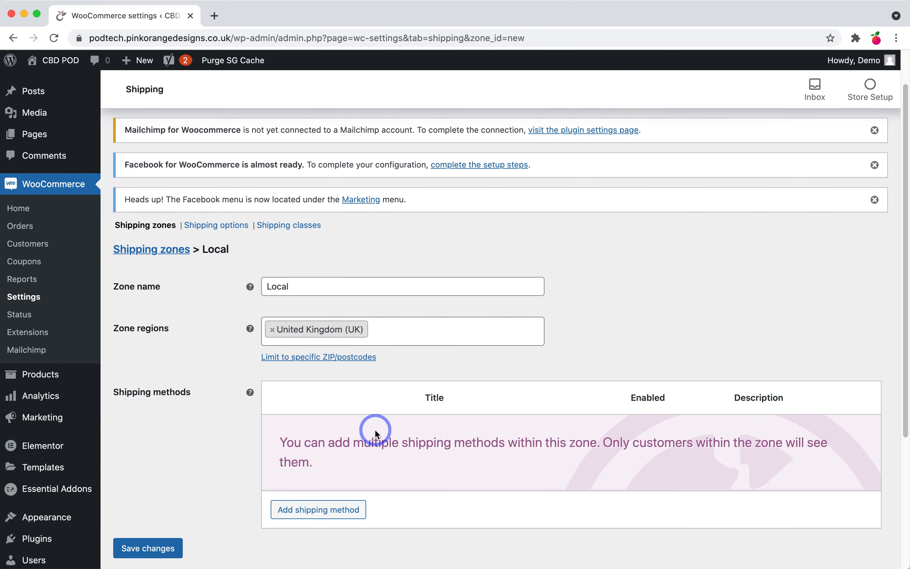
Step: Add Free shipping and Flat rate methods to the Local zone
{"action": "left_click", "coordinate": [332, 467]}
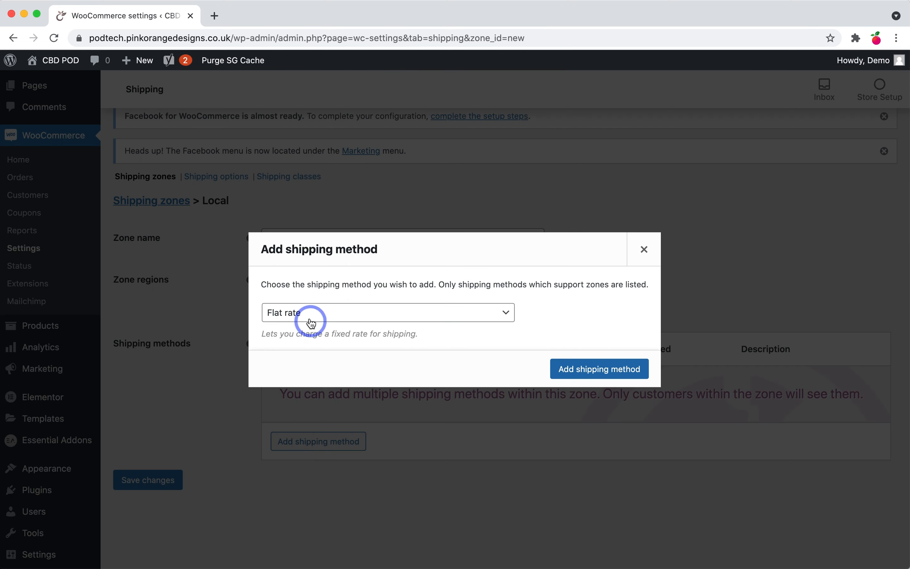
{"action": "left_click", "coordinate": [283, 319]}
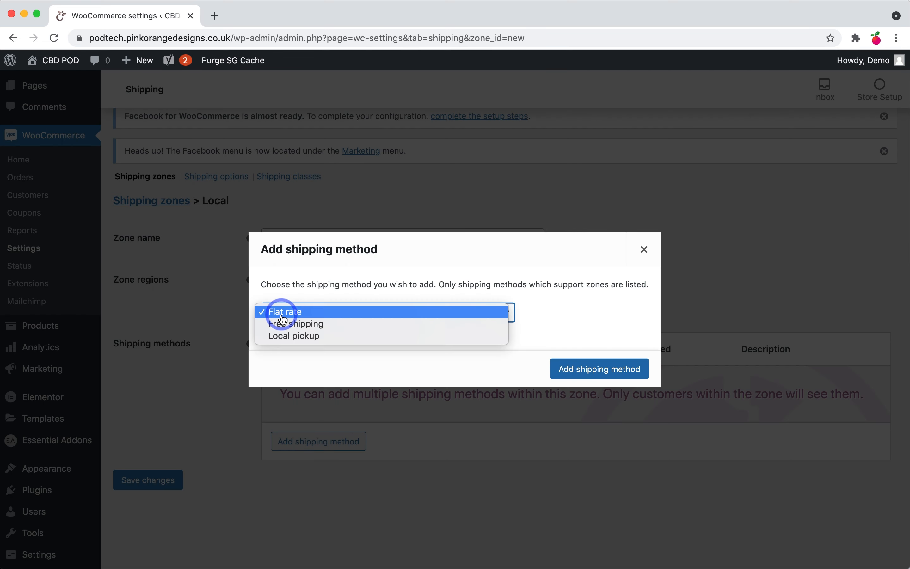
{"action": "left_click", "coordinate": [317, 324]}
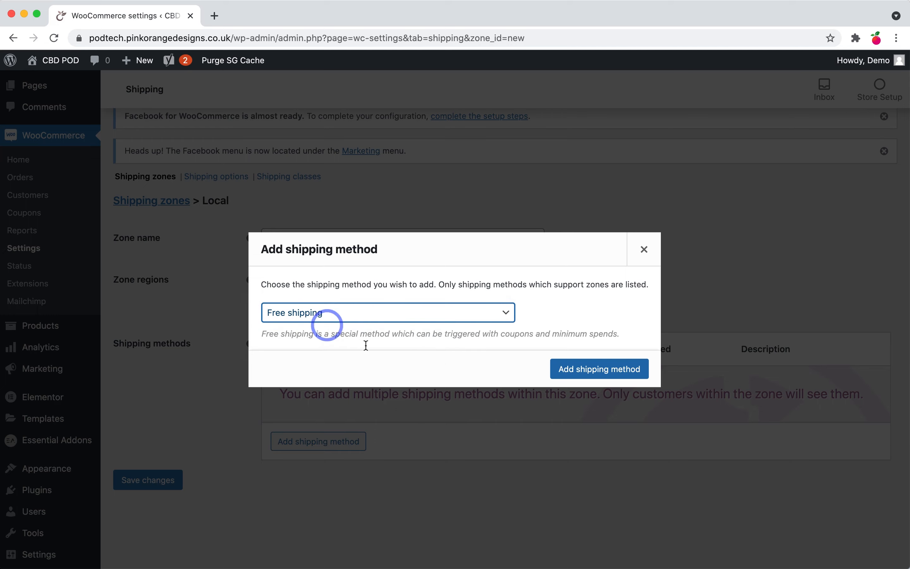
{"action": "left_click", "coordinate": [597, 369]}
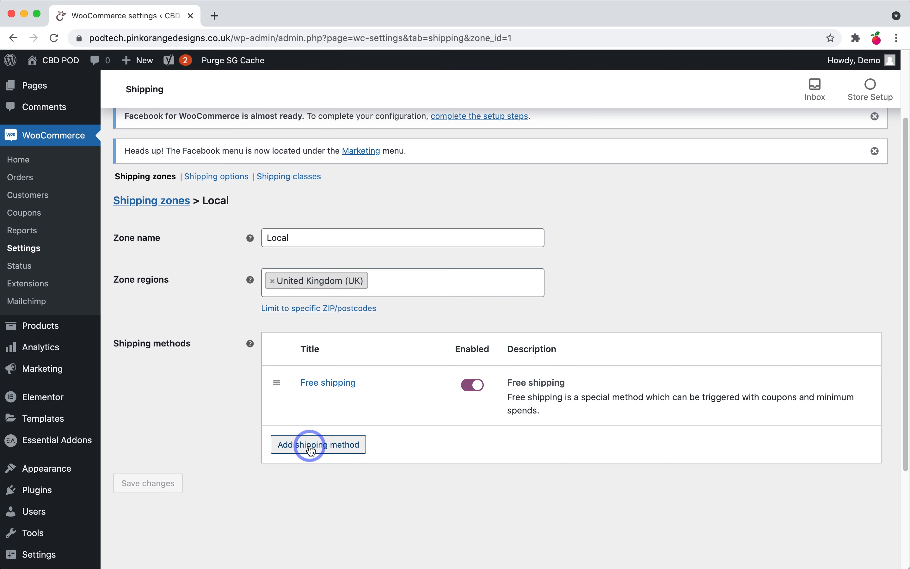
{"action": "left_click", "coordinate": [311, 450]}
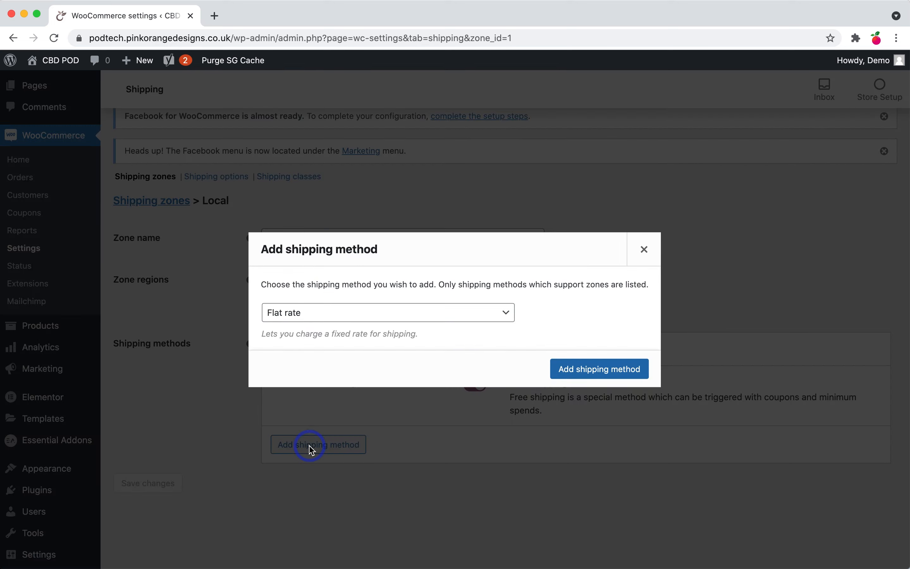
{"action": "left_click", "coordinate": [582, 369]}
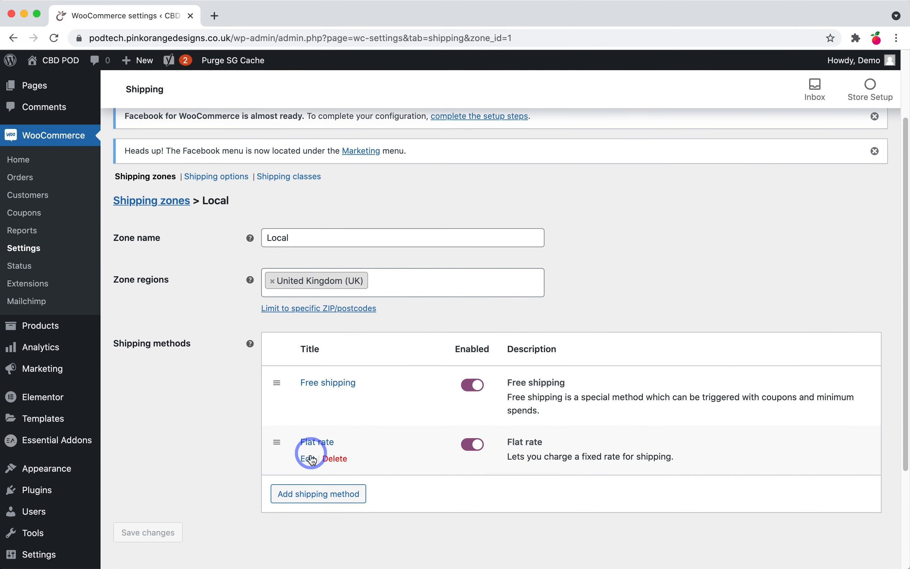
Step: Set the Flat rate cost to 5 with tax status None and save it
{"action": "left_click", "coordinate": [313, 443]}
{"action": "double_click", "coordinate": [356, 344]}
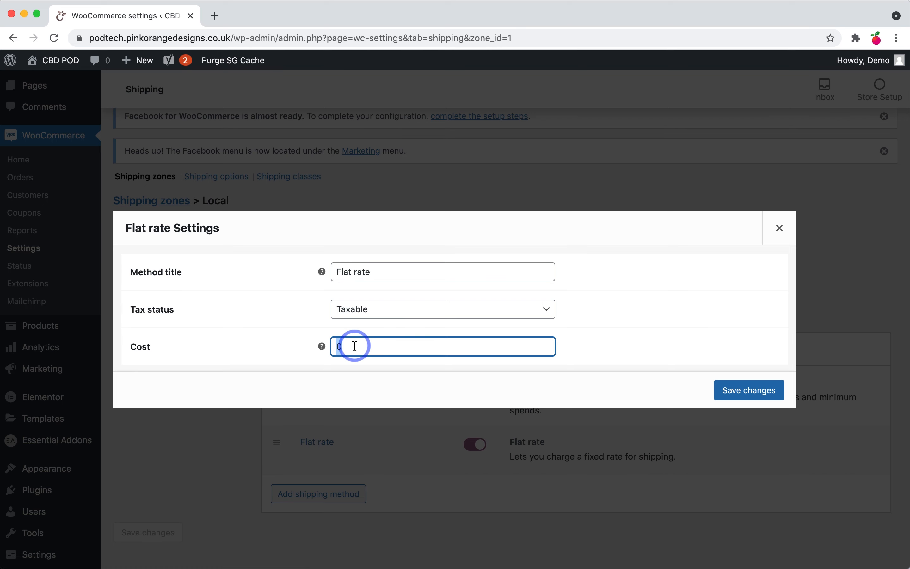
{"action": "type", "text": "5"}
{"action": "left_click", "coordinate": [689, 319]}
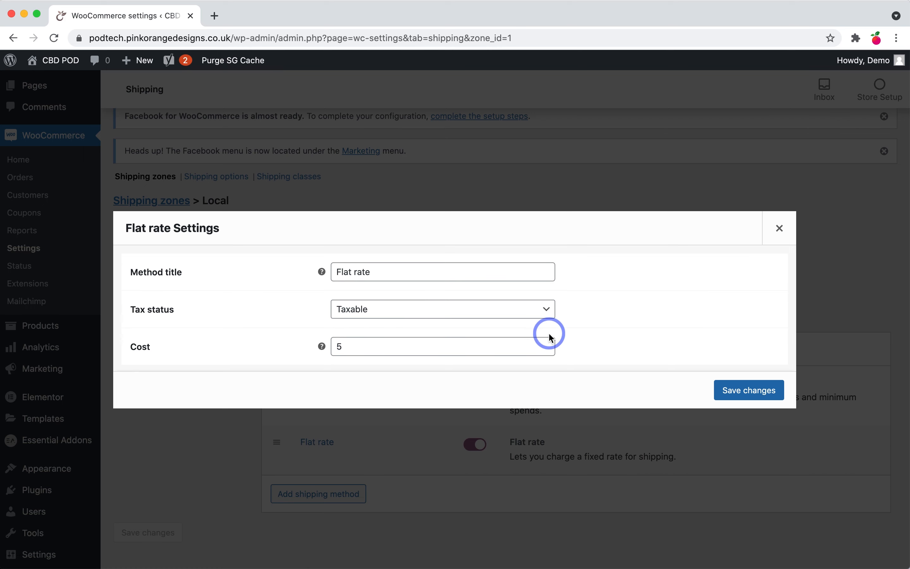
{"action": "left_click", "coordinate": [526, 317]}
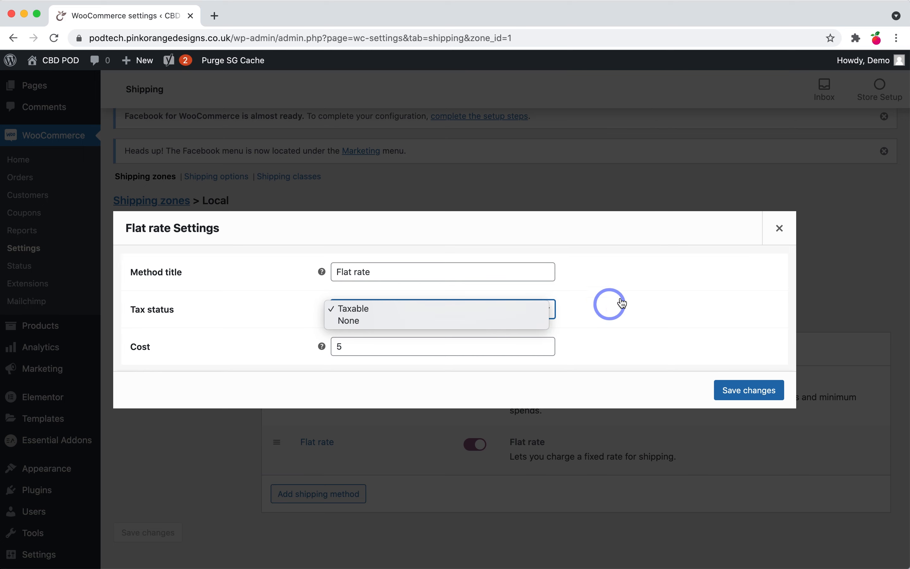
{"action": "left_click", "coordinate": [546, 308]}
{"action": "left_click", "coordinate": [377, 309]}
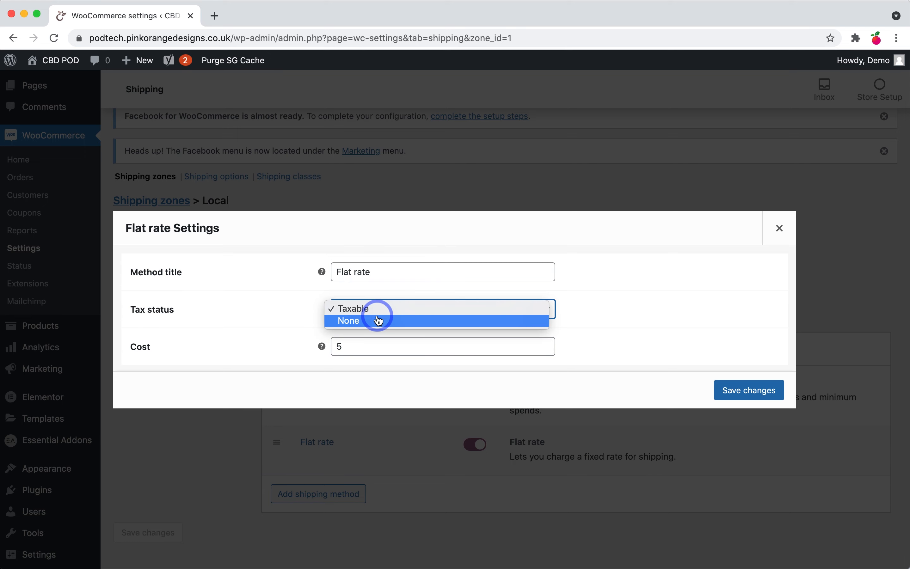
{"action": "left_click", "coordinate": [379, 320]}
{"action": "left_click", "coordinate": [678, 302]}
{"action": "left_click", "coordinate": [782, 391]}
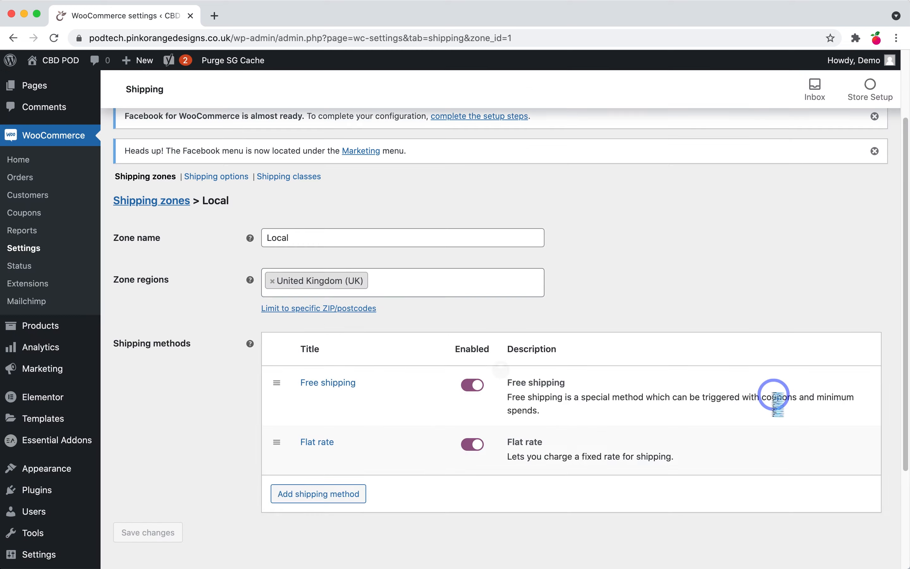
Step: Make Free shipping require a minimum order amount of 30 and save it
{"action": "left_click", "coordinate": [308, 399]}
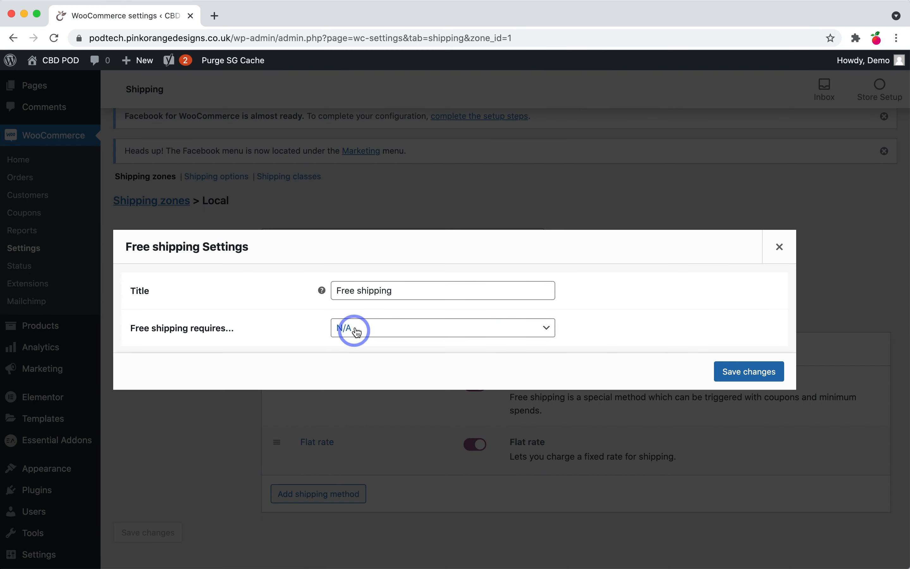
{"action": "left_click", "coordinate": [356, 332]}
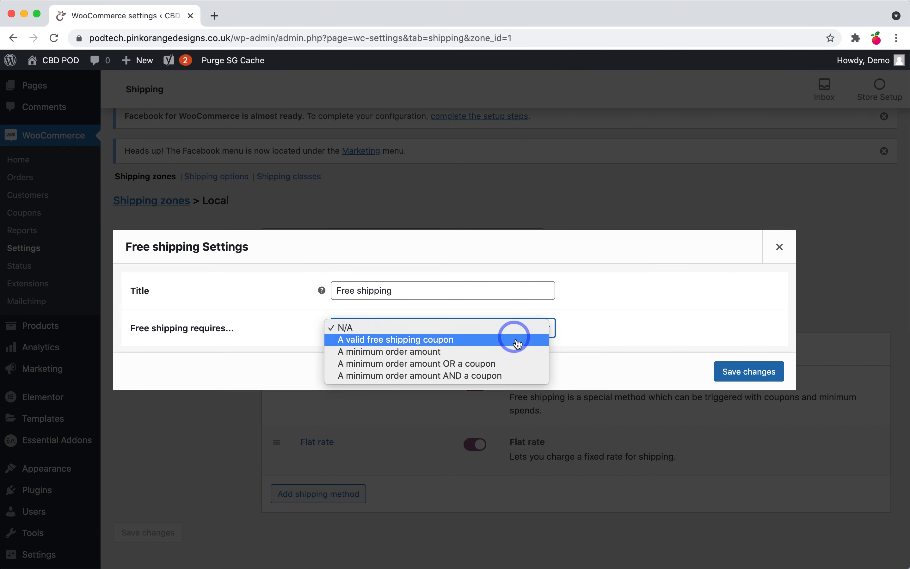
{"action": "left_click", "coordinate": [406, 352]}
{"action": "left_click", "coordinate": [336, 326]}
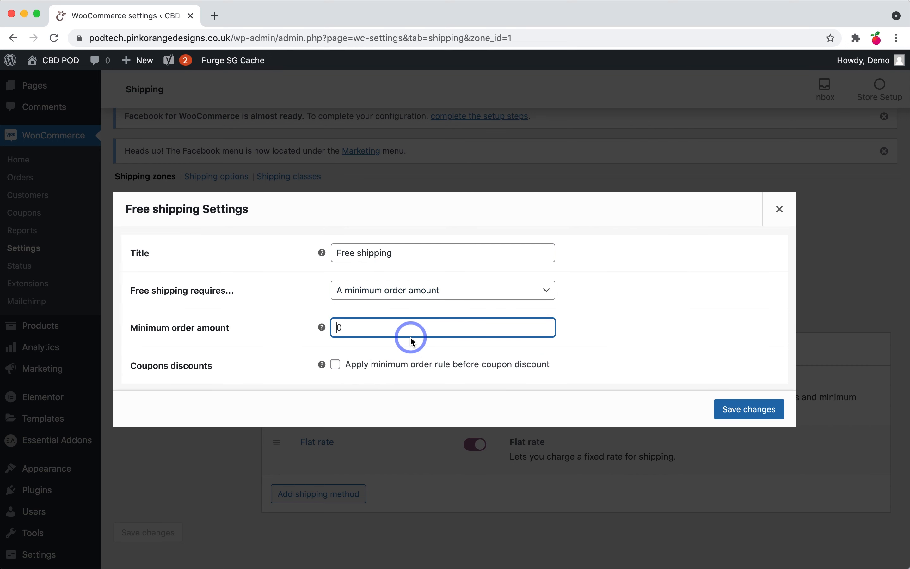
{"action": "type", "text": "3"}
{"action": "left_click", "coordinate": [328, 408]}
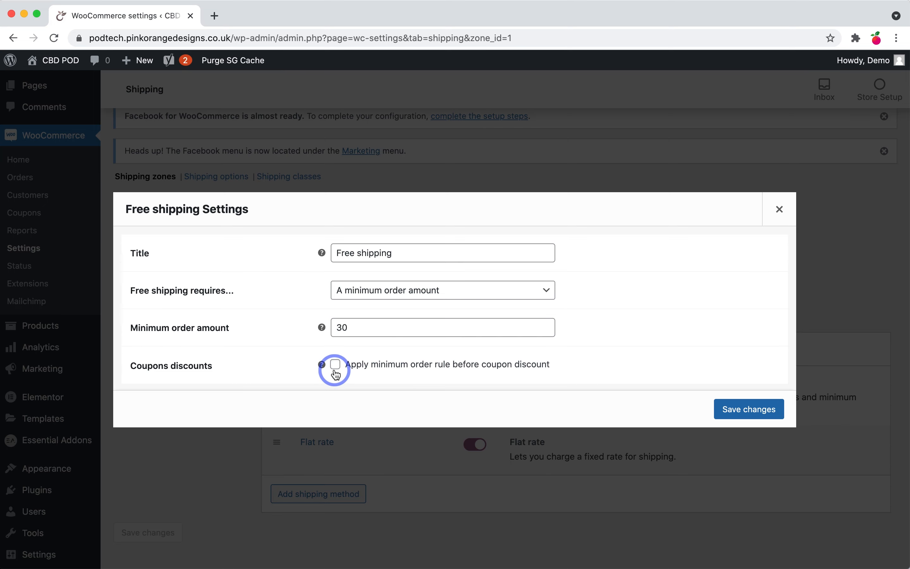
{"action": "left_click", "coordinate": [737, 410]}
Step: Drag Flat rate above Free shipping, then back below it
{"action": "mouse_move", "coordinate": [582, 438]}
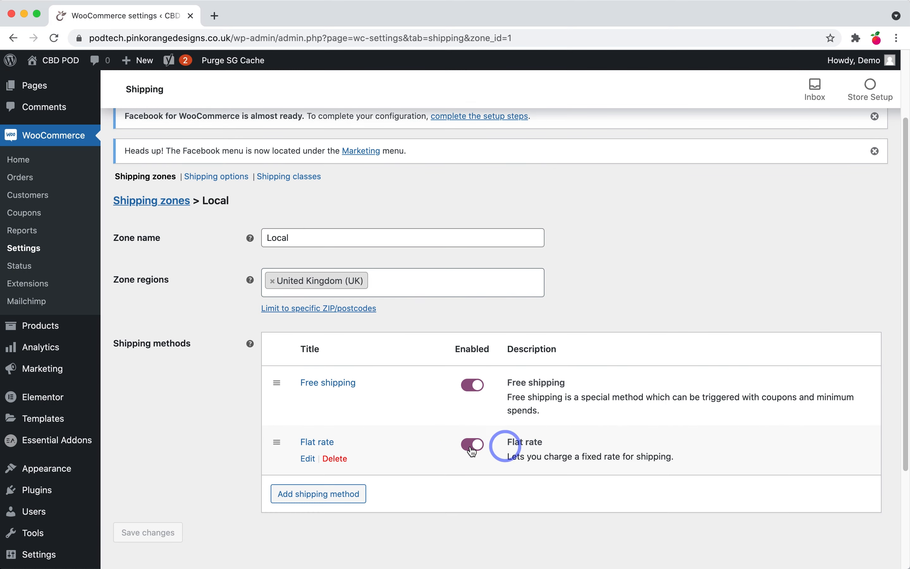
{"action": "scroll", "coordinate": [354, 456], "scroll_direction": "down", "scroll_amount": 1}
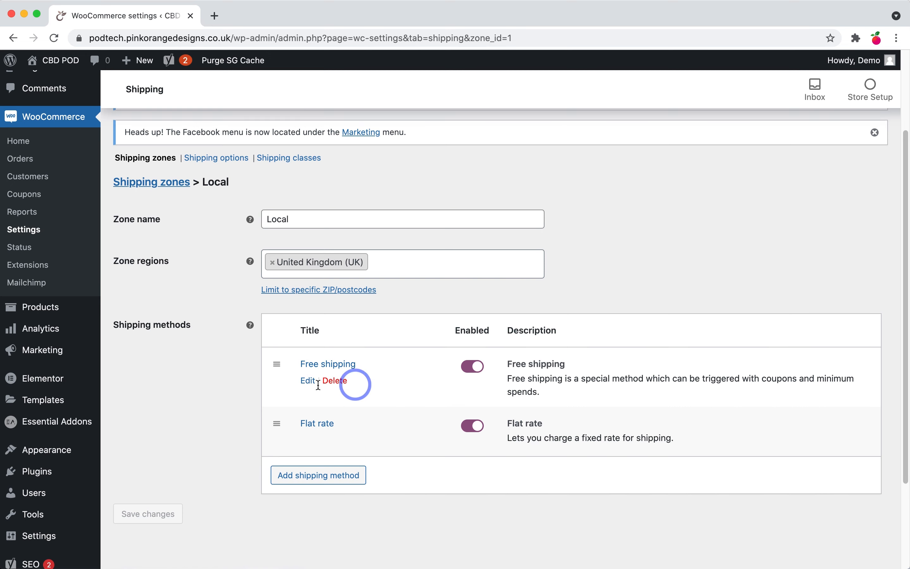
{"action": "left_click_drag", "start_coordinate": [277, 424], "coordinate": [277, 350]}
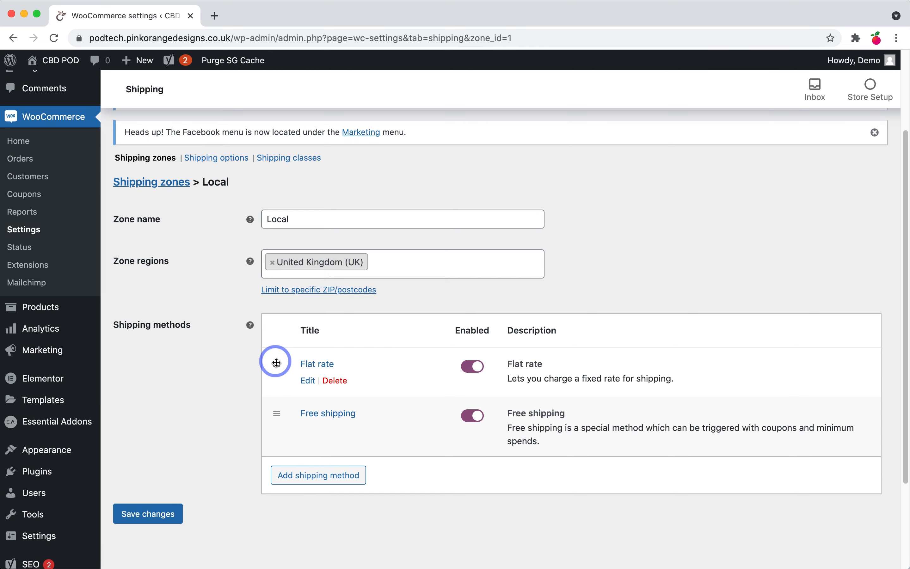
{"action": "left_click_drag", "start_coordinate": [276, 373], "coordinate": [279, 418]}
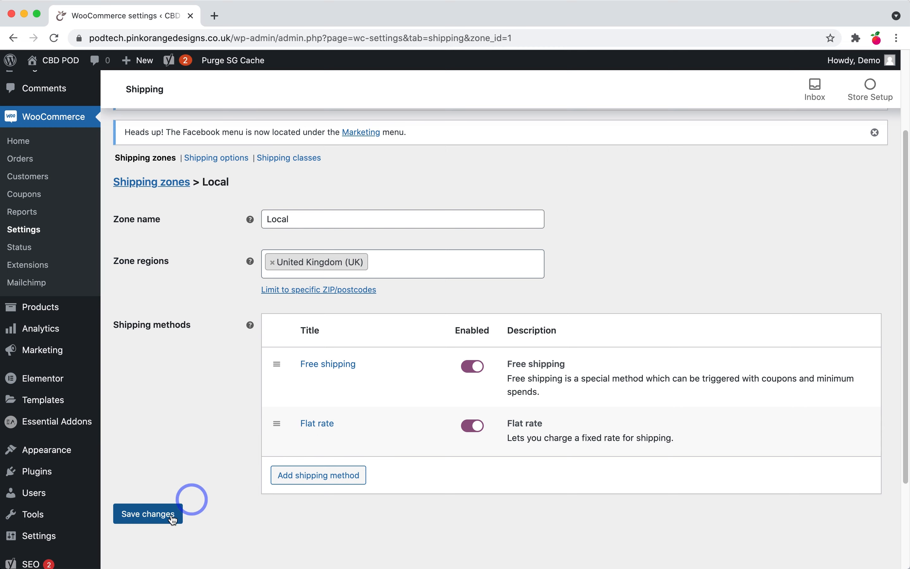
Step: Save the Local zone with Free shipping listed ahead of Flat rate
{"action": "left_click", "coordinate": [141, 522]}
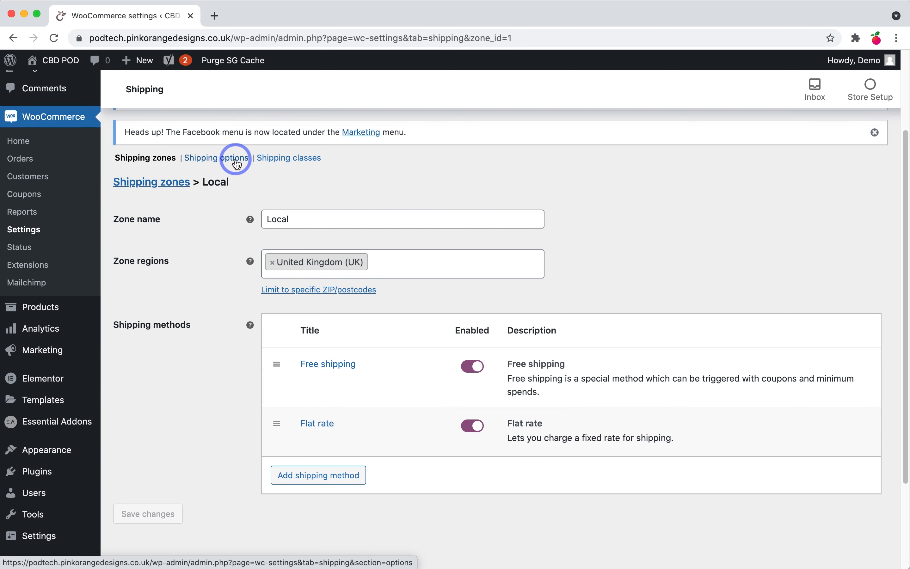
Step: Go to Shipping options, then to the empty Shipping classes page
{"action": "left_click", "coordinate": [236, 161]}
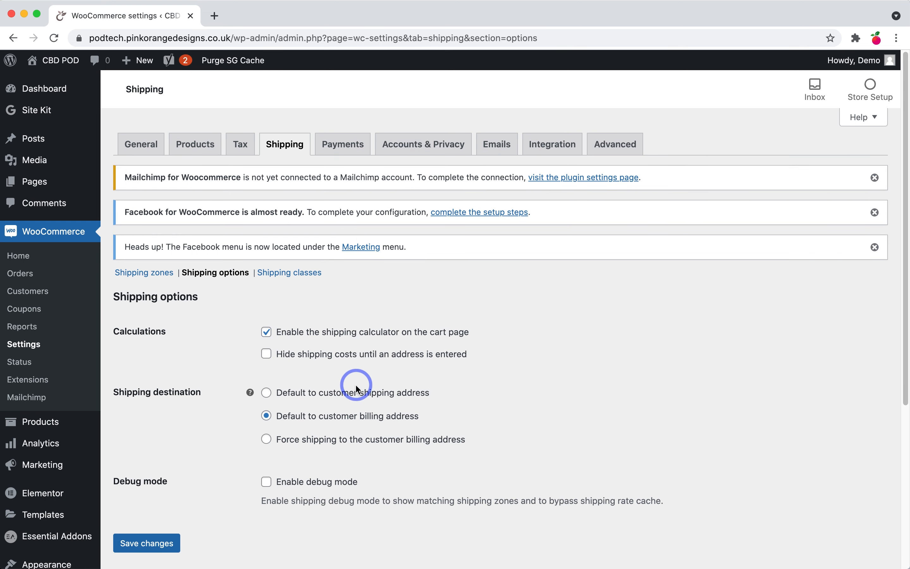
{"action": "scroll", "coordinate": [356, 385], "scroll_direction": "down", "scroll_amount": 1}
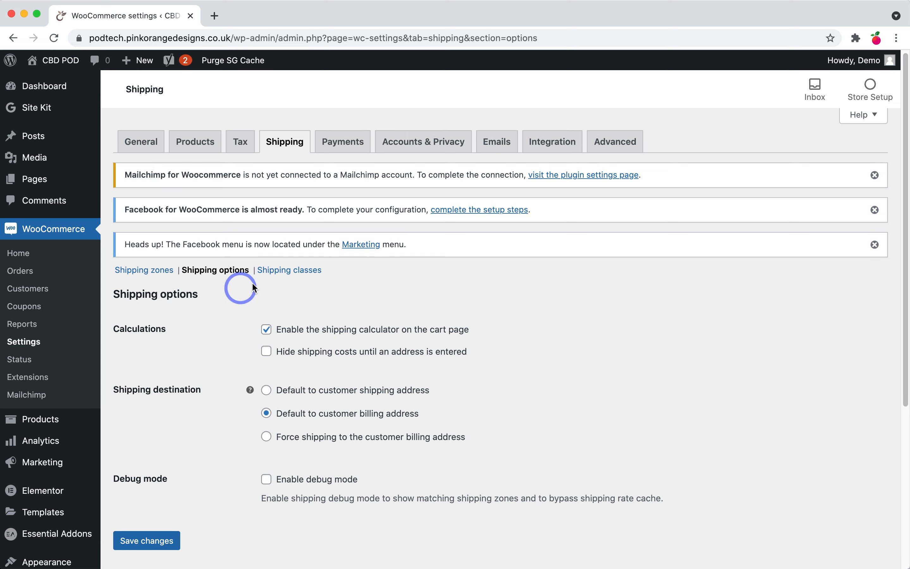
{"action": "left_click", "coordinate": [281, 273]}
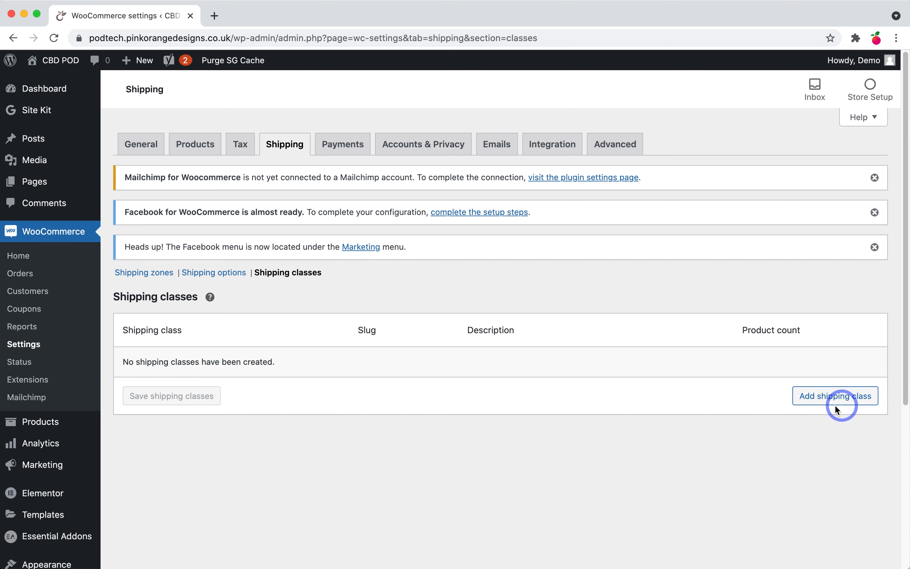
Step: Open the Payments settings and toggle PayPal Standard on, then off again
{"action": "left_click", "coordinate": [356, 154]}
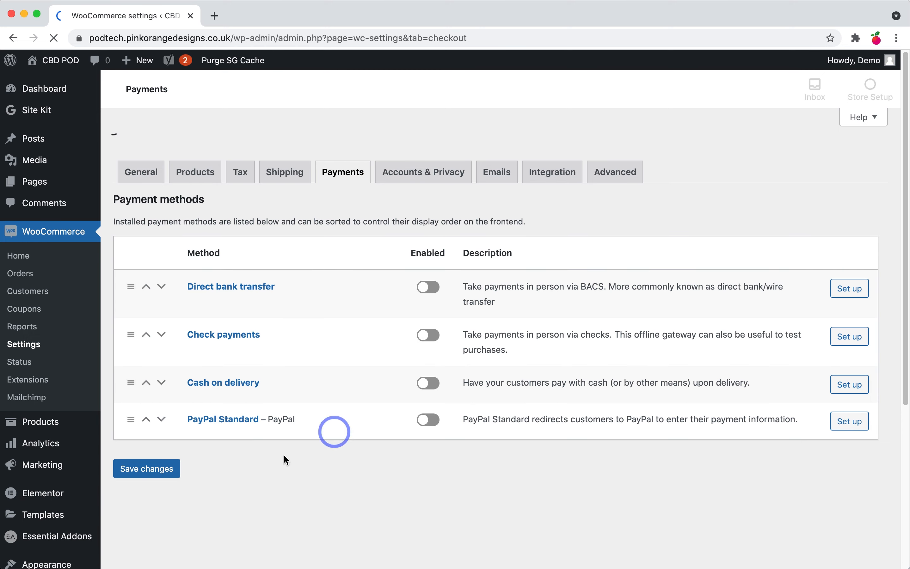
{"action": "scroll", "coordinate": [390, 381], "scroll_direction": "down", "scroll_amount": 1}
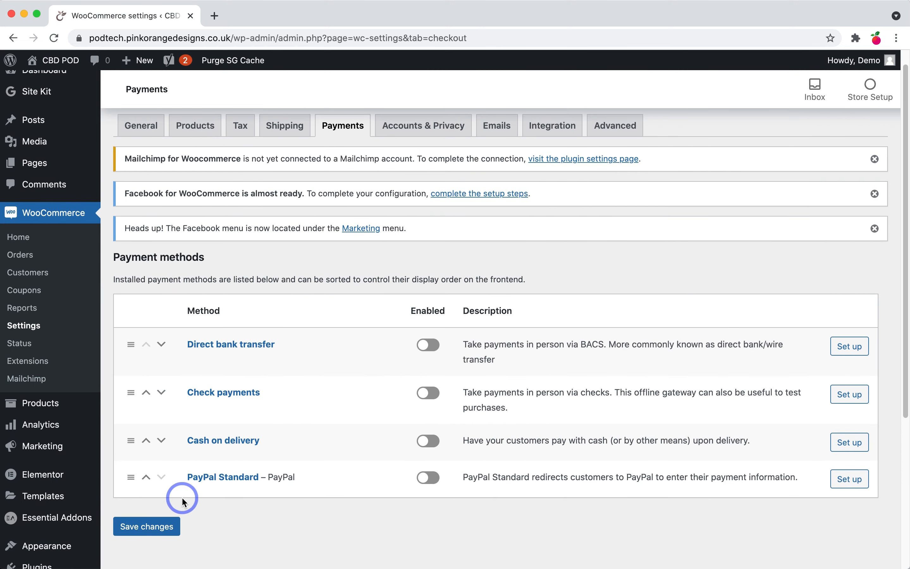
{"action": "left_click", "coordinate": [428, 483]}
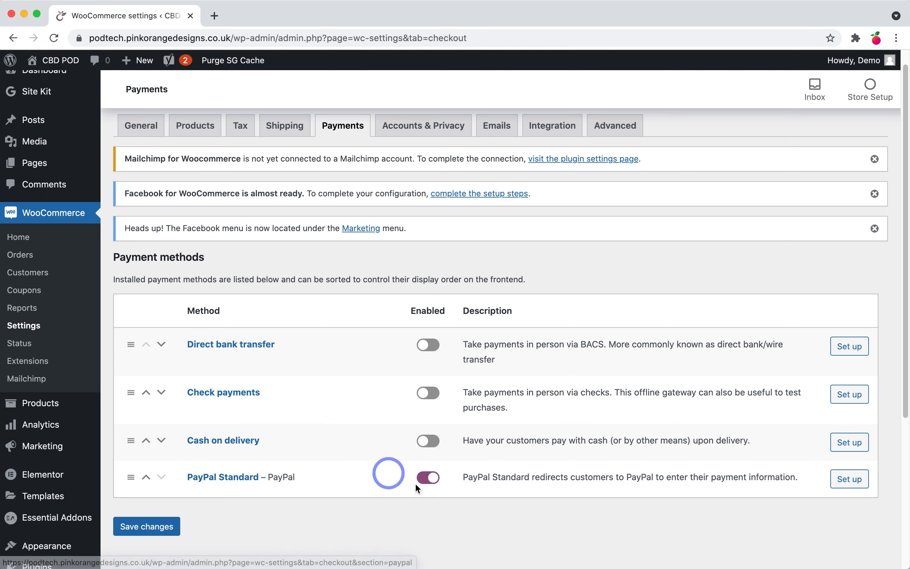
{"action": "left_click", "coordinate": [431, 479]}
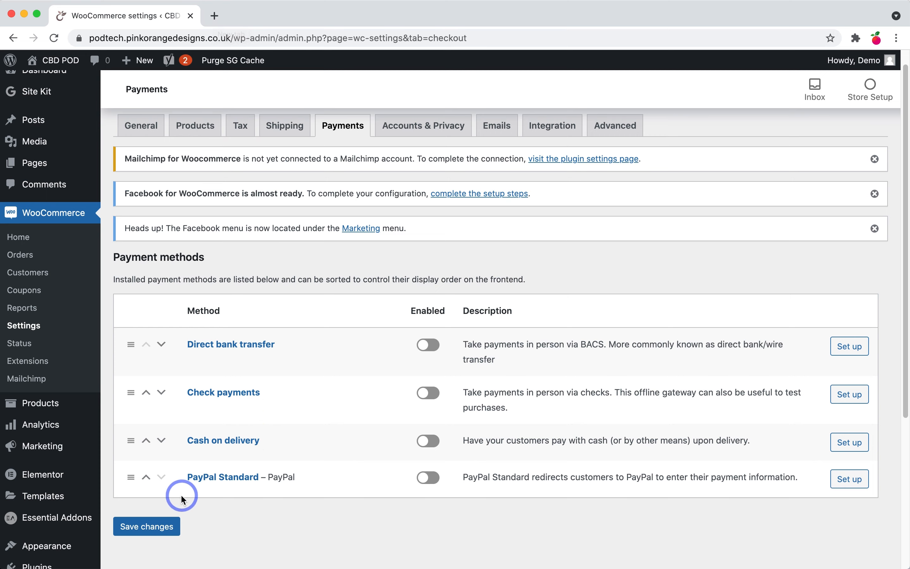
Step: In a new tab, open pinkorangedesigns.co.uk and go to Pricing > Payment Gateway
{"action": "left_click", "coordinate": [216, 15]}
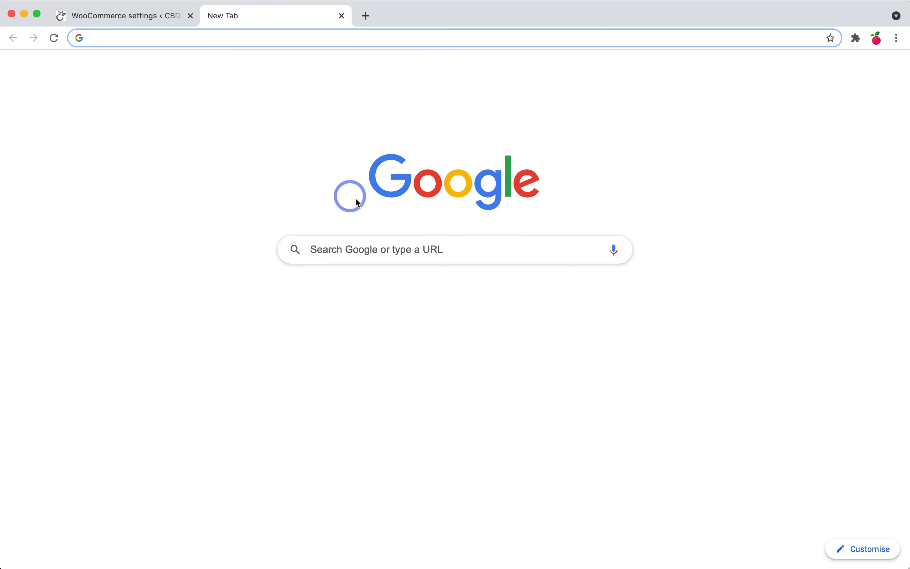
{"action": "left_click", "coordinate": [318, 318]}
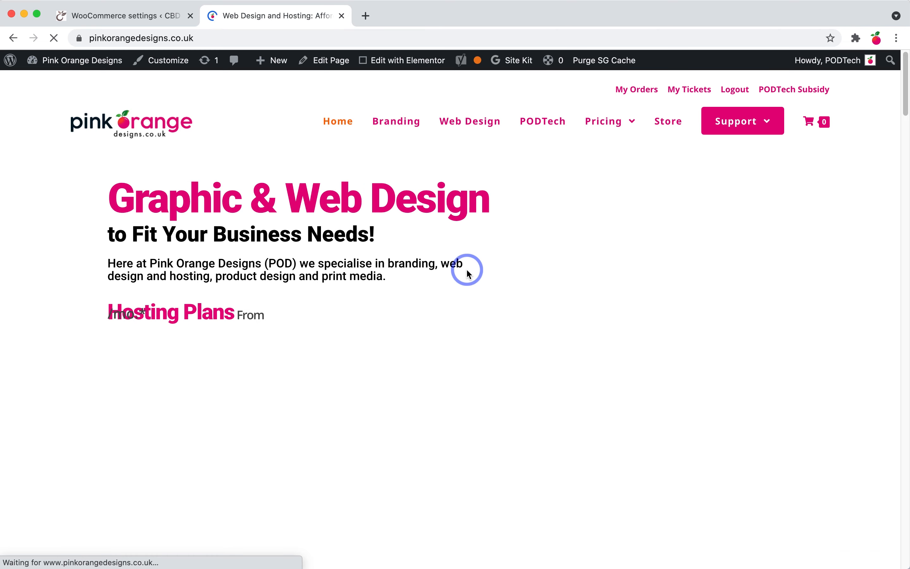
{"action": "mouse_move", "coordinate": [701, 117]}
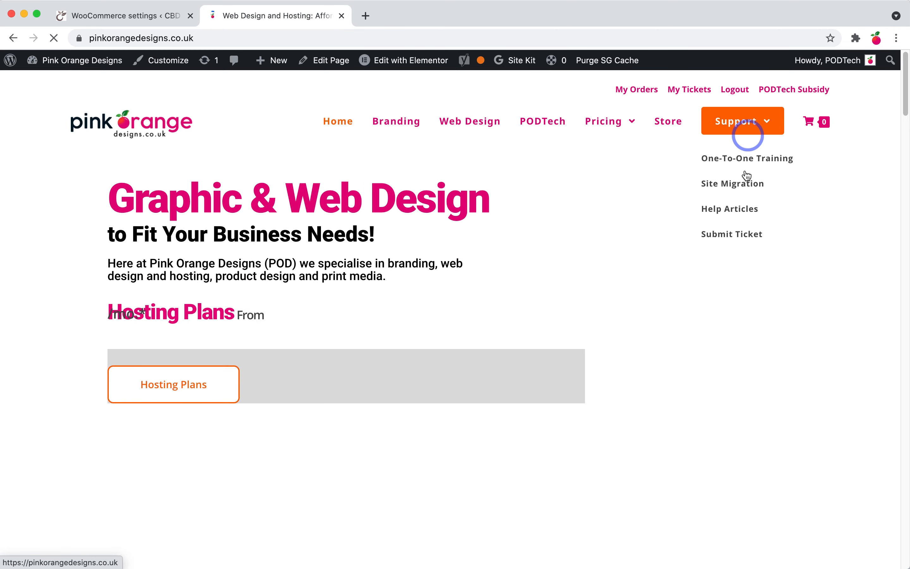
{"action": "mouse_move", "coordinate": [623, 128]}
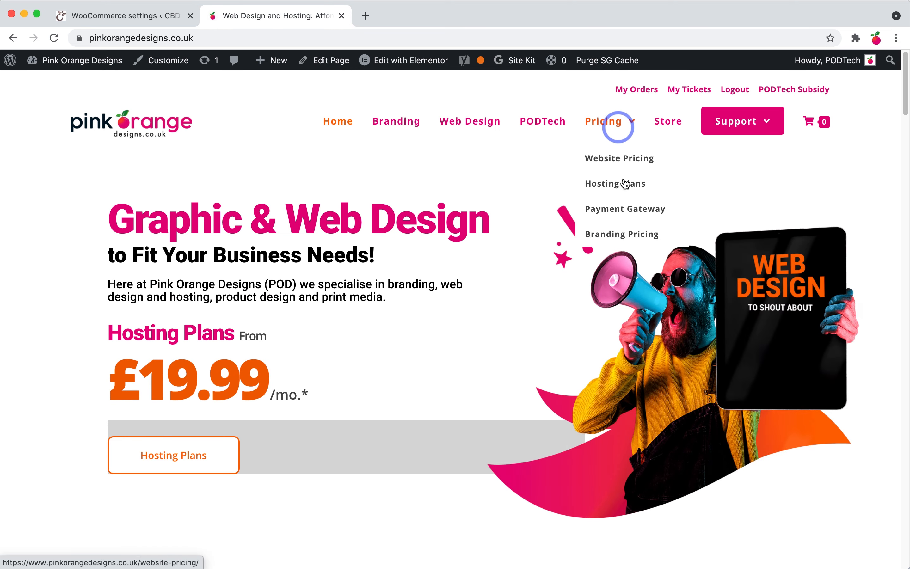
{"action": "left_click", "coordinate": [624, 213]}
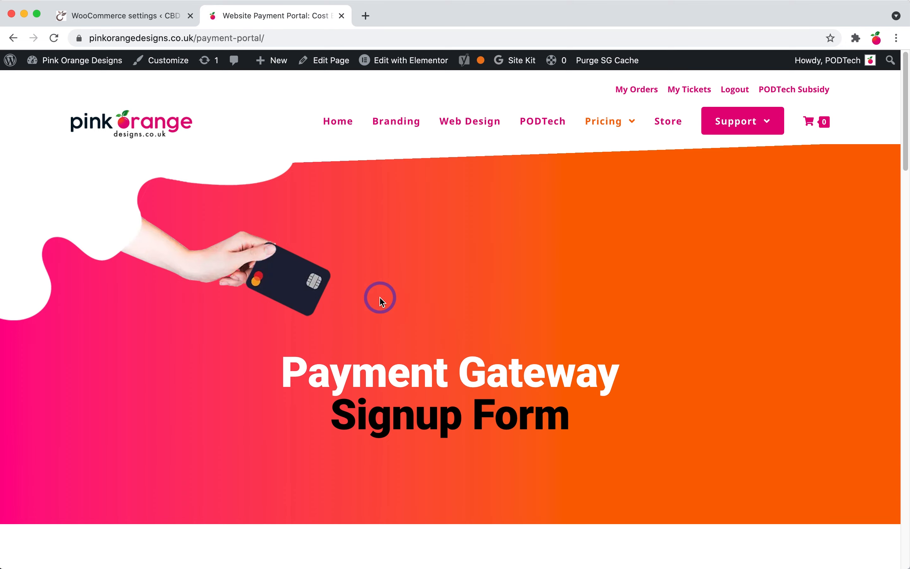
{"action": "scroll", "coordinate": [380, 298], "scroll_direction": "down", "scroll_amount": 5}
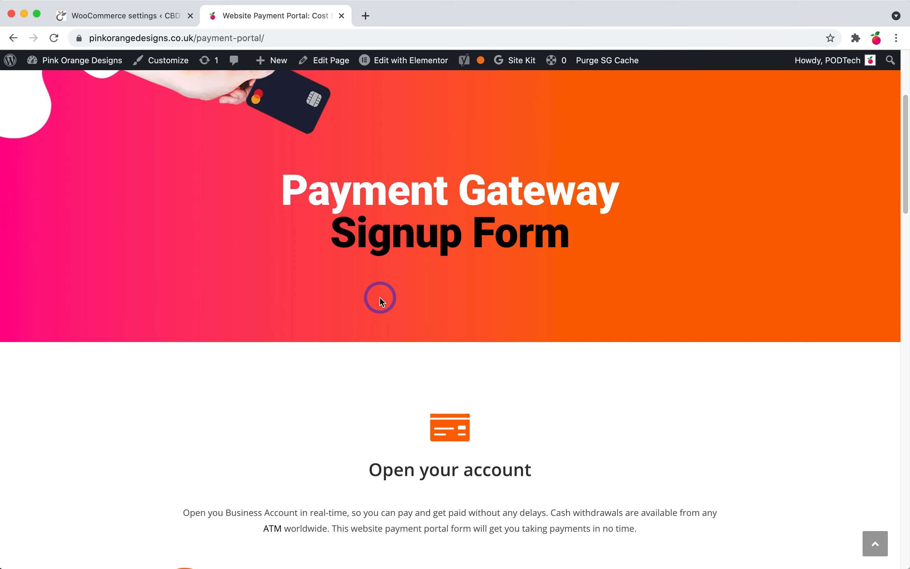
{"action": "scroll", "coordinate": [380, 299], "scroll_direction": "up", "scroll_amount": 5}
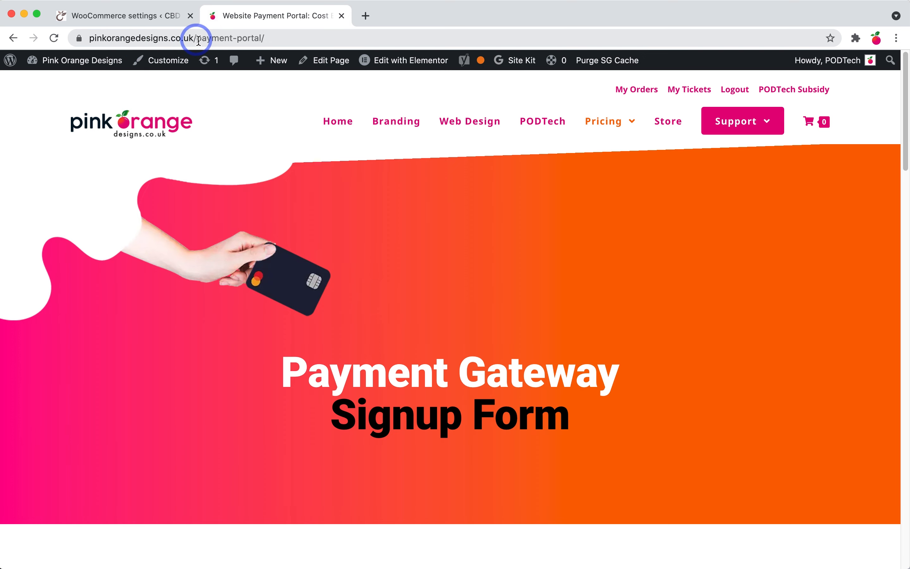
{"action": "mouse_move", "coordinate": [606, 123]}
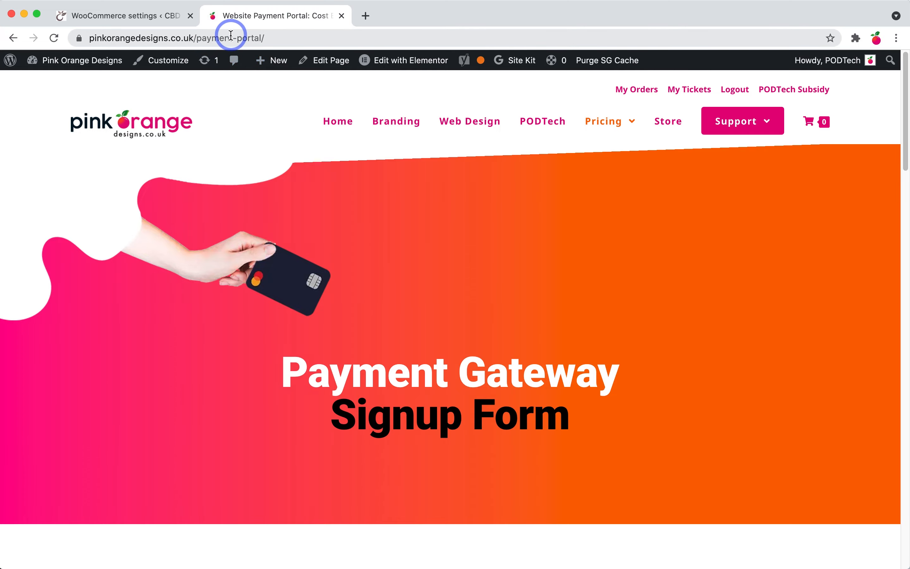
{"action": "scroll", "coordinate": [416, 241], "scroll_direction": "down", "scroll_amount": 5}
{"action": "scroll", "coordinate": [413, 221], "scroll_direction": "down", "scroll_amount": 20}
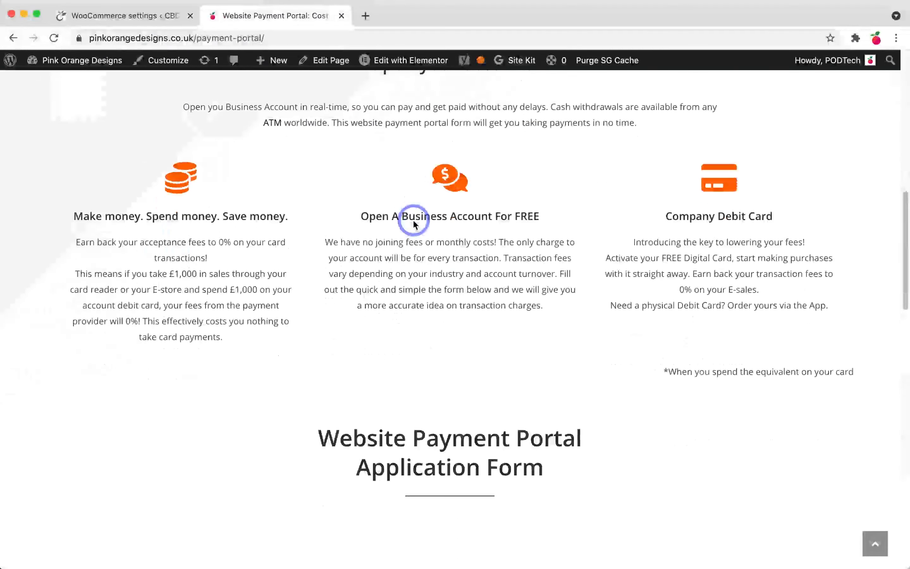
{"action": "scroll", "coordinate": [458, 257], "scroll_direction": "up", "scroll_amount": 4}
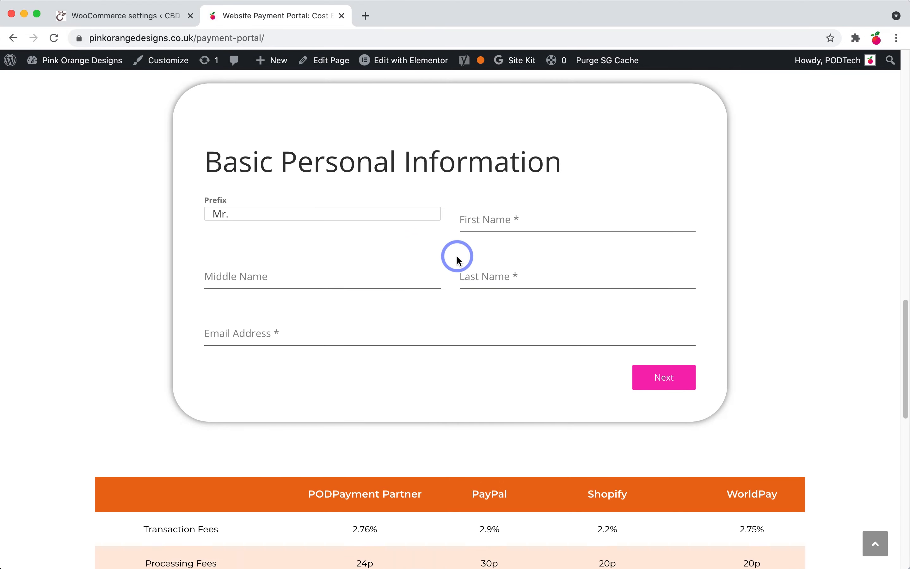
{"action": "left_click", "coordinate": [464, 330]}
{"action": "left_click", "coordinate": [665, 475]}
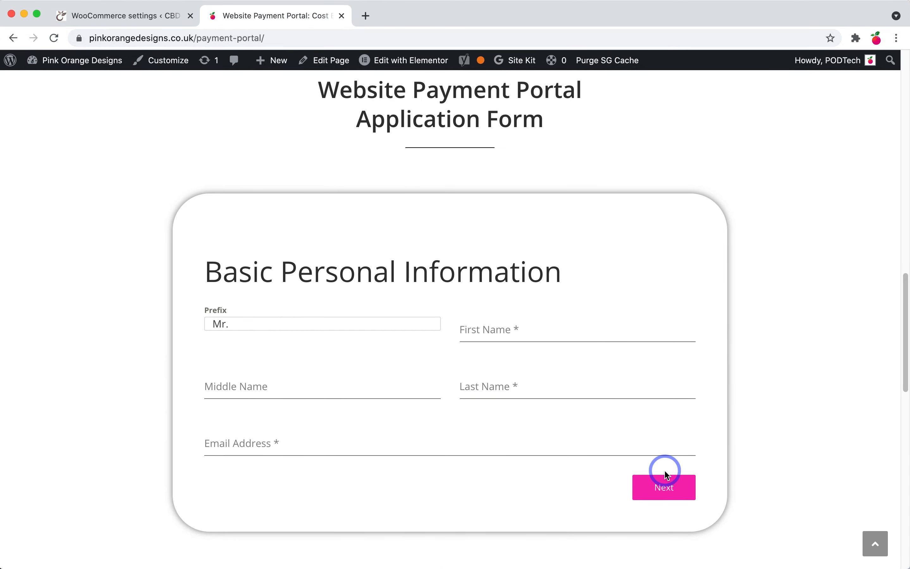
{"action": "scroll", "coordinate": [665, 475], "scroll_direction": "down", "scroll_amount": 10}
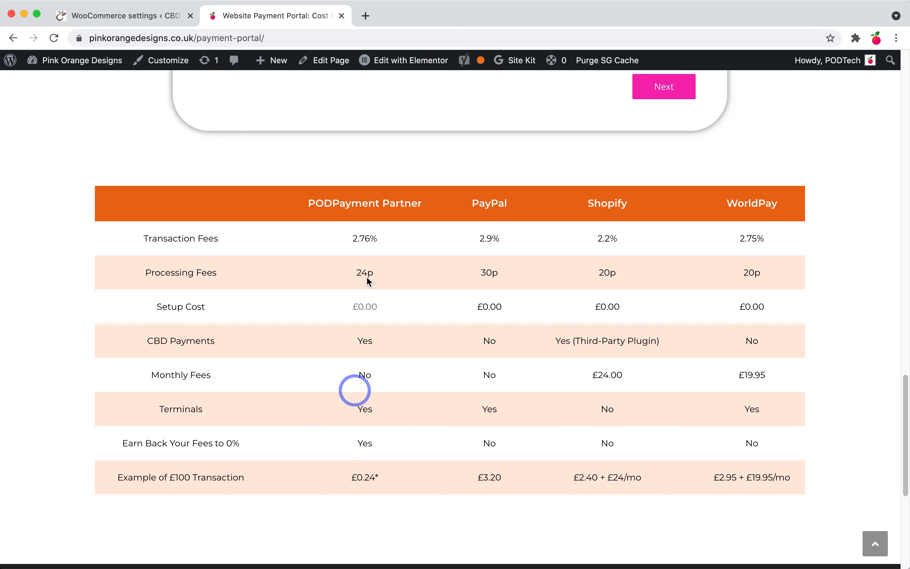
{"action": "left_click_drag", "start_coordinate": [352, 238], "coordinate": [376, 238]}
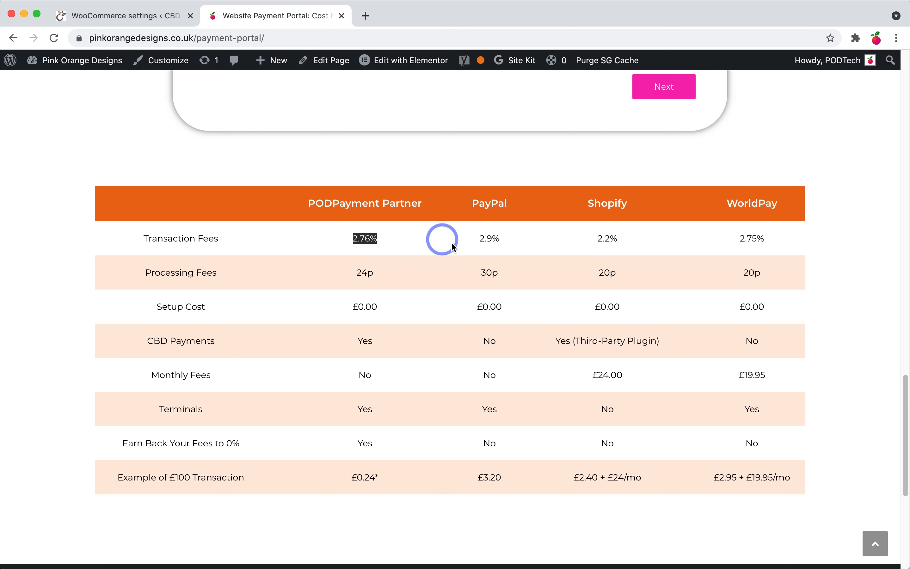
{"action": "left_click_drag", "start_coordinate": [478, 238], "coordinate": [503, 239]}
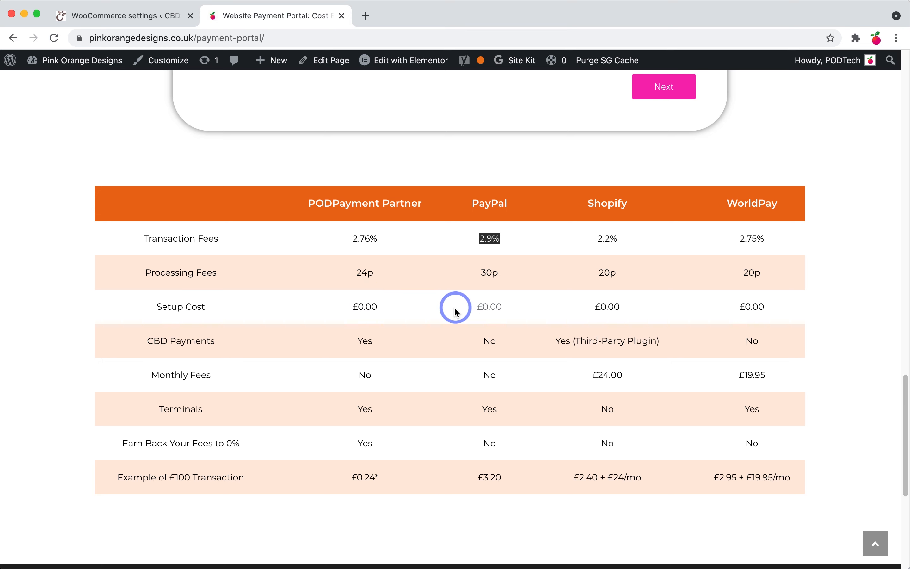
{"action": "left_click_drag", "start_coordinate": [356, 273], "coordinate": [368, 273]}
{"action": "left_click_drag", "start_coordinate": [493, 273], "coordinate": [499, 272]}
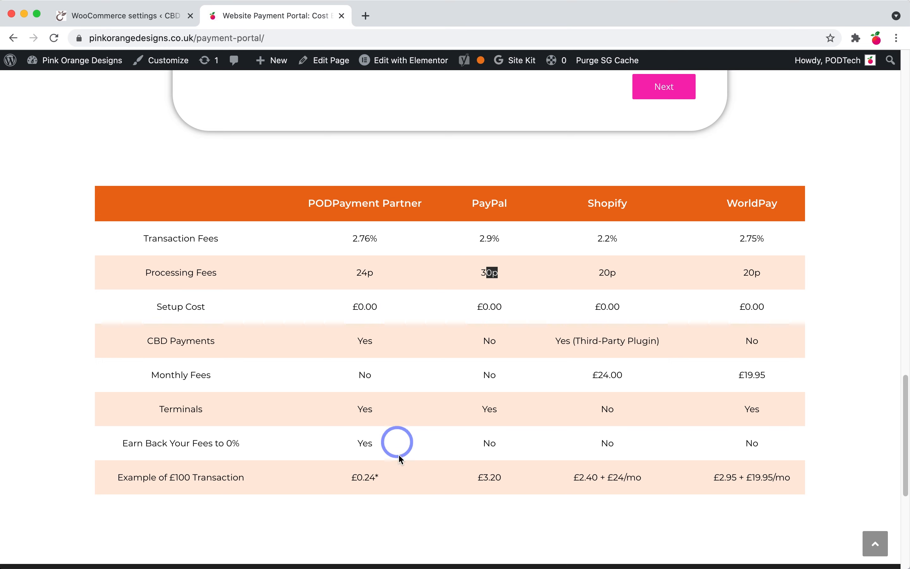
{"action": "left_click", "coordinate": [363, 475]}
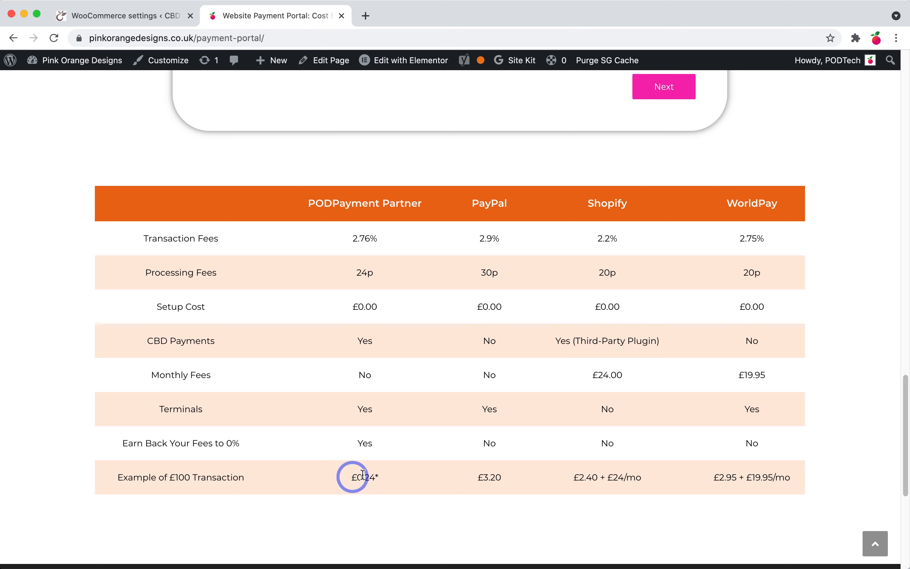
{"action": "triple_click", "coordinate": [363, 475]}
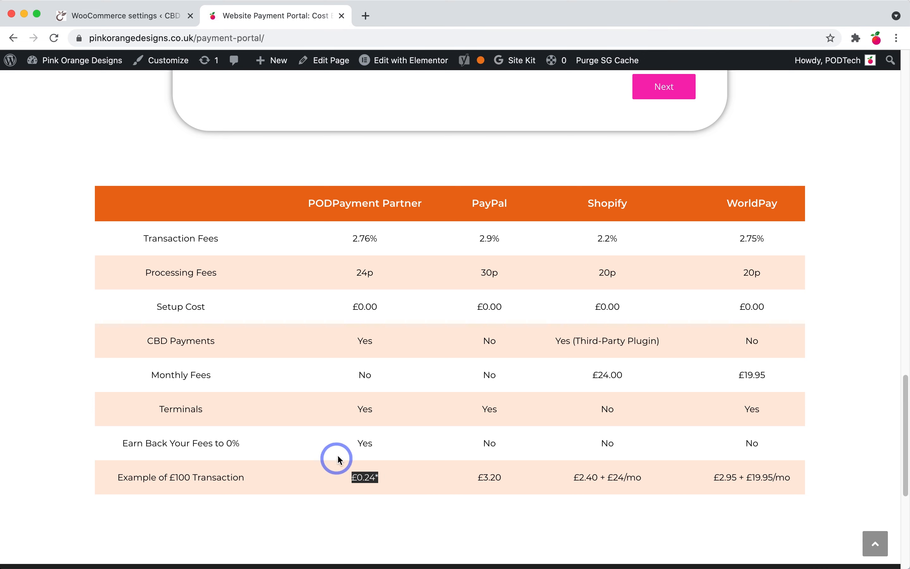
{"action": "left_click", "coordinate": [397, 503]}
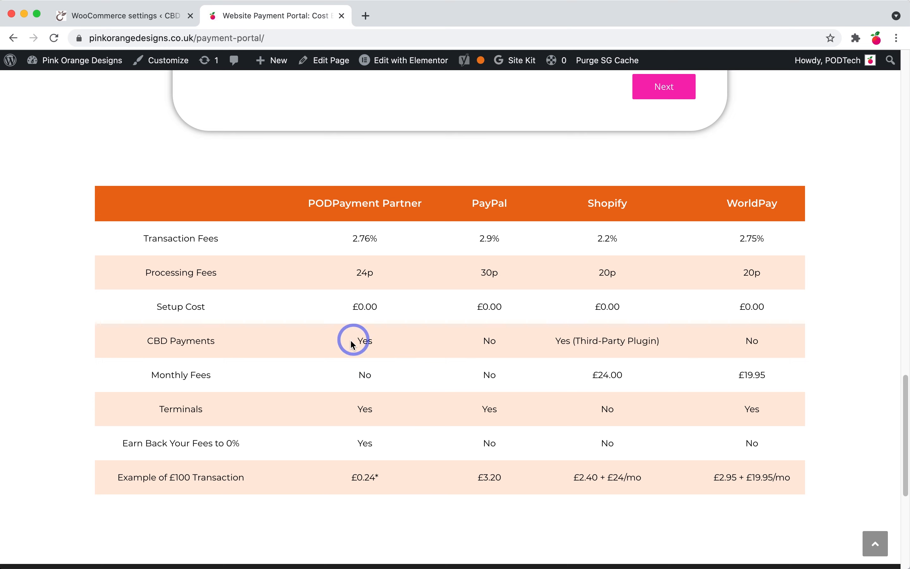
{"action": "left_click_drag", "start_coordinate": [116, 478], "coordinate": [270, 488]}
{"action": "left_click_drag", "start_coordinate": [354, 479], "coordinate": [413, 510]}
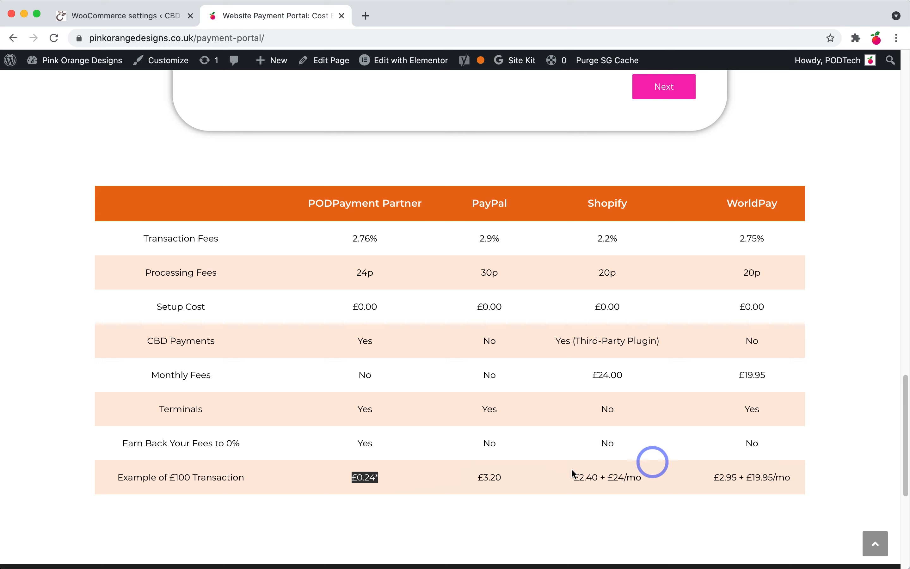
{"action": "left_click", "coordinate": [429, 479]}
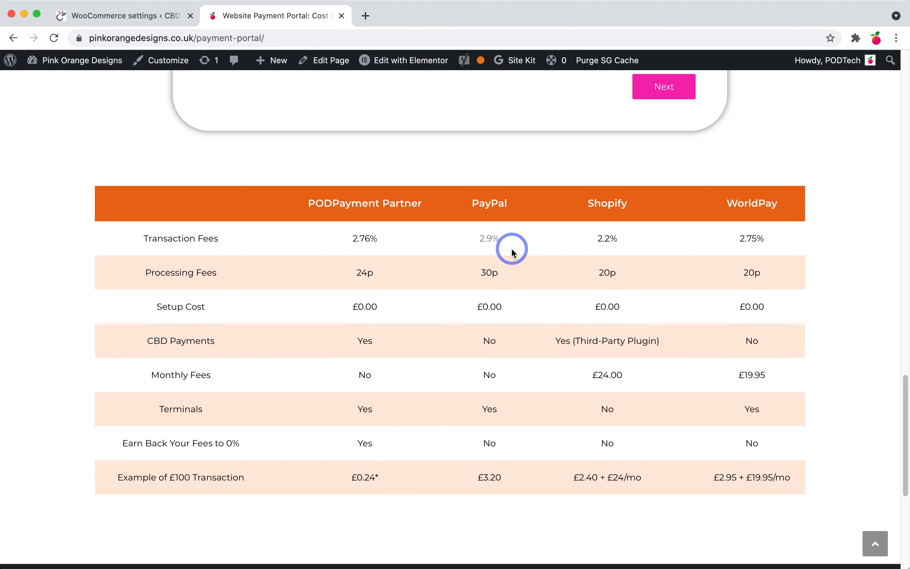
Step: Return to the WordPress admin tab and open Plugins > Installed Plugins
{"action": "left_click", "coordinate": [157, 20]}
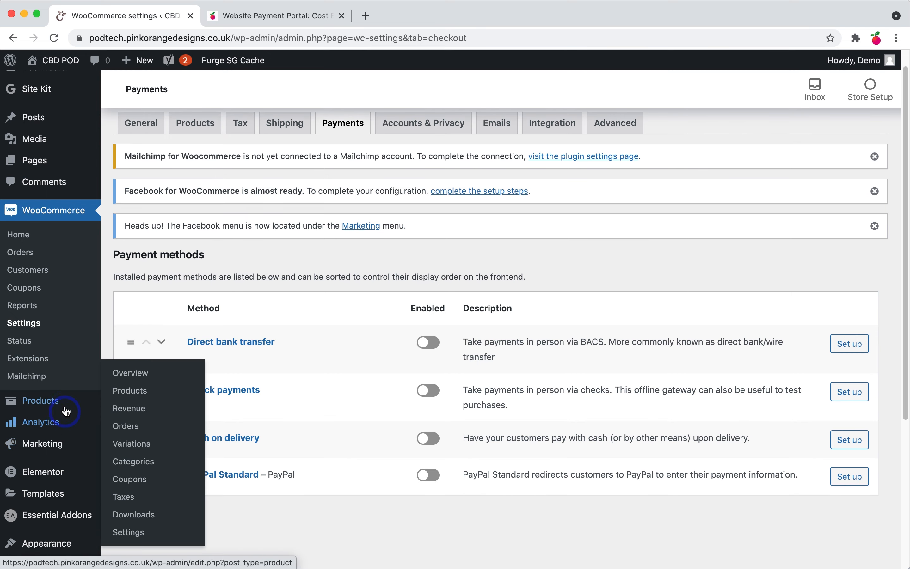
{"action": "scroll", "coordinate": [70, 455], "scroll_direction": "down", "scroll_amount": 1}
{"action": "mouse_move", "coordinate": [70, 455]}
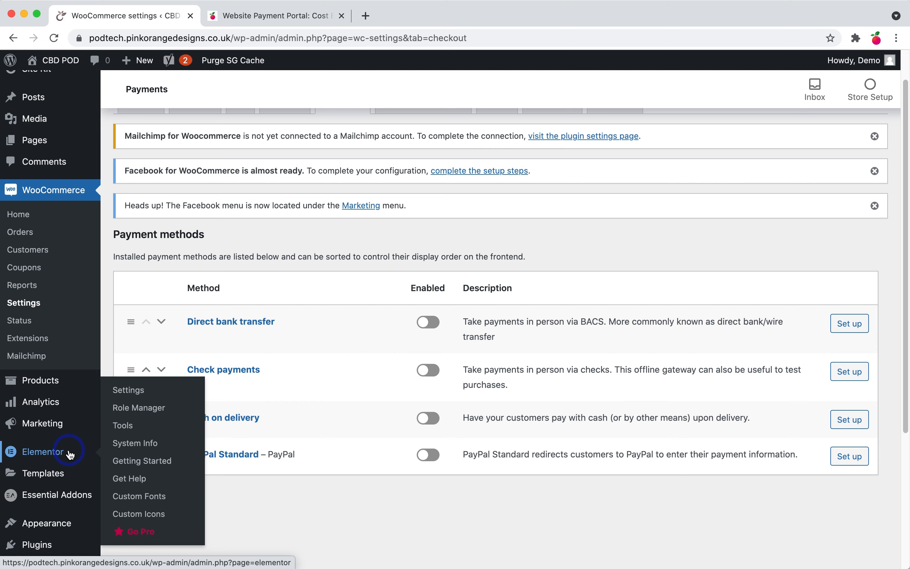
{"action": "mouse_move", "coordinate": [70, 384]}
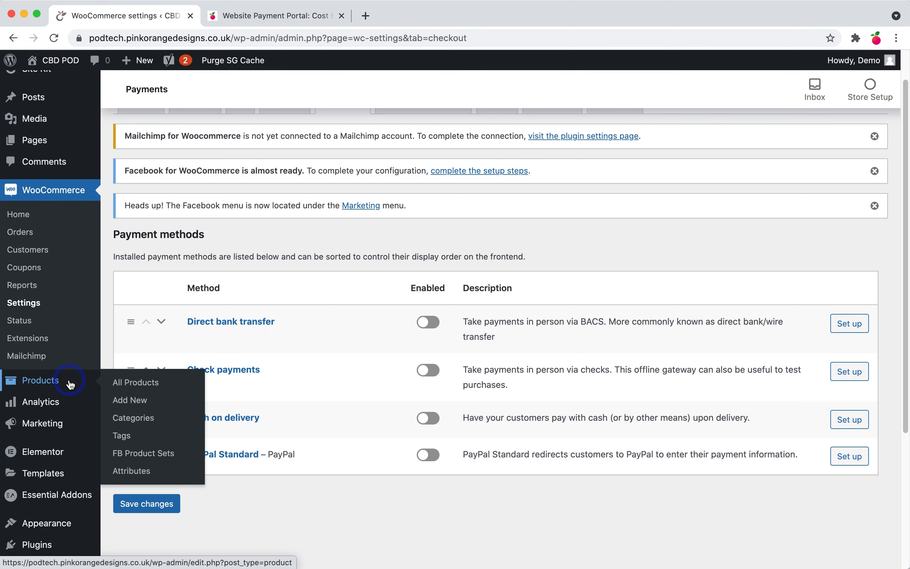
{"action": "scroll", "coordinate": [65, 399], "scroll_direction": "down", "scroll_amount": 3}
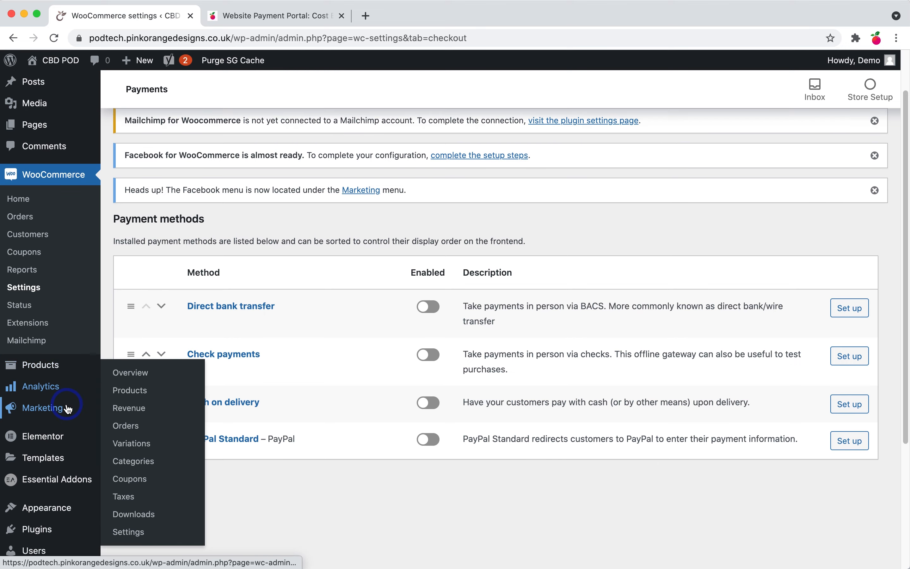
{"action": "mouse_move", "coordinate": [53, 497]}
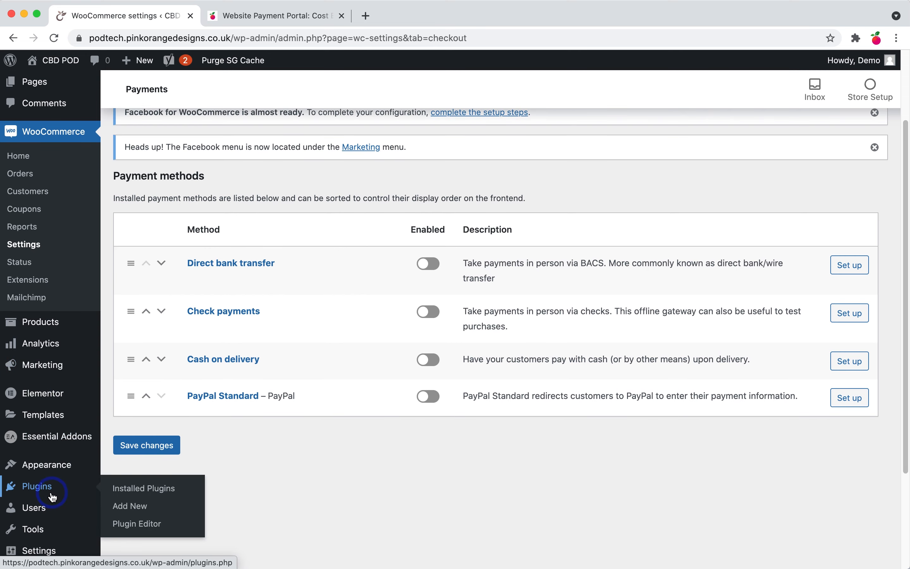
{"action": "left_click", "coordinate": [49, 493]}
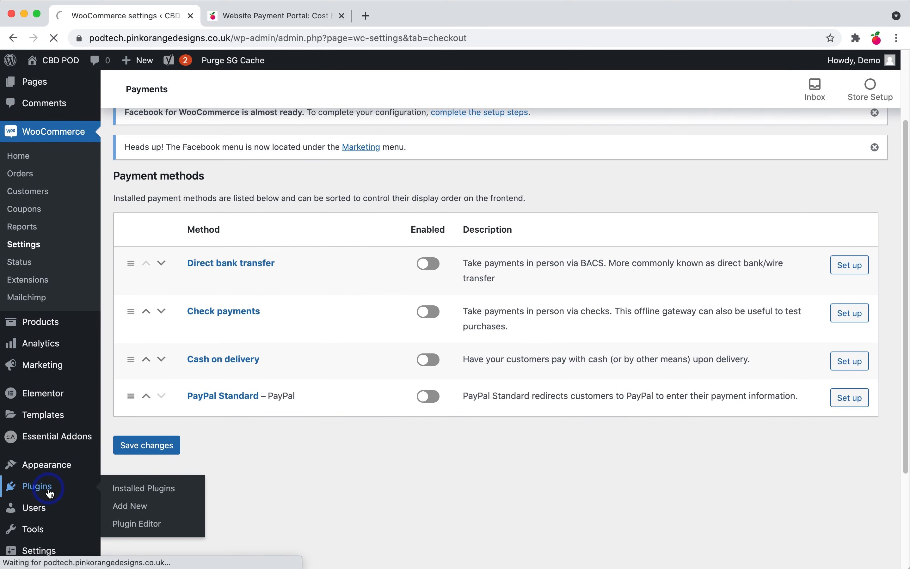
{"action": "left_click", "coordinate": [176, 500]}
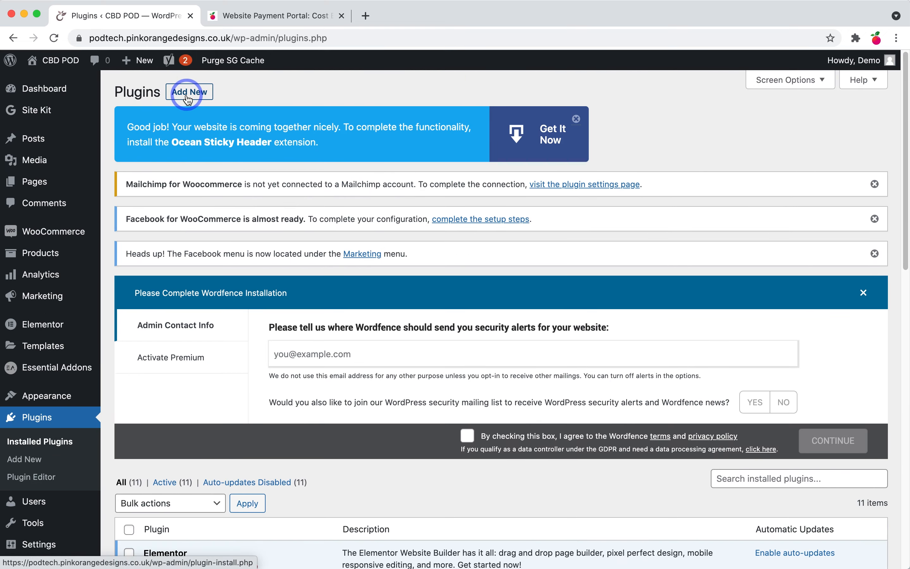
Step: Upload viva-wallet-for-woocommerce.zip as a new plugin, install it and activate it
{"action": "left_click", "coordinate": [188, 94]}
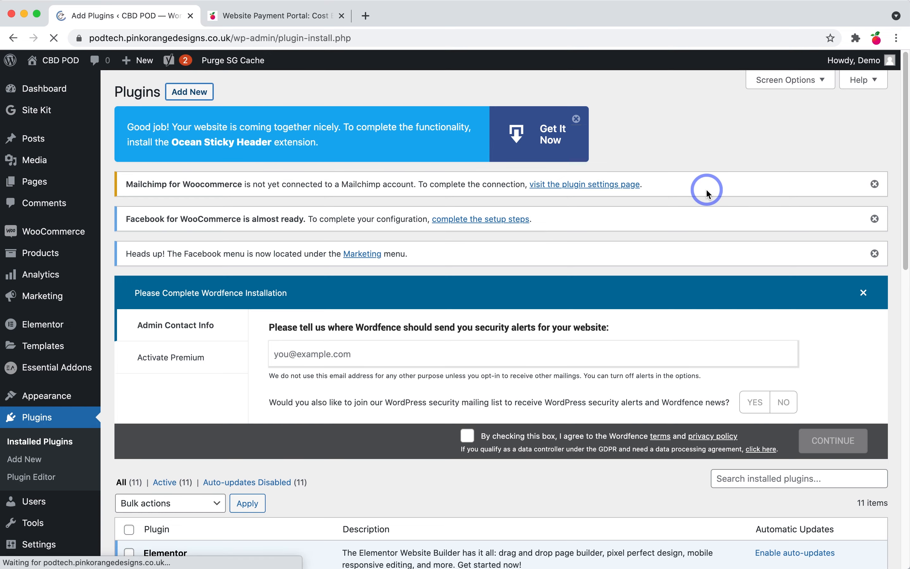
{"action": "left_click", "coordinate": [687, 292]}
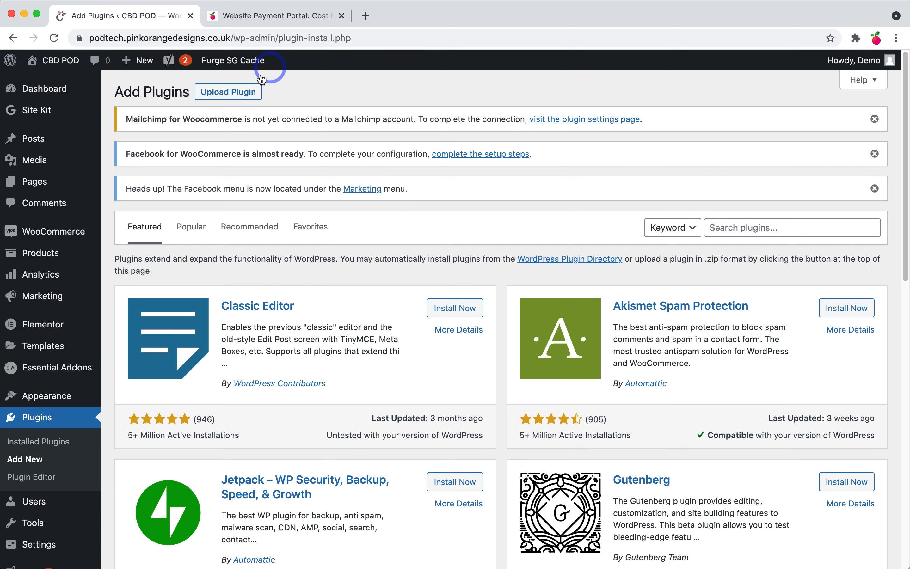
{"action": "left_click", "coordinate": [247, 95]}
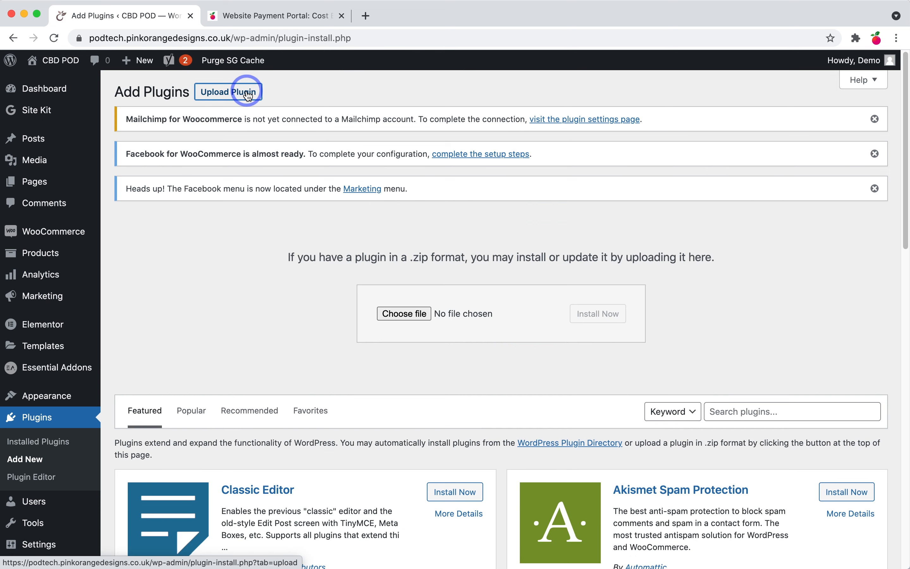
{"action": "left_click", "coordinate": [422, 317]}
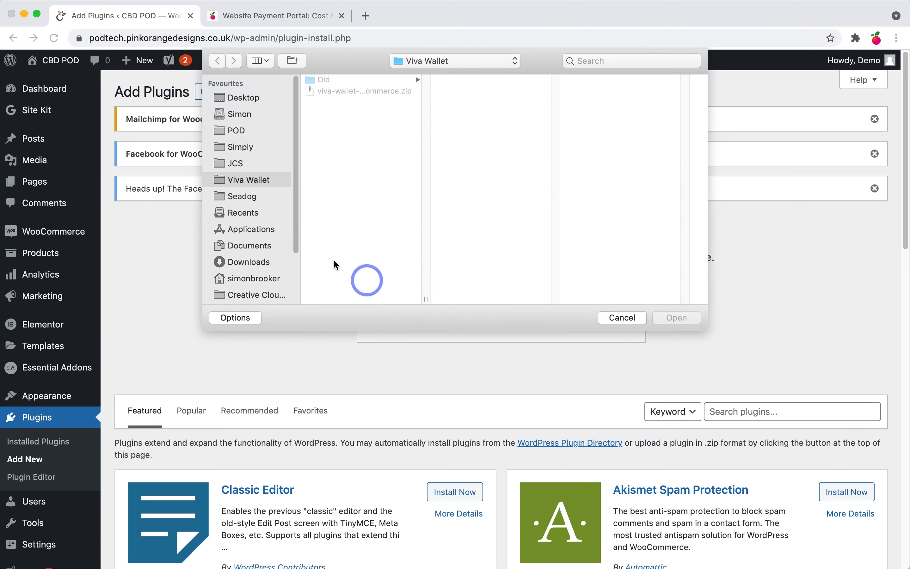
{"action": "left_click", "coordinate": [352, 92]}
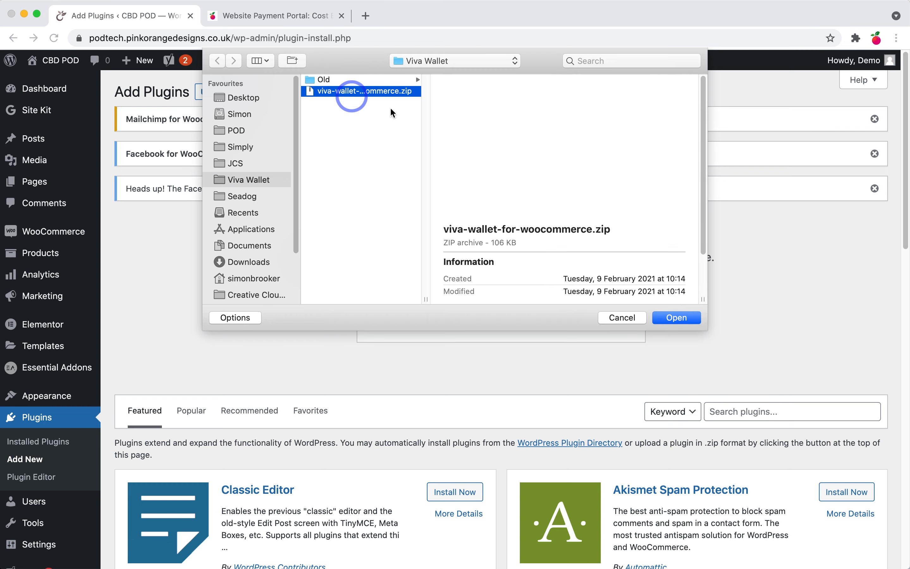
{"action": "left_click", "coordinate": [678, 319]}
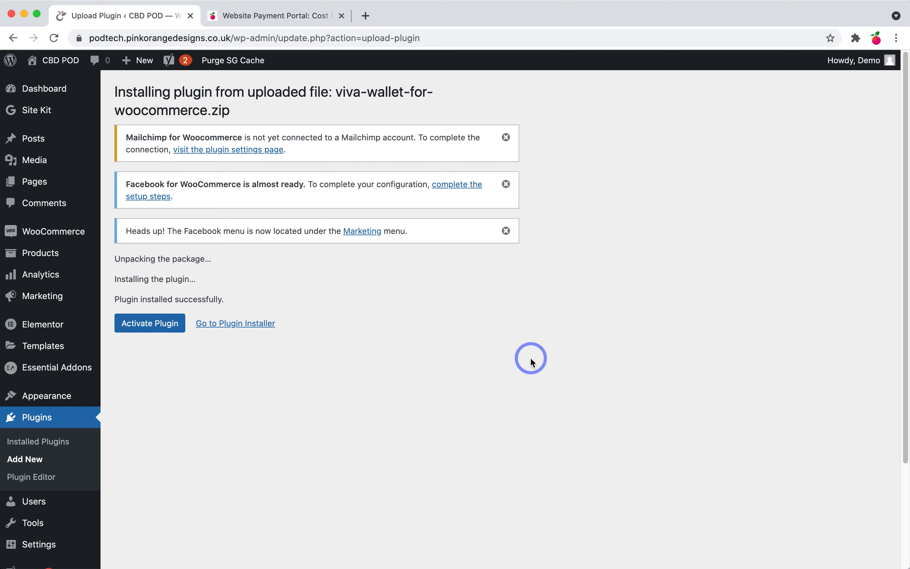
{"action": "left_click", "coordinate": [154, 328]}
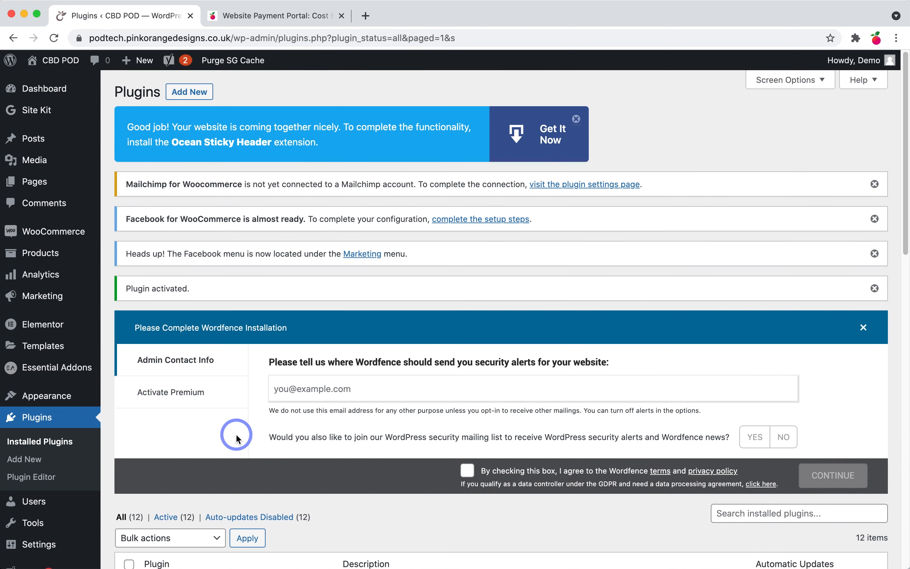
{"action": "left_click", "coordinate": [200, 231]}
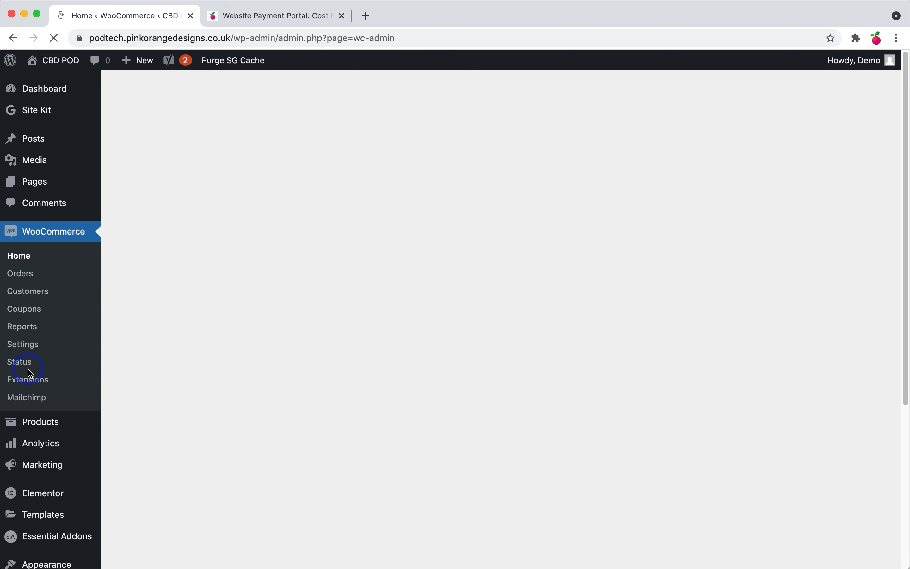
Step: Open WooCommerce Settings on the Payments tab, now listing Viva Wallet
{"action": "left_click", "coordinate": [33, 344]}
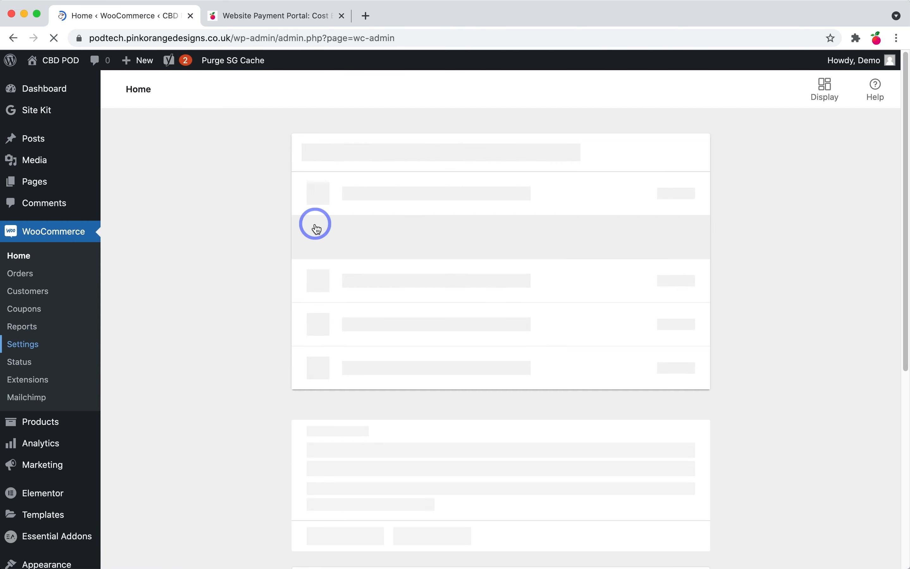
{"action": "left_click_drag", "start_coordinate": [283, 21], "coordinate": [0, 91]}
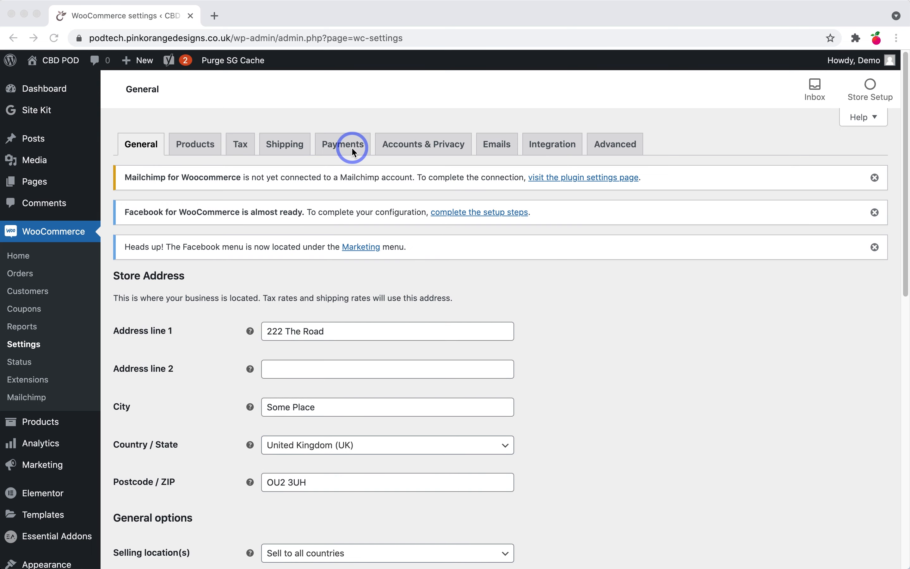
{"action": "left_click", "coordinate": [350, 144]}
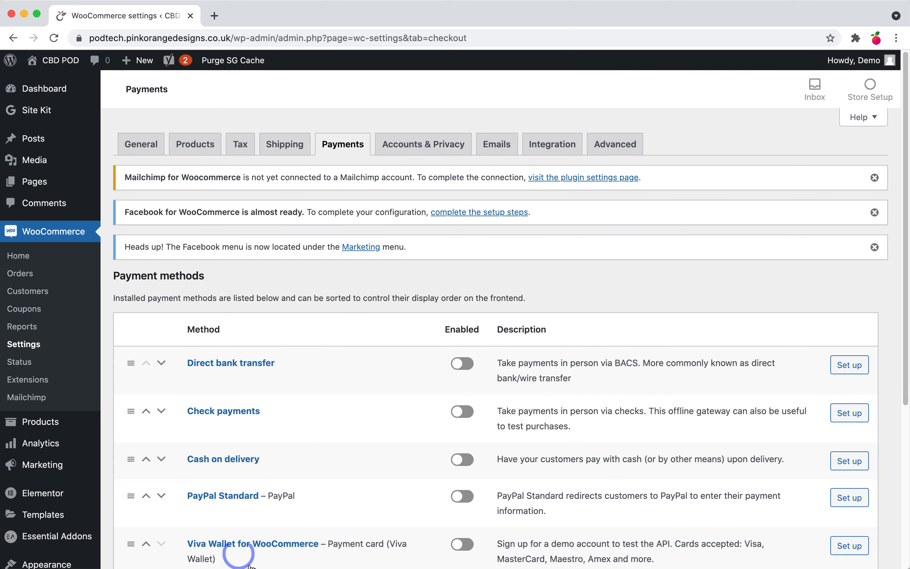
Step: Switch on the Viva Wallet payment method and open its Set up page
{"action": "scroll", "coordinate": [250, 566], "scroll_direction": "down", "scroll_amount": 3}
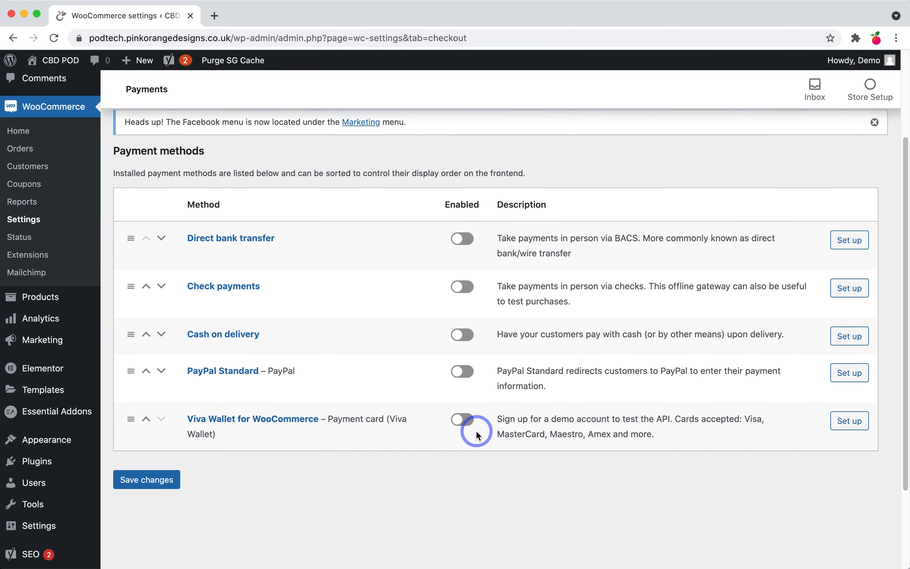
{"action": "left_click", "coordinate": [467, 425]}
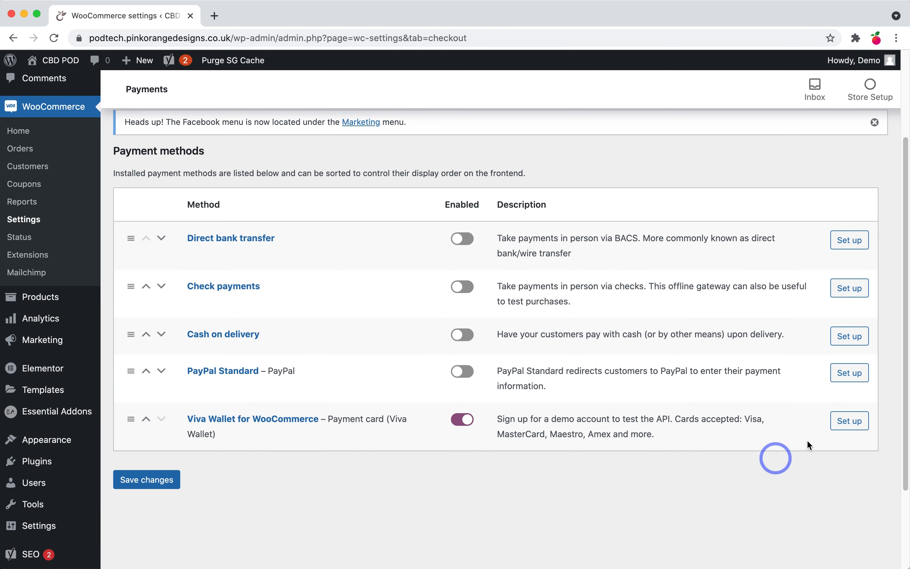
{"action": "left_click", "coordinate": [865, 430]}
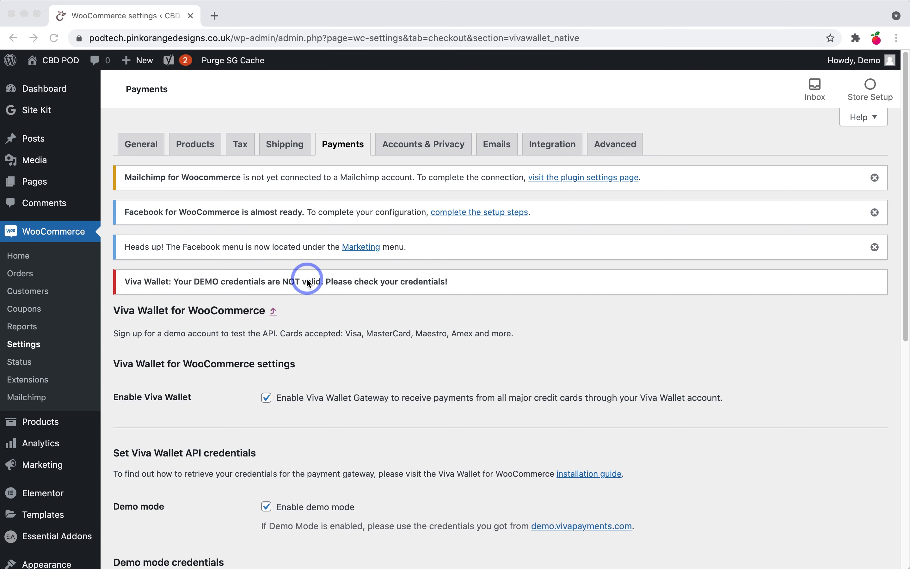
Step: Disable Viva Wallet demo mode to reveal the live credential fields, and open a new browser window
{"action": "scroll", "coordinate": [342, 392], "scroll_direction": "down", "scroll_amount": 1}
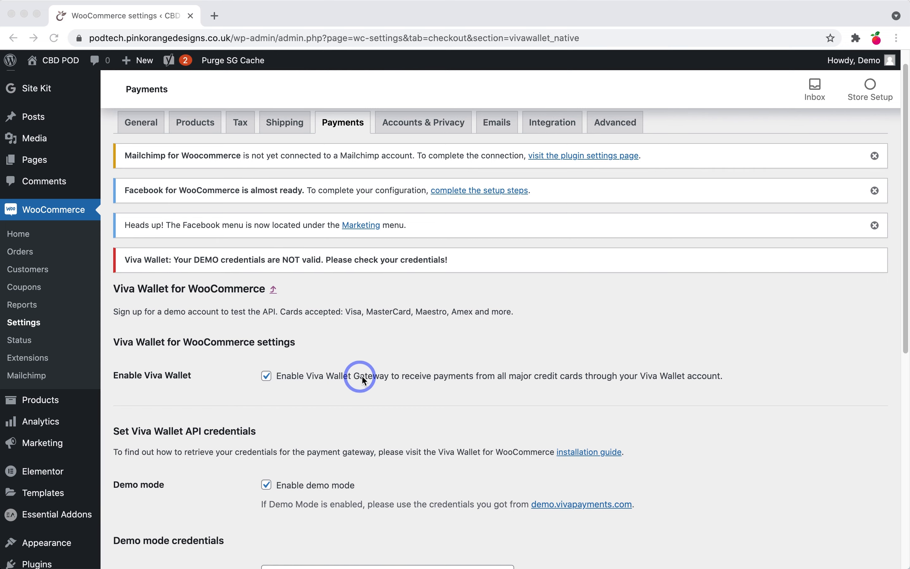
{"action": "scroll", "coordinate": [358, 415], "scroll_direction": "down", "scroll_amount": 3}
{"action": "scroll", "coordinate": [358, 416], "scroll_direction": "down", "scroll_amount": 2}
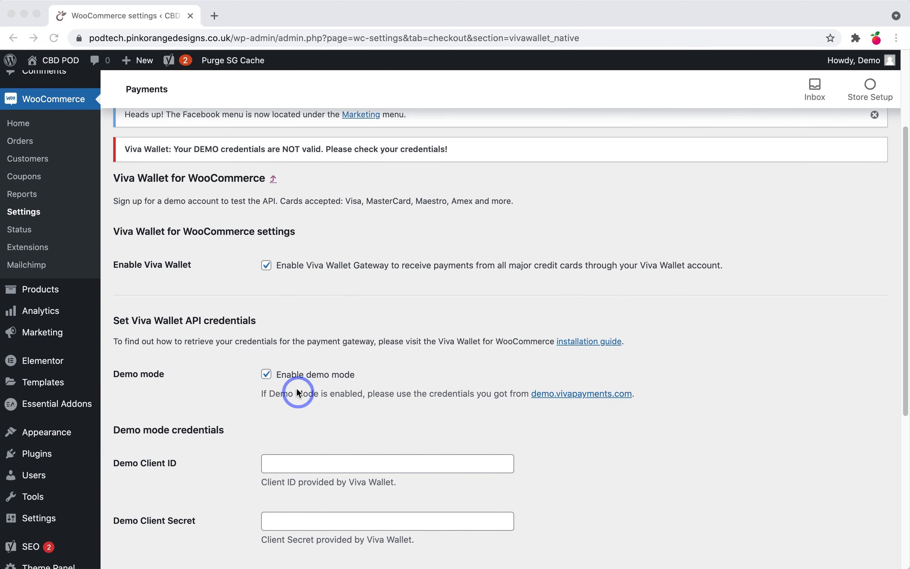
{"action": "left_click", "coordinate": [267, 375]}
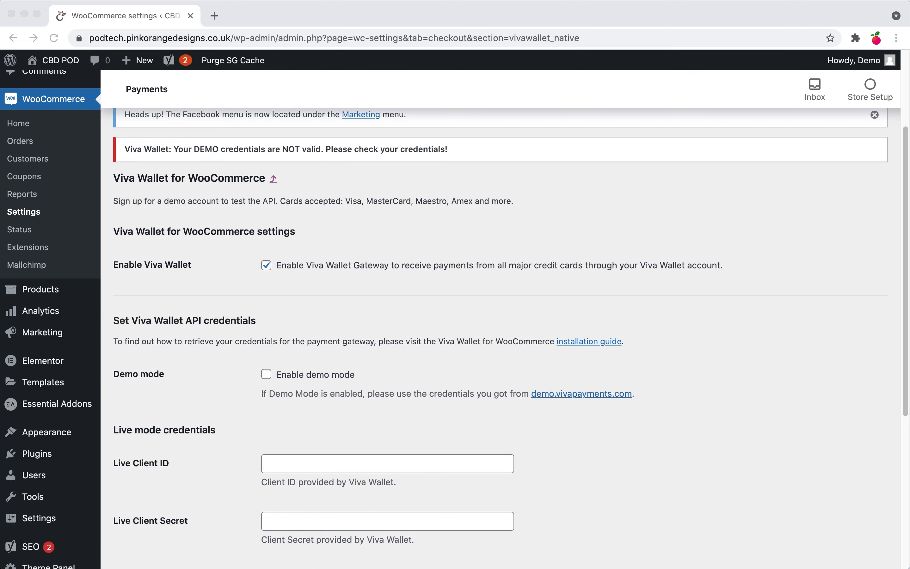
{"action": "scroll", "coordinate": [428, 437], "scroll_direction": "down", "scroll_amount": 1}
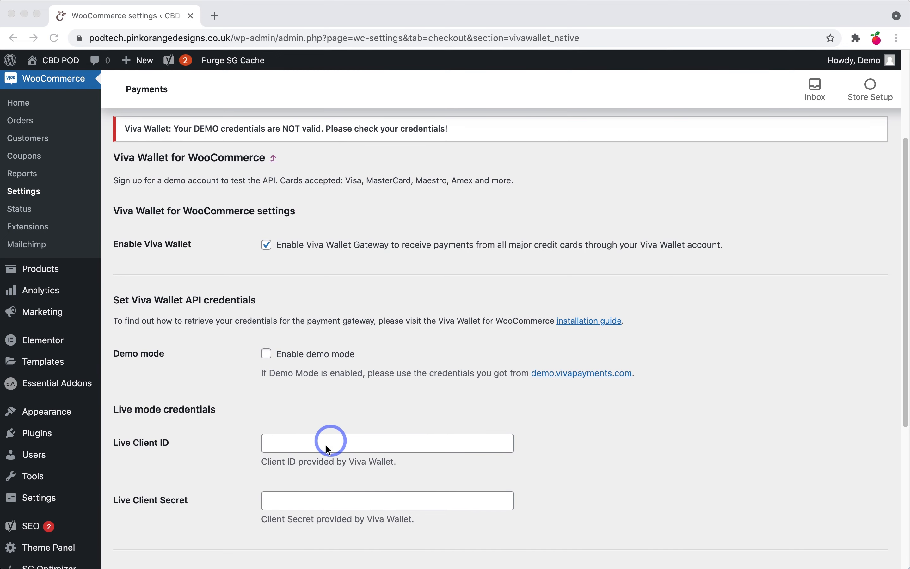
{"action": "left_click", "coordinate": [350, 460]}
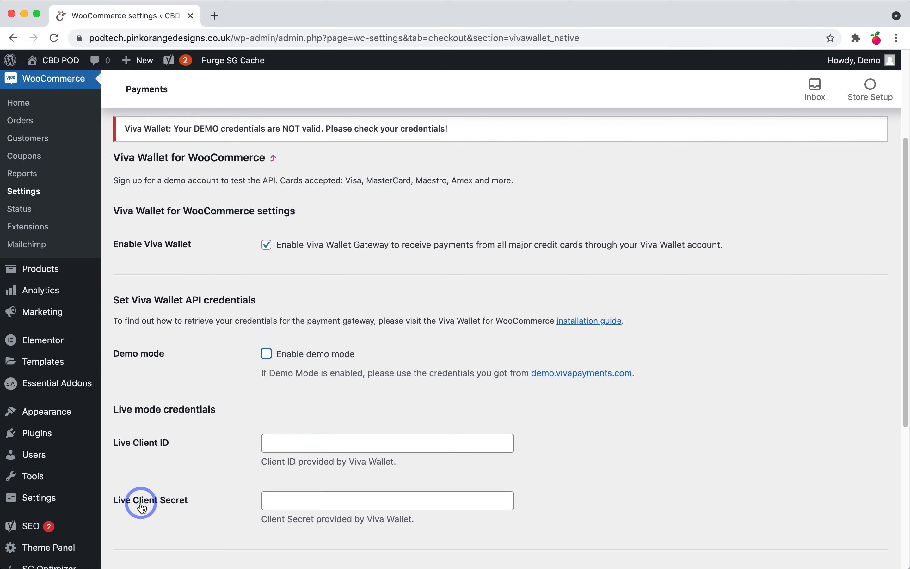
{"action": "key", "text": "super+n"}
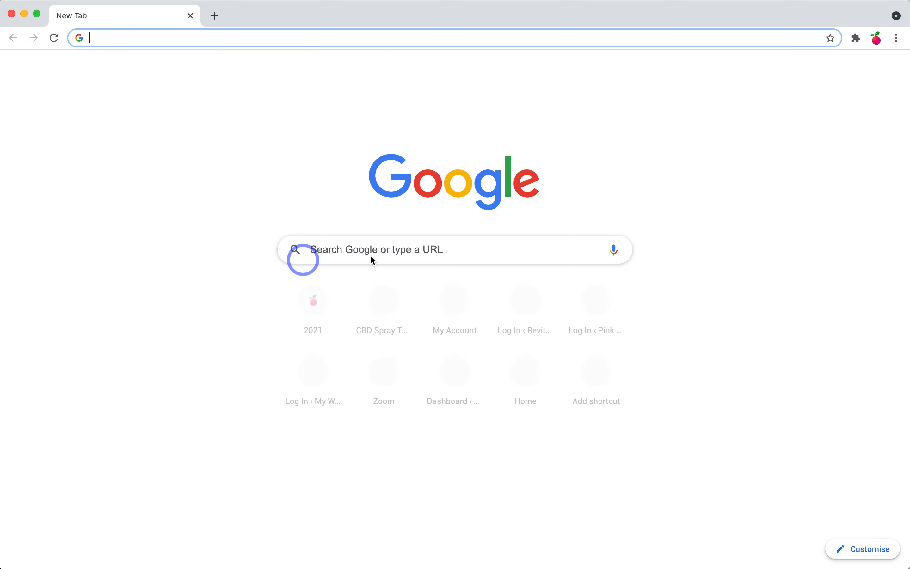
Step: On the Pink Orange Designs site, search the help articles for 'viva wallet'
{"action": "left_click", "coordinate": [303, 301]}
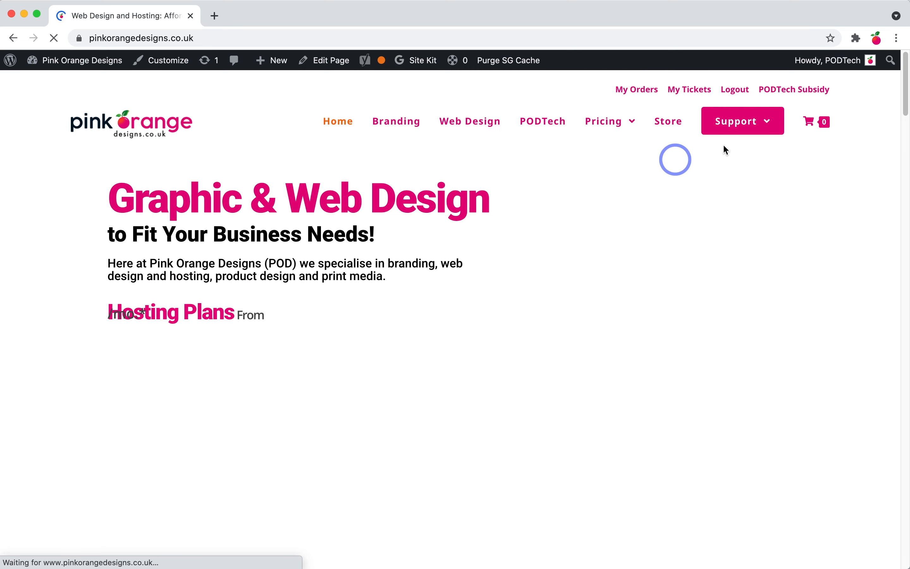
{"action": "mouse_move", "coordinate": [742, 127]}
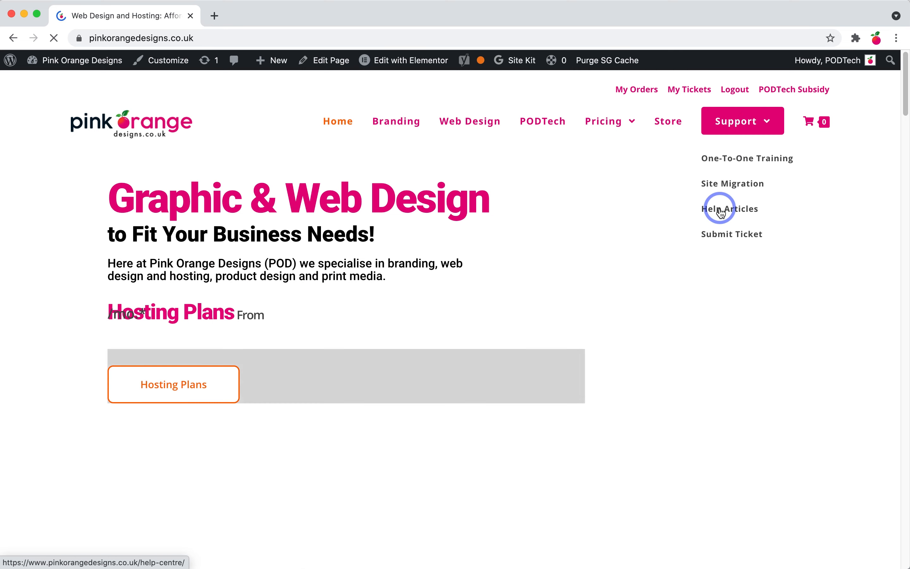
{"action": "left_click", "coordinate": [721, 213]}
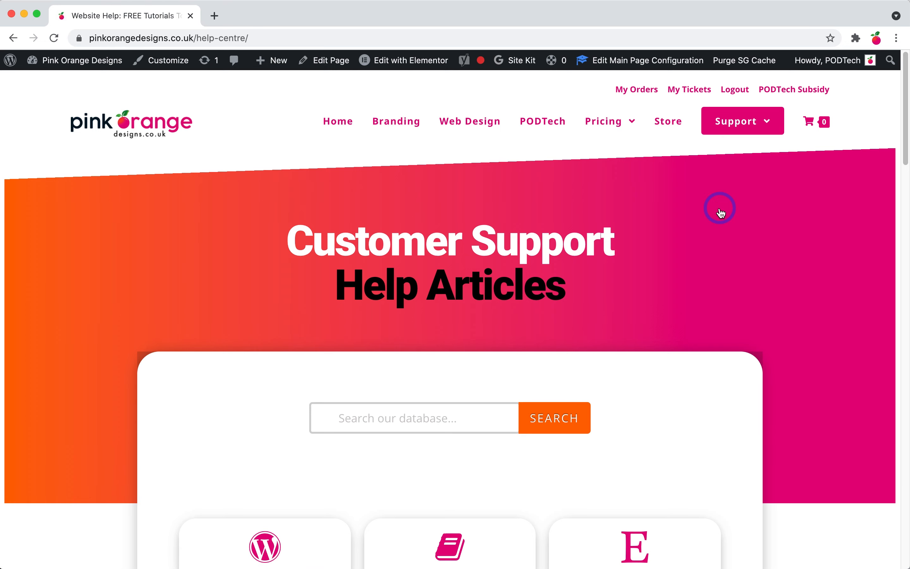
{"action": "scroll", "coordinate": [488, 305], "scroll_direction": "down", "scroll_amount": 6}
{"action": "left_click", "coordinate": [399, 177]}
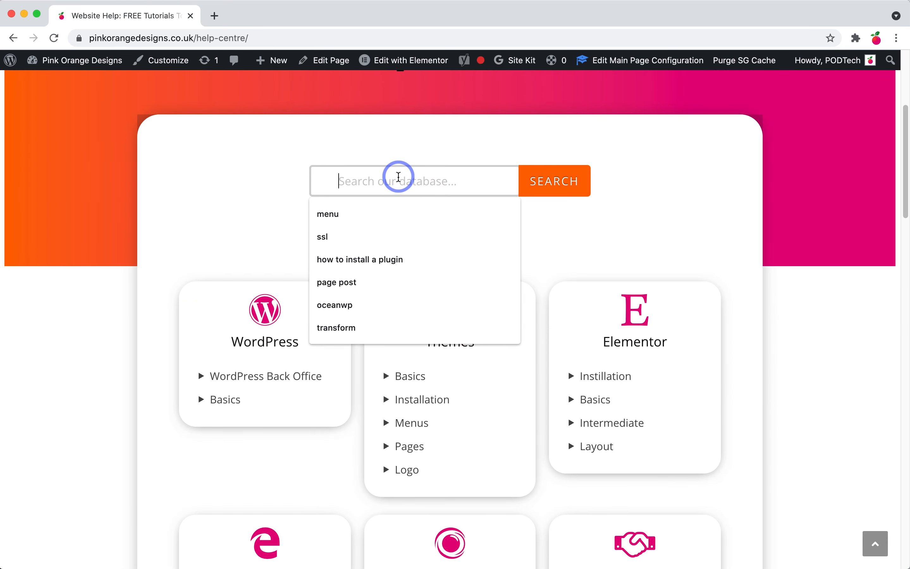
{"action": "type", "text": "viva wallet"}
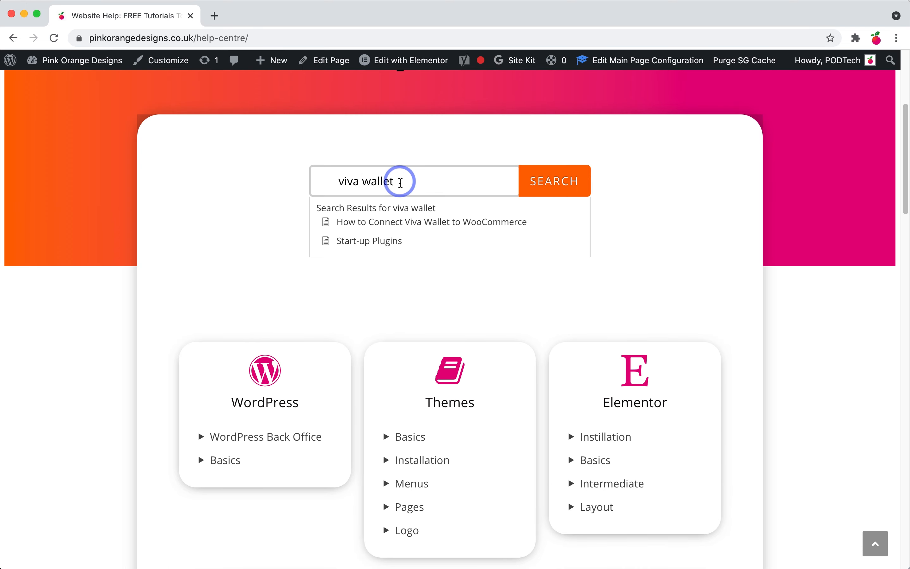
Step: Open the How to Connect Viva Wallet to WooCommerce guide at its Advanced Settings list
{"action": "left_click", "coordinate": [409, 228]}
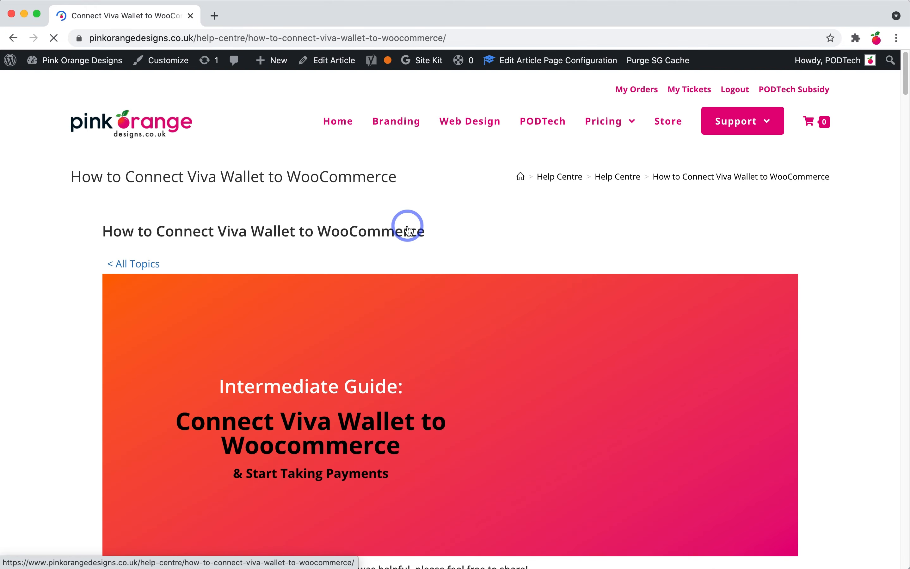
{"action": "scroll", "coordinate": [409, 231], "scroll_direction": "down", "scroll_amount": 5}
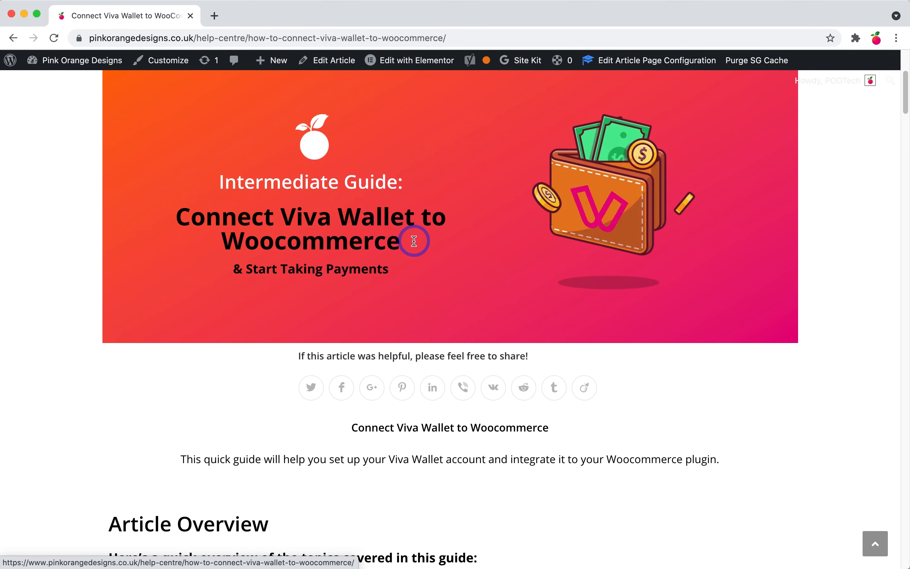
{"action": "scroll", "coordinate": [414, 241], "scroll_direction": "down", "scroll_amount": 20}
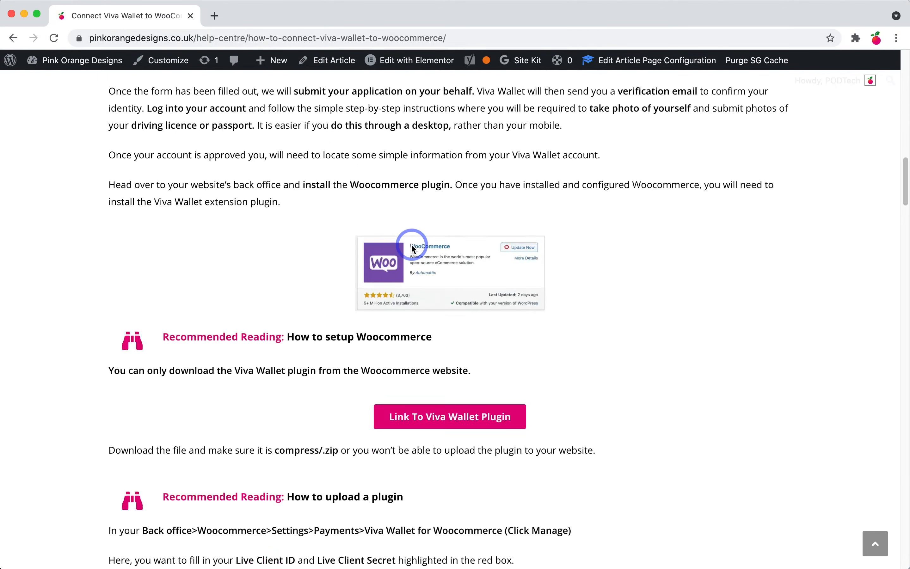
{"action": "scroll", "coordinate": [413, 247], "scroll_direction": "down", "scroll_amount": 17}
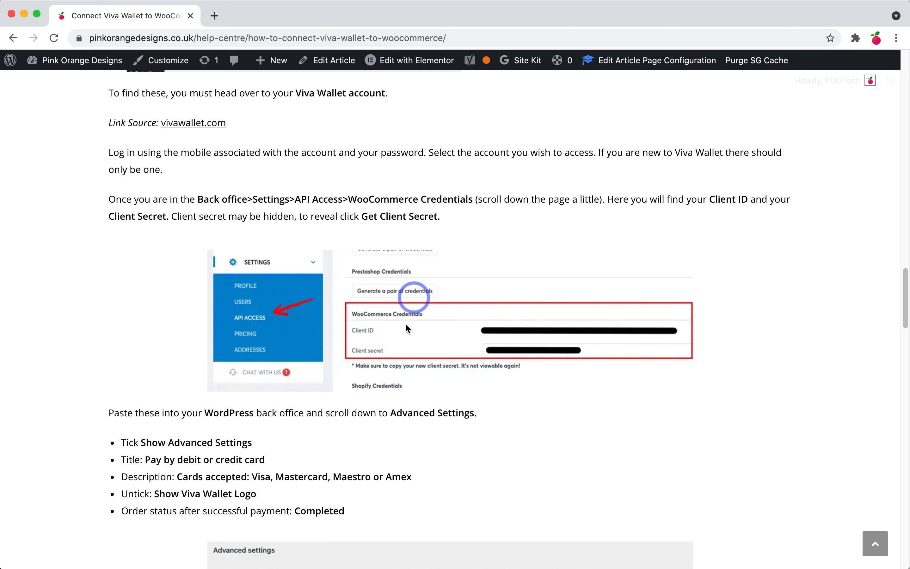
{"action": "scroll", "coordinate": [391, 339], "scroll_direction": "down", "scroll_amount": 6}
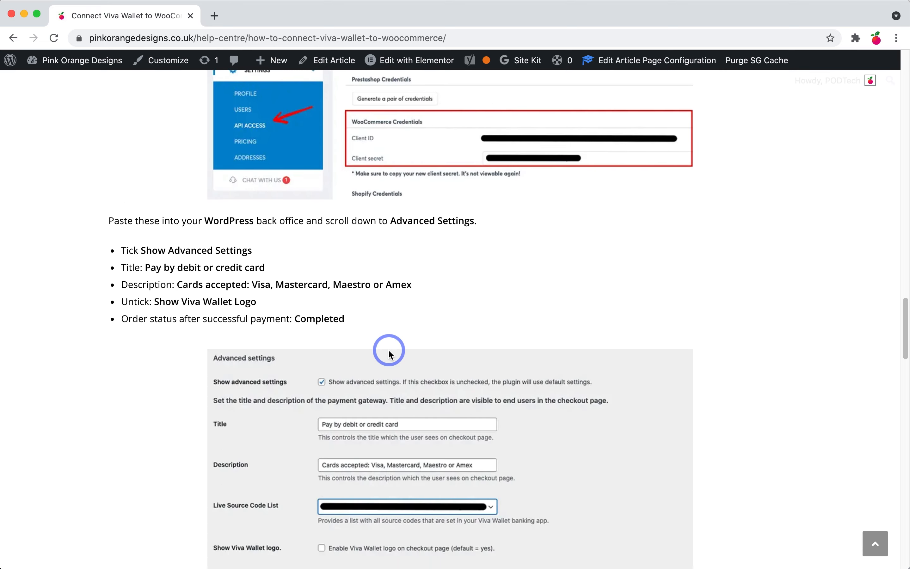
{"action": "scroll", "coordinate": [388, 350], "scroll_direction": "up", "scroll_amount": 4}
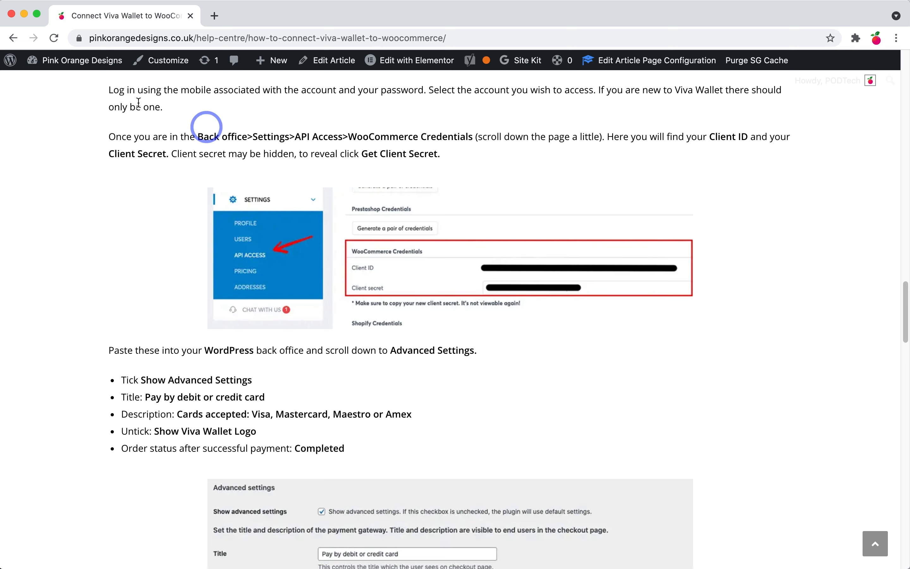
Step: Replace the Viva Wallet payment title, and set the description to the accepted cards list
{"action": "left_click", "coordinate": [11, 14]}
{"action": "scroll", "coordinate": [534, 267], "scroll_direction": "down", "scroll_amount": 10}
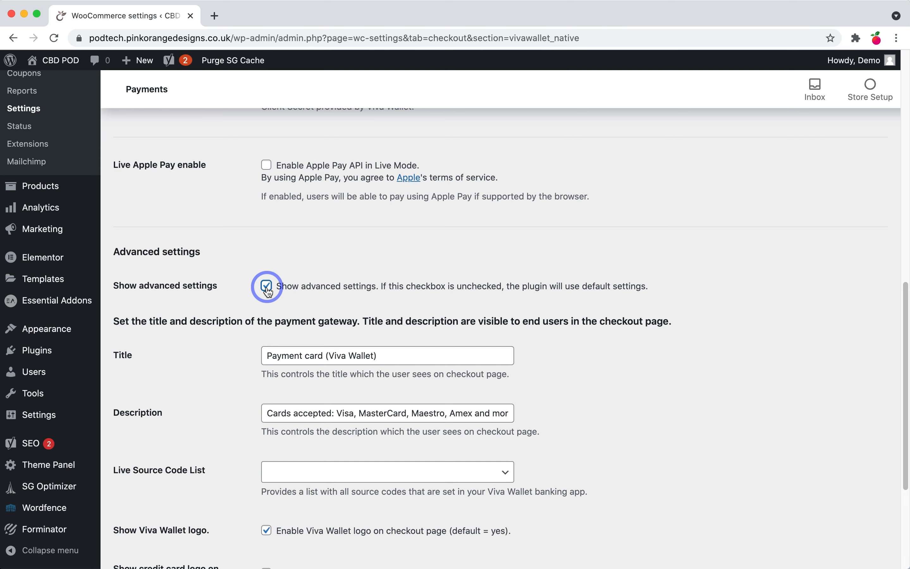
{"action": "scroll", "coordinate": [268, 293], "scroll_direction": "down", "scroll_amount": 3}
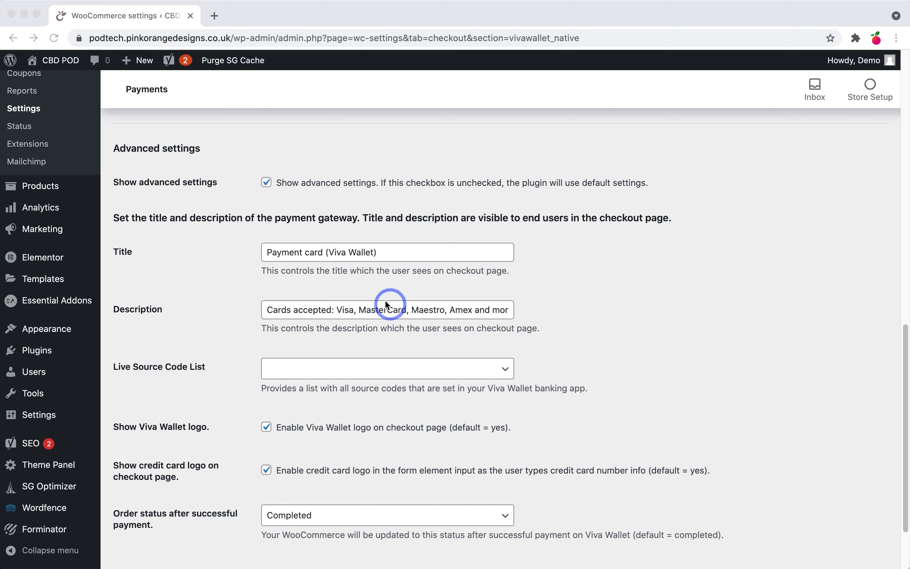
{"action": "triple_click", "coordinate": [348, 254]}
{"action": "type", "text": "Pay by debit or credit card"}
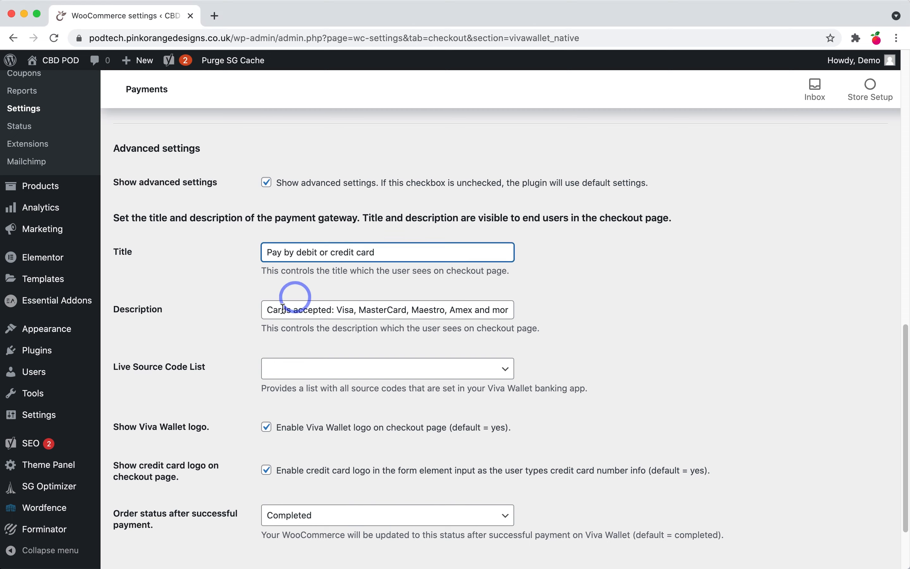
{"action": "mouse_move", "coordinate": [37, 350]}
{"action": "triple_click", "coordinate": [331, 315]}
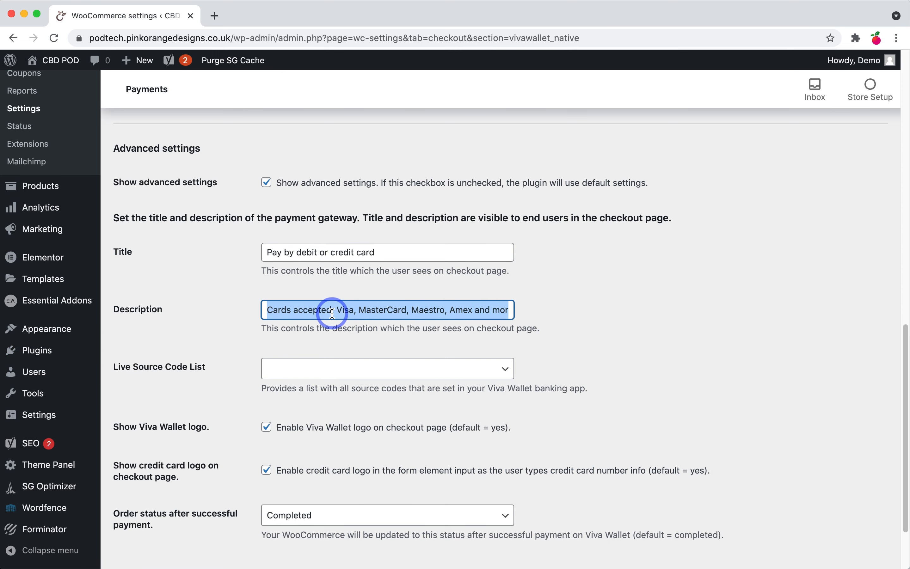
{"action": "type", "text": "Cards accepted: Visa, Mastercard, Maestro or Amex"}
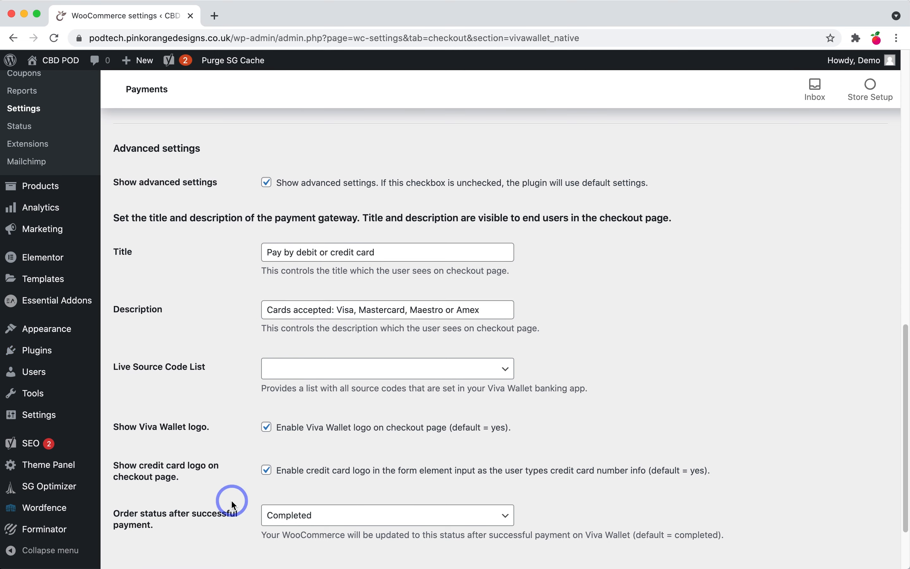
Step: Hide the Viva Wallet logo at checkout and save the payment gateway settings
{"action": "left_click", "coordinate": [323, 372]}
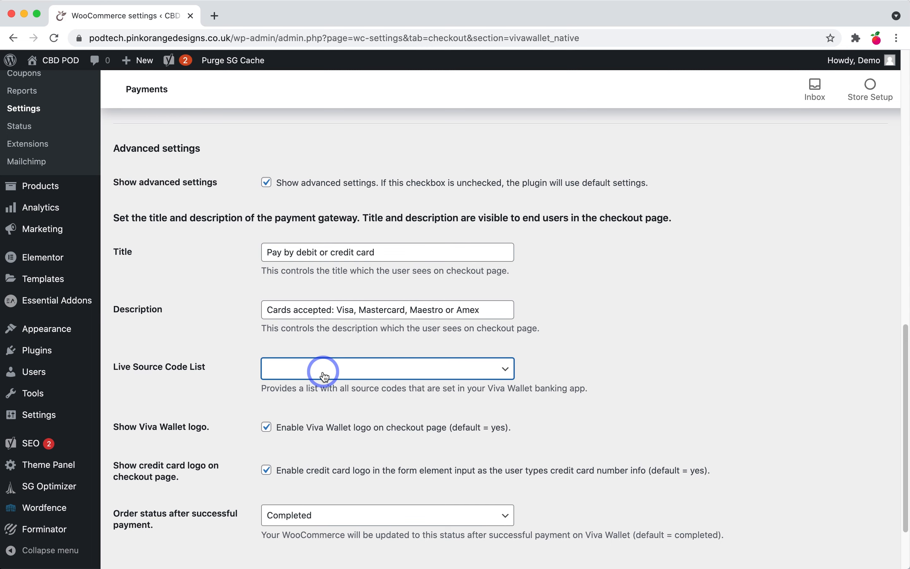
{"action": "scroll", "coordinate": [218, 403], "scroll_direction": "down", "scroll_amount": 3}
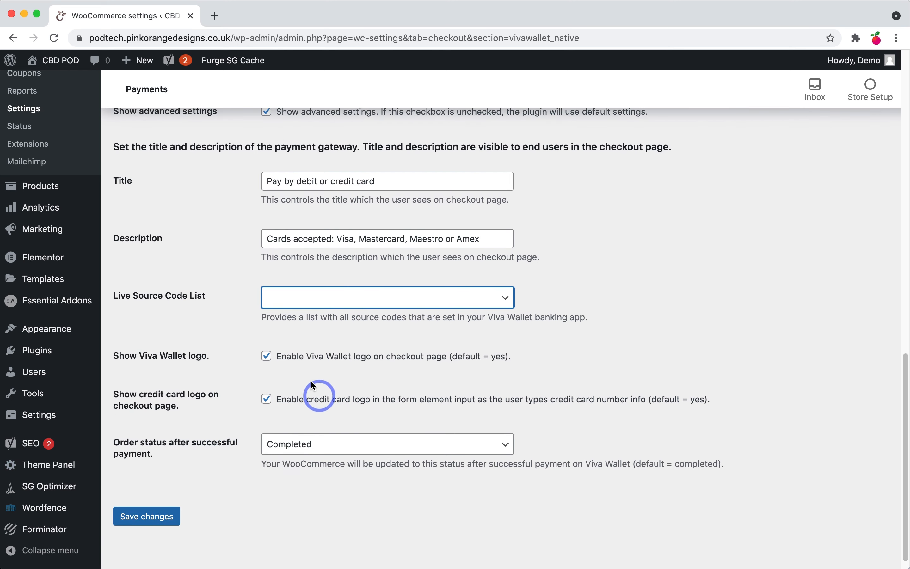
{"action": "left_click", "coordinate": [266, 357]}
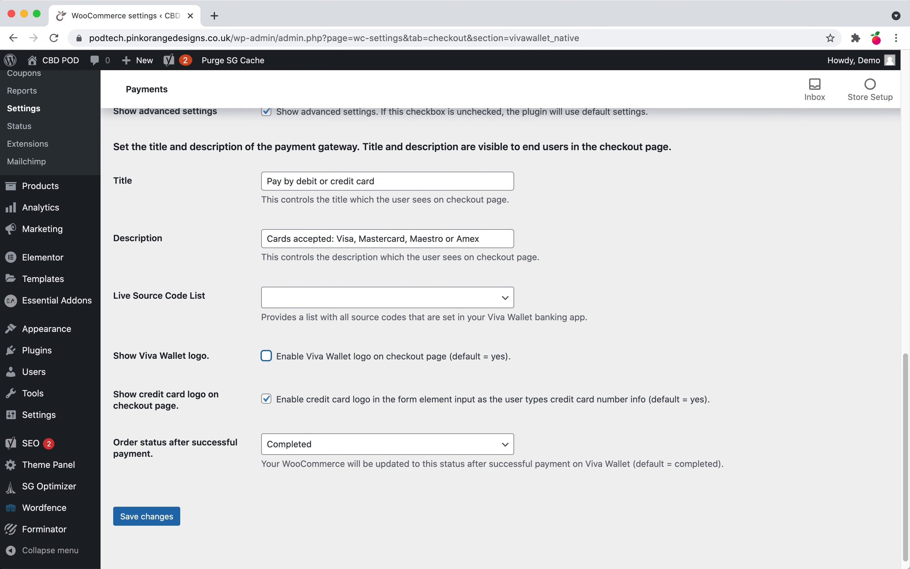
{"action": "left_click", "coordinate": [162, 523]}
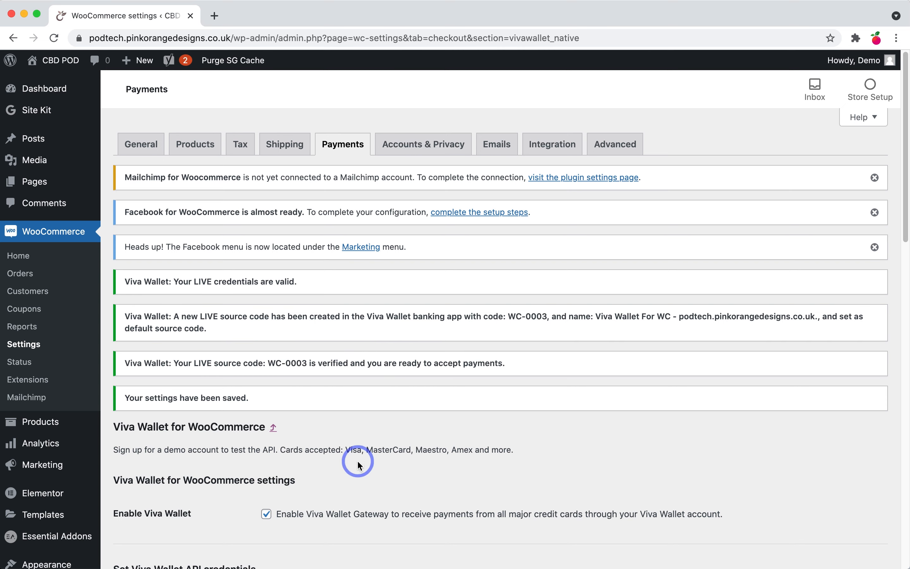
{"action": "left_click", "coordinate": [32, 359]}
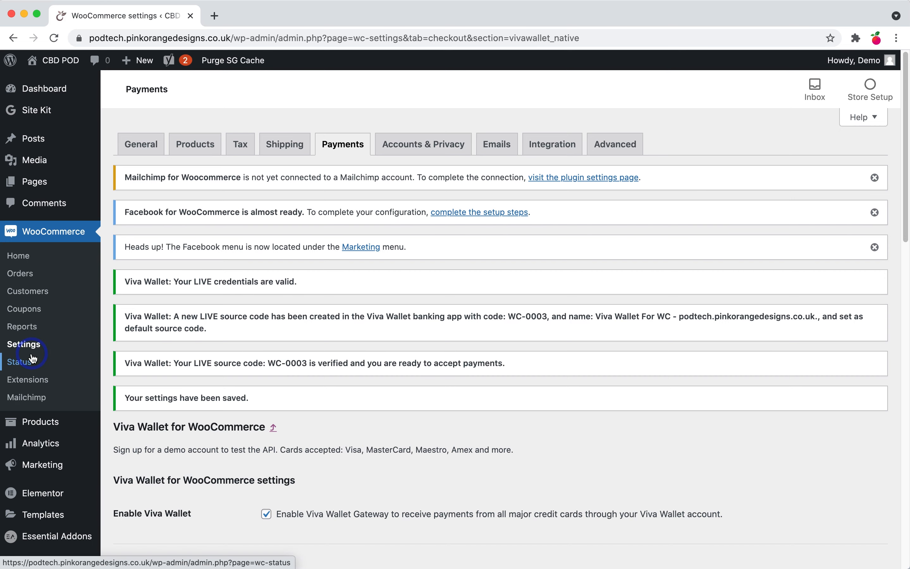
Step: Complete Personalize my store, skipping sample products and the custom homepage and keeping the logo
{"action": "left_click", "coordinate": [46, 231]}
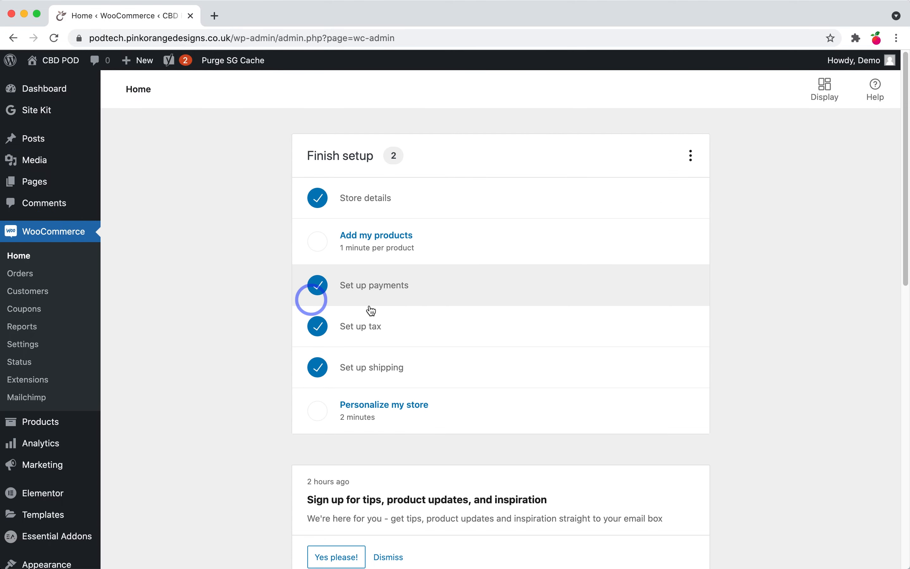
{"action": "left_click", "coordinate": [348, 408]}
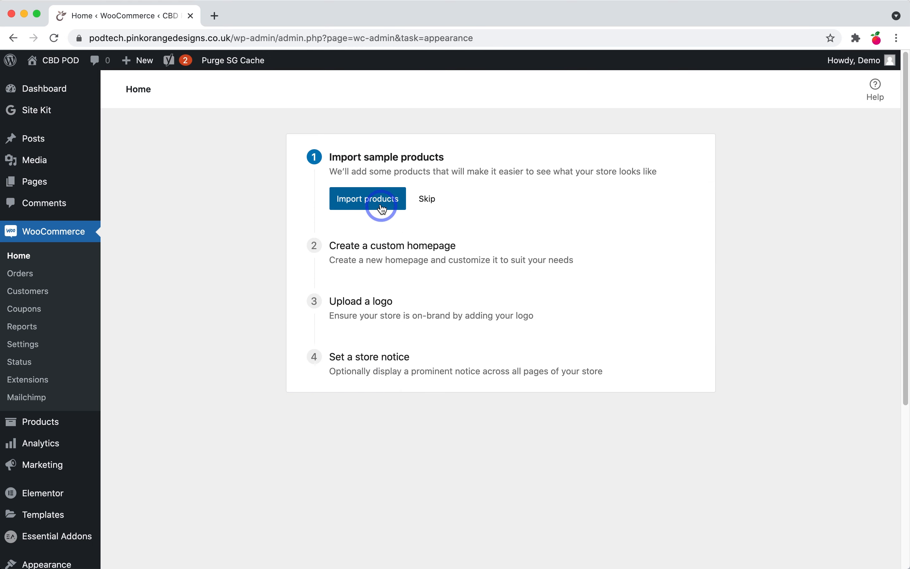
{"action": "left_click", "coordinate": [432, 201]}
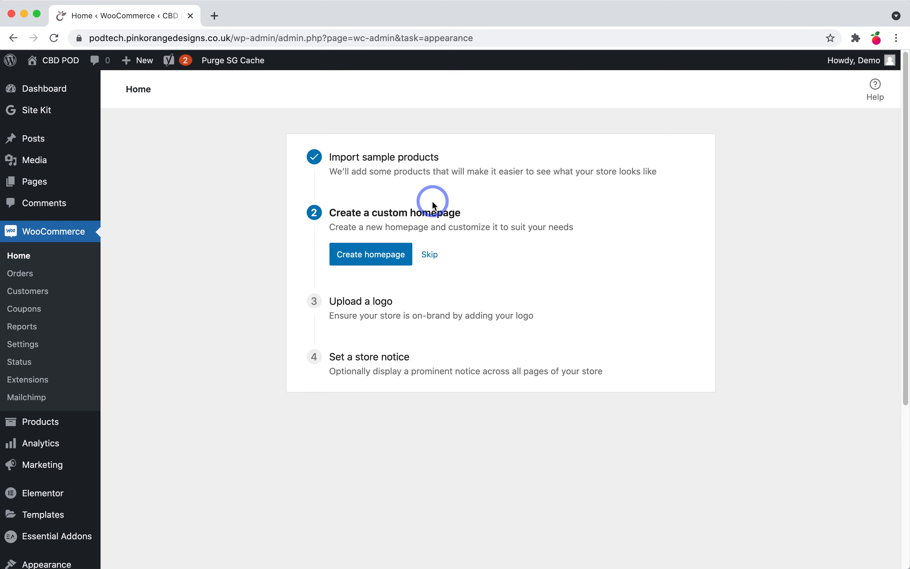
{"action": "left_click", "coordinate": [430, 255]}
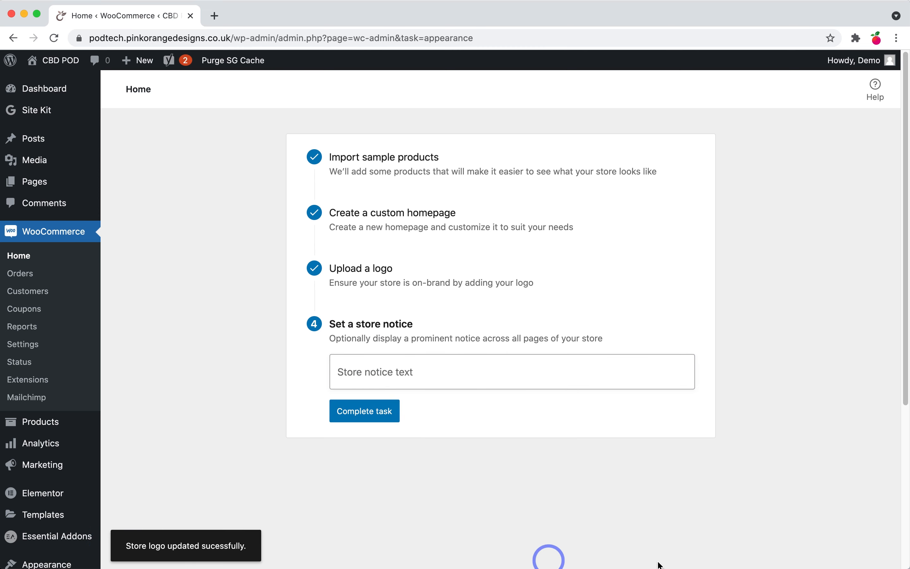
{"action": "left_click", "coordinate": [375, 413]}
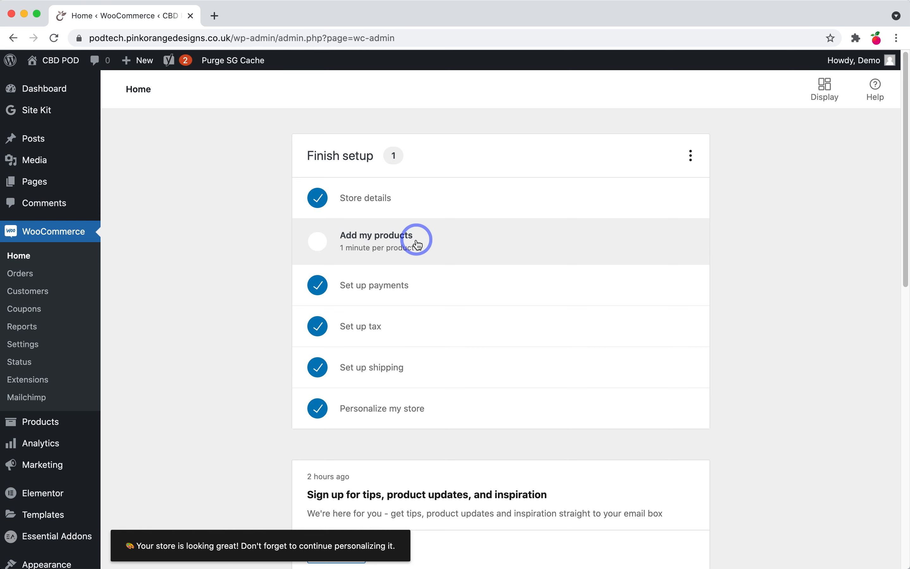
{"action": "mouse_move", "coordinate": [41, 424]}
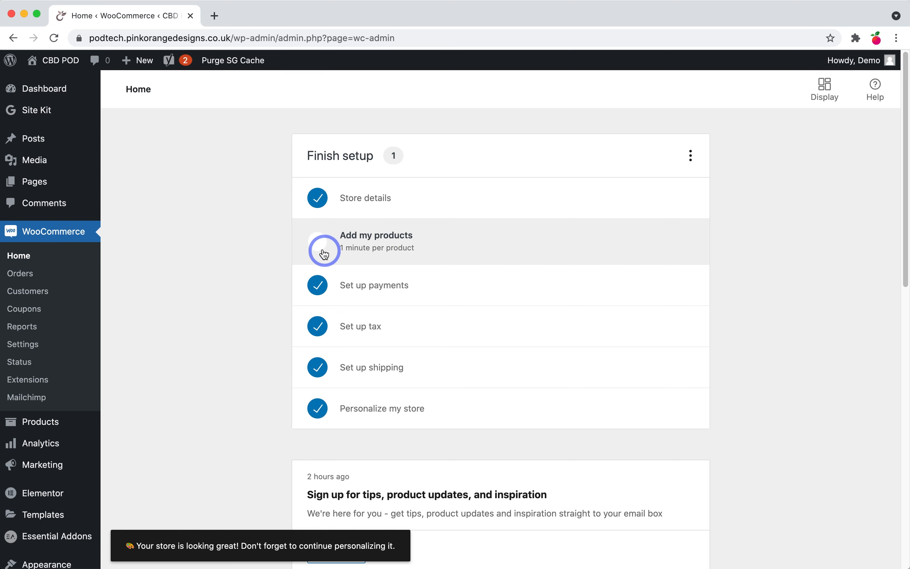
Step: Create a new product named 'CBD Self Tan (Tan CBD)' and open a blank browser tab
{"action": "left_click", "coordinate": [45, 424]}
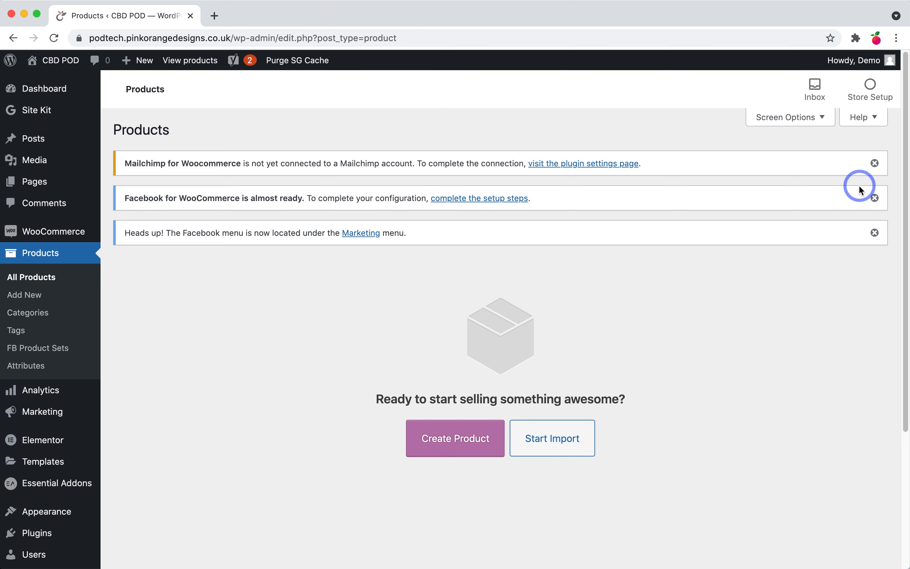
{"action": "scroll", "coordinate": [565, 338], "scroll_direction": "down", "scroll_amount": 1}
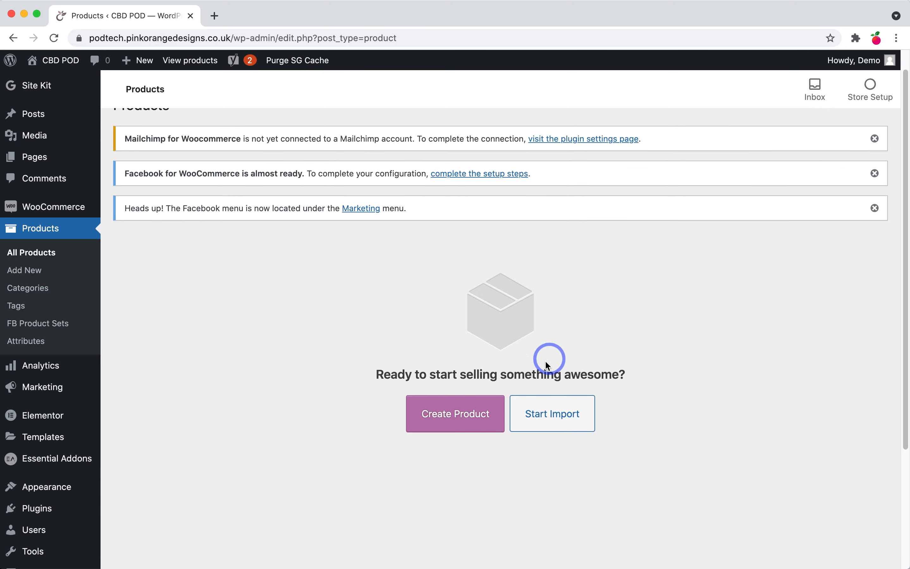
{"action": "left_click", "coordinate": [448, 428]}
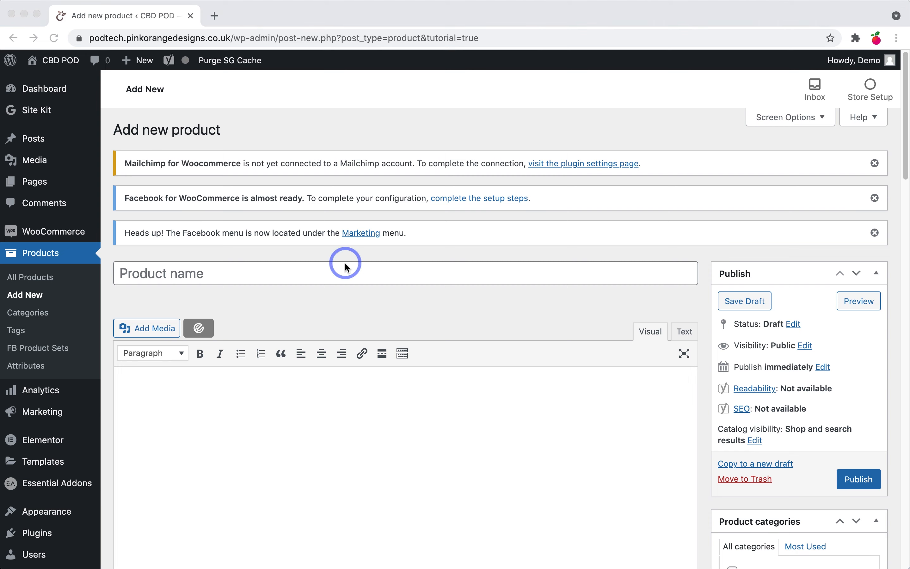
{"action": "left_click", "coordinate": [291, 270]}
{"action": "type", "text": "CBD Self Tan (Tan CBD)"}
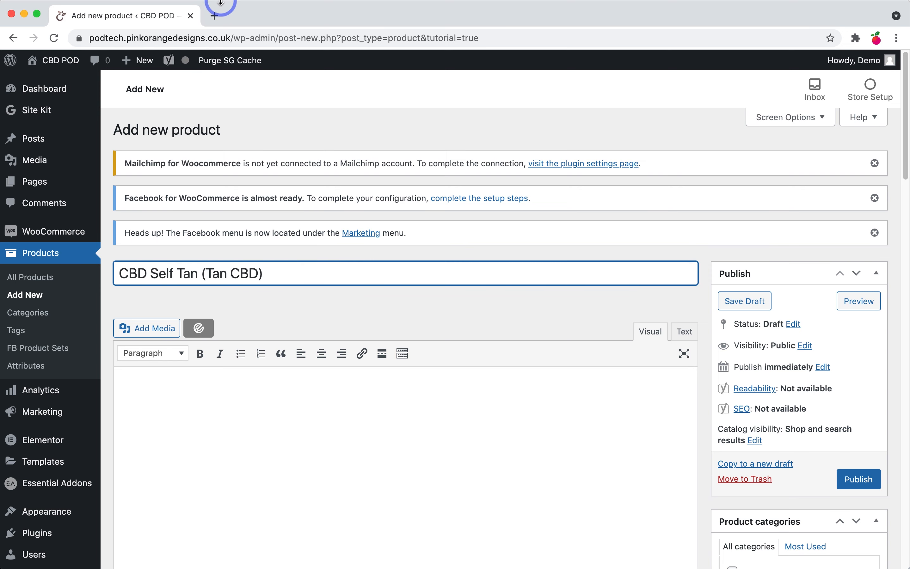
{"action": "left_click", "coordinate": [214, 18]}
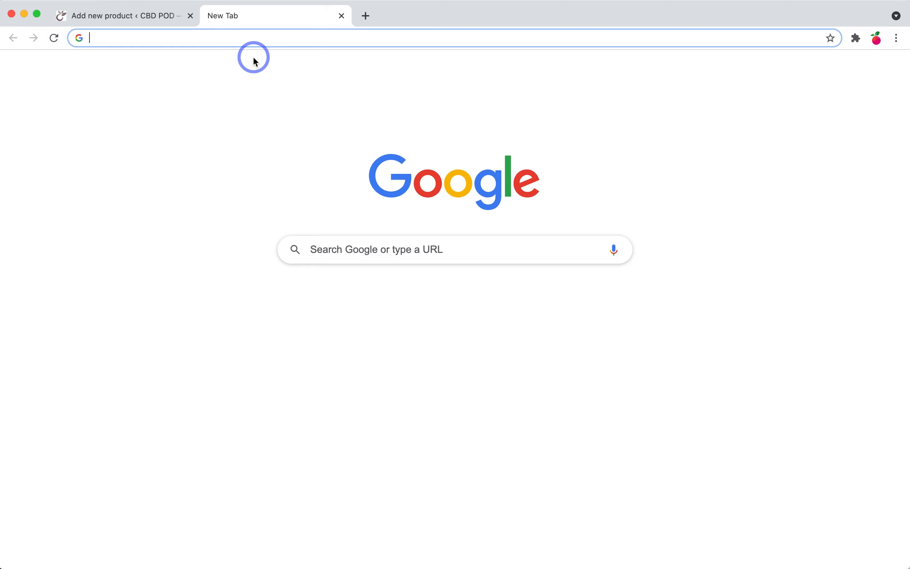
Step: Find the CBD Self Tan (Tan CBD) product in the jcsinfusions.com store, then return to the draft
{"action": "type", "text": "j"}
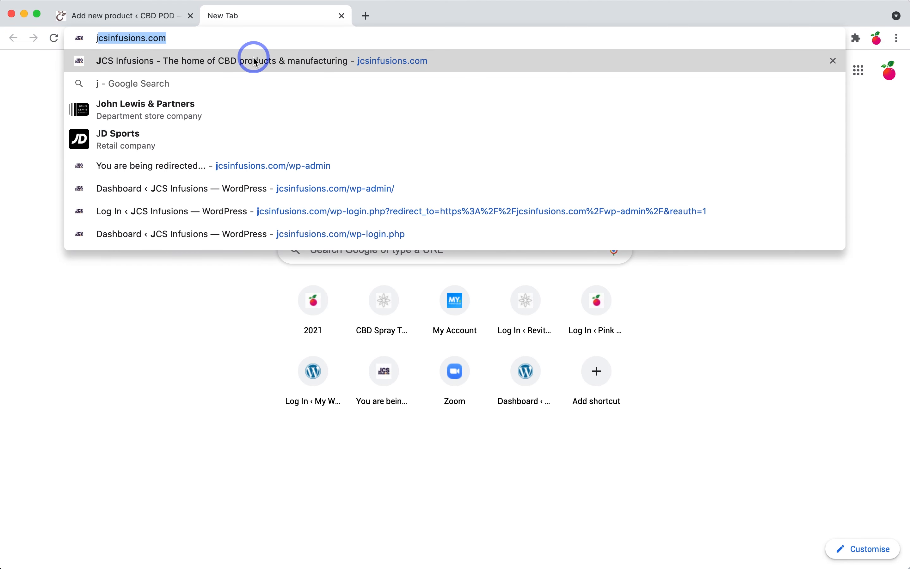
{"action": "left_click", "coordinate": [255, 61]}
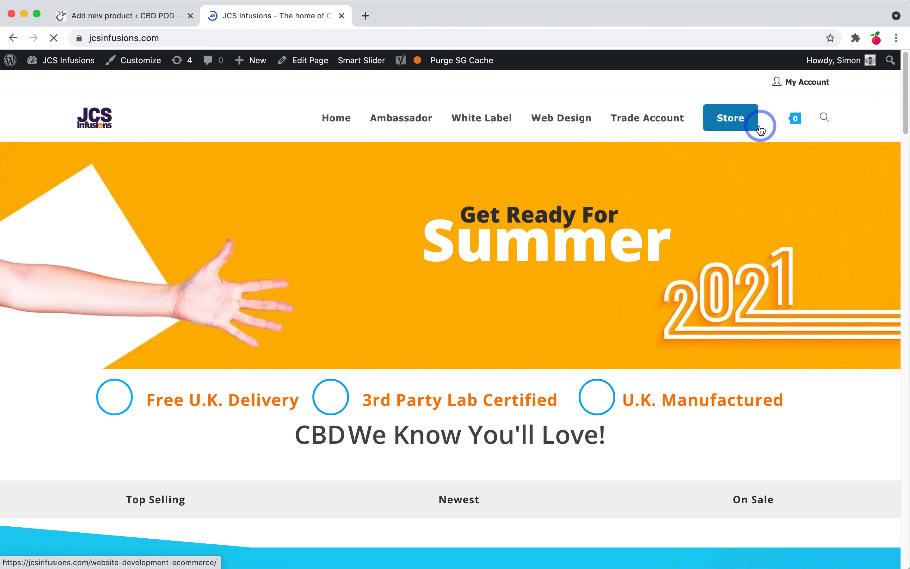
{"action": "left_click", "coordinate": [739, 127]}
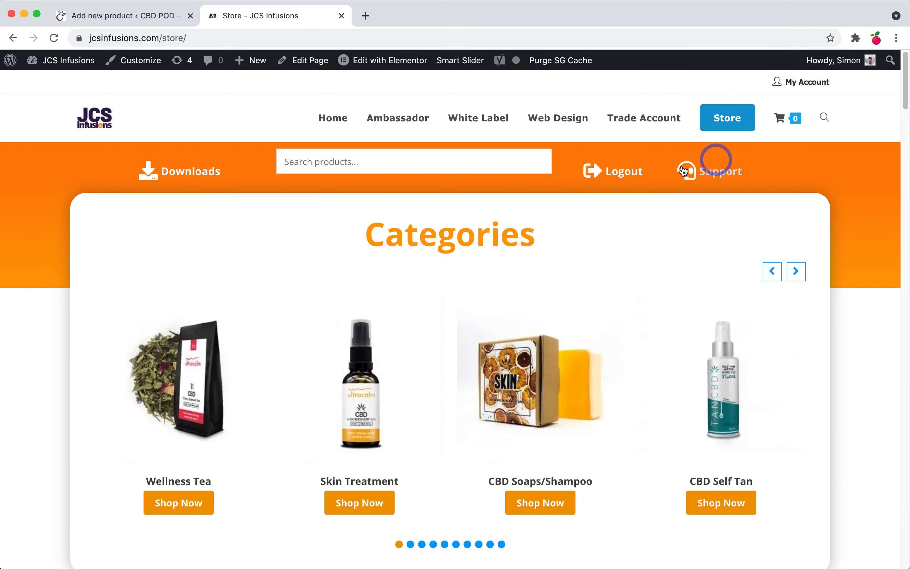
{"action": "left_click", "coordinate": [417, 162]}
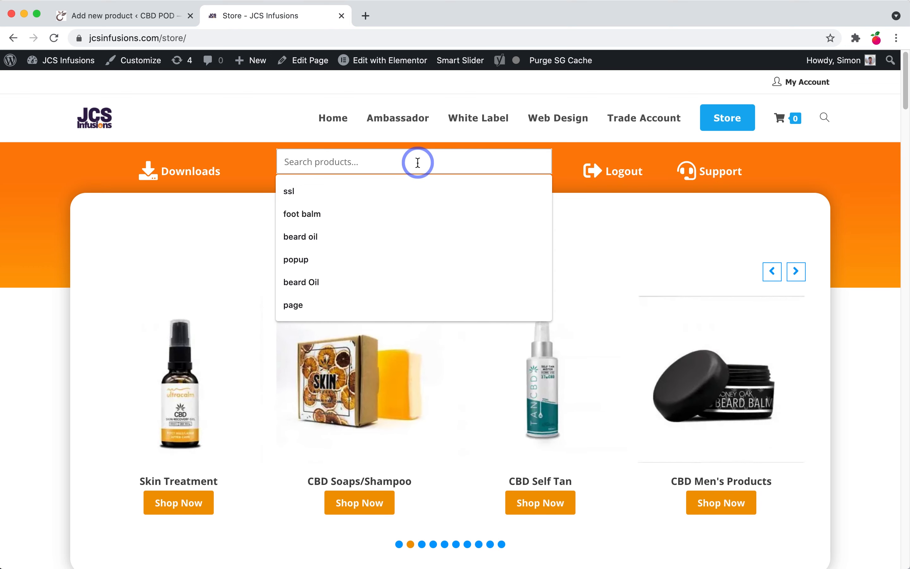
{"action": "type", "text": "c"}
{"action": "key", "text": "BackSpace"}
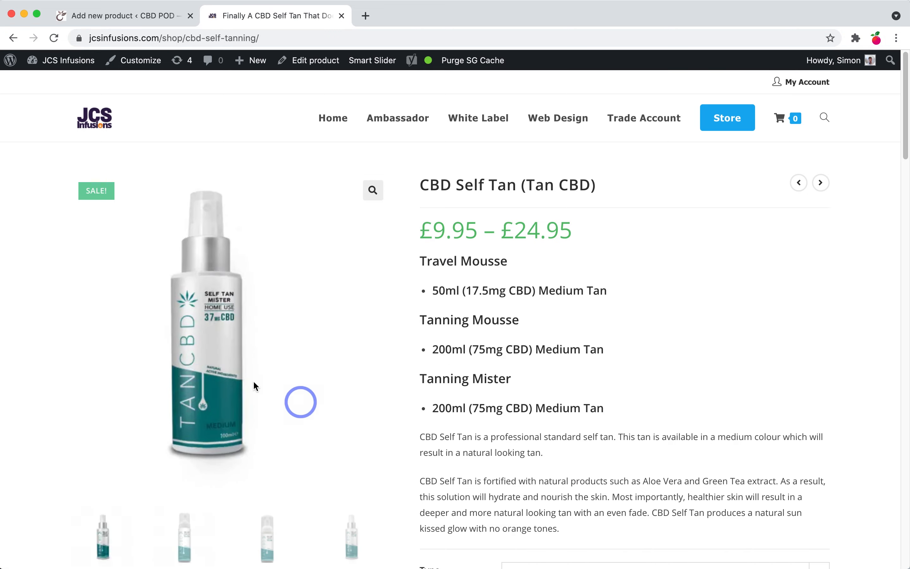
{"action": "scroll", "coordinate": [523, 388], "scroll_direction": "down", "scroll_amount": 10}
{"action": "scroll", "coordinate": [528, 392], "scroll_direction": "up", "scroll_amount": 10}
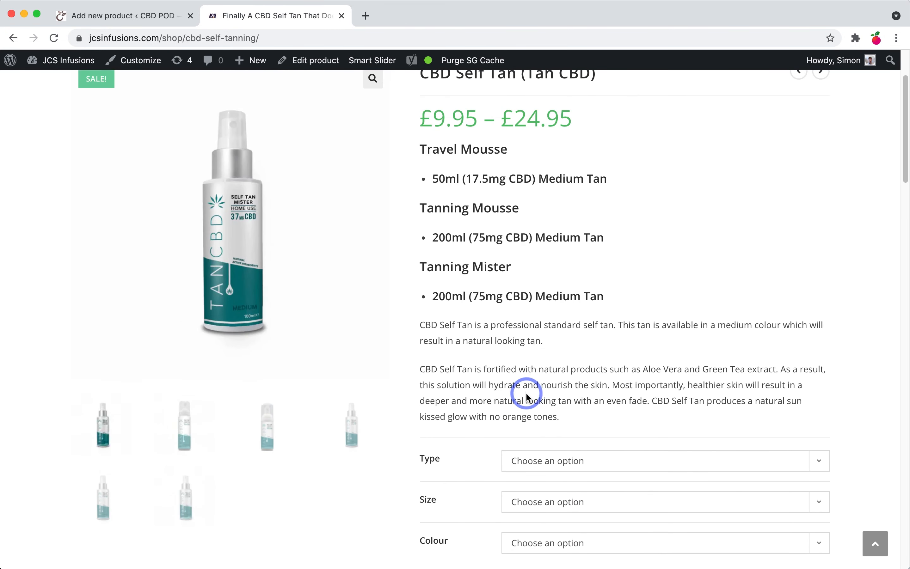
{"action": "left_click", "coordinate": [126, 16]}
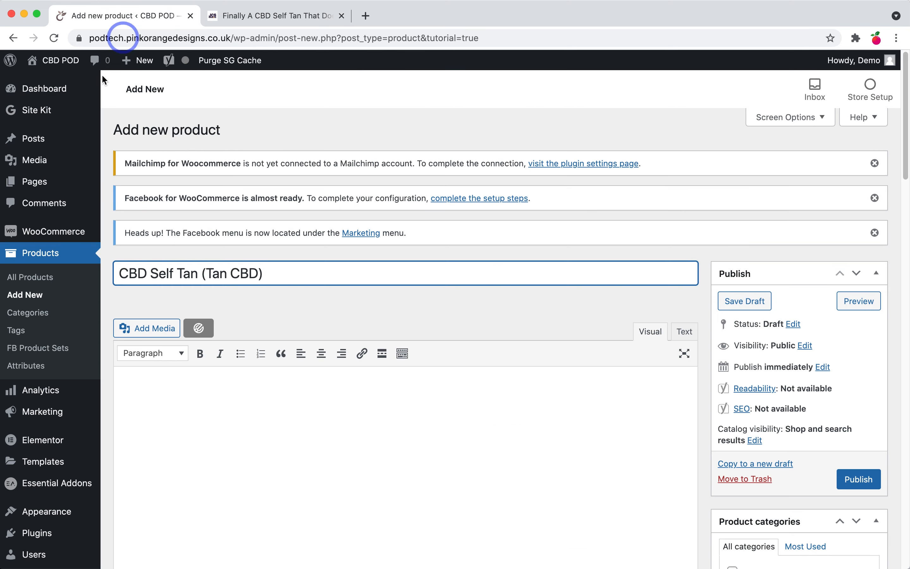
Step: Paste the formatted CBD Self Tan description (about, application, advantages, uses, links) into the product editor
{"action": "scroll", "coordinate": [263, 388], "scroll_direction": "down", "scroll_amount": 3}
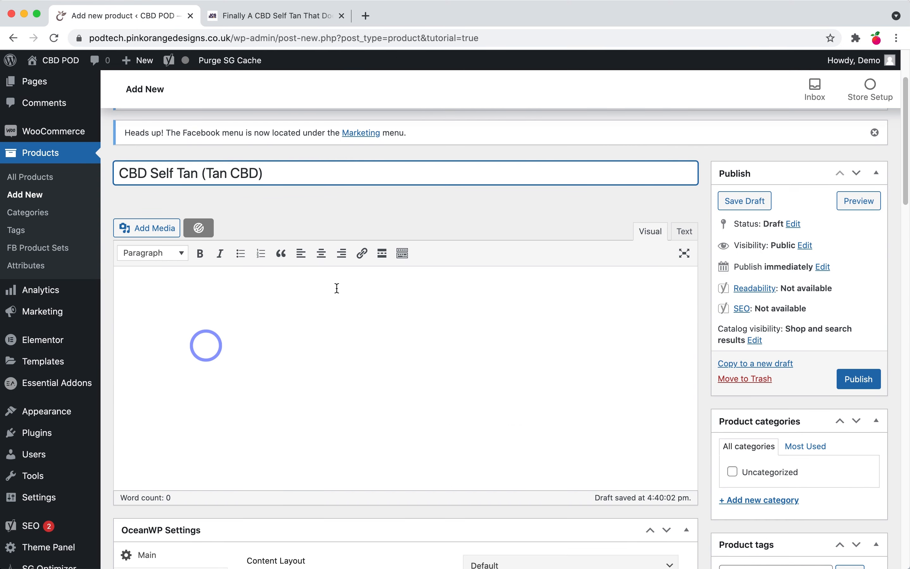
{"action": "left_click", "coordinate": [236, 353]}
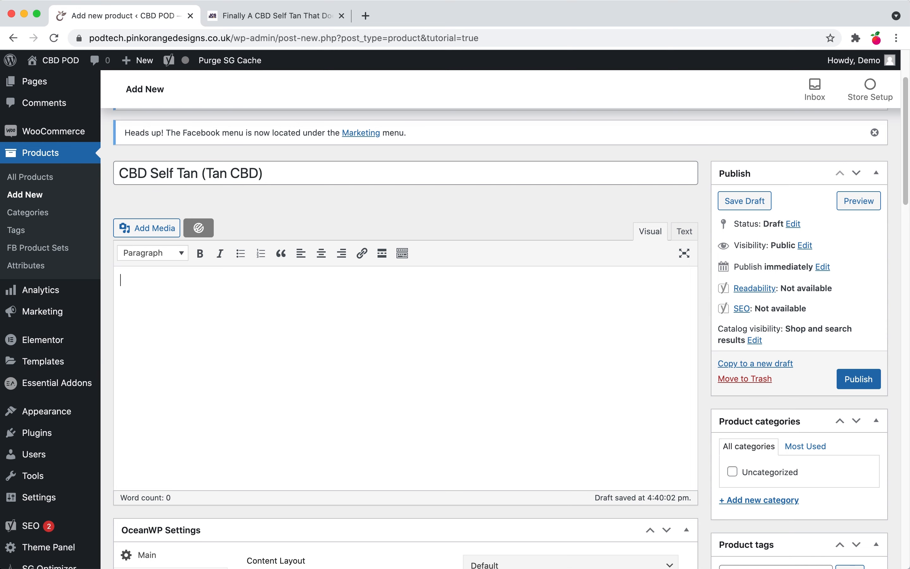
{"action": "key", "text": "super+Tab"}
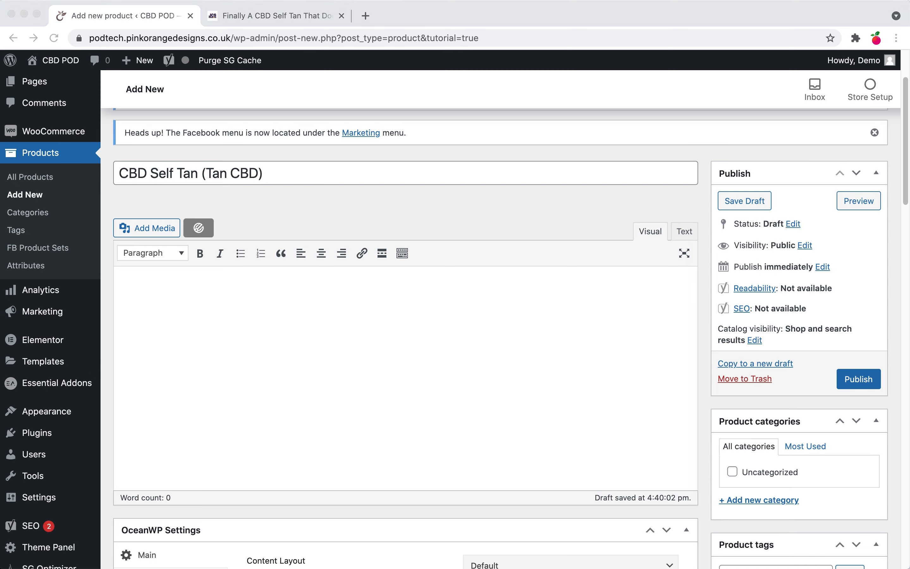
{"action": "left_click", "coordinate": [316, 363]}
{"action": "key", "text": "super+v"}
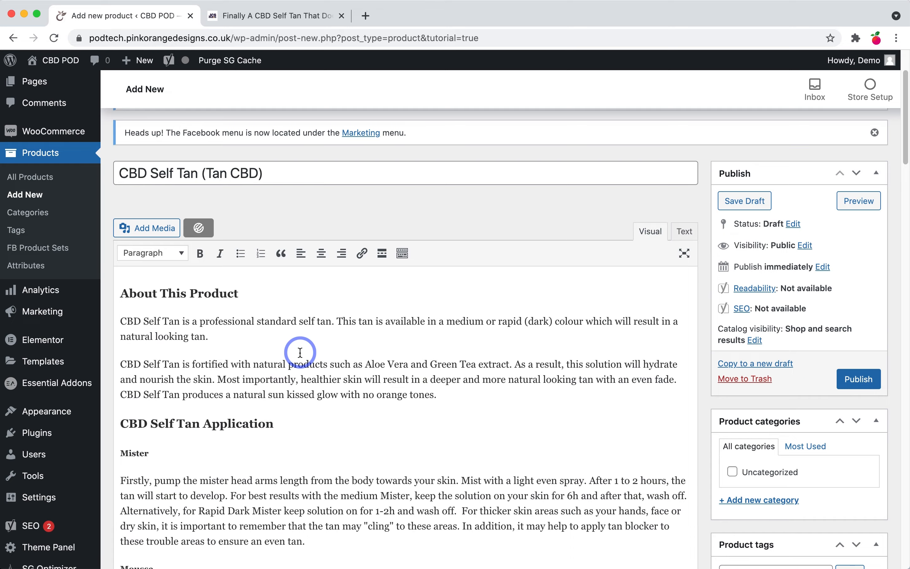
{"action": "scroll", "coordinate": [300, 352], "scroll_direction": "down", "scroll_amount": 1}
{"action": "scroll", "coordinate": [301, 353], "scroll_direction": "down", "scroll_amount": 10}
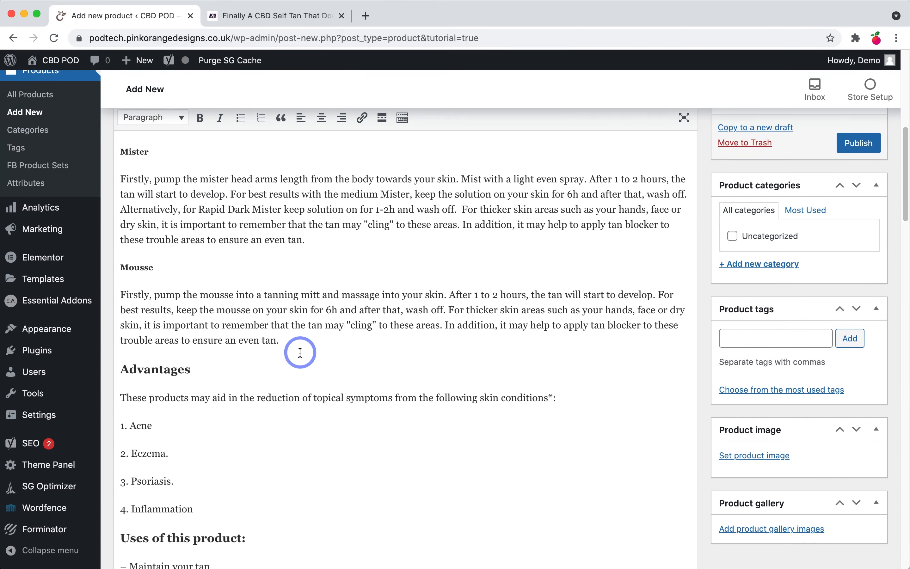
{"action": "scroll", "coordinate": [300, 353], "scroll_direction": "down", "scroll_amount": 4}
{"action": "scroll", "coordinate": [299, 354], "scroll_direction": "up", "scroll_amount": 14}
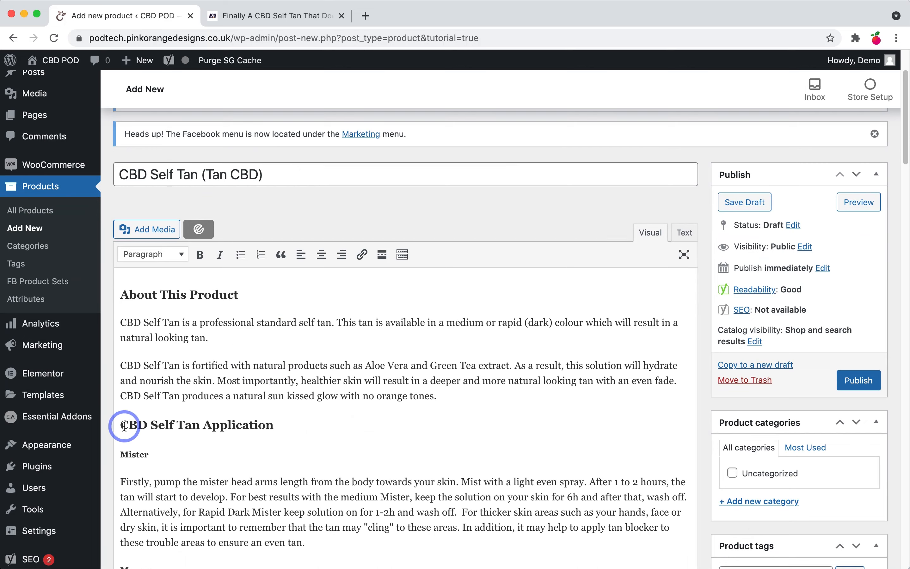
{"action": "left_click_drag", "start_coordinate": [125, 427], "coordinate": [201, 425]}
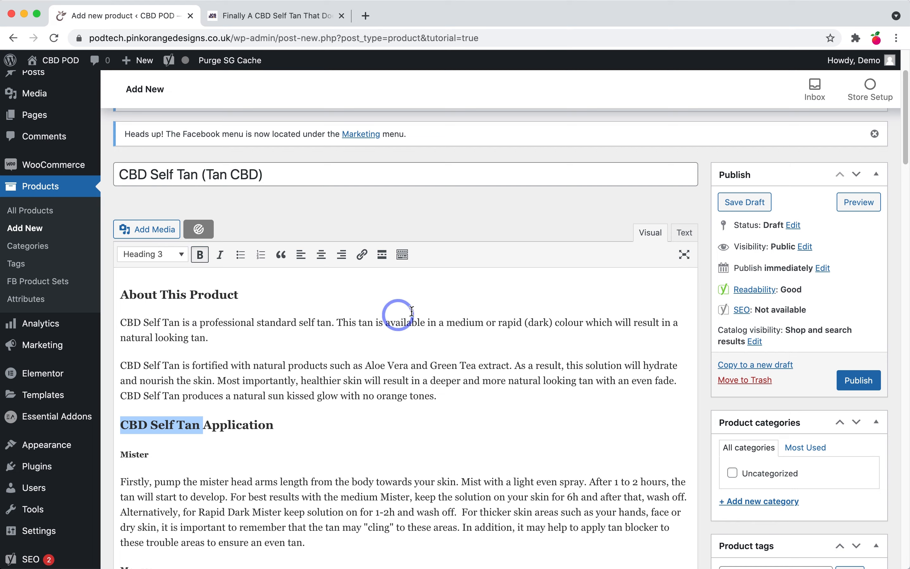
{"action": "scroll", "coordinate": [377, 345], "scroll_direction": "down", "scroll_amount": 15}
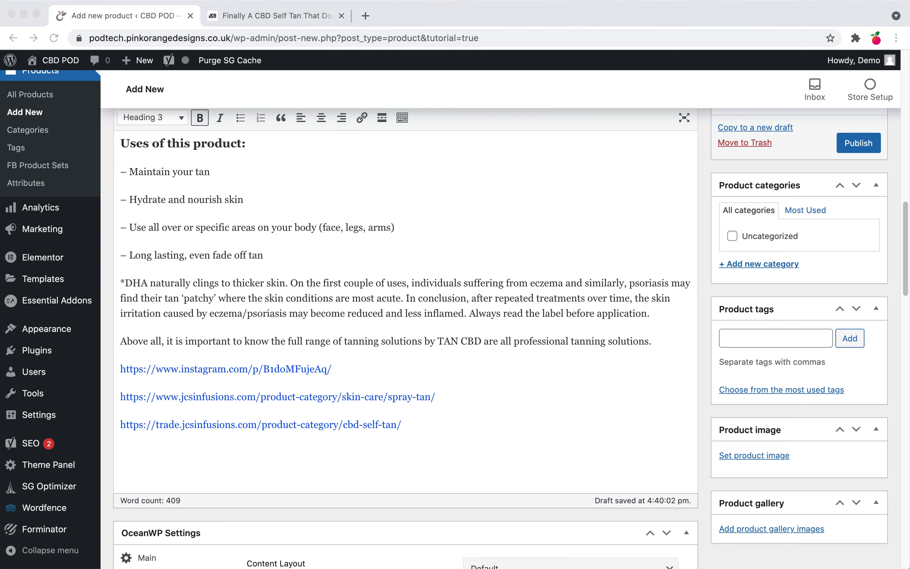
{"action": "left_click", "coordinate": [270, 16]}
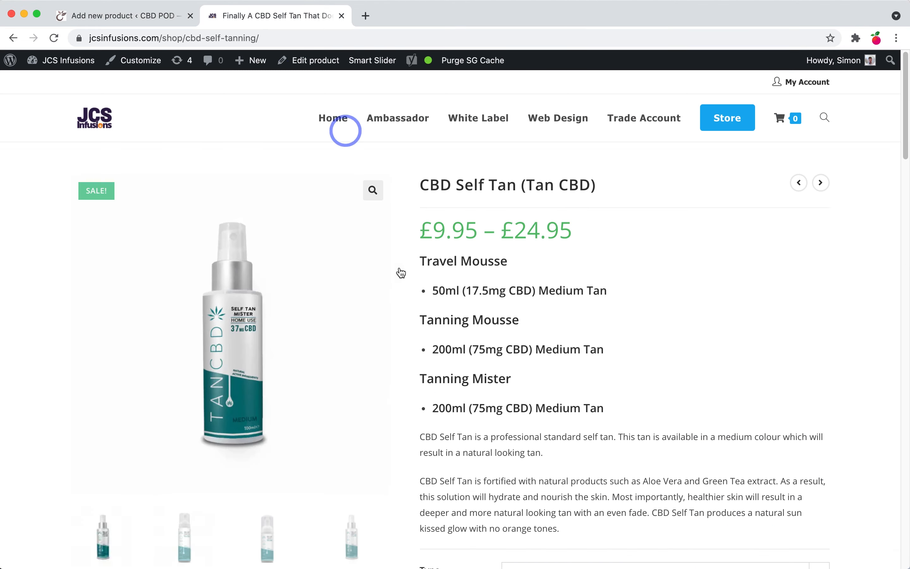
Step: Scroll through the live CBD Self Tan page's description to compare it with the draft
{"action": "scroll", "coordinate": [354, 341], "scroll_direction": "down", "scroll_amount": 15}
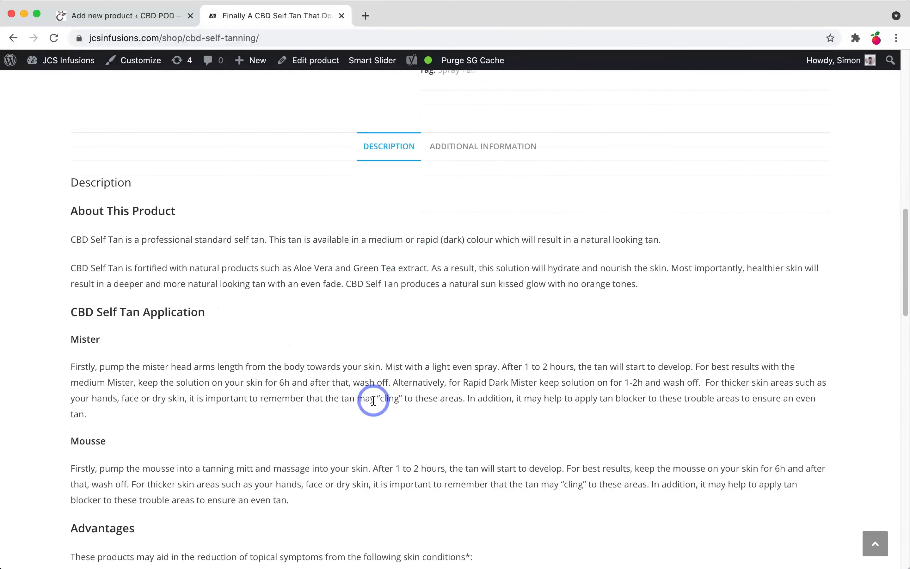
{"action": "scroll", "coordinate": [408, 426], "scroll_direction": "down", "scroll_amount": 5}
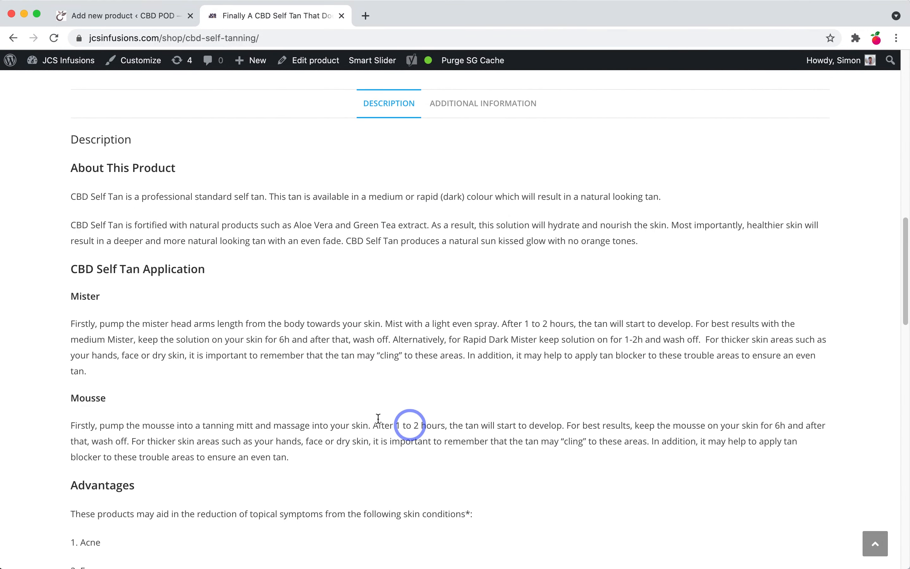
{"action": "scroll", "coordinate": [239, 444], "scroll_direction": "down", "scroll_amount": 5}
{"action": "scroll", "coordinate": [216, 386], "scroll_direction": "up", "scroll_amount": 20}
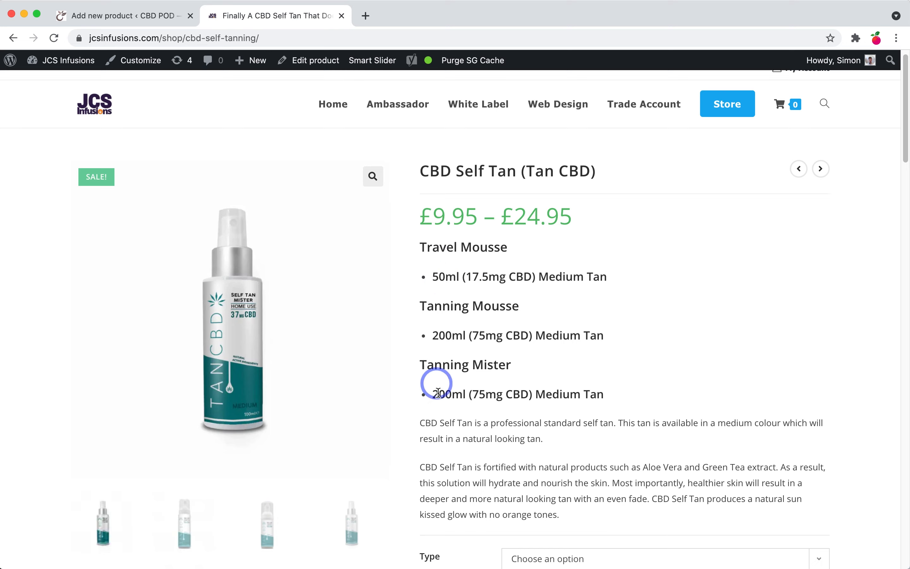
{"action": "scroll", "coordinate": [467, 422], "scroll_direction": "down", "scroll_amount": 3}
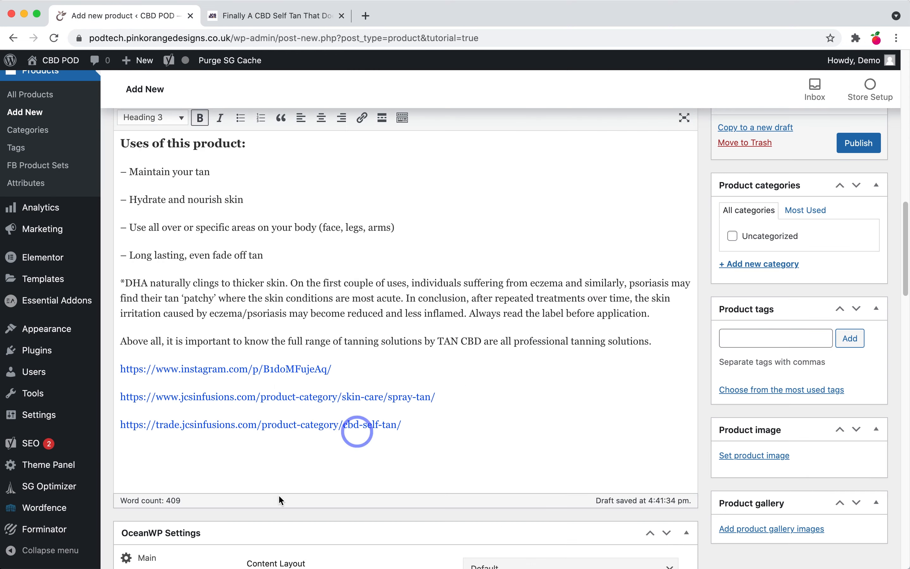
Step: Paste the per-tan size options and intro paragraph into the Product short description
{"action": "scroll", "coordinate": [301, 471], "scroll_direction": "down", "scroll_amount": 15}
{"action": "scroll", "coordinate": [279, 499], "scroll_direction": "down", "scroll_amount": 8}
{"action": "left_click", "coordinate": [231, 423]}
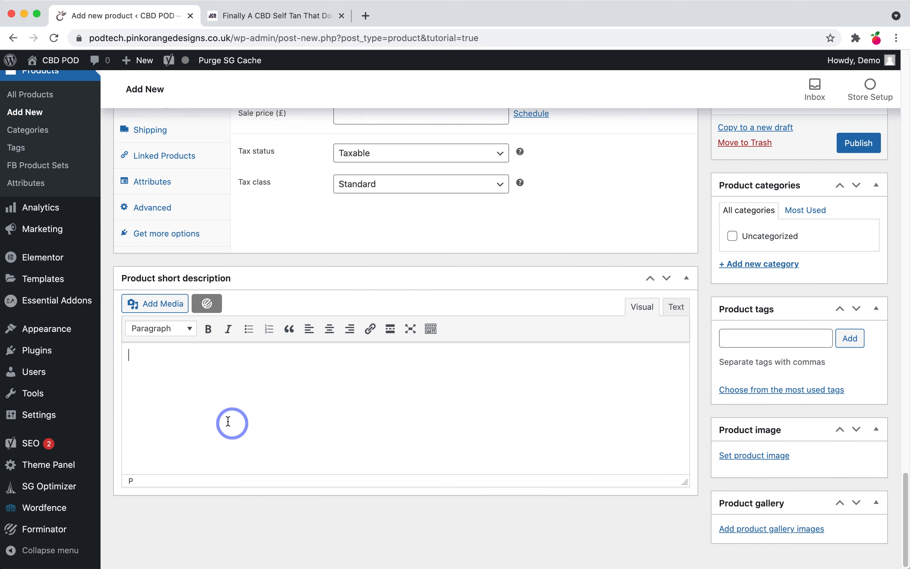
{"action": "key", "text": "super+v"}
{"action": "scroll", "coordinate": [216, 441], "scroll_direction": "up", "scroll_amount": 6}
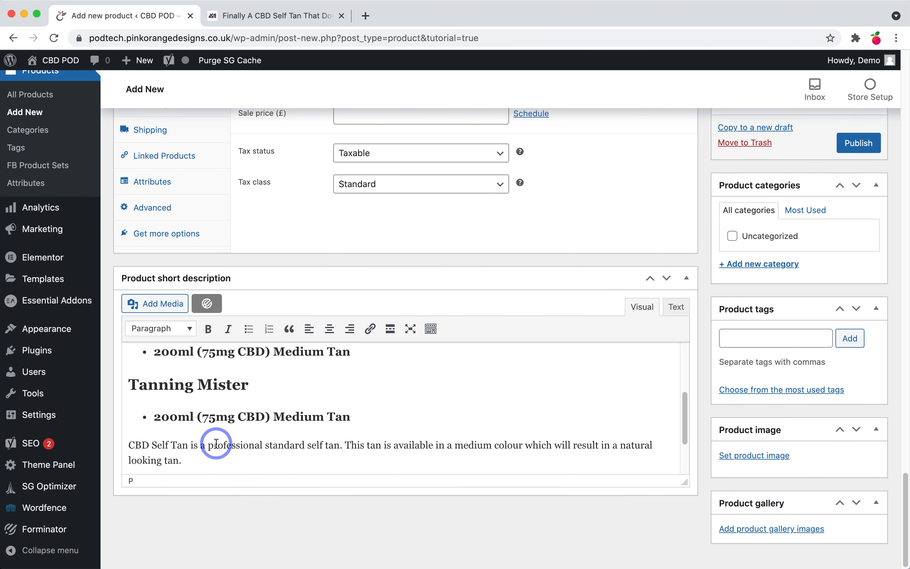
{"action": "scroll", "coordinate": [328, 360], "scroll_direction": "up", "scroll_amount": 20}
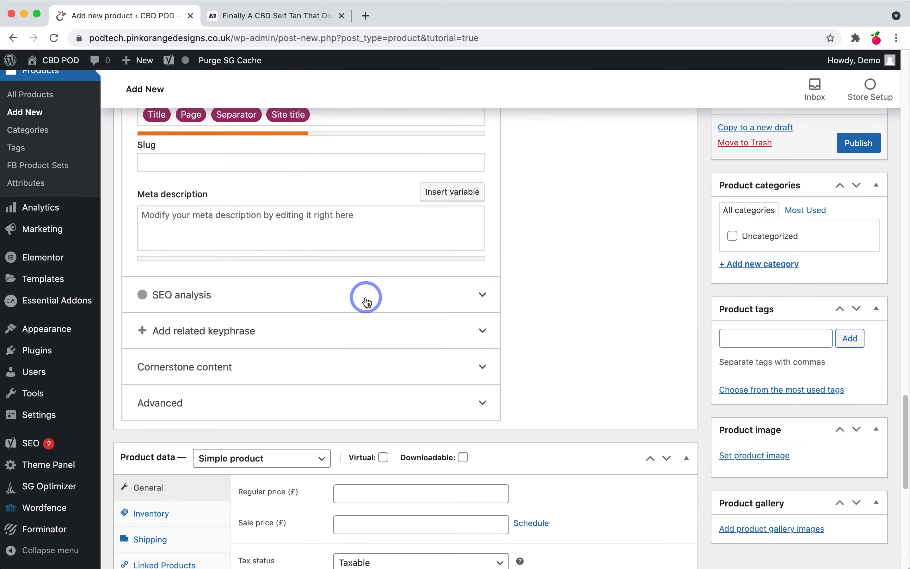
{"action": "scroll", "coordinate": [327, 361], "scroll_direction": "up", "scroll_amount": 10}
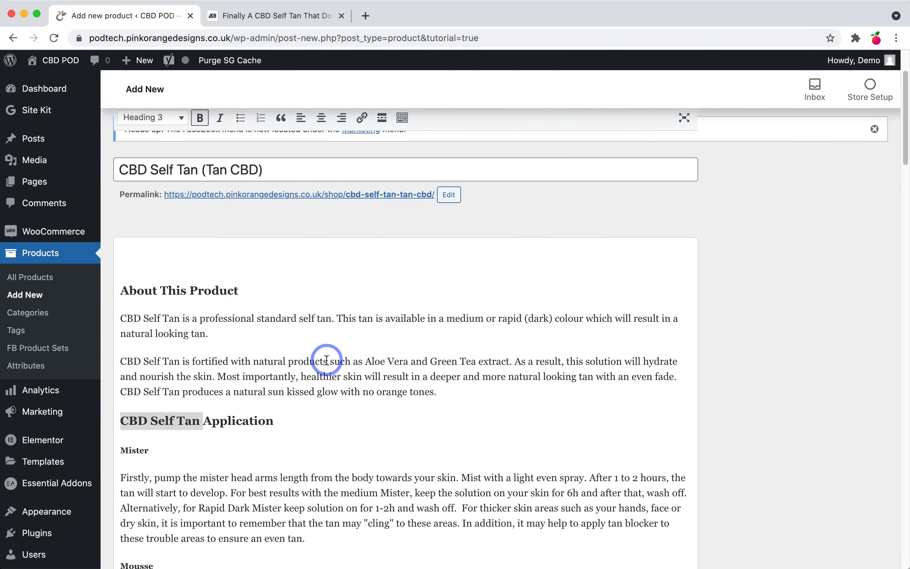
{"action": "scroll", "coordinate": [328, 369], "scroll_direction": "down", "scroll_amount": 6}
{"action": "scroll", "coordinate": [327, 376], "scroll_direction": "down", "scroll_amount": 20}
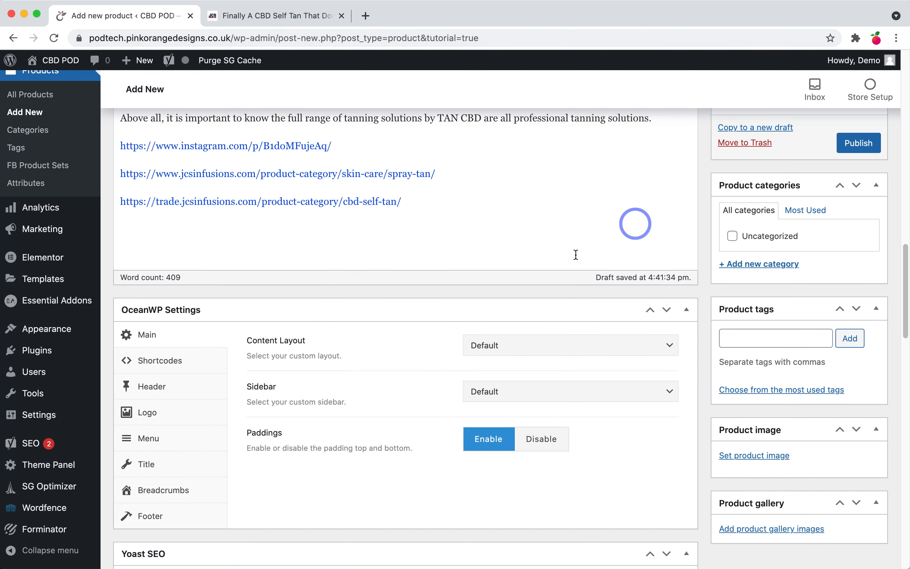
Step: Set the OceanWP content layout to Full Width and disable the page title
{"action": "left_click", "coordinate": [540, 349]}
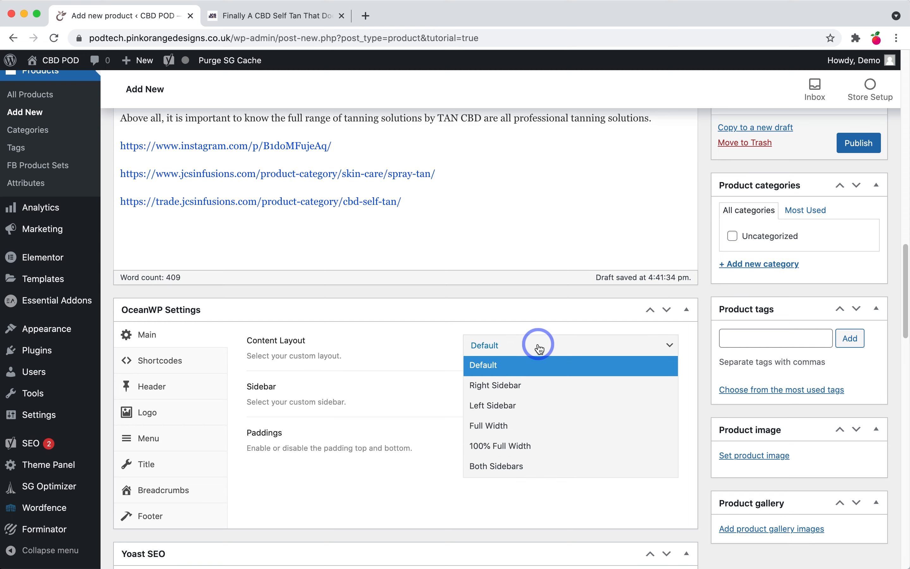
{"action": "left_click", "coordinate": [496, 435]}
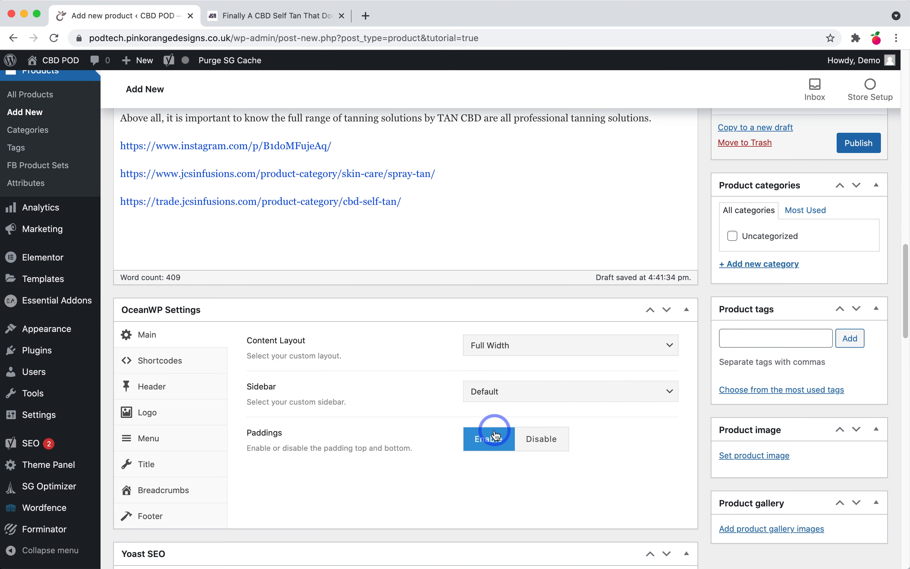
{"action": "left_click", "coordinate": [155, 465]}
{"action": "left_click", "coordinate": [576, 350]}
Step: Review Yoast's readability analysis, then go back to the SEO keyphrase settings
{"action": "scroll", "coordinate": [330, 384], "scroll_direction": "down", "scroll_amount": 5}
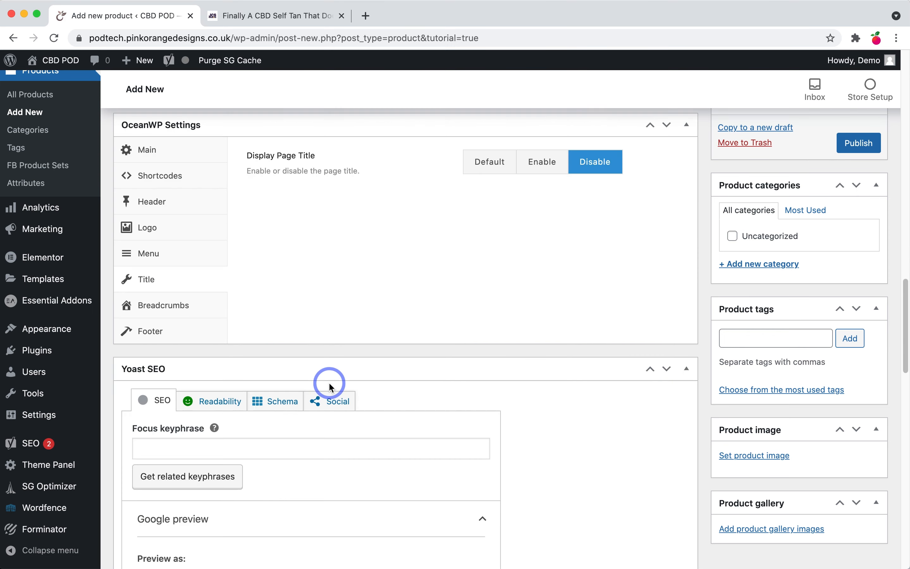
{"action": "scroll", "coordinate": [330, 386], "scroll_direction": "down", "scroll_amount": 1}
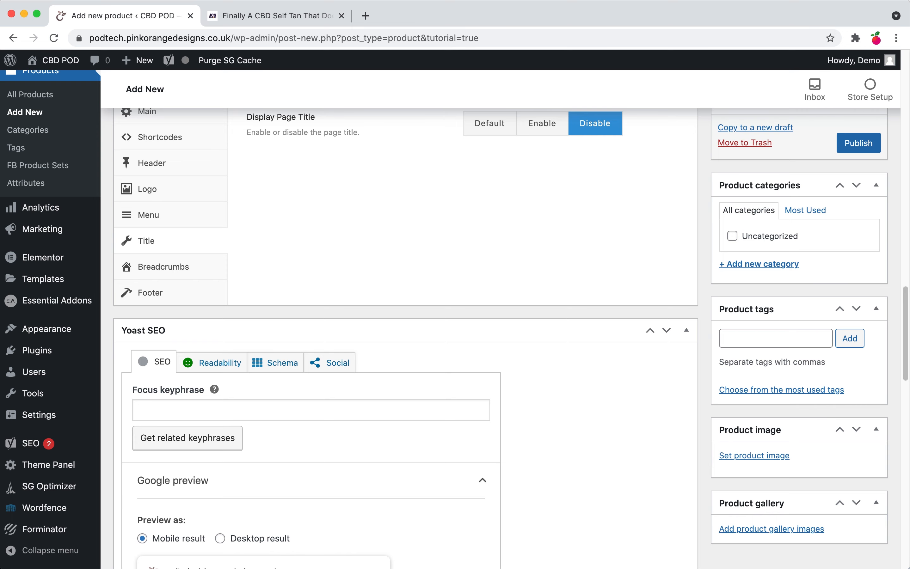
{"action": "scroll", "coordinate": [209, 397], "scroll_direction": "down", "scroll_amount": 2}
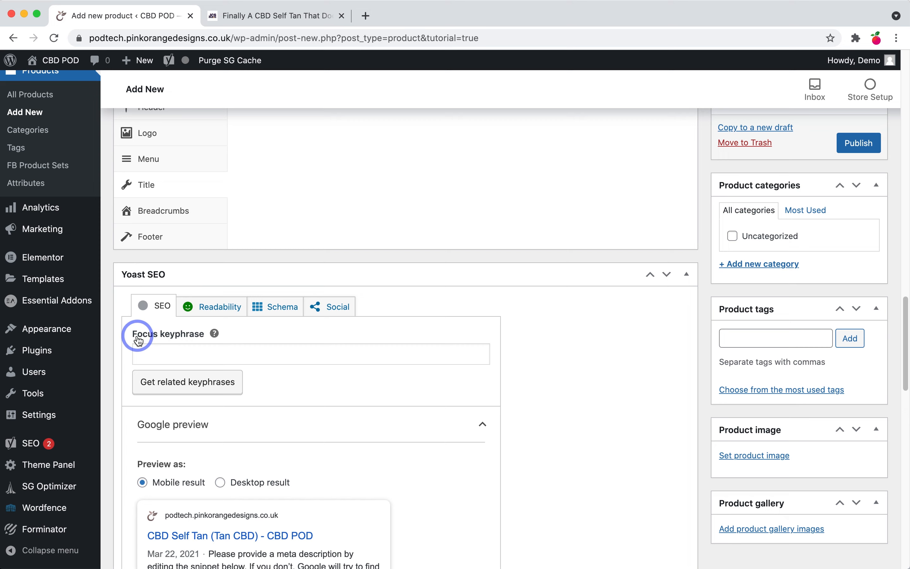
{"action": "scroll", "coordinate": [203, 352], "scroll_direction": "down", "scroll_amount": 2}
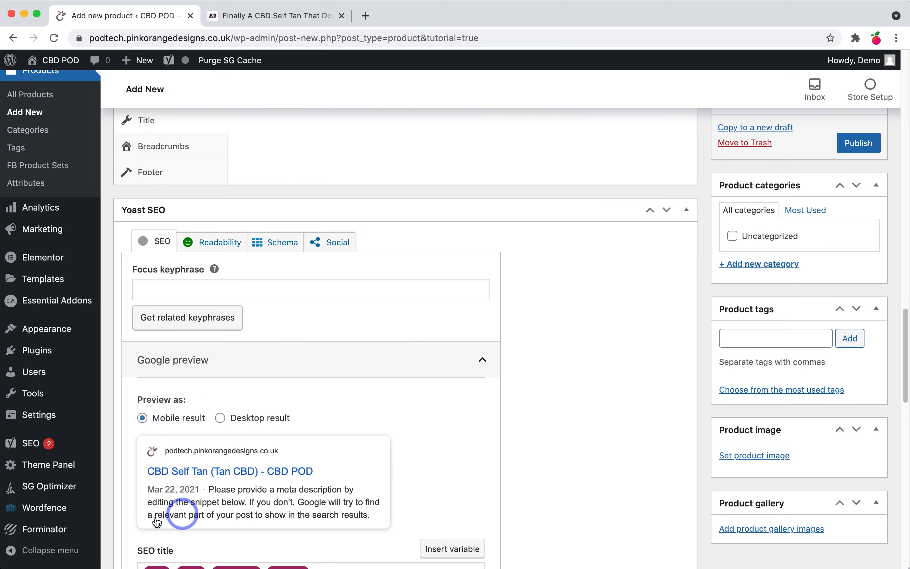
{"action": "scroll", "coordinate": [278, 422], "scroll_direction": "down", "scroll_amount": 7}
{"action": "scroll", "coordinate": [271, 399], "scroll_direction": "up", "scroll_amount": 12}
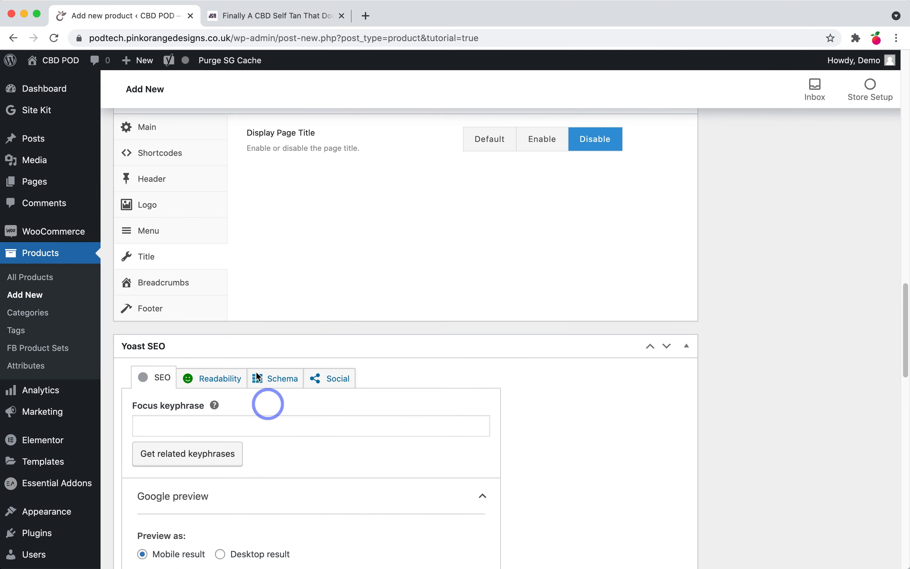
{"action": "left_click", "coordinate": [222, 378]}
{"action": "scroll", "coordinate": [224, 405], "scroll_direction": "down", "scroll_amount": 2}
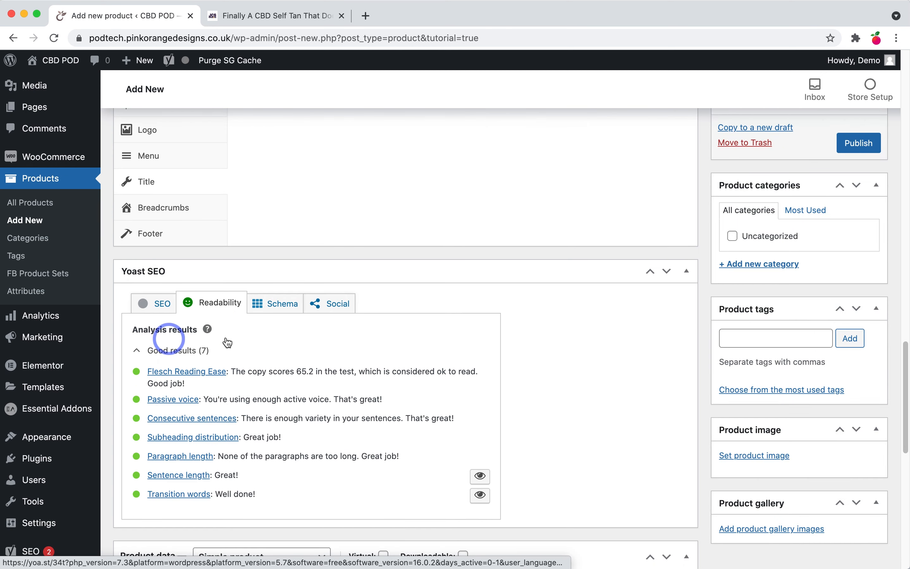
{"action": "left_click", "coordinate": [162, 303]}
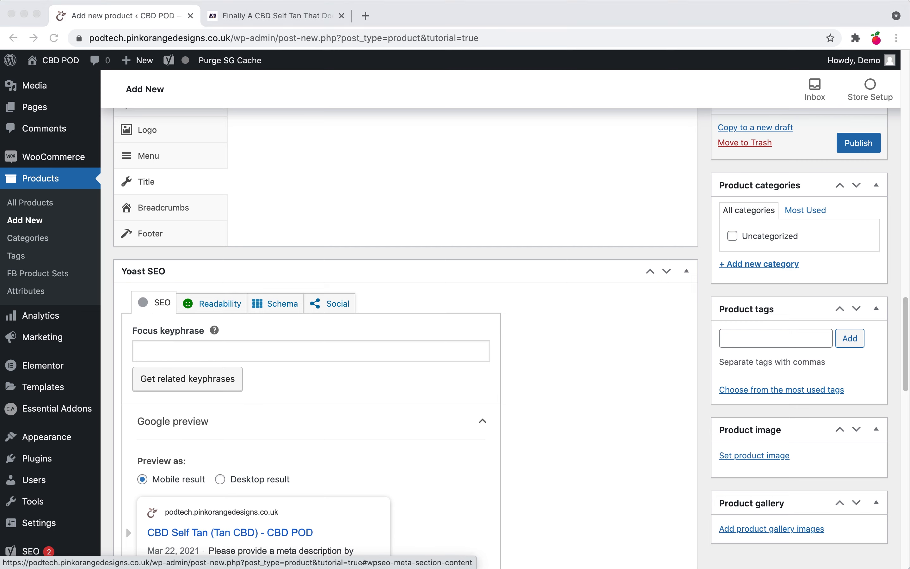
Step: Set the focus keyphrase to CBD Self Tan and fix the SEO title to read Doesn't
{"action": "left_click", "coordinate": [239, 350]}
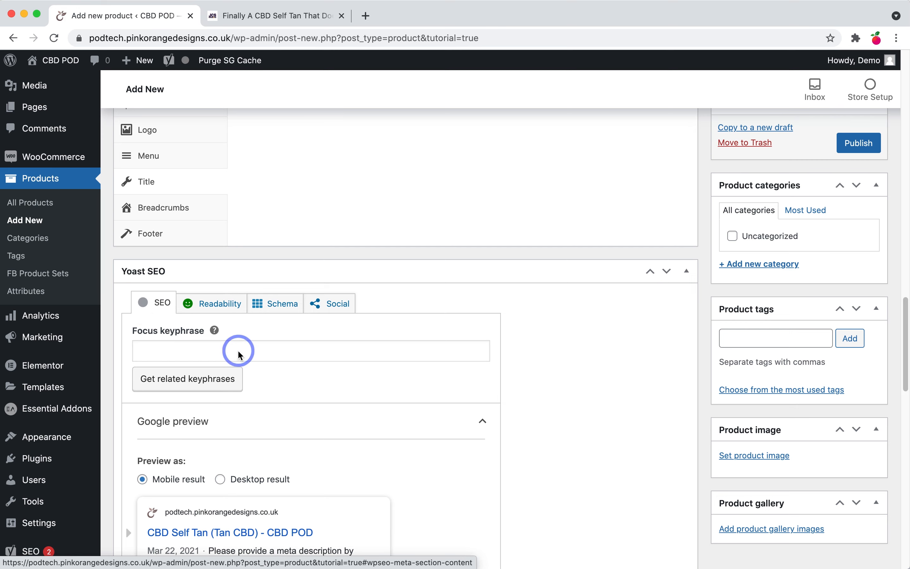
{"action": "type", "text": "CBD Self Tan"}
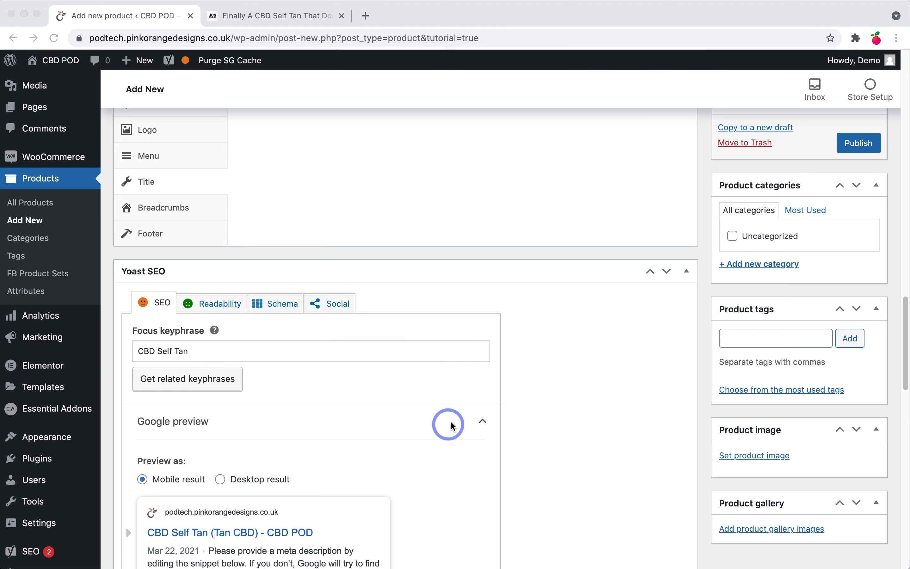
{"action": "scroll", "coordinate": [439, 427], "scroll_direction": "down", "scroll_amount": 6}
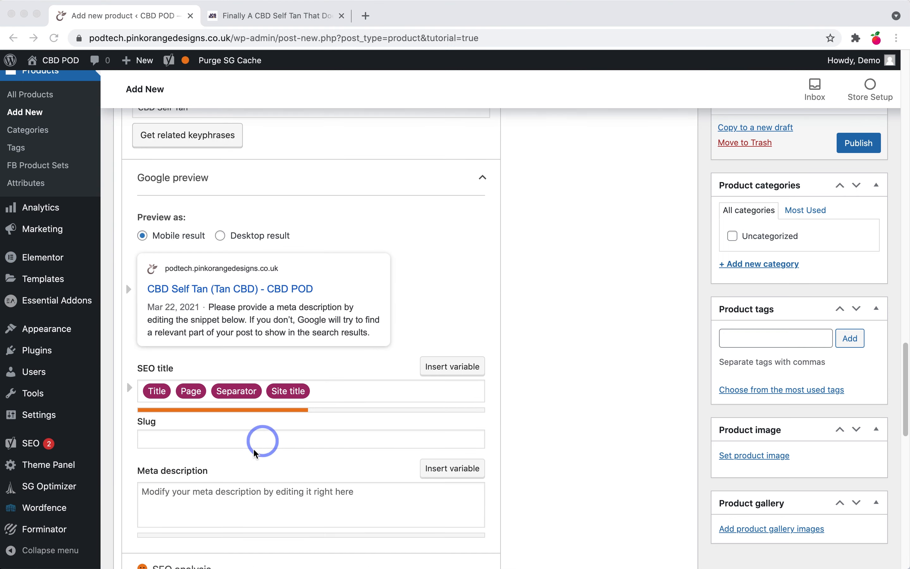
{"action": "left_click", "coordinate": [246, 401]}
{"action": "triple_click", "coordinate": [249, 387]}
{"action": "type", "text": "Finally A CBD Self Tan That Doesnt Go Patchy! -"}
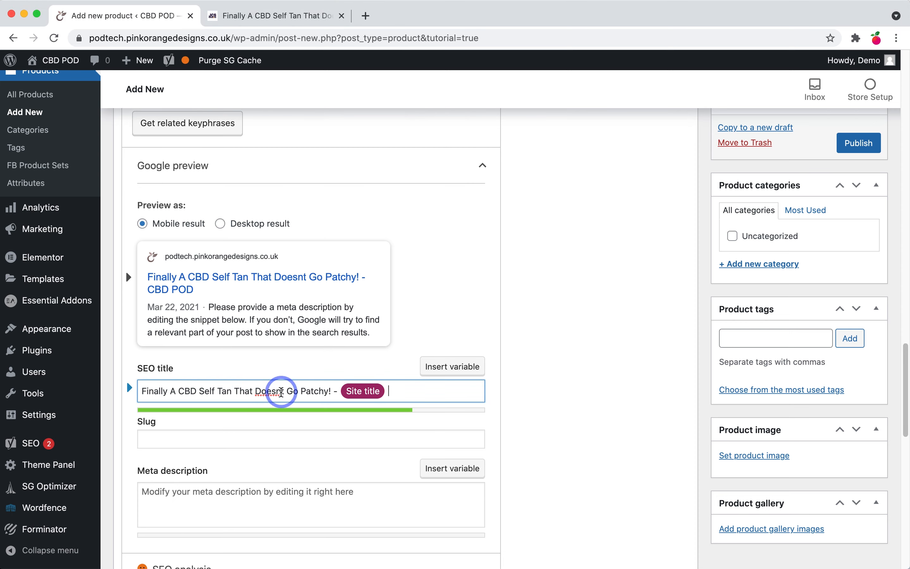
{"action": "type", "text": "'"}
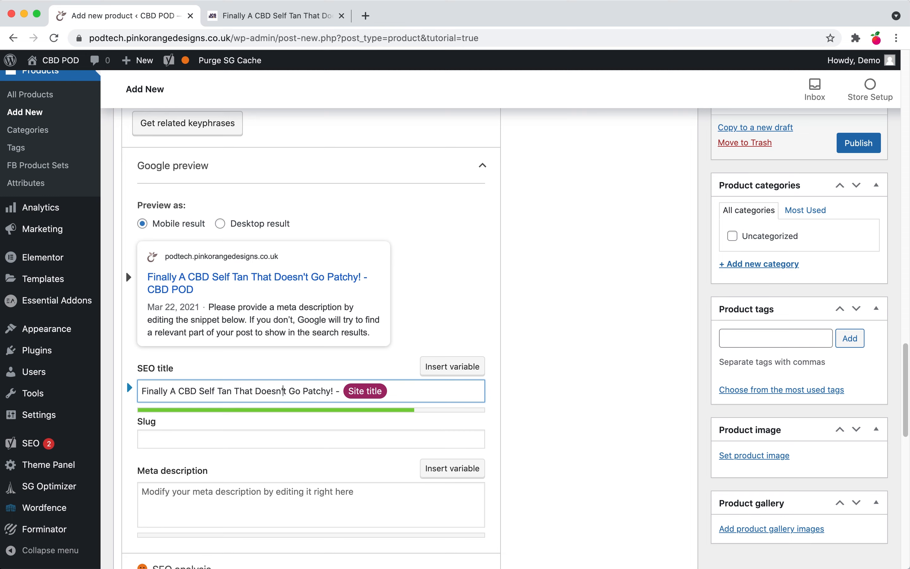
Step: Paste the Self Tan product summary as the Yoast meta description
{"action": "key", "text": "super+Tab"}
{"action": "left_click", "coordinate": [320, 504]}
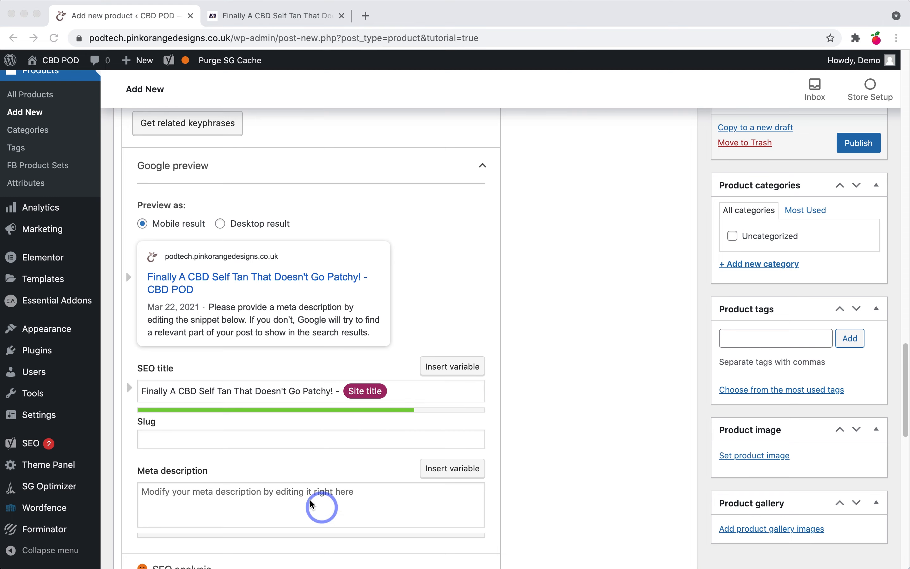
{"action": "left_click", "coordinate": [297, 494]}
{"action": "type", "text": "CBD-infused Self Tan is fortified with Aloe Vera & Green Tea extract to hydrate and nourish the skin for more natural looking tan."}
{"action": "left_click", "coordinate": [268, 516]}
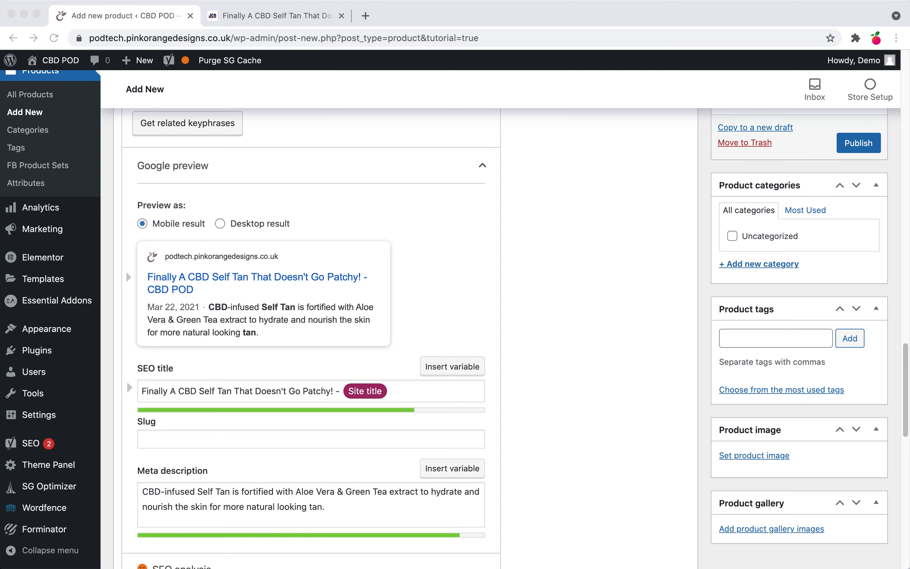
Step: Set the slug to cbd-self-tanning and expand the SEO analysis results
{"action": "left_click", "coordinate": [252, 440]}
{"action": "left_click", "coordinate": [279, 445]}
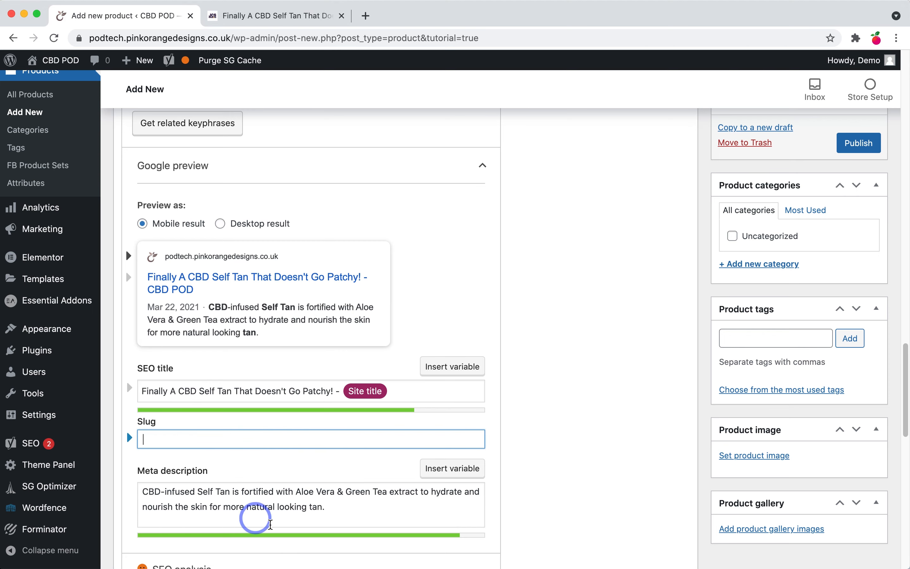
{"action": "scroll", "coordinate": [188, 331], "scroll_direction": "up", "scroll_amount": 5}
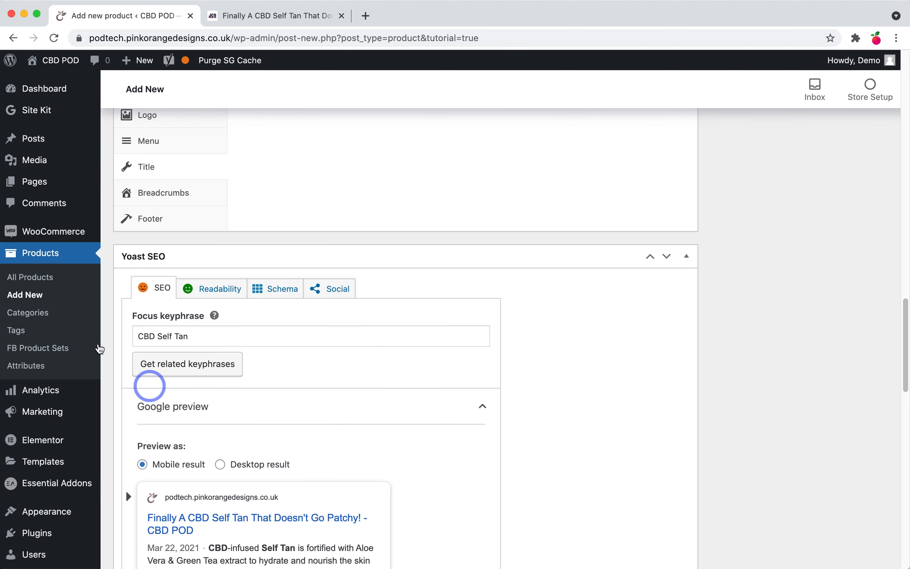
{"action": "scroll", "coordinate": [230, 414], "scroll_direction": "down", "scroll_amount": 3}
{"action": "scroll", "coordinate": [231, 415], "scroll_direction": "down", "scroll_amount": 2}
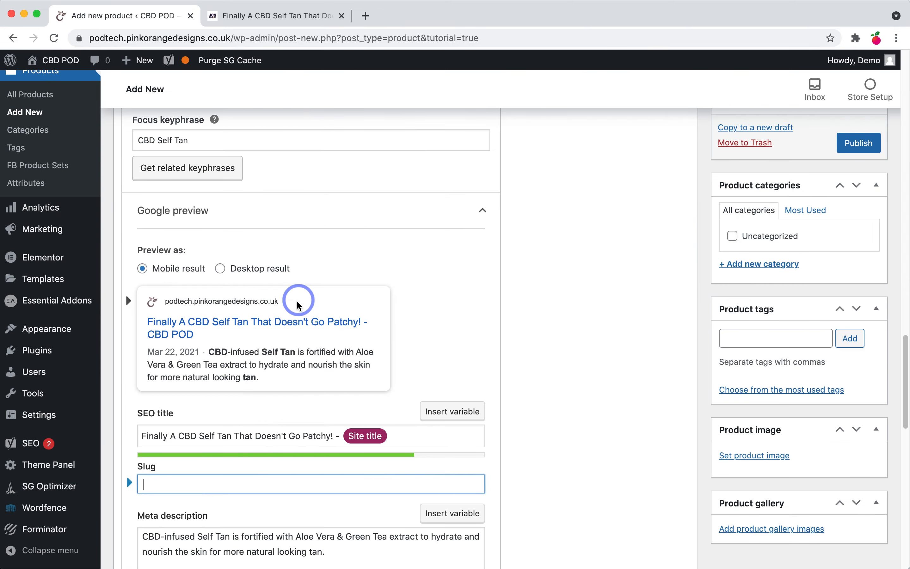
{"action": "scroll", "coordinate": [301, 297], "scroll_direction": "up", "scroll_amount": 20}
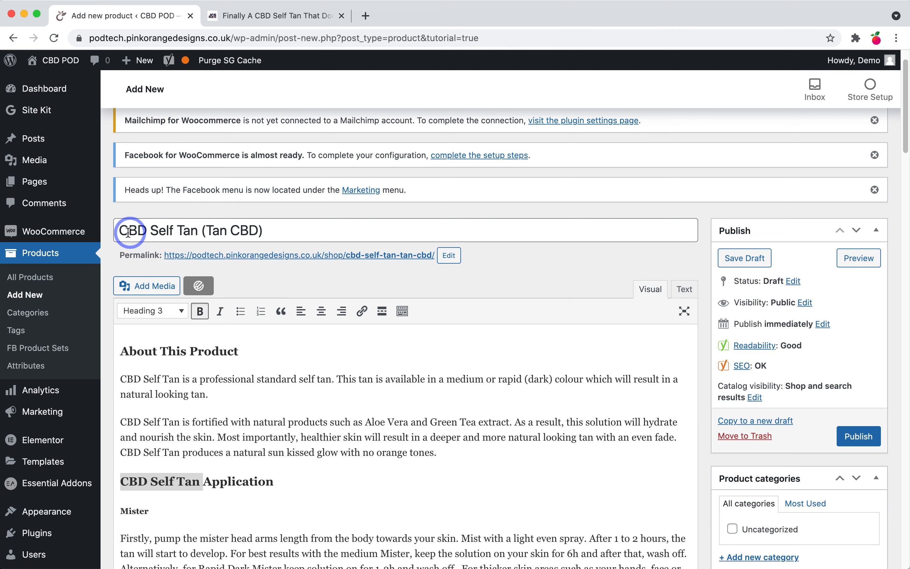
{"action": "scroll", "coordinate": [276, 278], "scroll_direction": "down", "scroll_amount": 20}
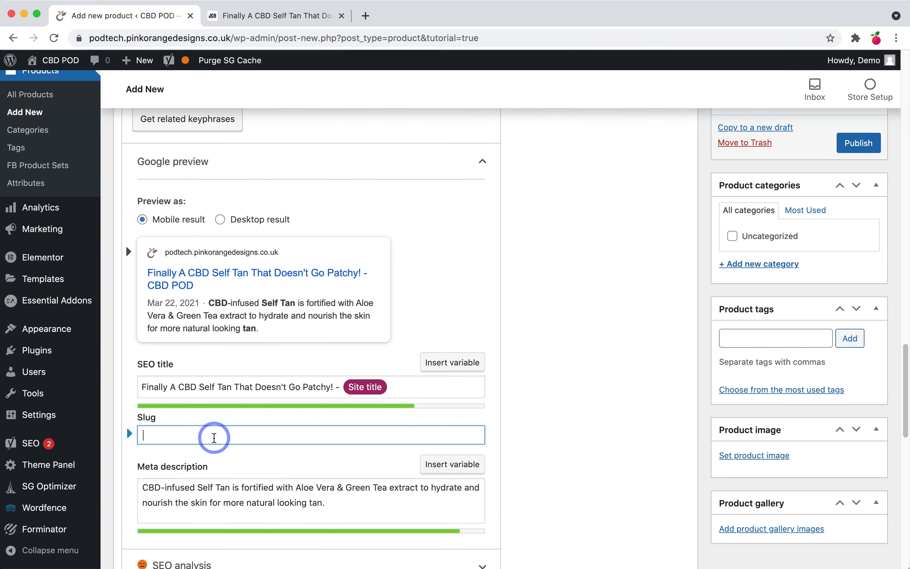
{"action": "type", "text": "cbd-self-tanning"}
{"action": "left_click", "coordinate": [576, 437]}
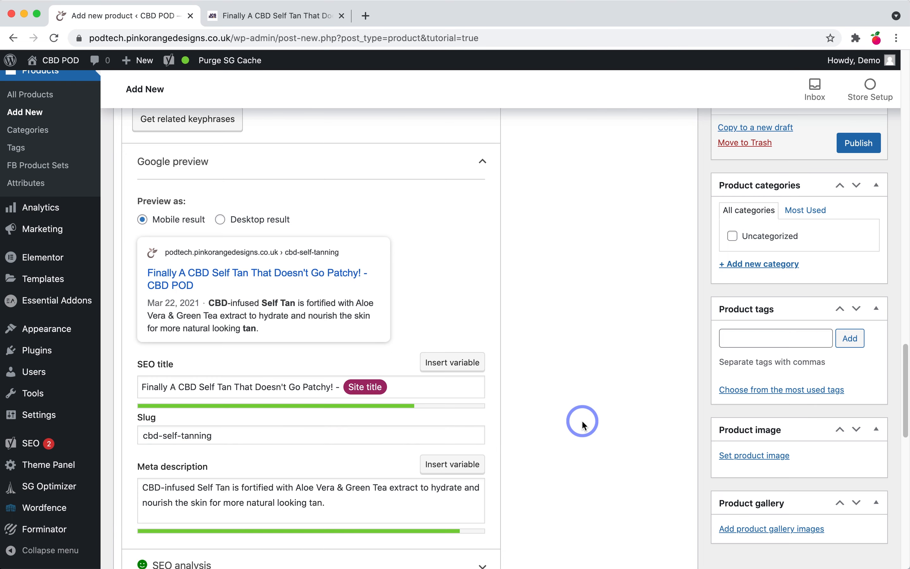
{"action": "scroll", "coordinate": [582, 440], "scroll_direction": "down", "scroll_amount": 3}
{"action": "left_click", "coordinate": [359, 441]}
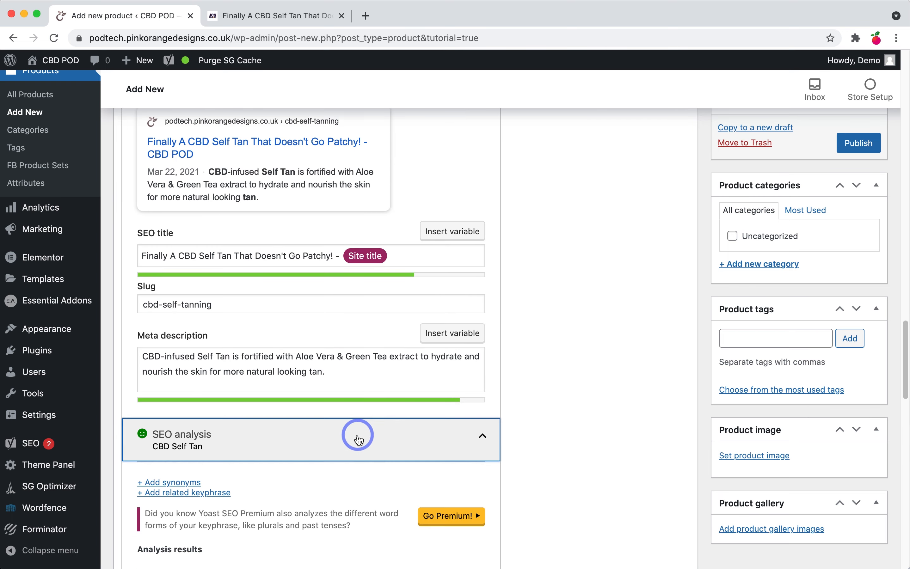
{"action": "scroll", "coordinate": [263, 402], "scroll_direction": "down", "scroll_amount": 4}
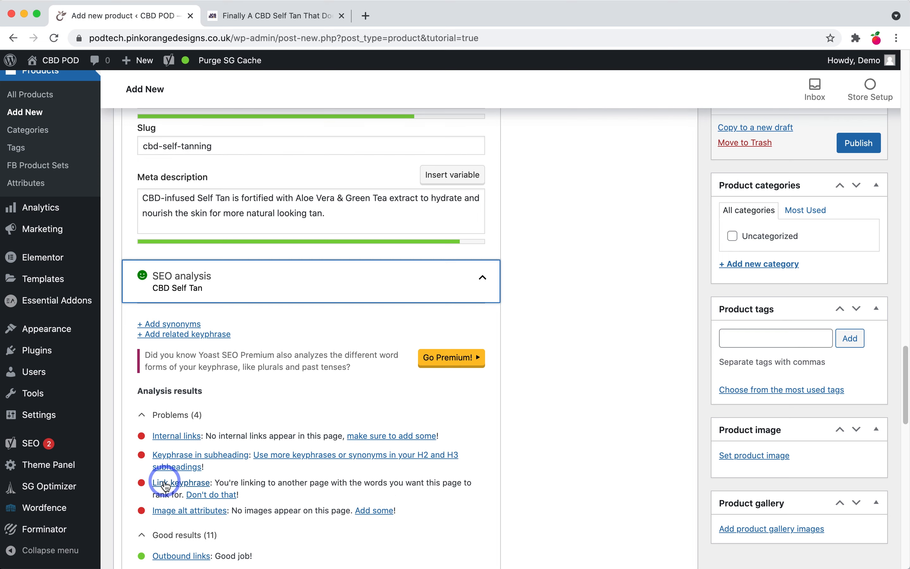
{"action": "scroll", "coordinate": [320, 480], "scroll_direction": "down", "scroll_amount": 1}
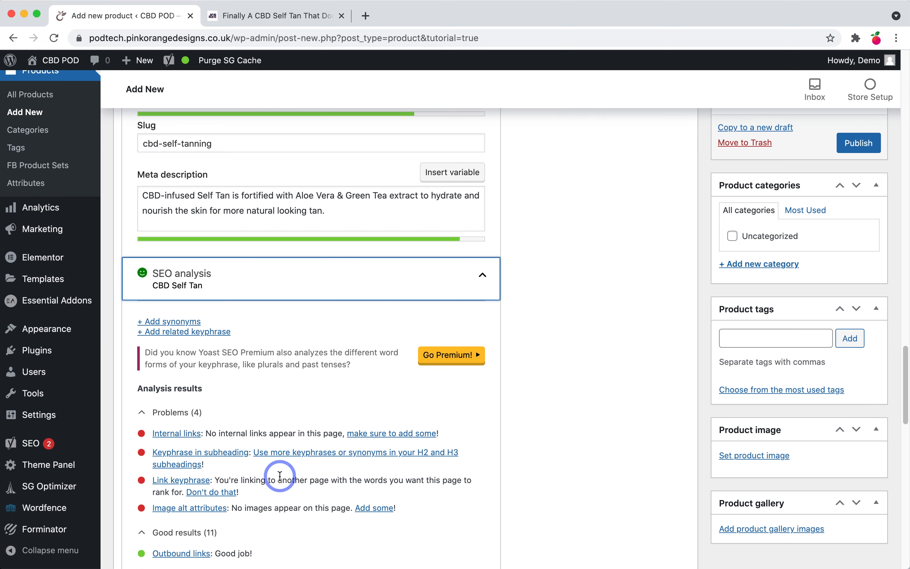
{"action": "scroll", "coordinate": [604, 461], "scroll_direction": "down", "scroll_amount": 7}
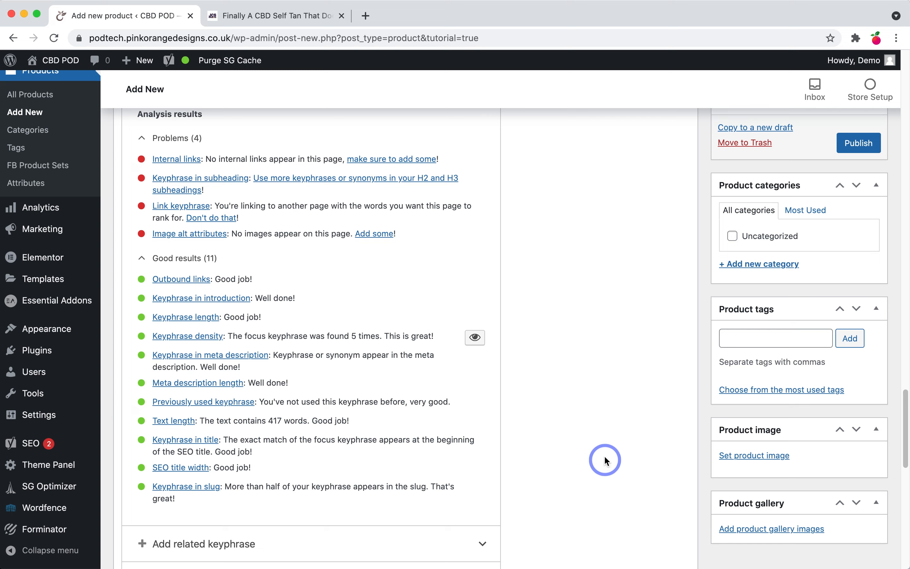
{"action": "scroll", "coordinate": [604, 461], "scroll_direction": "down", "scroll_amount": 10}
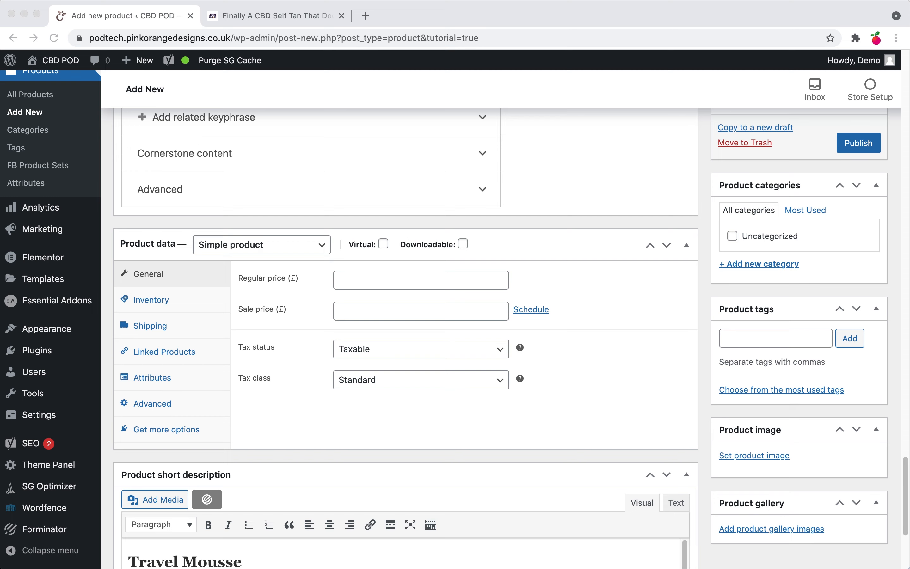
Step: Enter regular price 16.95 and sale price 9.99, keeping Standard tax class and Taxable status
{"action": "left_click", "coordinate": [405, 279]}
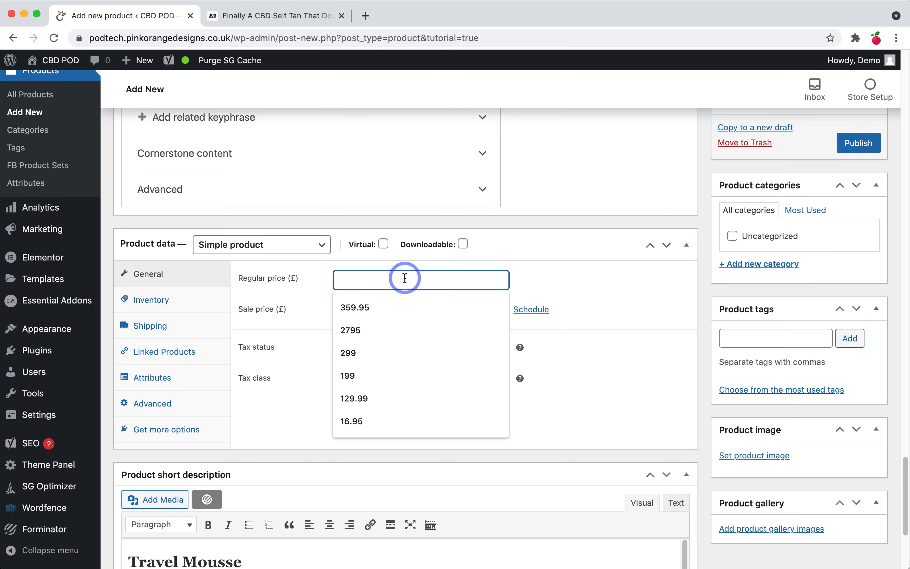
{"action": "left_click", "coordinate": [395, 418]}
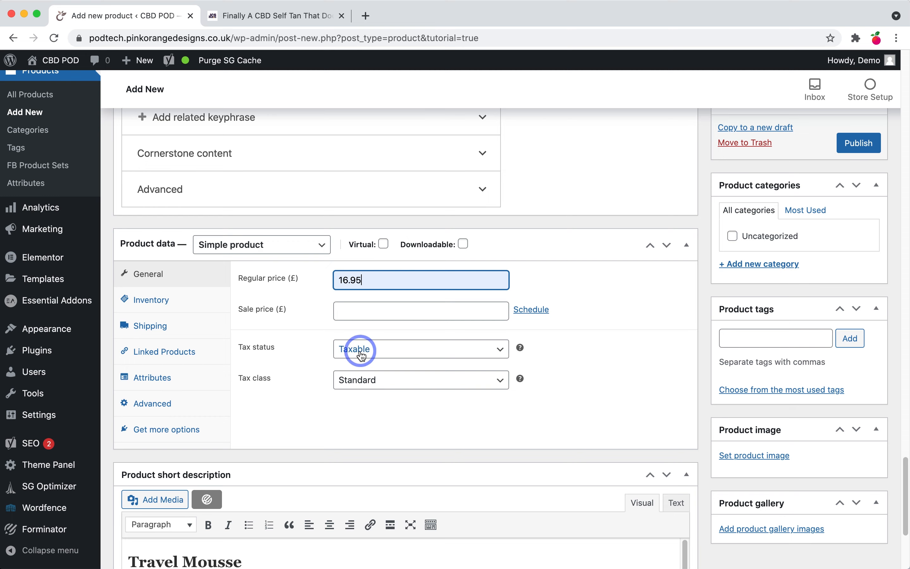
{"action": "left_click", "coordinate": [359, 381]}
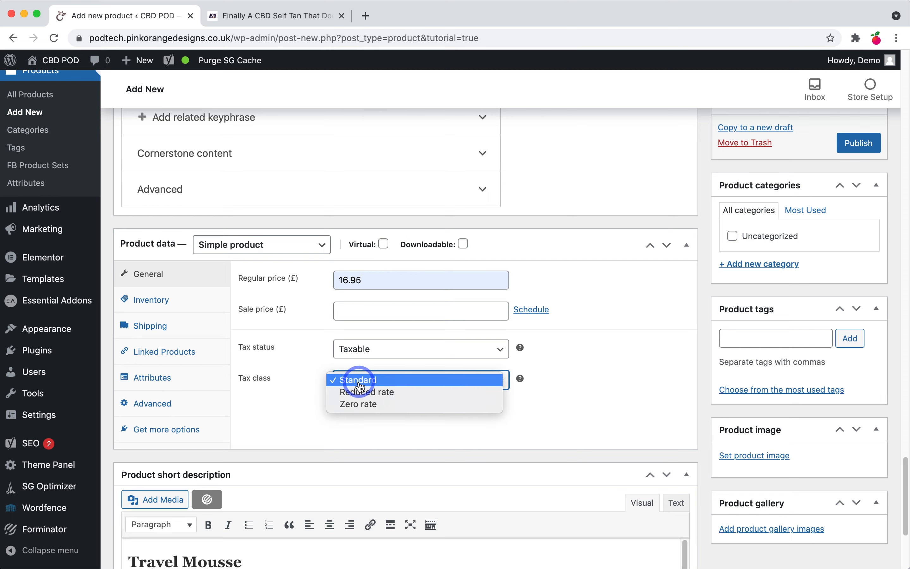
{"action": "left_click", "coordinate": [382, 381]}
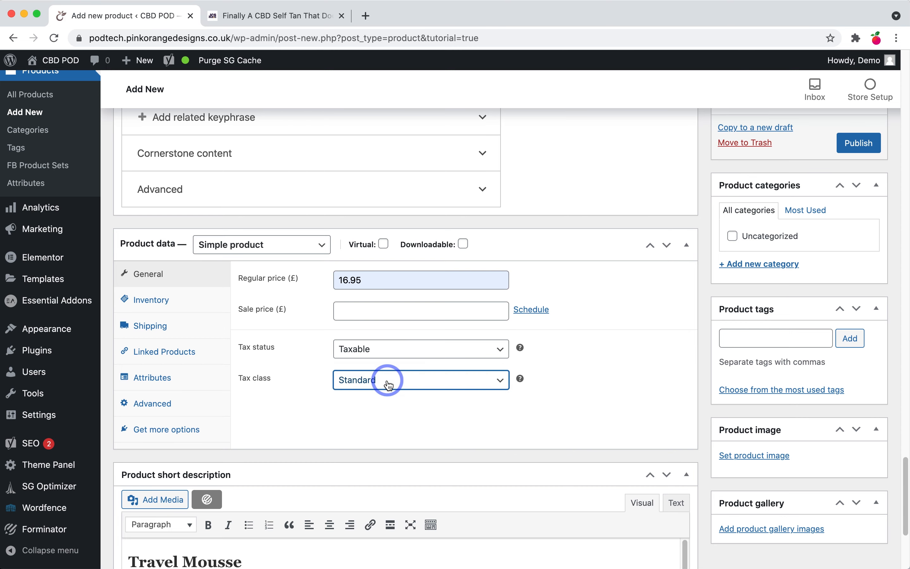
{"action": "left_click", "coordinate": [384, 357]}
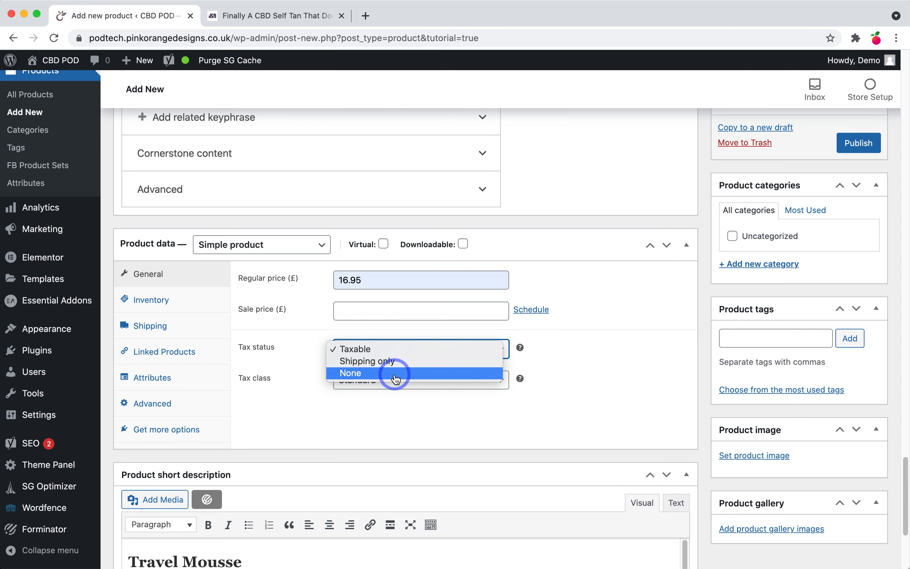
{"action": "left_click", "coordinate": [293, 372]}
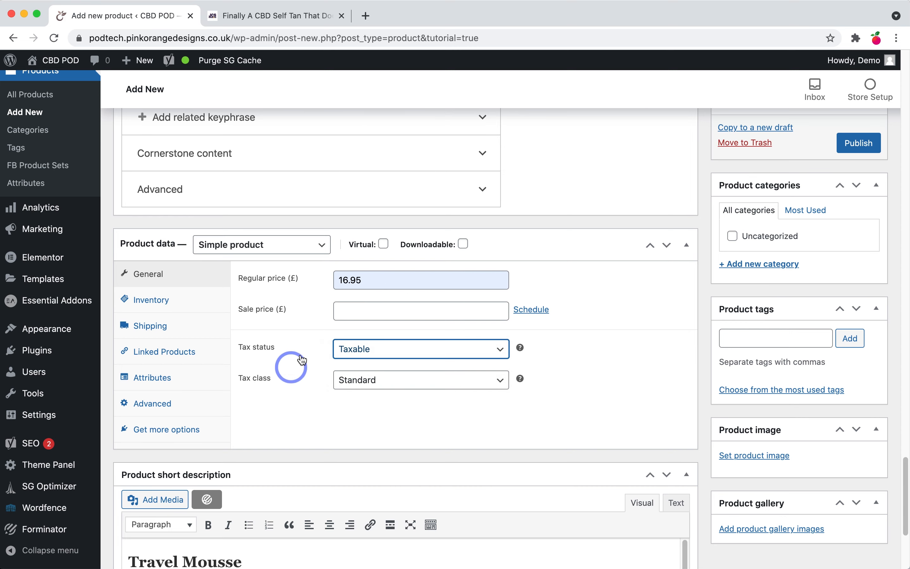
{"action": "left_click", "coordinate": [356, 308]}
{"action": "left_click", "coordinate": [367, 406]}
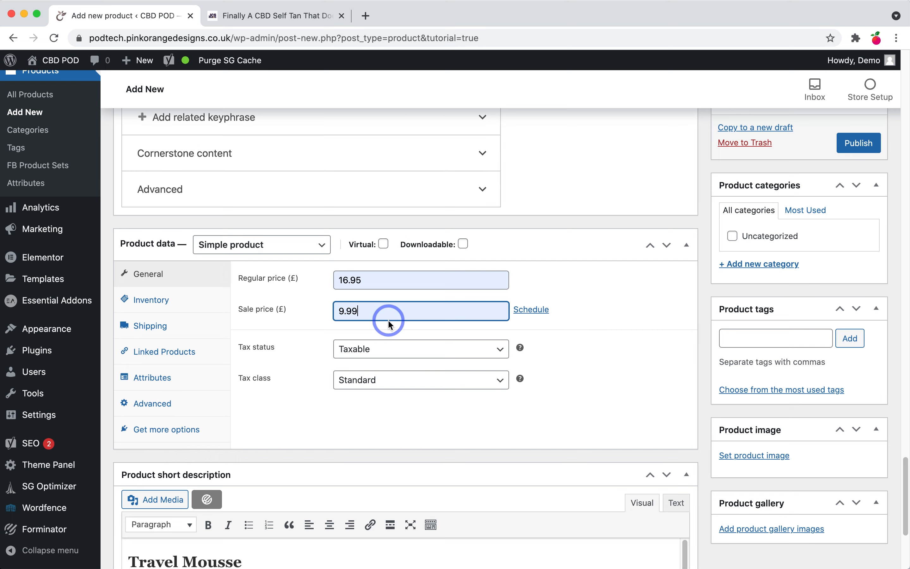
Step: Set the product SKU to M-100 under Inventory, leaving it In stock
{"action": "left_click", "coordinate": [177, 305]}
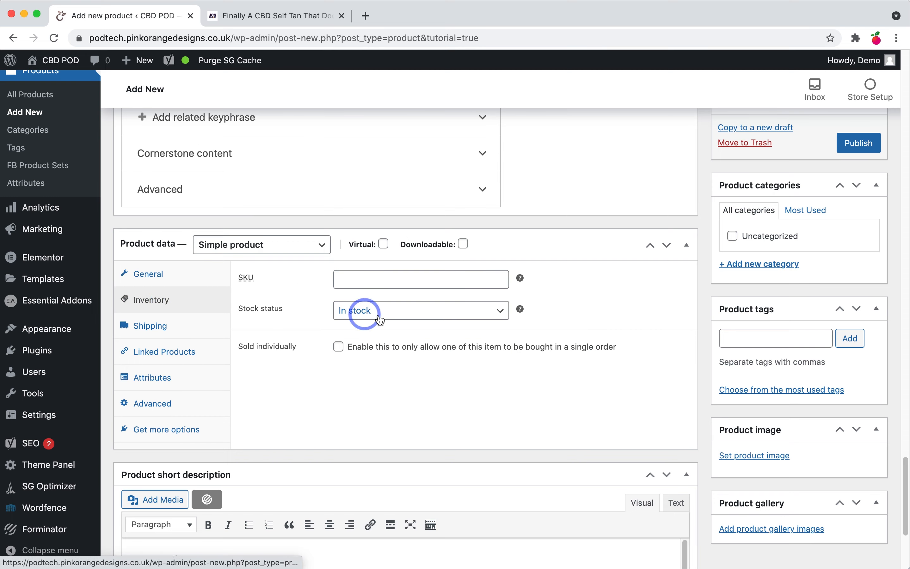
{"action": "left_click", "coordinate": [380, 280]}
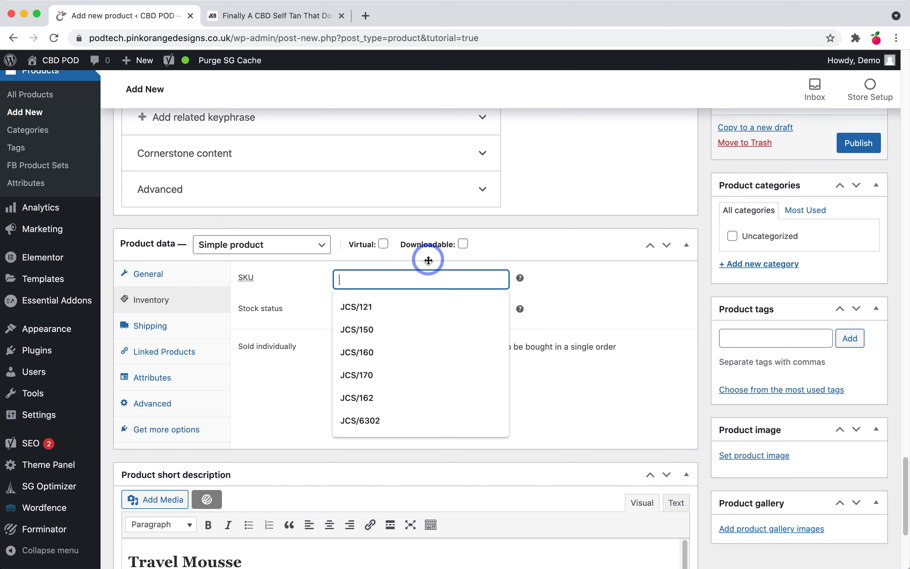
{"action": "type", "text": "M"}
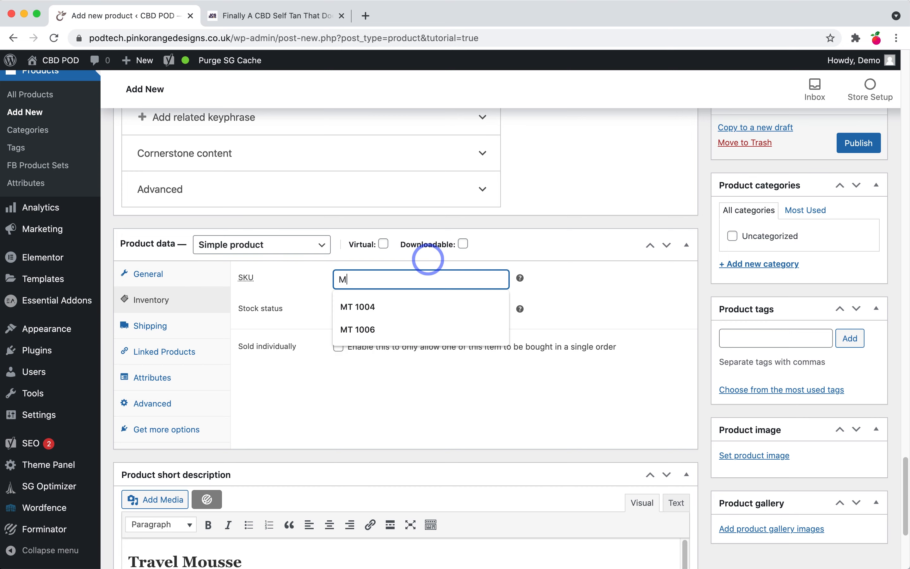
{"action": "type", "text": "-100"}
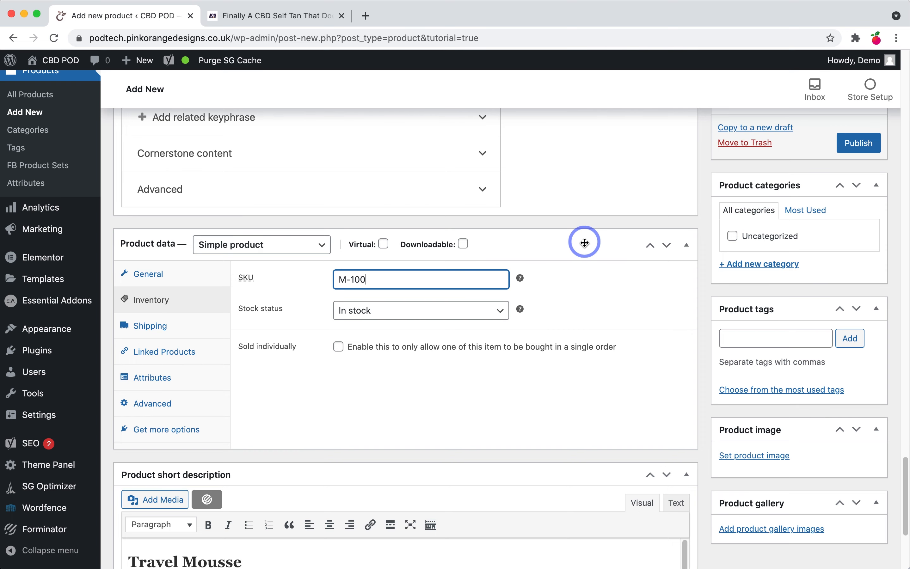
{"action": "scroll", "coordinate": [527, 275], "scroll_direction": "down", "scroll_amount": 5}
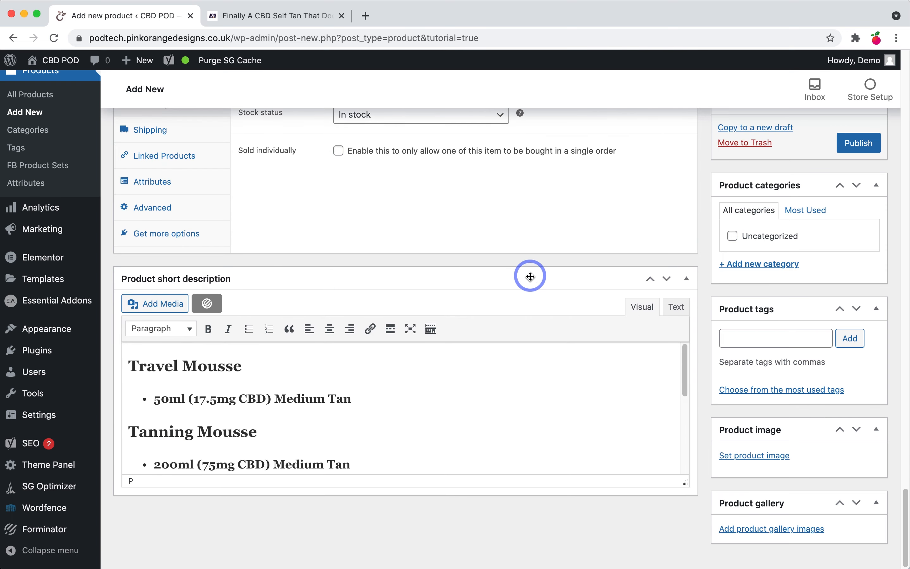
{"action": "scroll", "coordinate": [527, 274], "scroll_direction": "up", "scroll_amount": 5}
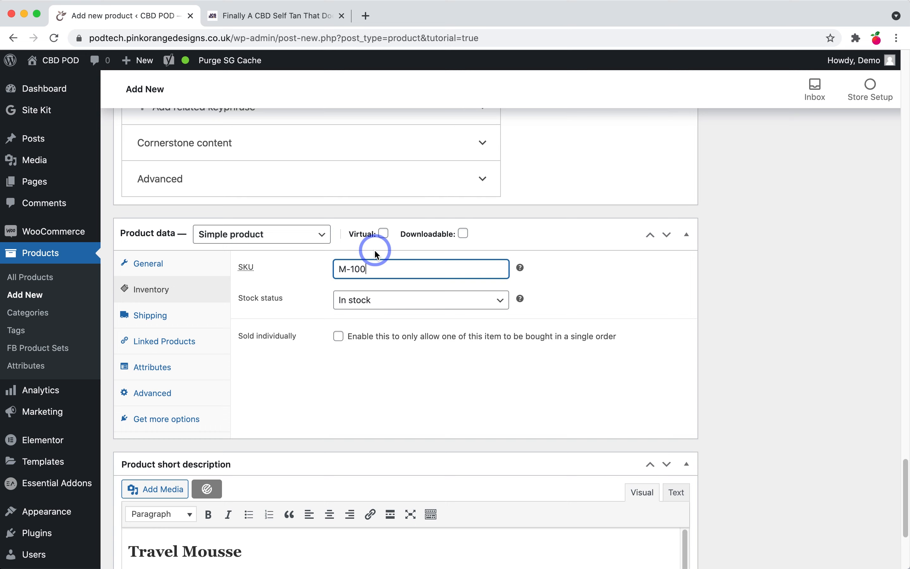
Step: Tick and untick Virtual and Downloadable, keeping it a simple physical product
{"action": "left_click", "coordinate": [384, 234]}
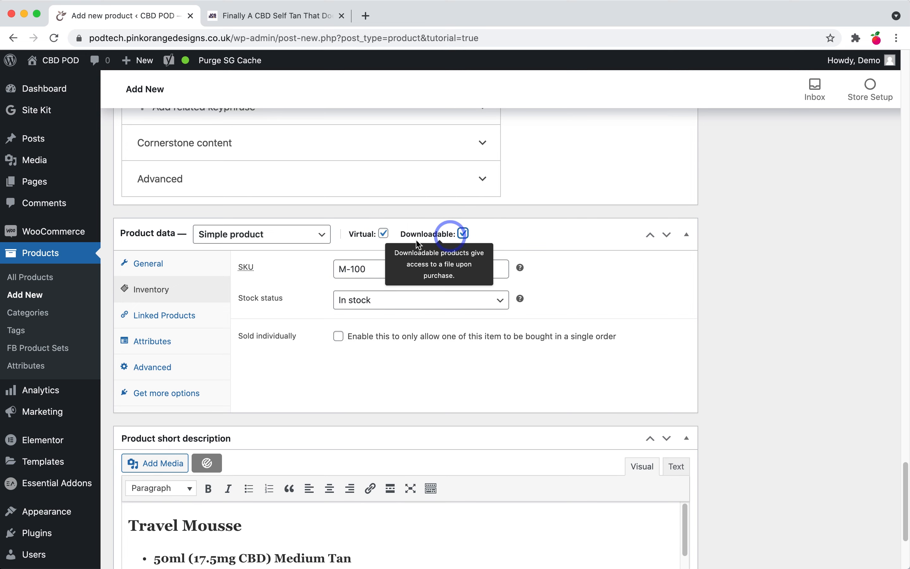
{"action": "left_click", "coordinate": [463, 234]}
{"action": "left_click", "coordinate": [463, 233]}
{"action": "left_click", "coordinate": [384, 233]}
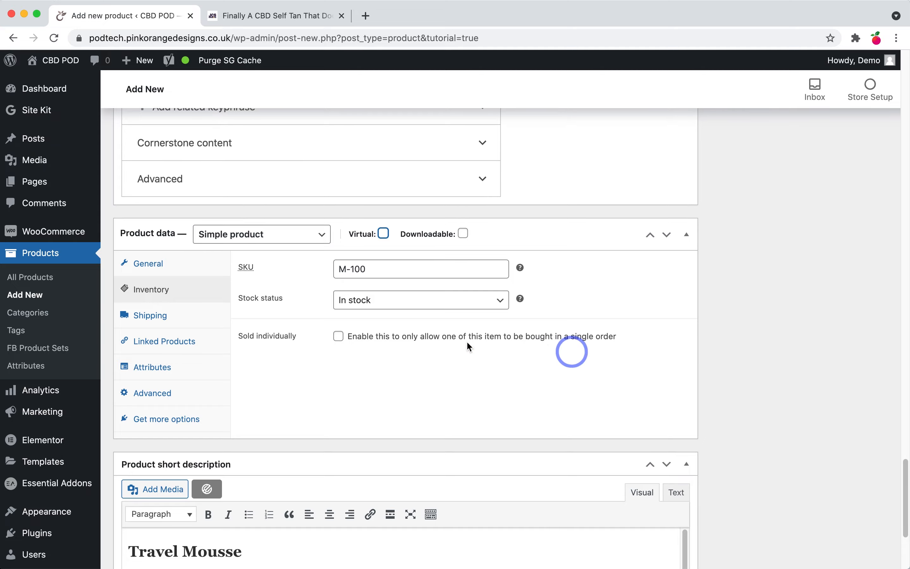
{"action": "scroll", "coordinate": [687, 288], "scroll_direction": "up", "scroll_amount": 10}
Step: Add a new Skin Care product category, leaving it checked for this product
{"action": "scroll", "coordinate": [687, 287], "scroll_direction": "up", "scroll_amount": 15}
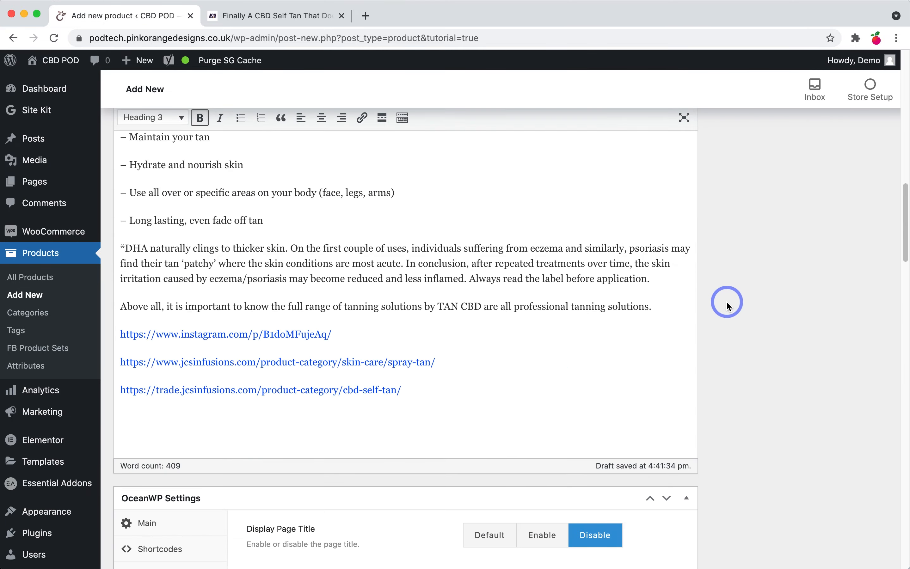
{"action": "scroll", "coordinate": [732, 309], "scroll_direction": "down", "scroll_amount": 9}
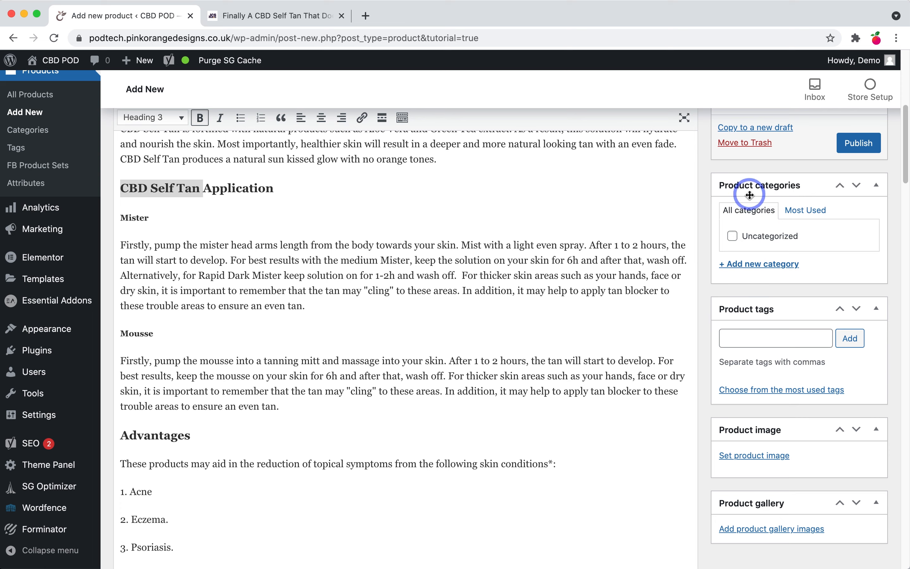
{"action": "left_click", "coordinate": [763, 270]}
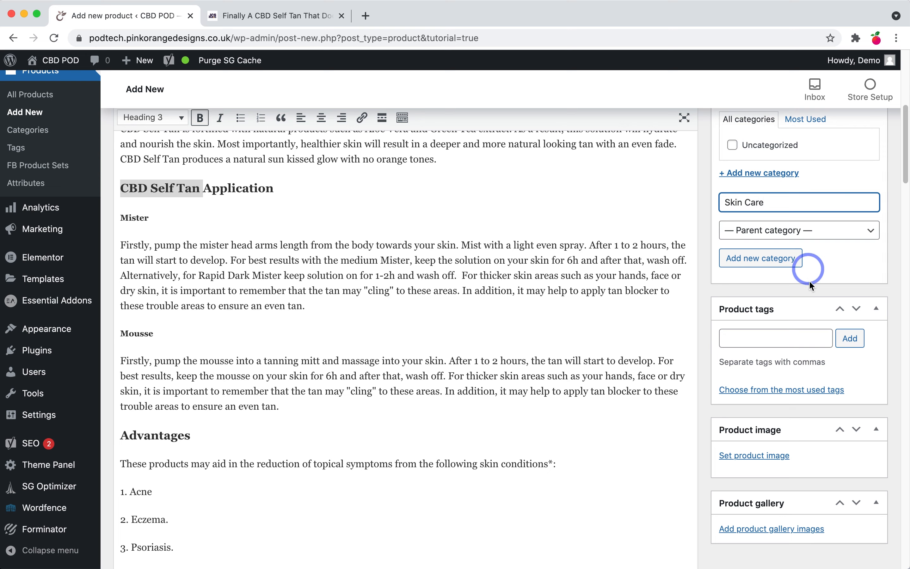
{"action": "left_click", "coordinate": [789, 264]}
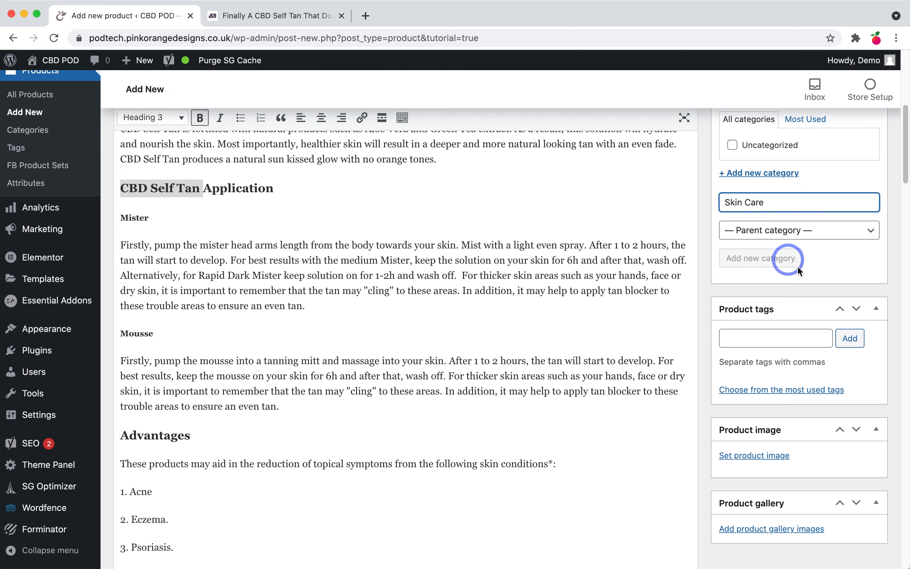
Step: Enter the tags cosmetics, Skin care, tanning in the Product tags field
{"action": "scroll", "coordinate": [797, 268], "scroll_direction": "up", "scroll_amount": 10}
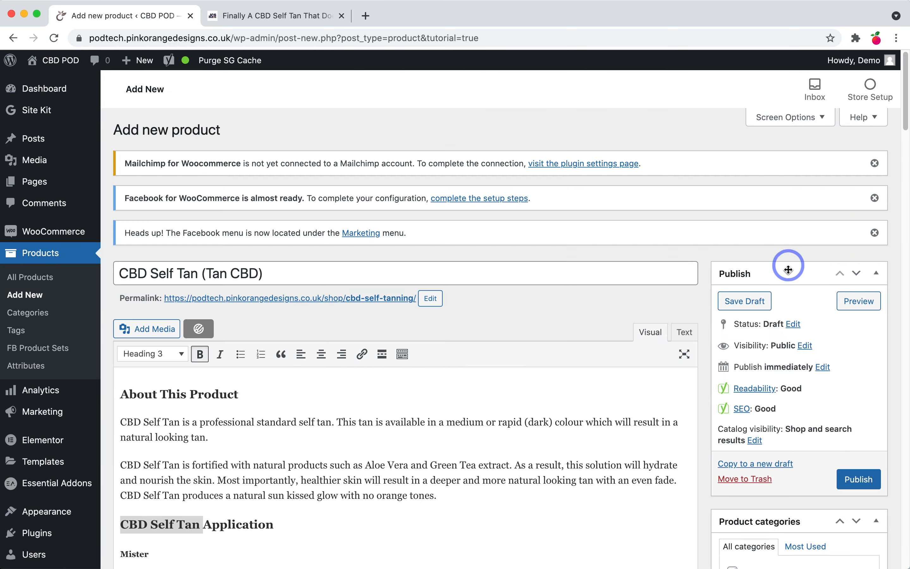
{"action": "scroll", "coordinate": [789, 266], "scroll_direction": "down", "scroll_amount": 7}
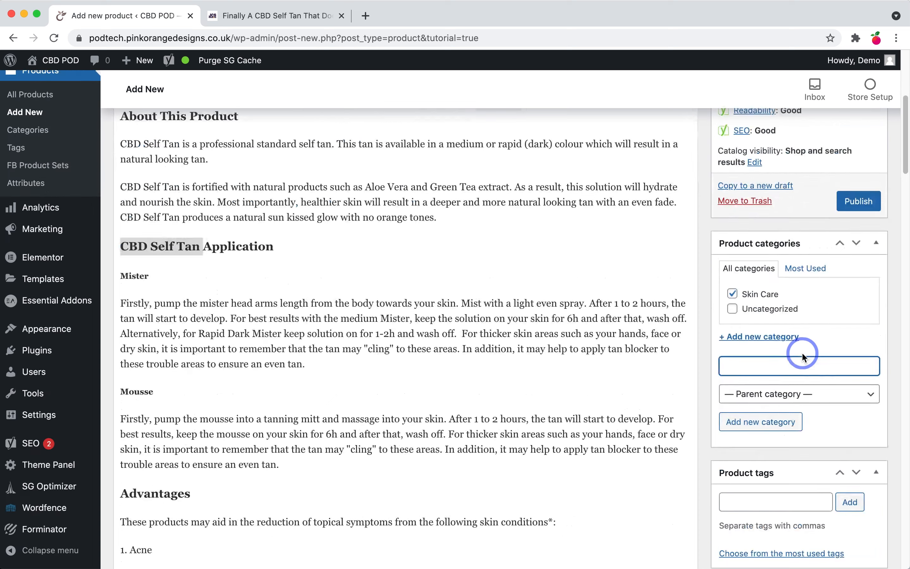
{"action": "scroll", "coordinate": [803, 352], "scroll_direction": "down", "scroll_amount": 1}
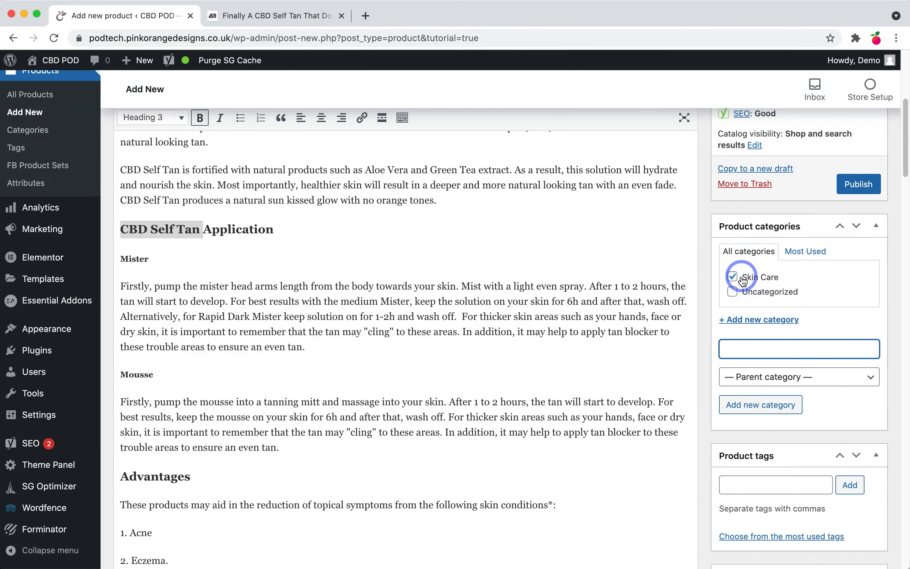
{"action": "scroll", "coordinate": [813, 332], "scroll_direction": "down", "scroll_amount": 1}
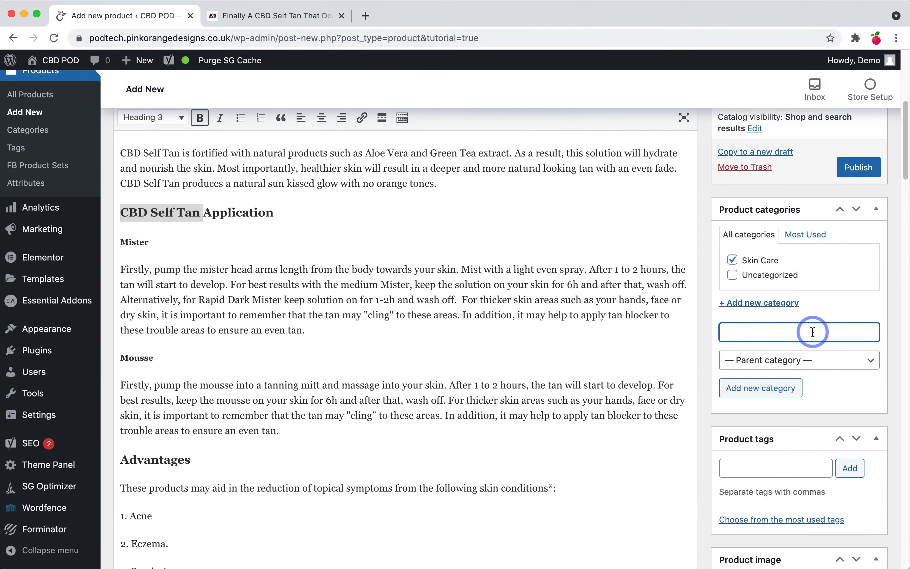
{"action": "scroll", "coordinate": [813, 332], "scroll_direction": "down", "scroll_amount": 3}
{"action": "left_click", "coordinate": [806, 381]}
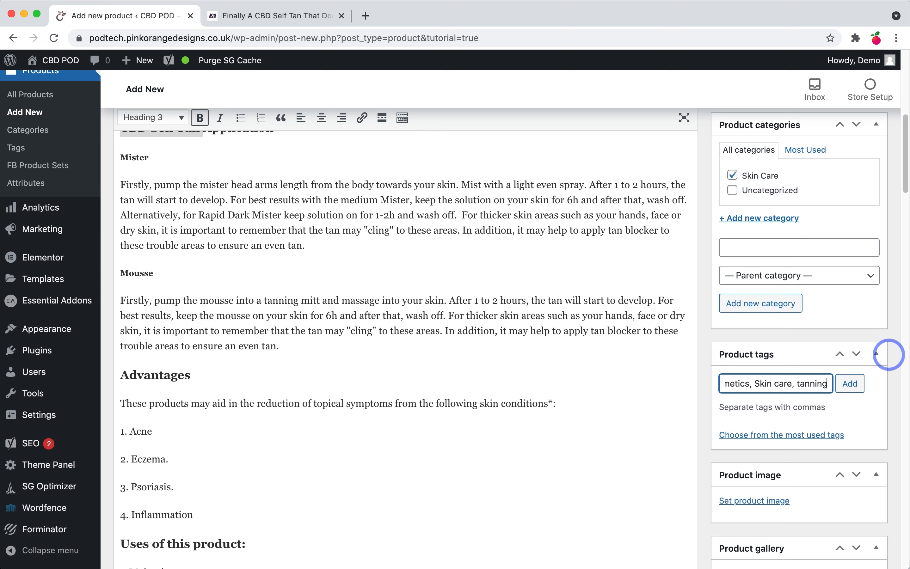
Step: Add the tags cosmetics, Skin care and tanning to the product
{"action": "left_click", "coordinate": [852, 384]}
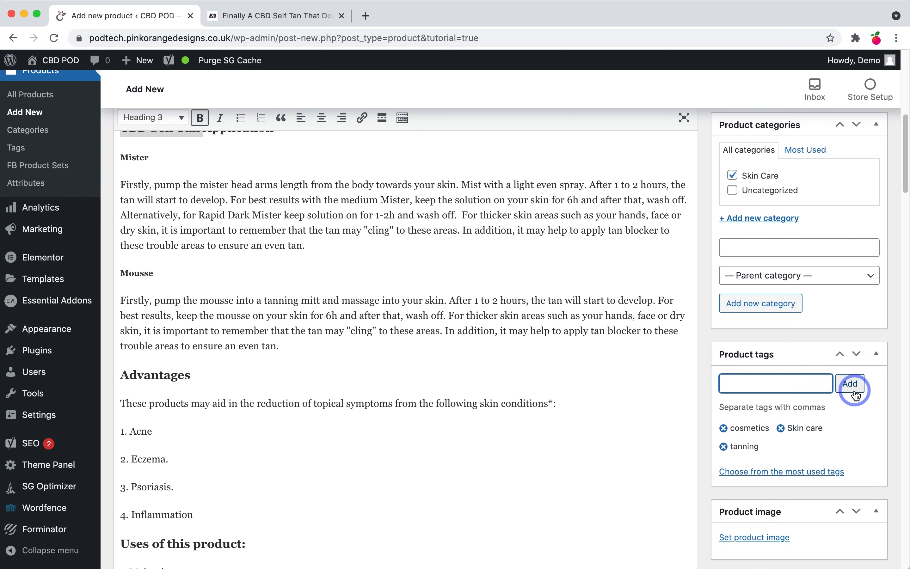
{"action": "left_click_drag", "start_coordinate": [721, 407], "coordinate": [828, 408]}
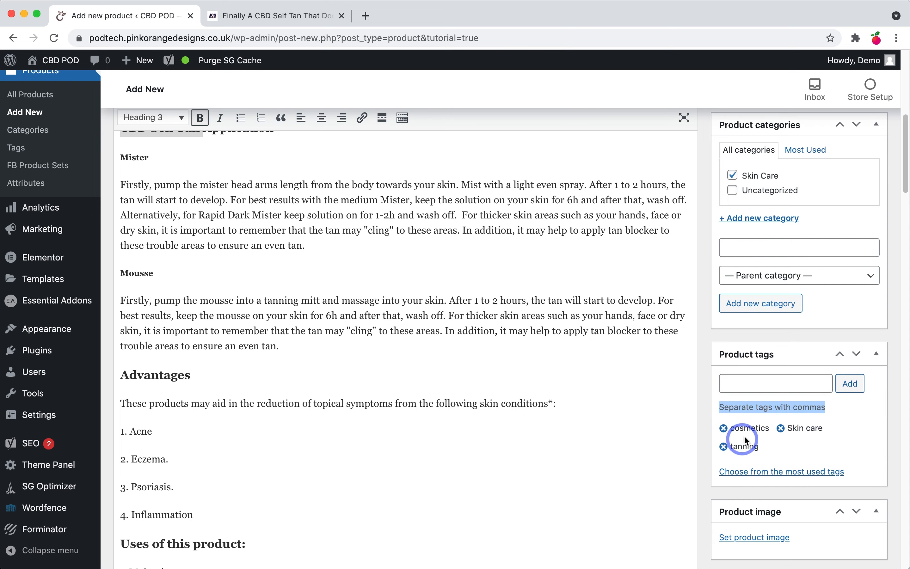
{"action": "scroll", "coordinate": [832, 480], "scroll_direction": "down", "scroll_amount": 3}
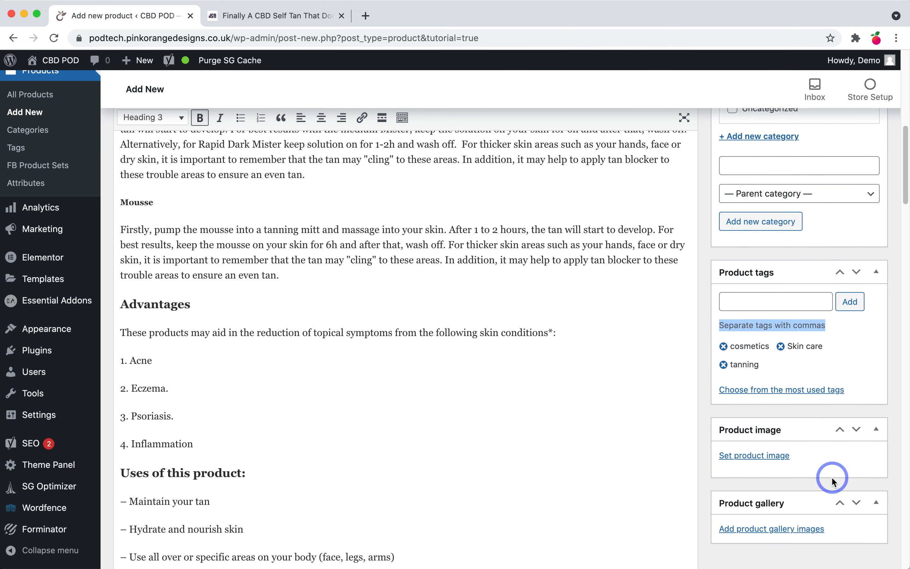
Step: Open the Set product image dialog showing the Media Library's product photos
{"action": "left_click", "coordinate": [766, 456]}
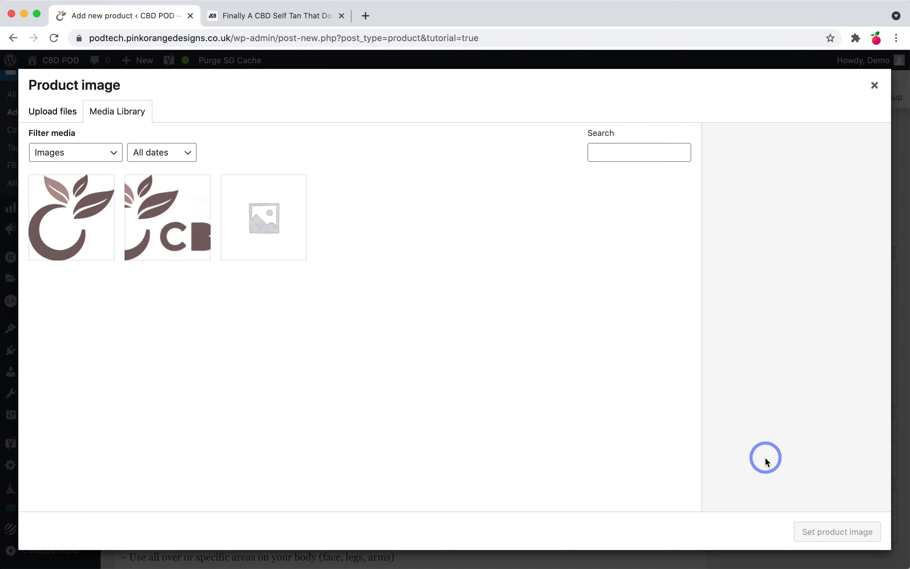
{"action": "mouse_move", "coordinate": [284, 564]}
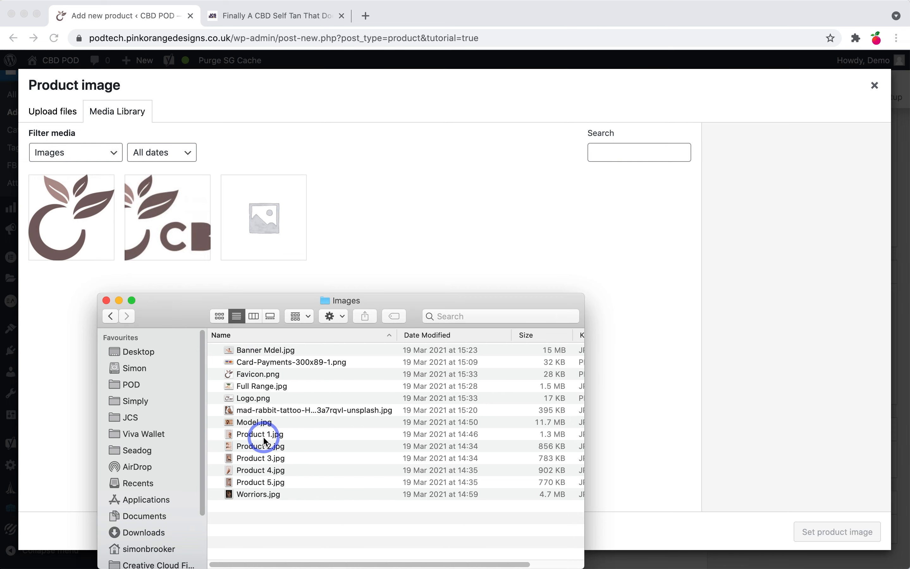
{"action": "left_click", "coordinate": [264, 438]}
{"action": "key", "text": "space"}
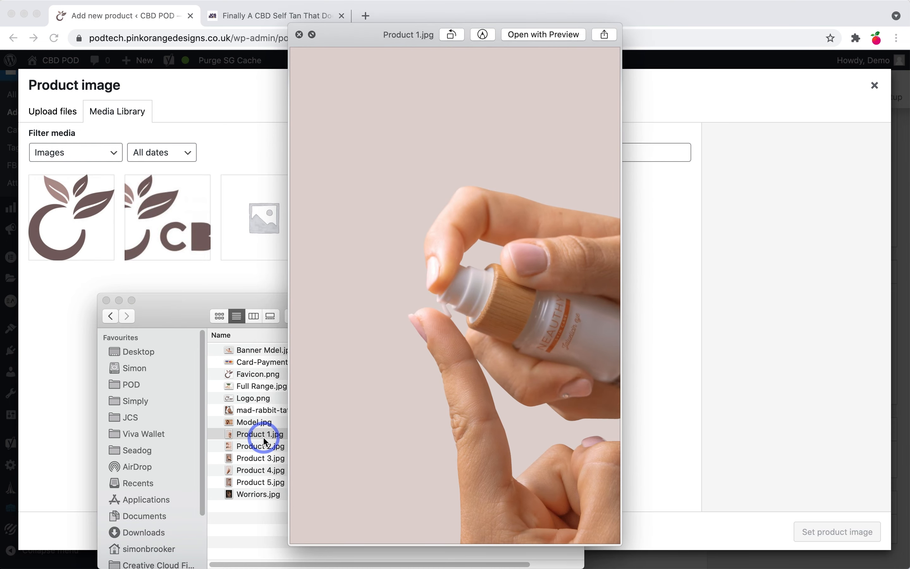
{"action": "key", "text": "Down"}
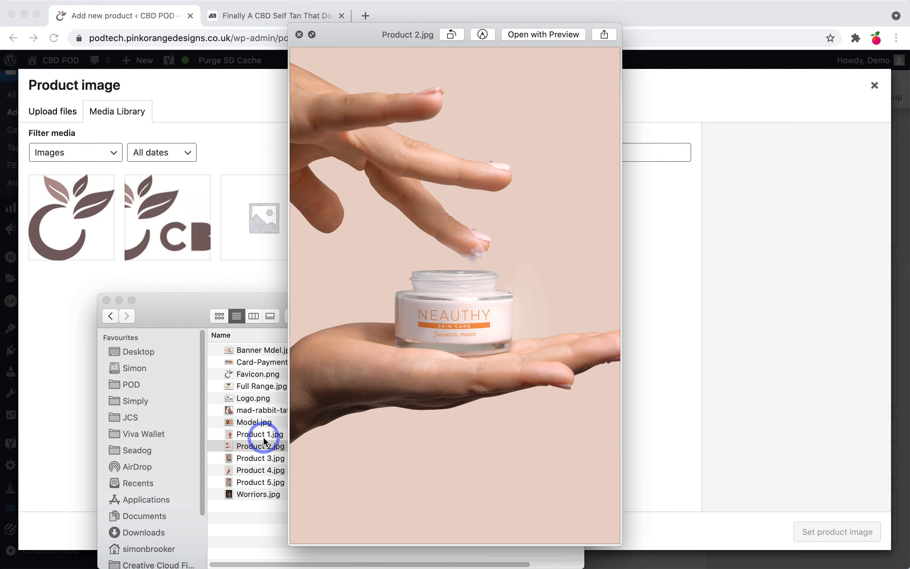
{"action": "key", "text": "Down"}
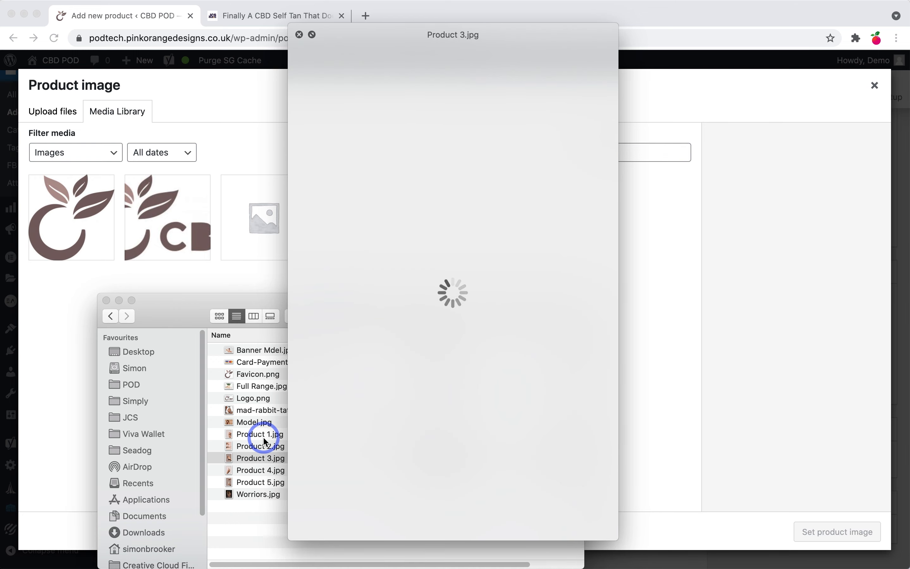
{"action": "key", "text": "Down"}
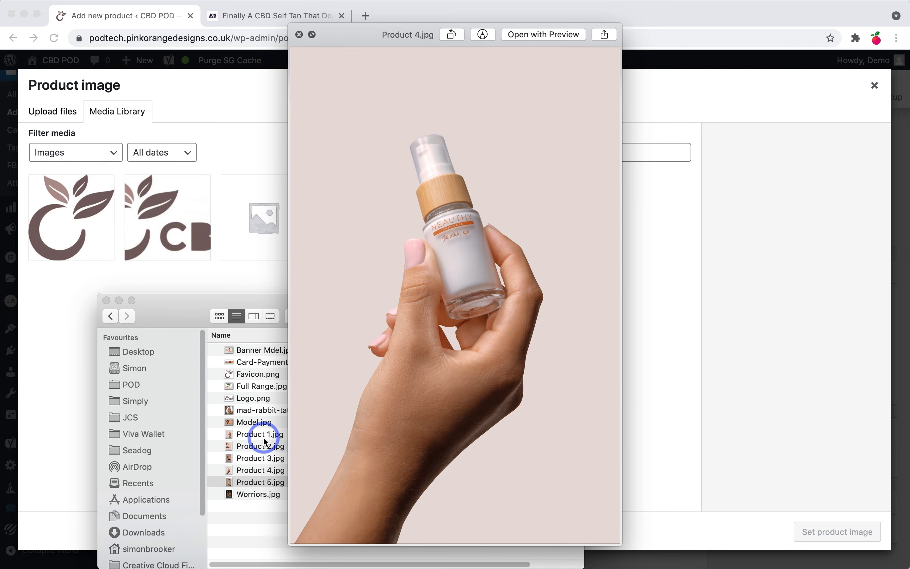
{"action": "key", "text": "Down"}
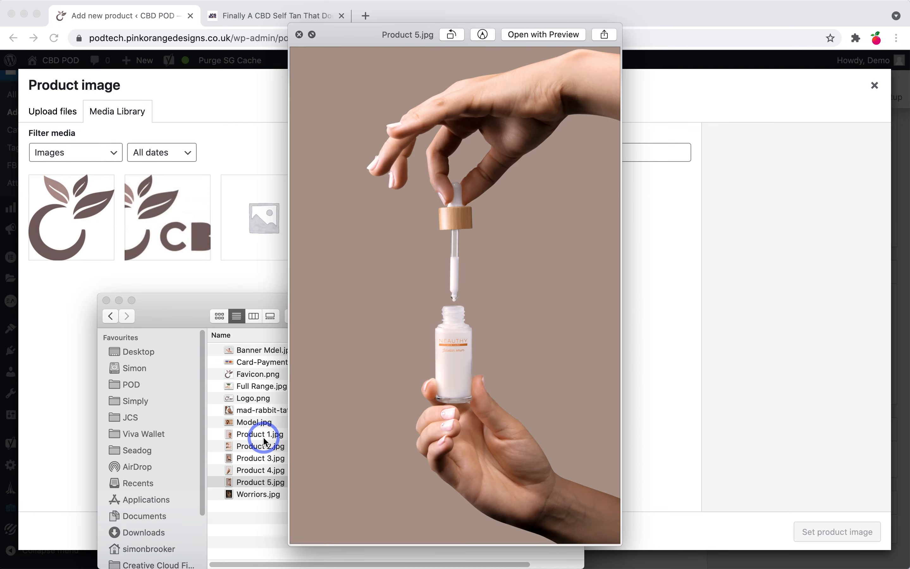
{"action": "key", "text": "space"}
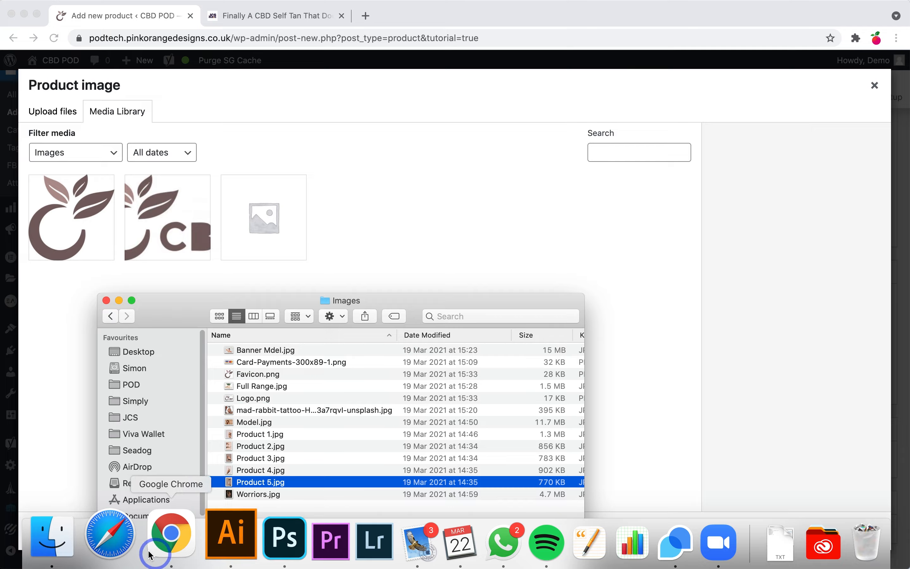
{"action": "left_click", "coordinate": [134, 544]}
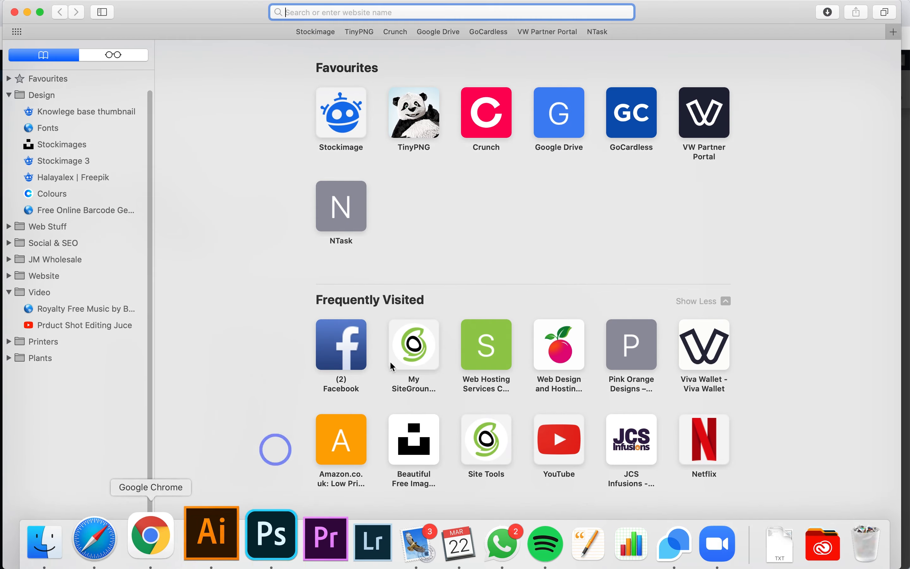
Step: Open the TinyPNG site alongside the Finder Images folder window
{"action": "left_click", "coordinate": [421, 124]}
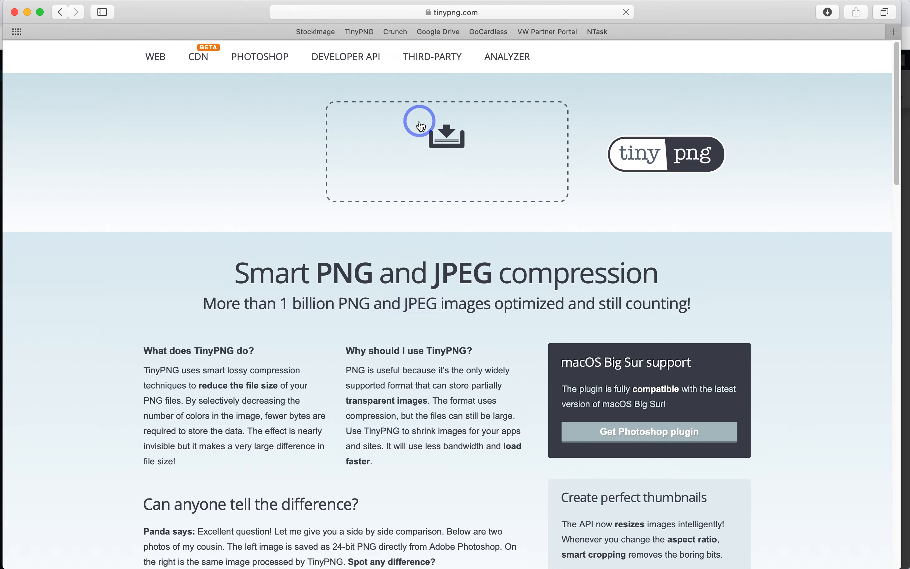
{"action": "key", "text": "ctrl+Up"}
{"action": "left_click", "coordinate": [163, 416]}
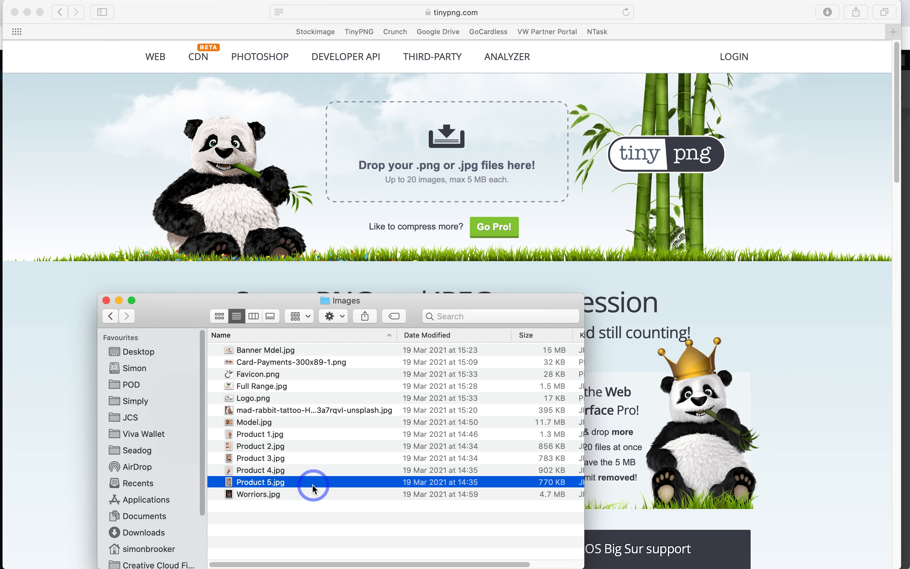
Step: Drag Product 1.jpg through Product 5.jpg onto TinyPNG's drop zone for compression
{"action": "mouse_move", "coordinate": [497, 565]}
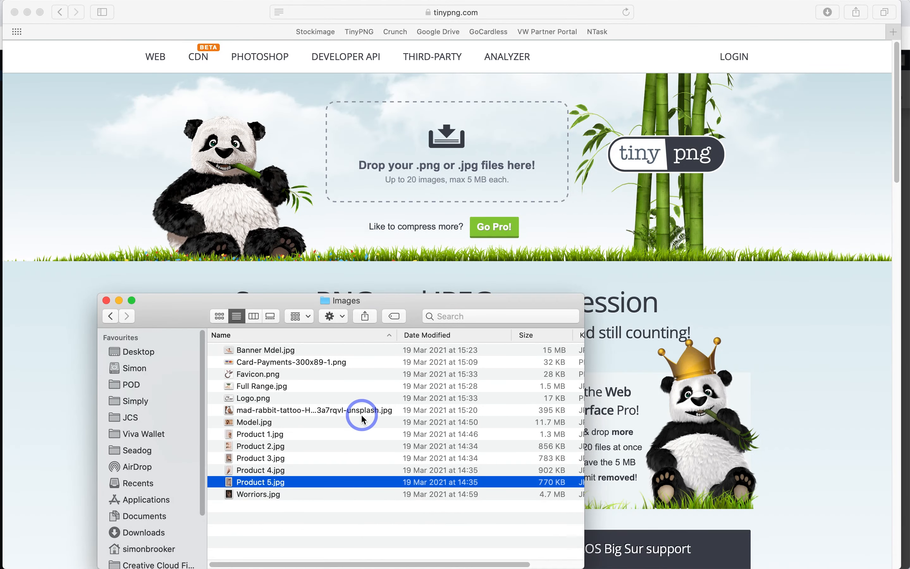
{"action": "left_click", "coordinate": [265, 437], "text": "shift"}
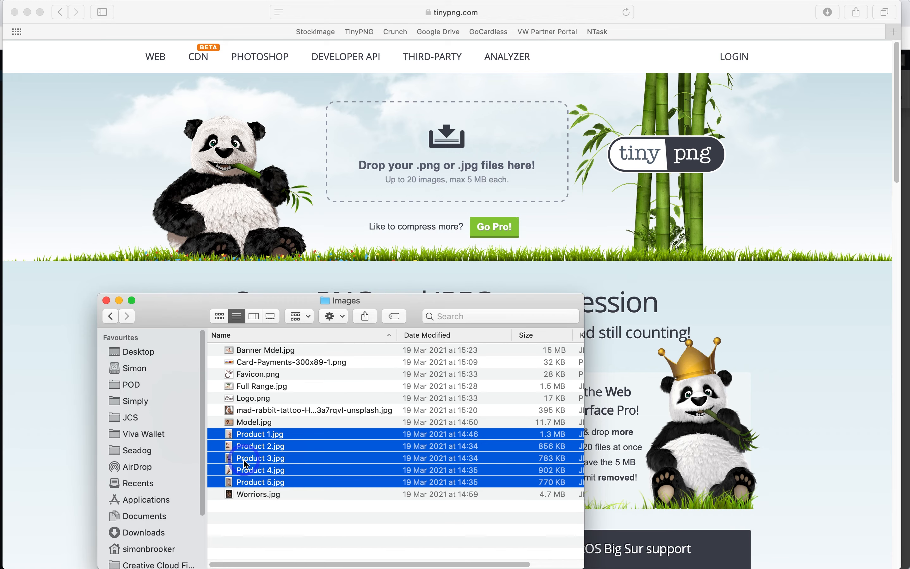
{"action": "left_click_drag", "start_coordinate": [246, 465], "coordinate": [459, 169]}
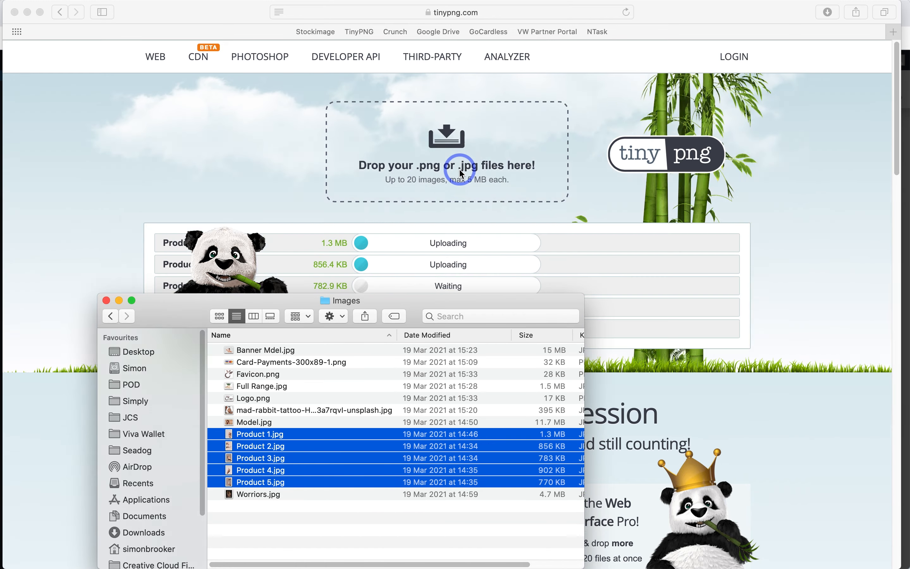
{"action": "left_click", "coordinate": [459, 170]}
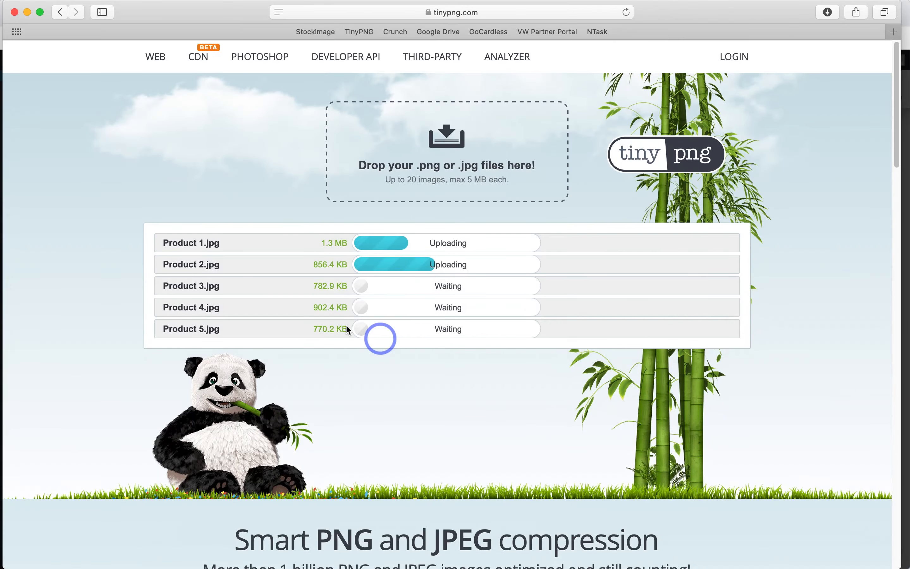
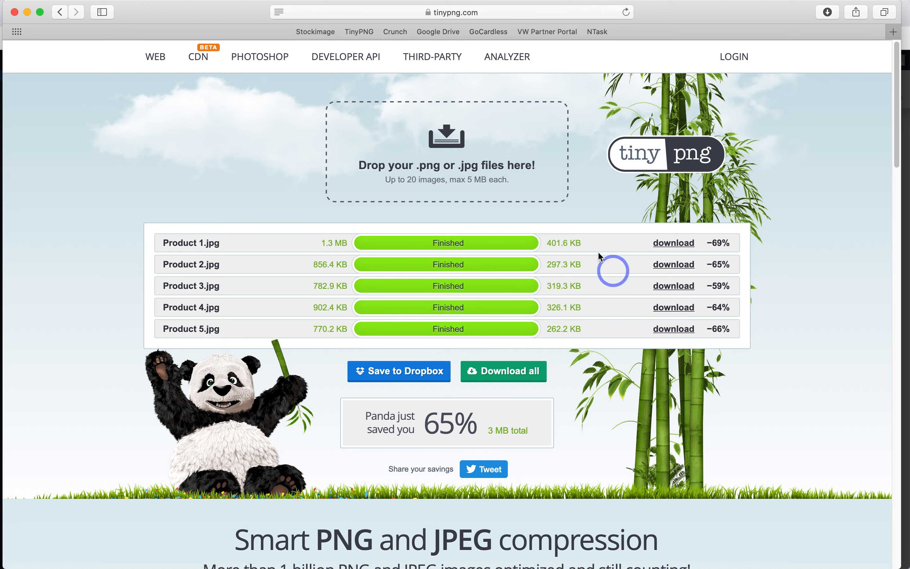
Step: Download all five compressed images as the tinified-3 folder and select it in Safari's downloads
{"action": "left_click", "coordinate": [515, 375]}
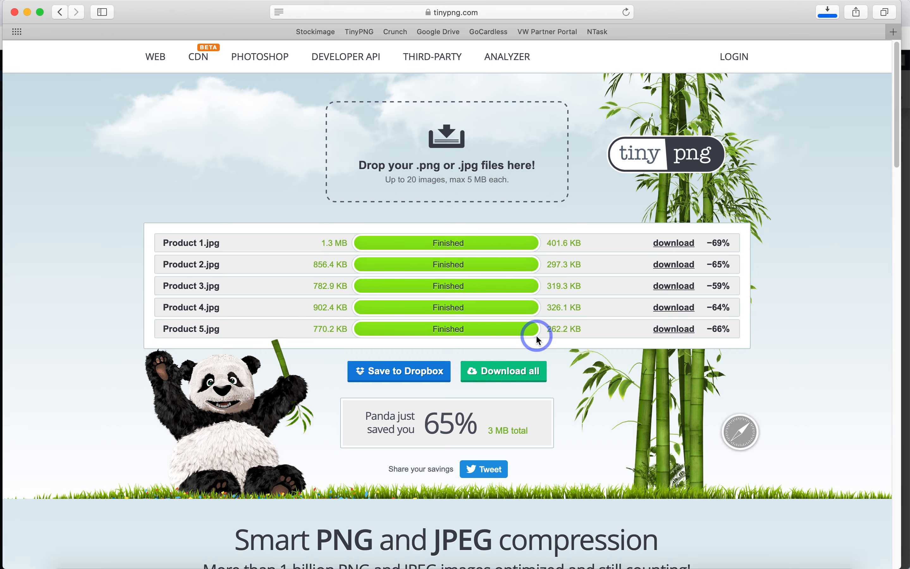
{"action": "left_click", "coordinate": [829, 13]}
{"action": "left_click", "coordinate": [699, 72]}
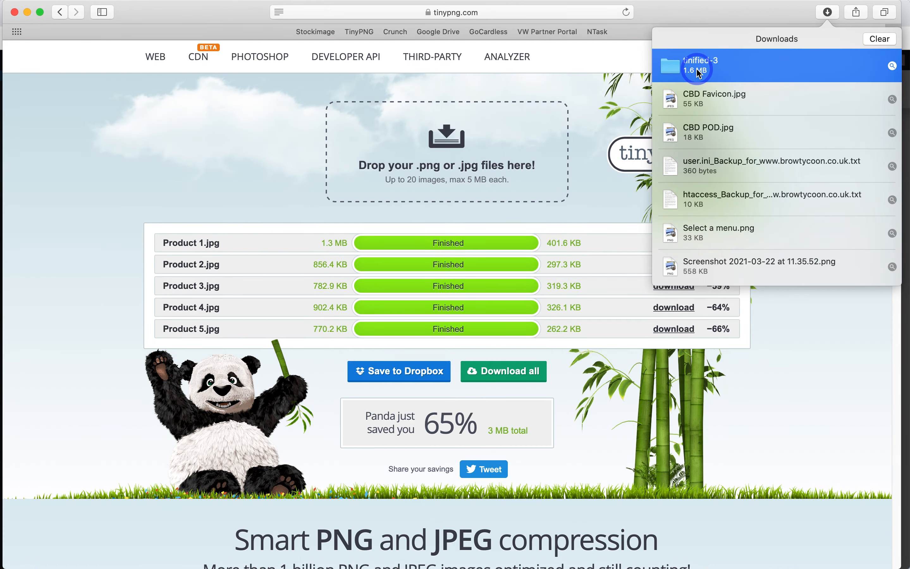
Step: Move the five compressed Product files from tinified-3 into Images, replacing all the originals
{"action": "double_click", "coordinate": [699, 72]}
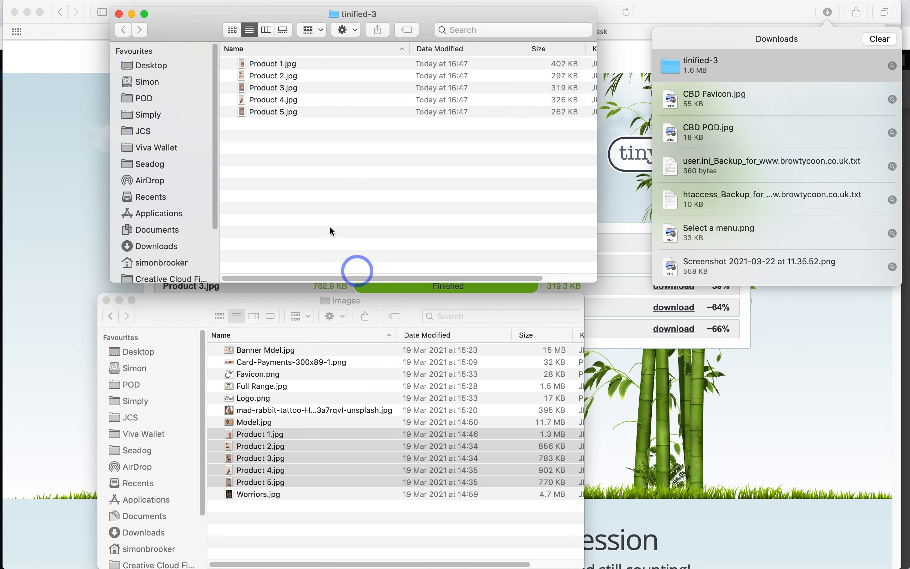
{"action": "left_click_drag", "start_coordinate": [260, 160], "coordinate": [300, 429]}
{"action": "left_click", "coordinate": [485, 291]}
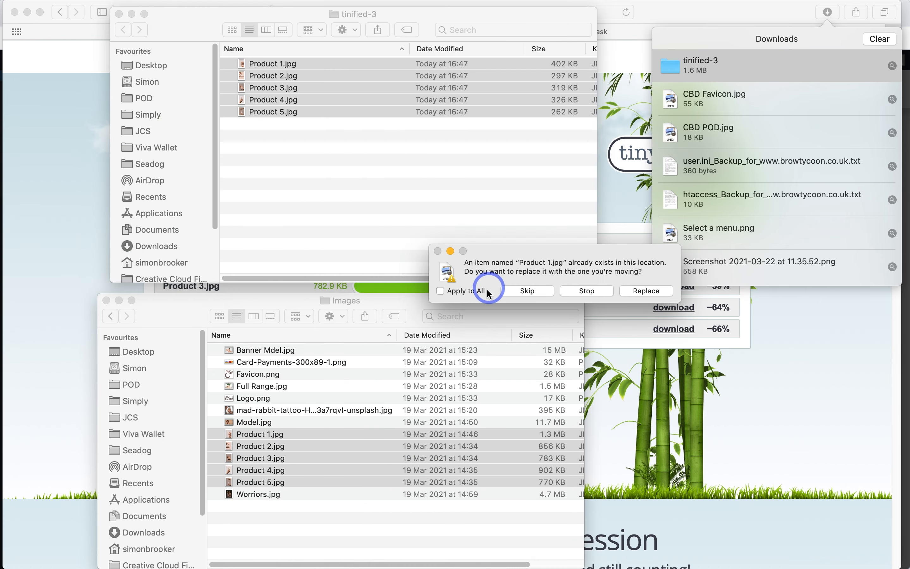
{"action": "left_click", "coordinate": [638, 291]}
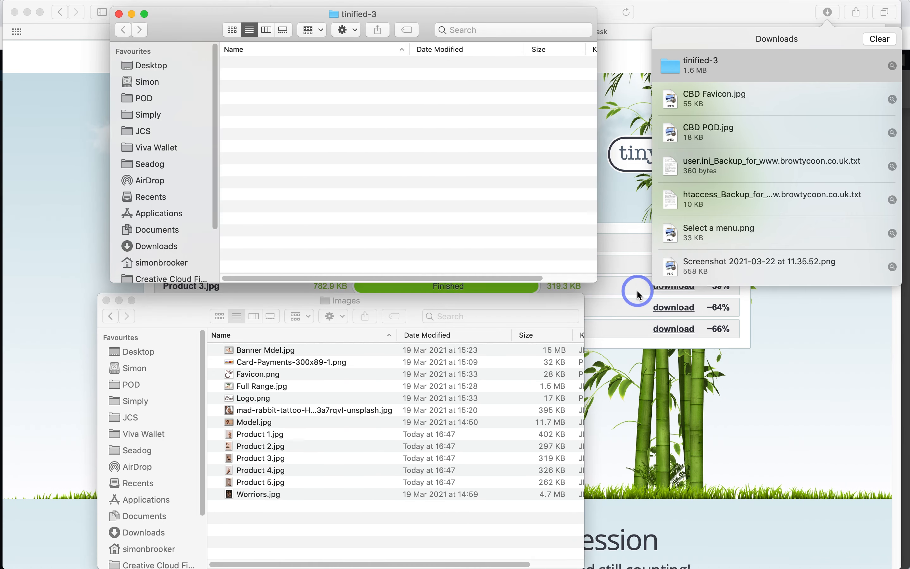
{"action": "left_click", "coordinate": [119, 13]}
Step: Upload the five compressed Product files from Finder into the WooCommerce Media Library
{"action": "left_click", "coordinate": [16, 13]}
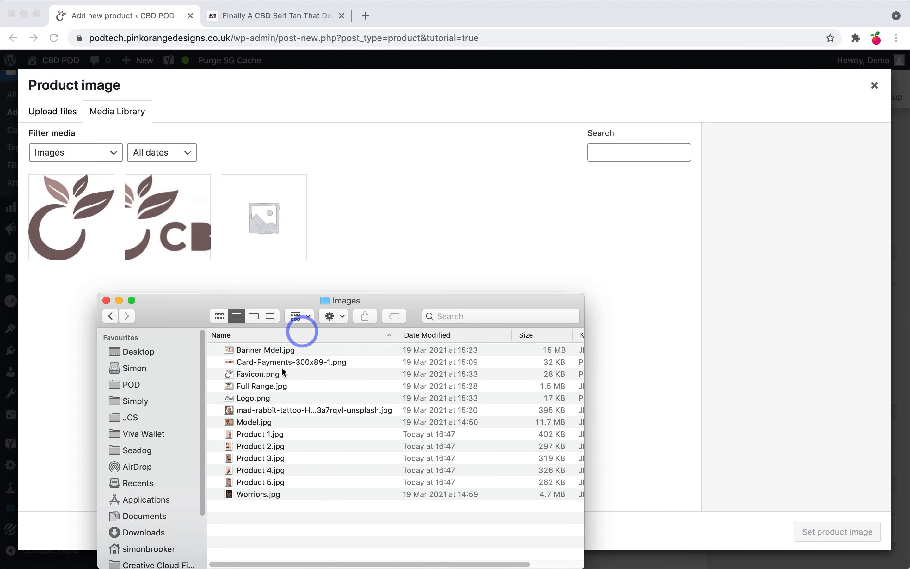
{"action": "left_click", "coordinate": [264, 482]}
{"action": "left_click", "coordinate": [265, 437], "text": "shift"}
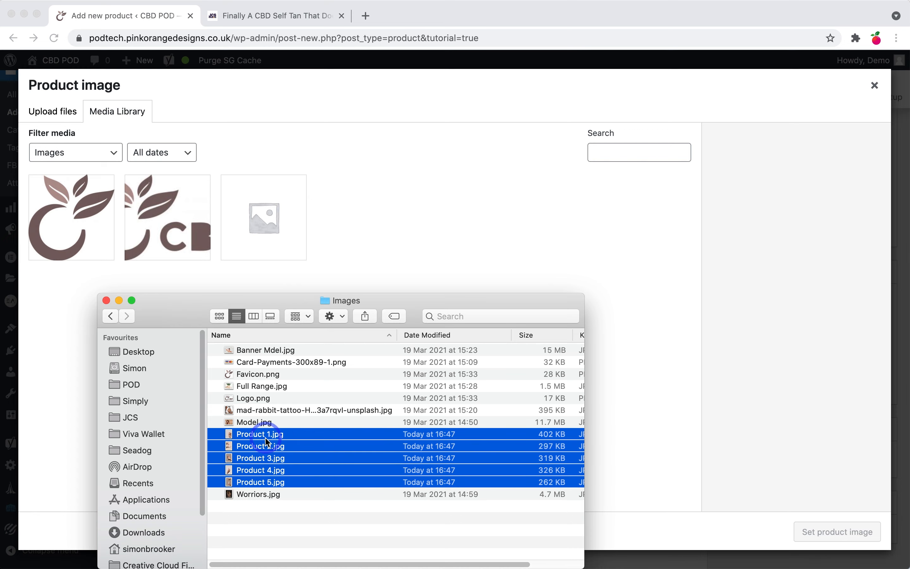
{"action": "left_click_drag", "start_coordinate": [265, 466], "coordinate": [405, 205]}
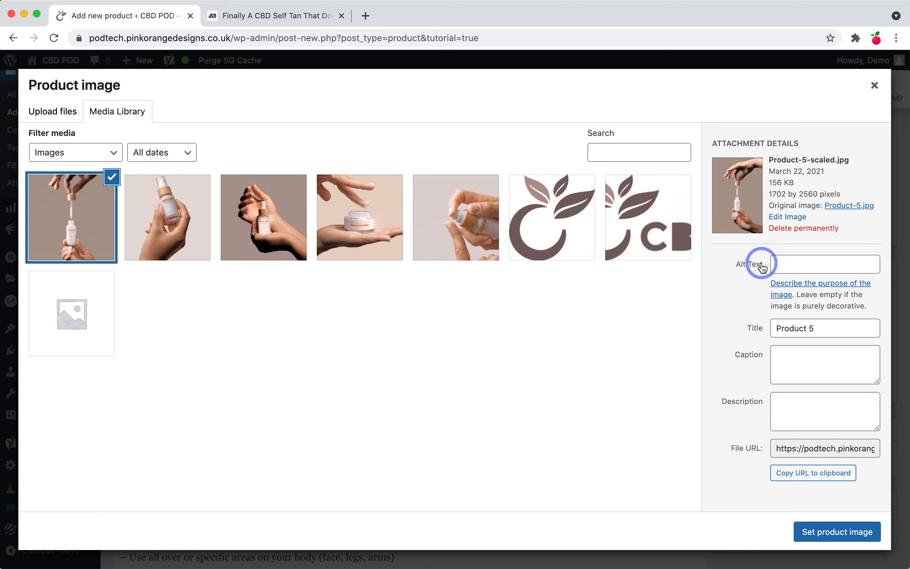
{"action": "left_click", "coordinate": [875, 85]}
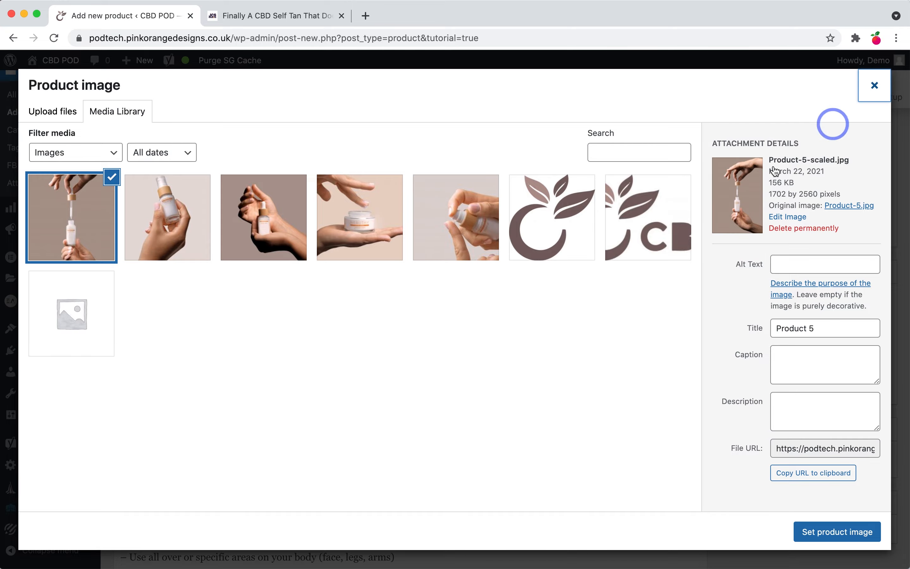
Step: Select the focus keyphrase 'CBD Self Tan' to copy it
{"action": "scroll", "coordinate": [258, 368], "scroll_direction": "down", "scroll_amount": 10}
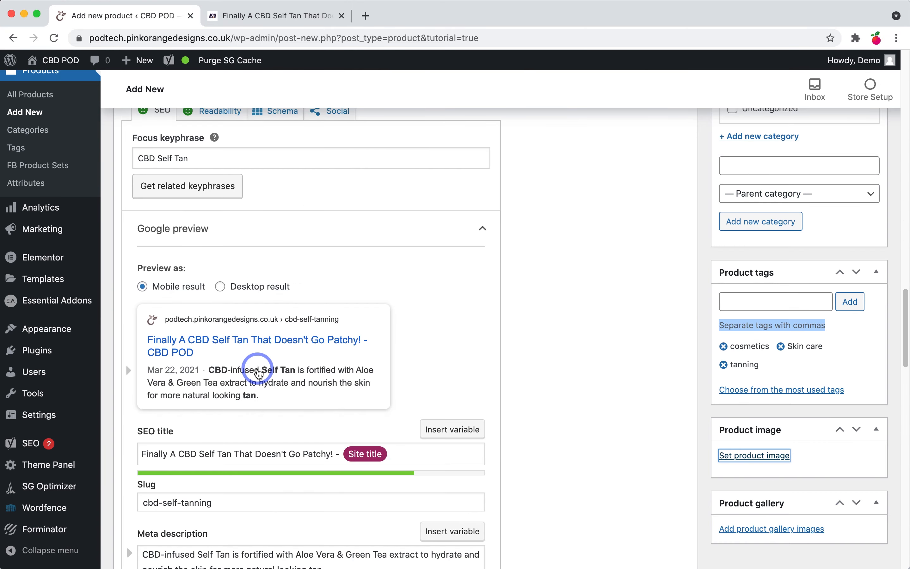
{"action": "scroll", "coordinate": [258, 373], "scroll_direction": "down", "scroll_amount": 10}
{"action": "scroll", "coordinate": [254, 368], "scroll_direction": "up", "scroll_amount": 8}
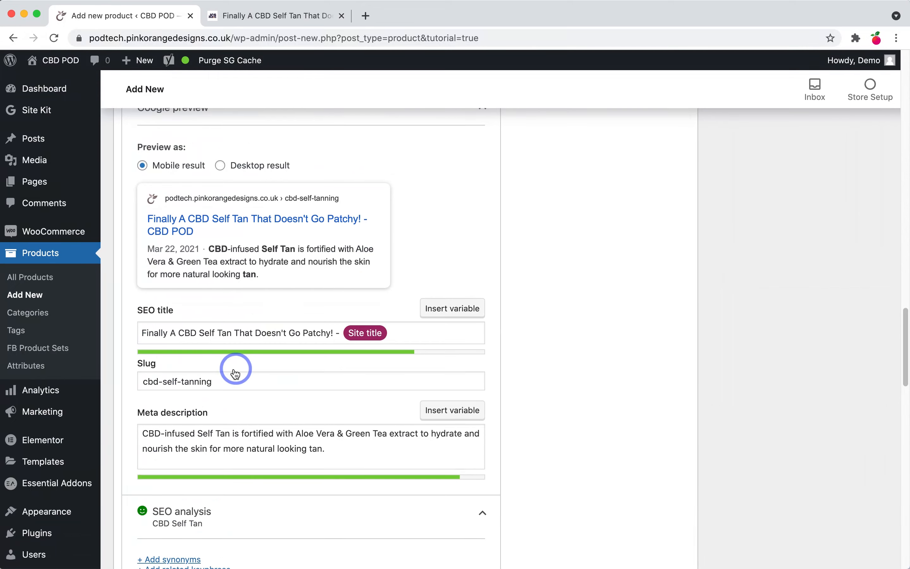
{"action": "scroll", "coordinate": [236, 374], "scroll_direction": "up", "scroll_amount": 5}
{"action": "left_click", "coordinate": [168, 225]}
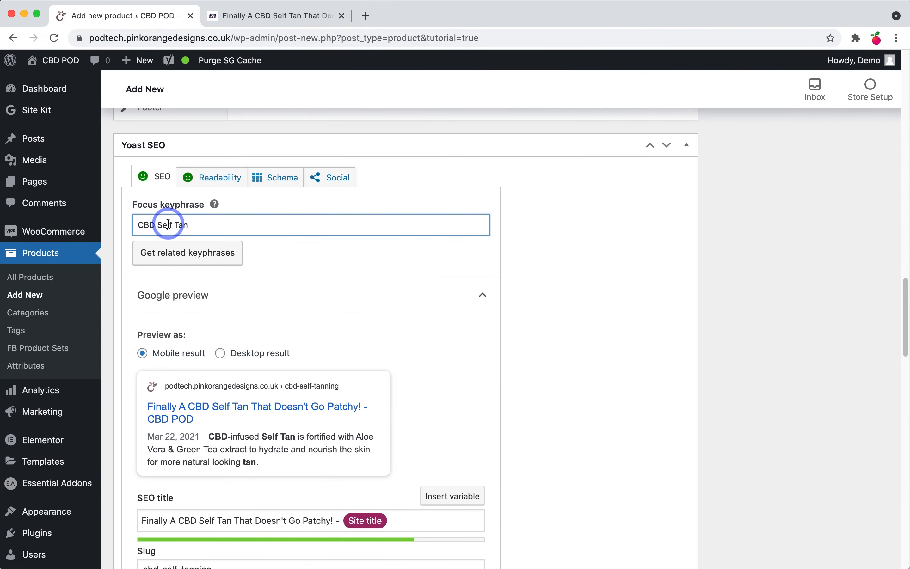
{"action": "triple_click", "coordinate": [169, 225]}
{"action": "key", "text": "super+c"}
Step: Set Product 5 as the product image with alt text 'CBD Self Tan'
{"action": "scroll", "coordinate": [791, 376], "scroll_direction": "up", "scroll_amount": 10}
{"action": "scroll", "coordinate": [790, 373], "scroll_direction": "up", "scroll_amount": 15}
{"action": "scroll", "coordinate": [791, 392], "scroll_direction": "down", "scroll_amount": 5}
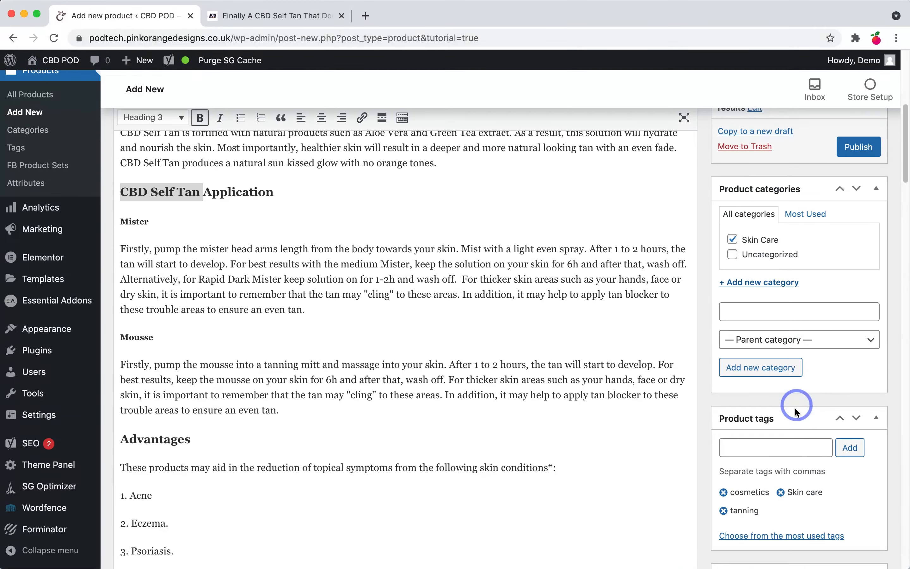
{"action": "scroll", "coordinate": [797, 408], "scroll_direction": "down", "scroll_amount": 3}
{"action": "left_click", "coordinate": [770, 499]}
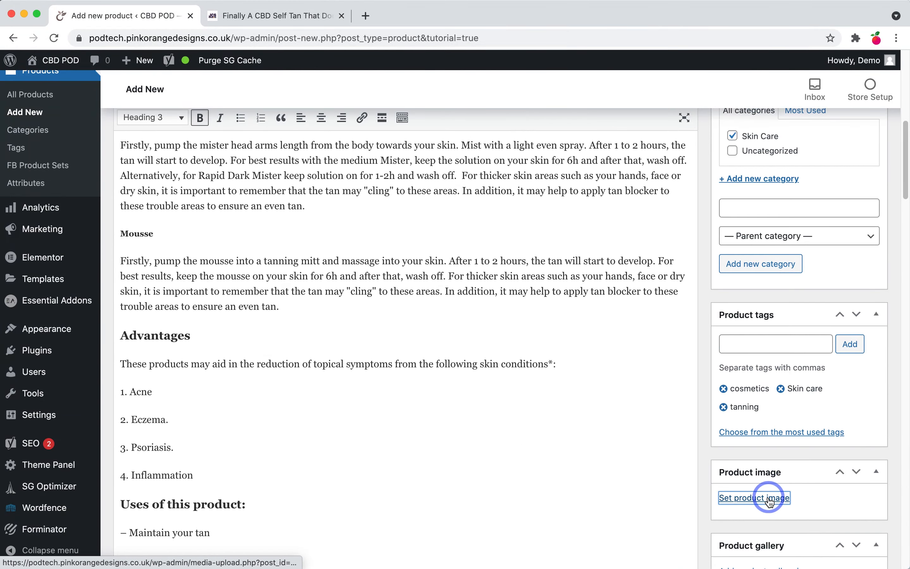
{"action": "left_click", "coordinate": [81, 222]}
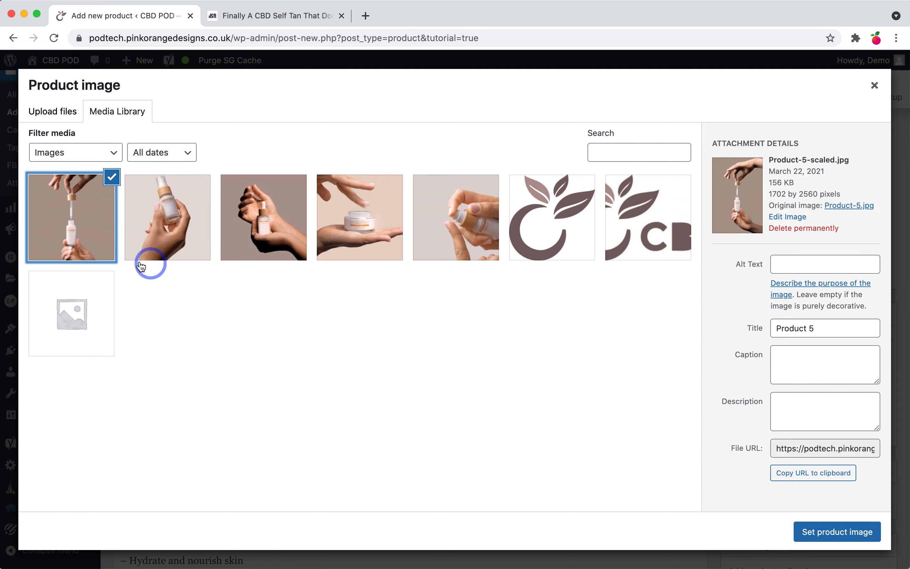
{"action": "left_click", "coordinate": [797, 263]}
{"action": "key", "text": "super+v"}
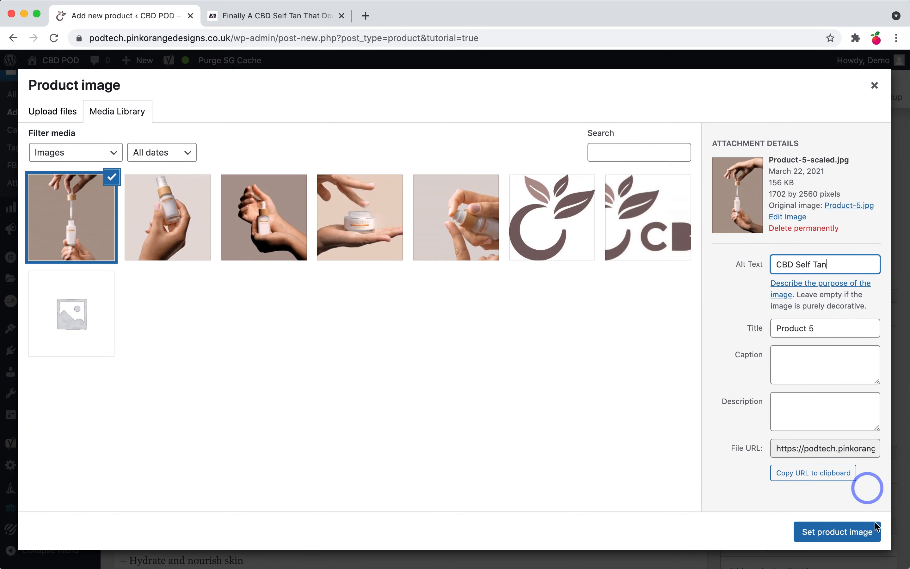
{"action": "left_click", "coordinate": [857, 541]}
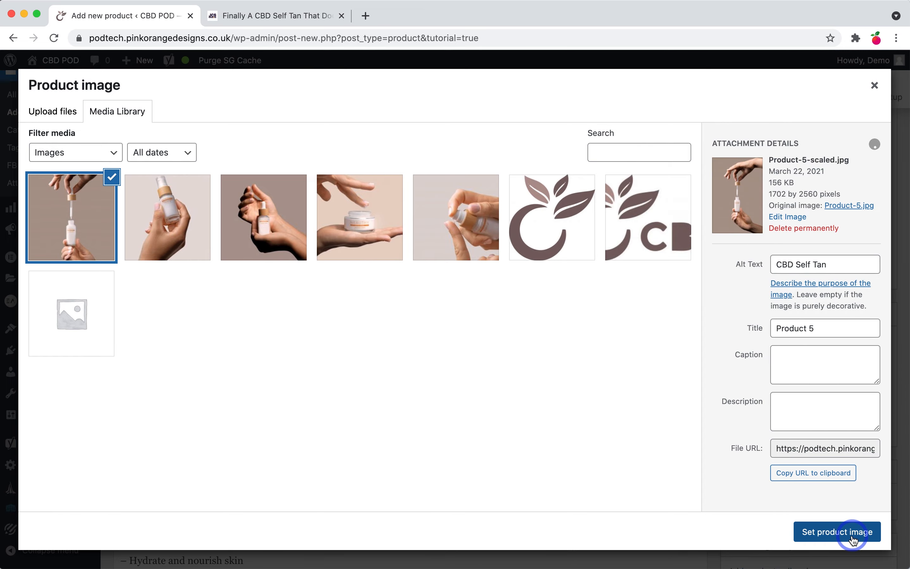
{"action": "scroll", "coordinate": [791, 452], "scroll_direction": "down", "scroll_amount": 5}
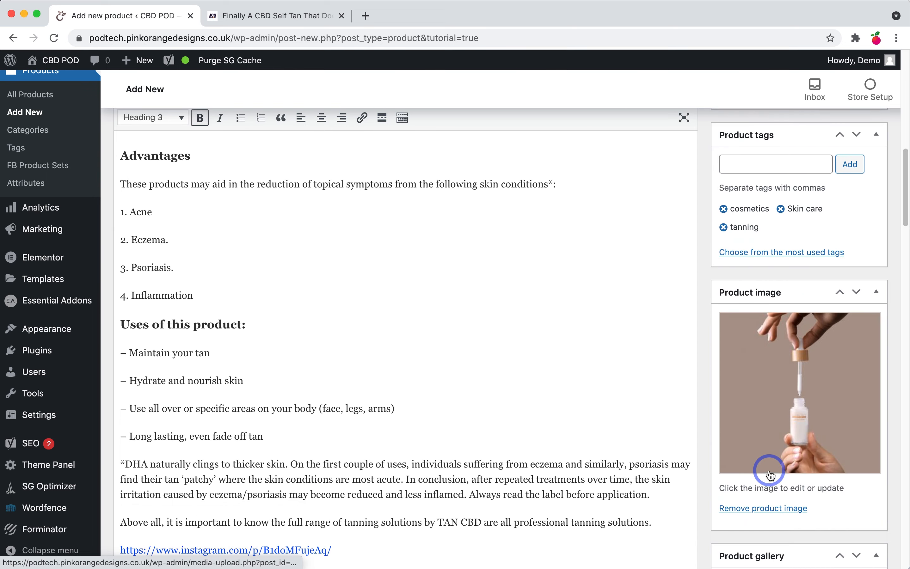
Step: Publish the CBD Self Tan (Tan CBD) product with its Product 5 photo
{"action": "scroll", "coordinate": [702, 486], "scroll_direction": "down", "scroll_amount": 5}
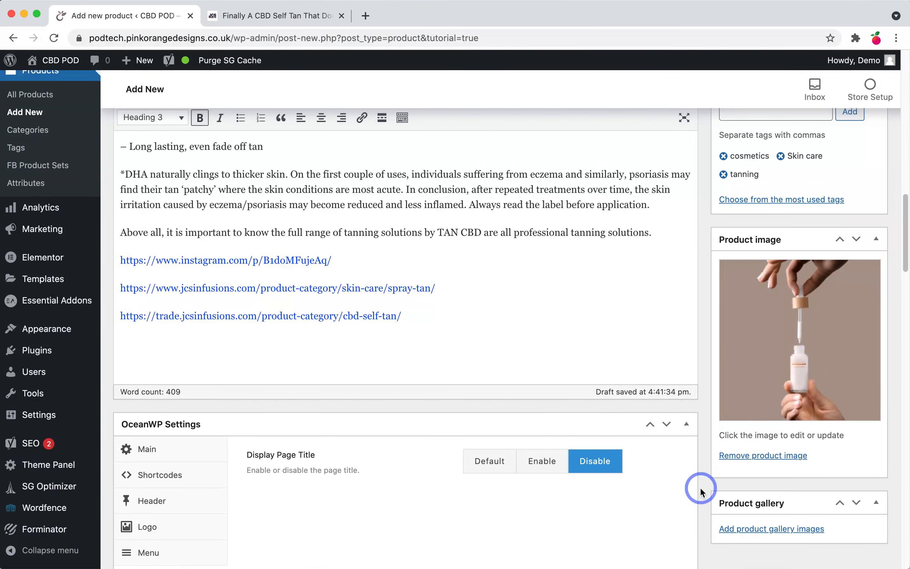
{"action": "scroll", "coordinate": [702, 486], "scroll_direction": "down", "scroll_amount": 10}
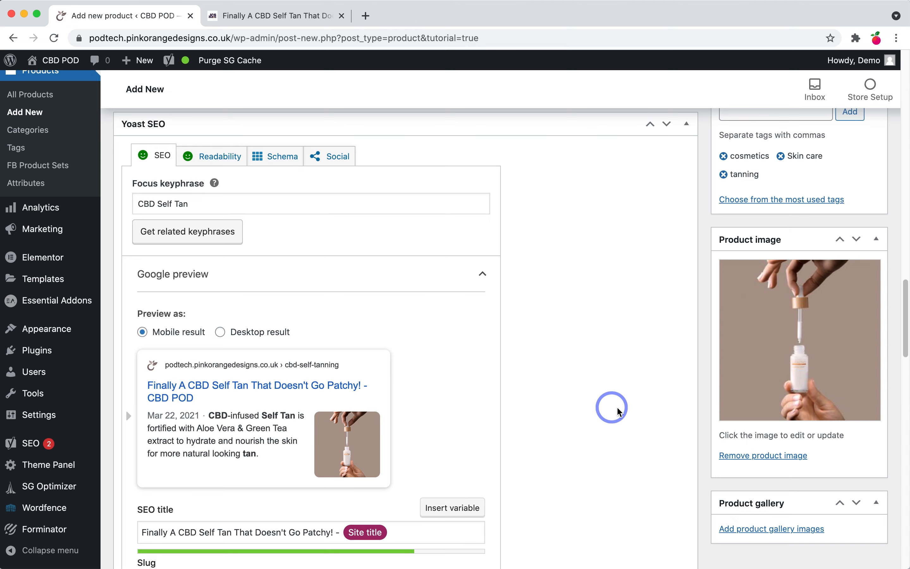
{"action": "scroll", "coordinate": [640, 426], "scroll_direction": "up", "scroll_amount": 20}
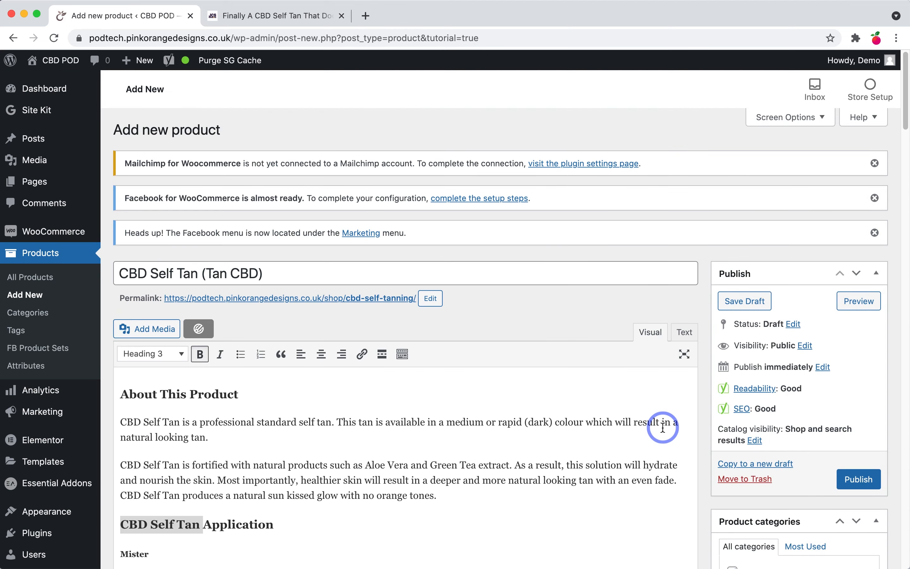
{"action": "left_click", "coordinate": [862, 480]}
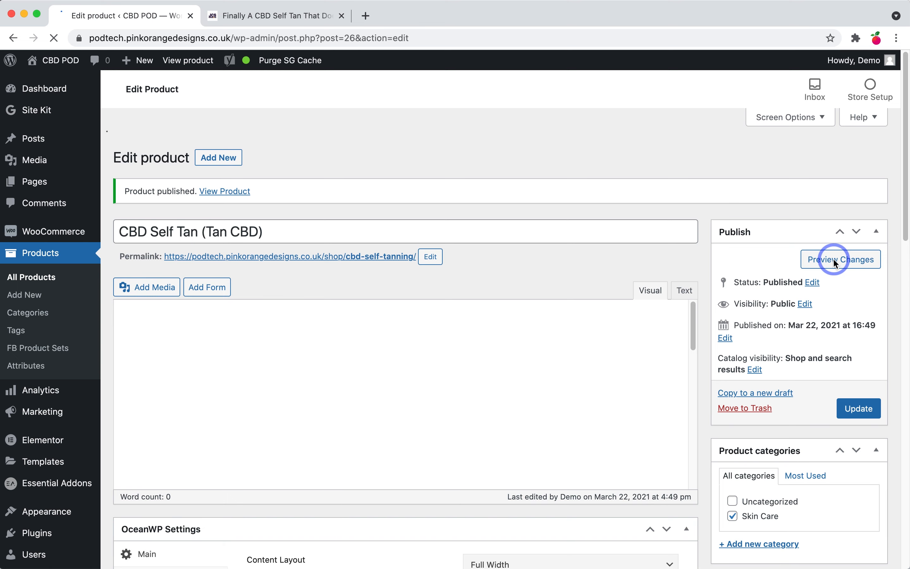
Step: Preview the CBD Self Tan product page in a new tab
{"action": "left_click", "coordinate": [833, 260]}
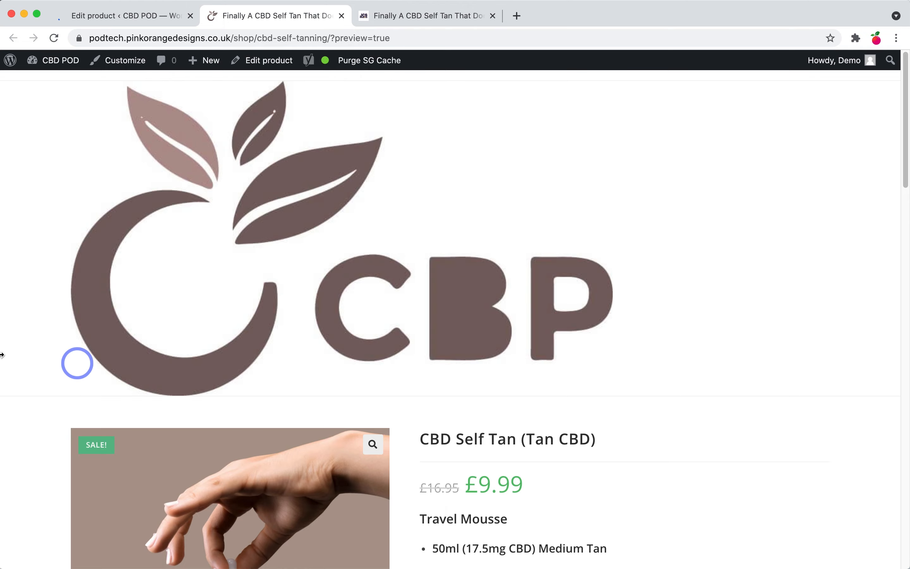
{"action": "scroll", "coordinate": [465, 407], "scroll_direction": "down", "scroll_amount": 8}
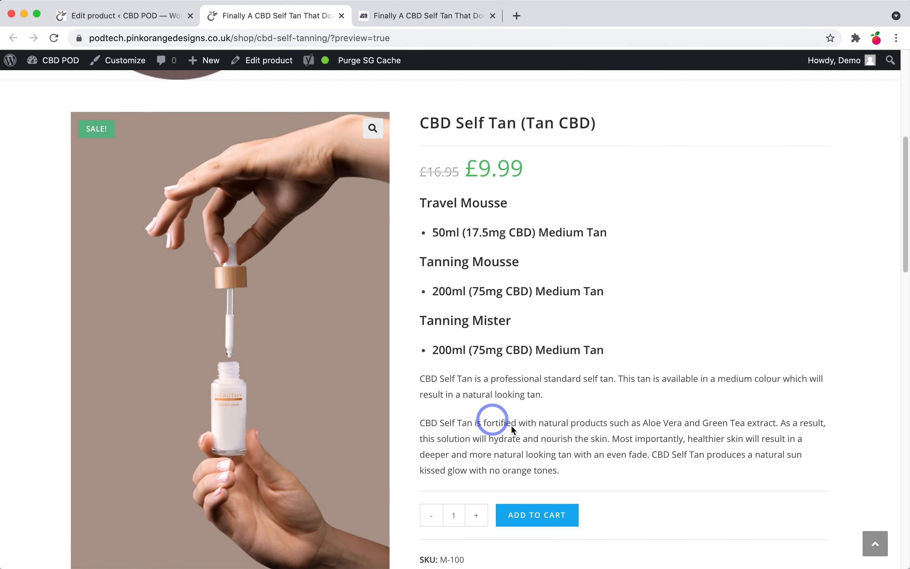
{"action": "scroll", "coordinate": [513, 428], "scroll_direction": "down", "scroll_amount": 2}
{"action": "scroll", "coordinate": [512, 425], "scroll_direction": "up", "scroll_amount": 2}
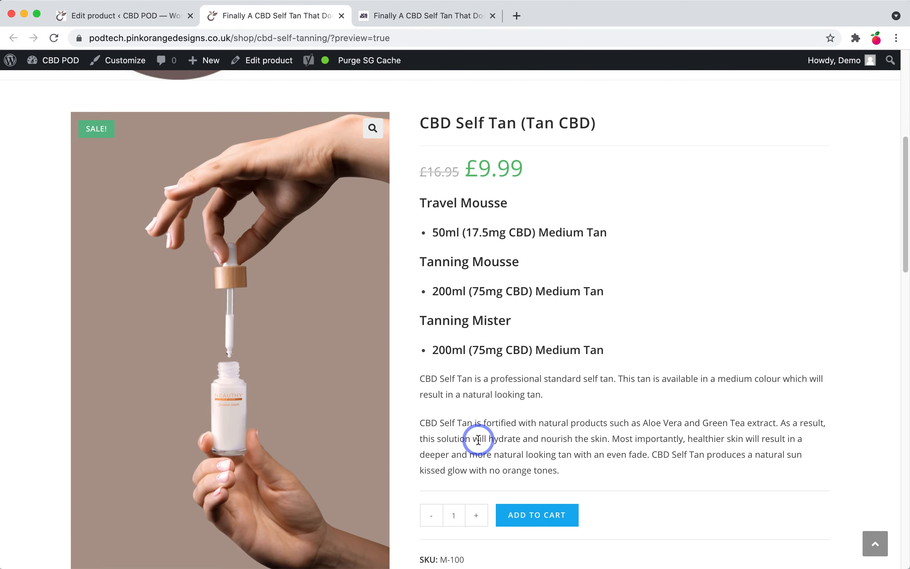
{"action": "scroll", "coordinate": [479, 439], "scroll_direction": "down", "scroll_amount": 2}
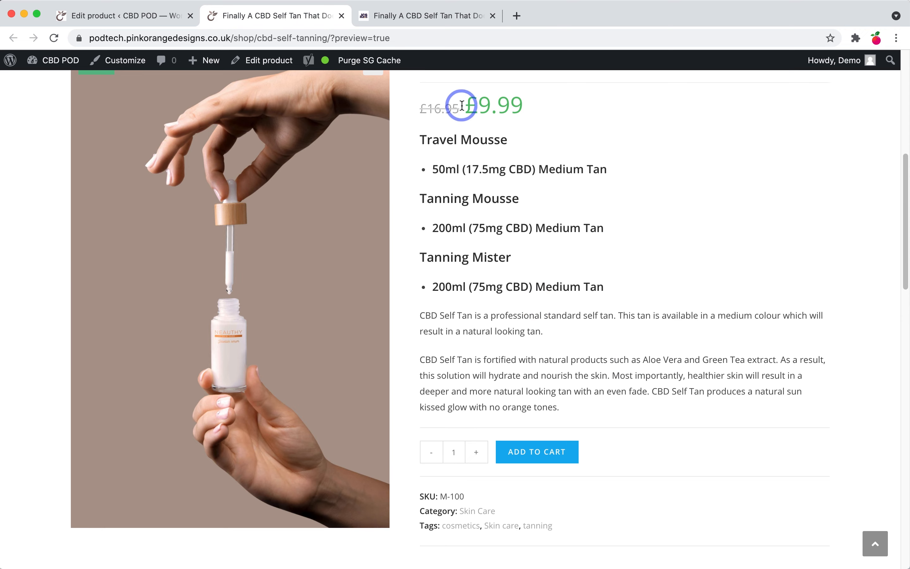
Step: Check the £9.99 sale price and quantity selector, then return to the product editor
{"action": "left_click_drag", "start_coordinate": [462, 106], "coordinate": [529, 112]}
{"action": "left_click", "coordinate": [584, 238]}
{"action": "left_click", "coordinate": [450, 125]}
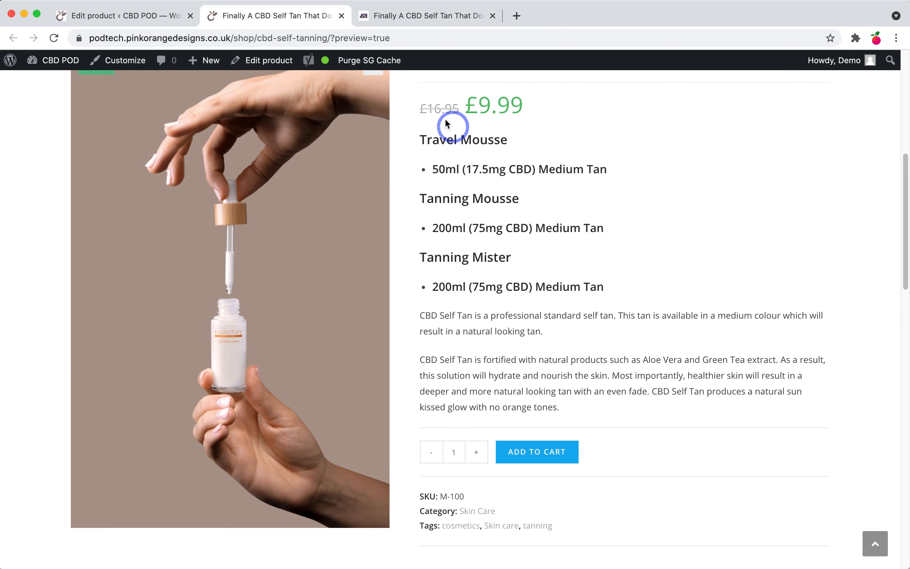
{"action": "left_click_drag", "start_coordinate": [428, 113], "coordinate": [444, 107]}
{"action": "left_click", "coordinate": [447, 107]}
{"action": "scroll", "coordinate": [521, 399], "scroll_direction": "down", "scroll_amount": 5}
{"action": "left_click", "coordinate": [478, 262]}
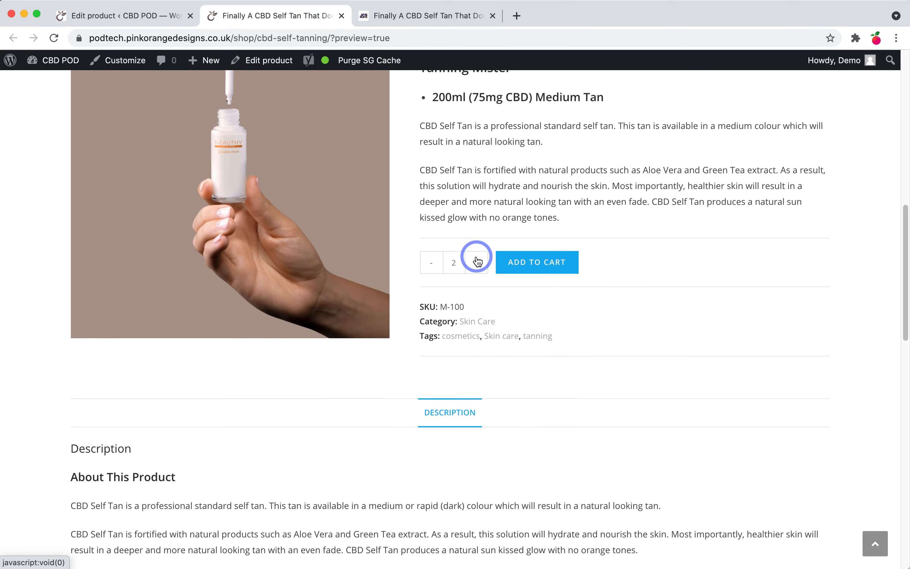
{"action": "scroll", "coordinate": [577, 439], "scroll_direction": "down", "scroll_amount": 10}
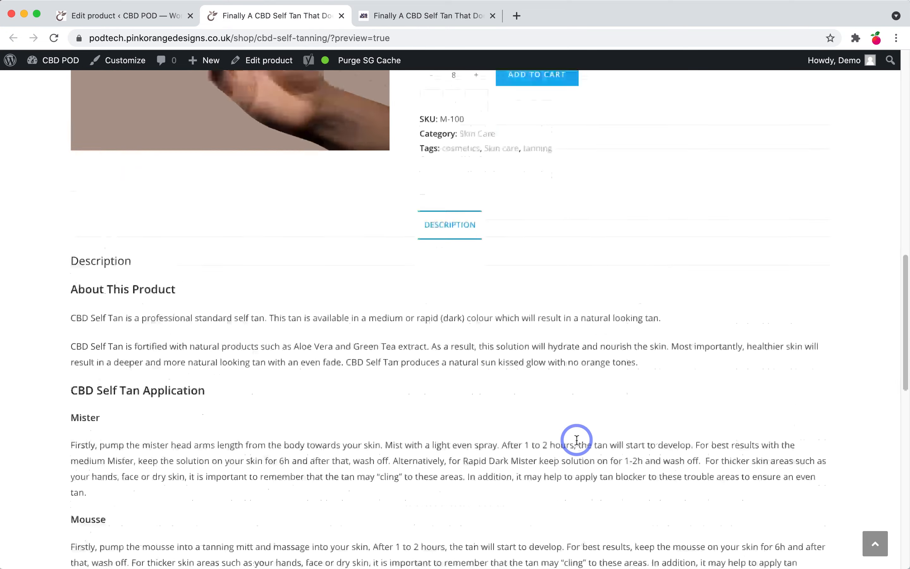
{"action": "left_click", "coordinate": [147, 16]}
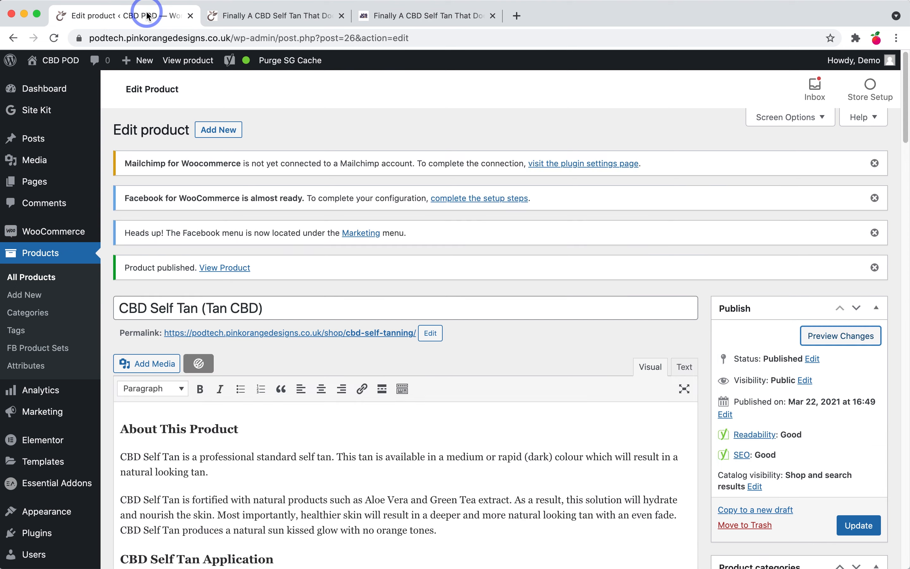
Step: Open Products > All Products to see the five CBD products, each with SKU M-100
{"action": "left_click", "coordinate": [41, 285]}
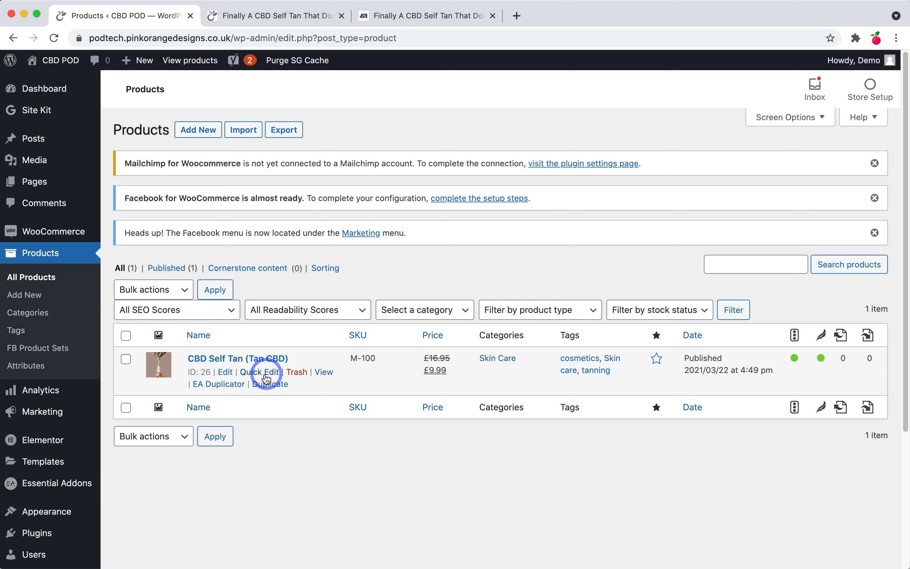
{"action": "left_click", "coordinate": [420, 160]}
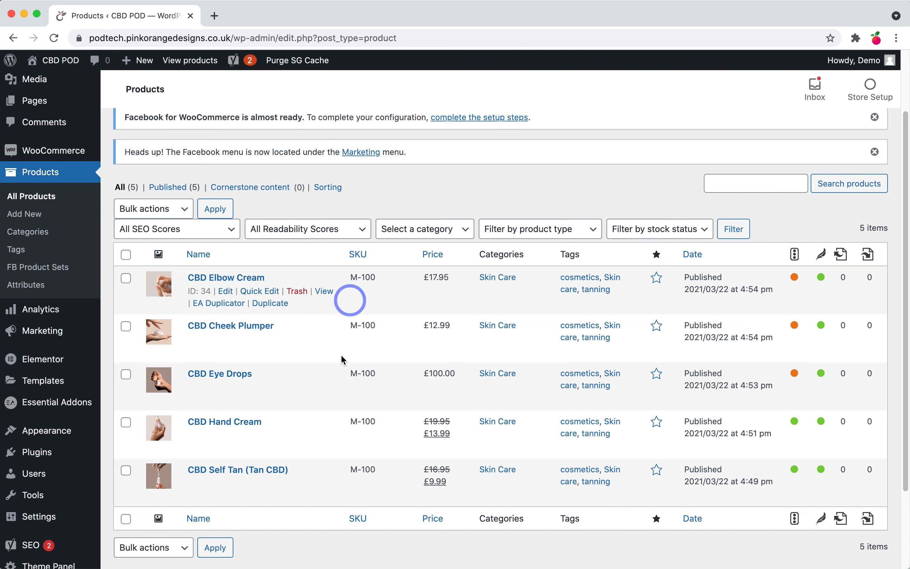
Step: Quick Edit the SKUs: CBD Hand Cream to M-101 and CBD Eye Drops to M-102
{"action": "left_click", "coordinate": [253, 437]}
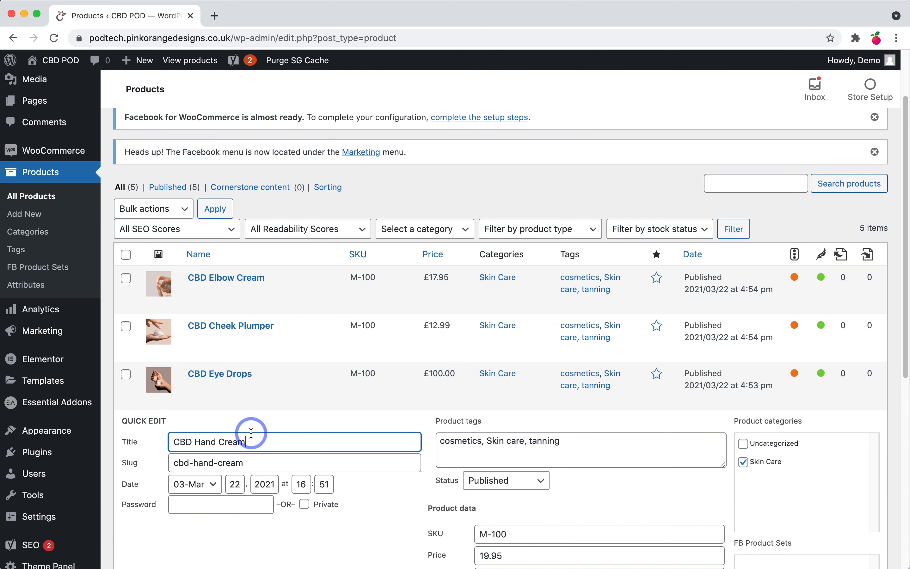
{"action": "scroll", "coordinate": [576, 451], "scroll_direction": "down", "scroll_amount": 1}
{"action": "left_click", "coordinate": [503, 511]}
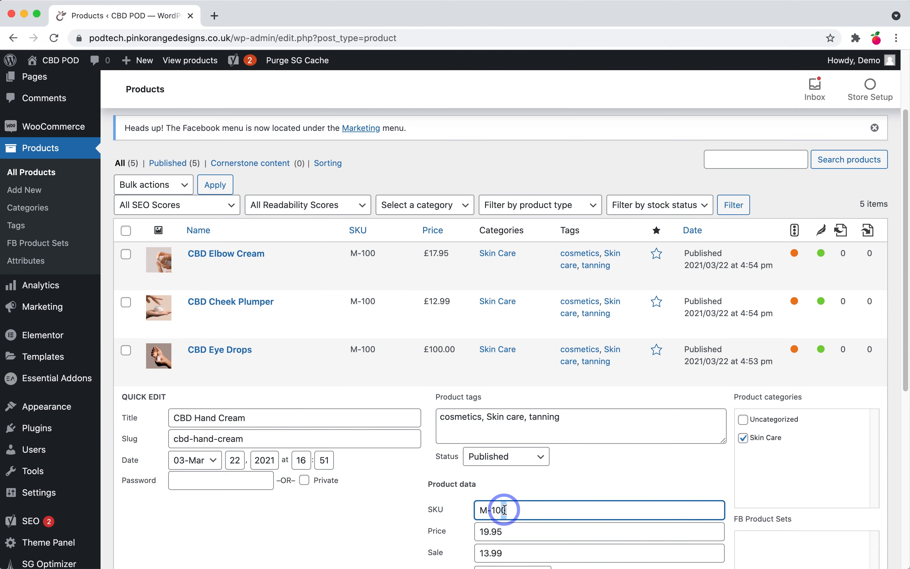
{"action": "type", "text": "1"}
{"action": "scroll", "coordinate": [508, 506], "scroll_direction": "down", "scroll_amount": 7}
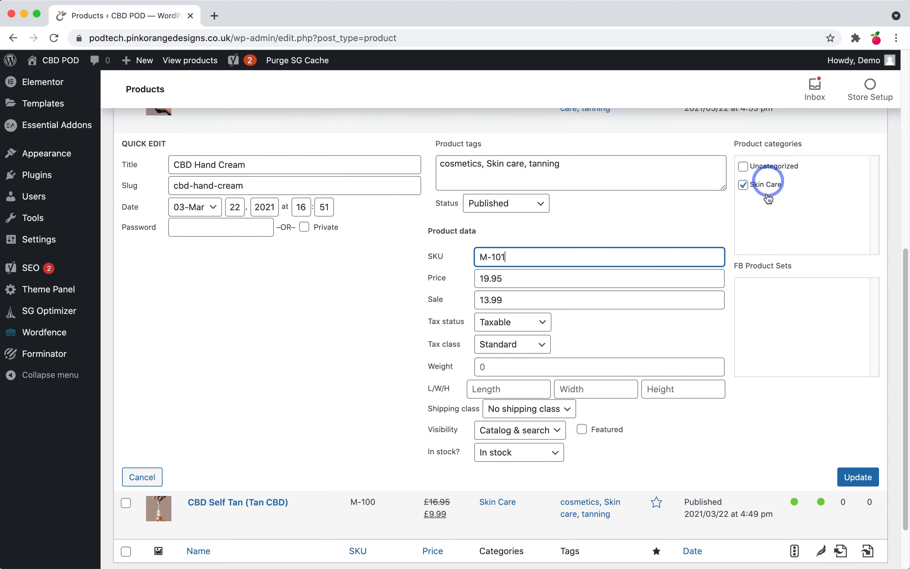
{"action": "left_click", "coordinate": [859, 479]}
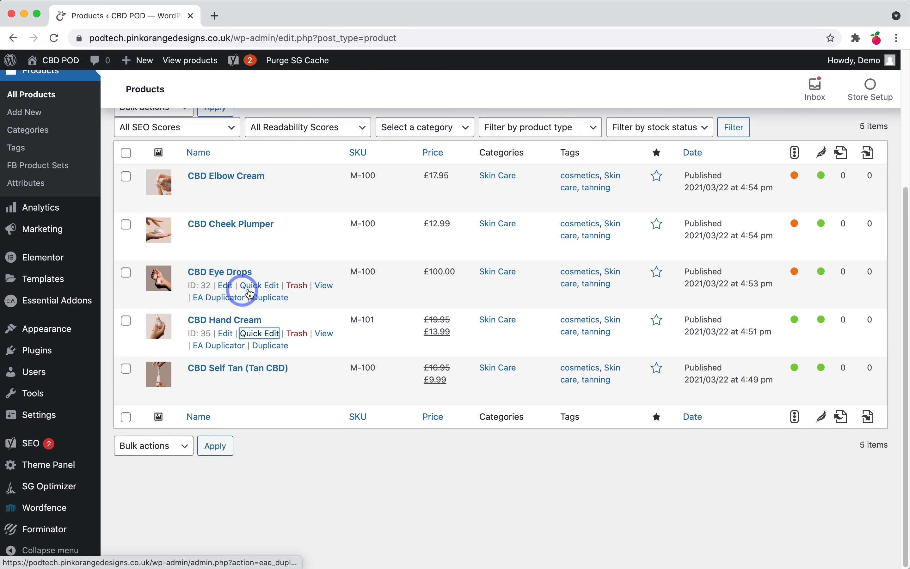
{"action": "left_click", "coordinate": [256, 285]}
{"action": "left_click_drag", "start_coordinate": [505, 382], "coordinate": [518, 377]}
{"action": "type", "text": "2"}
{"action": "scroll", "coordinate": [862, 399], "scroll_direction": "down", "scroll_amount": 5}
{"action": "left_click", "coordinate": [858, 367]}
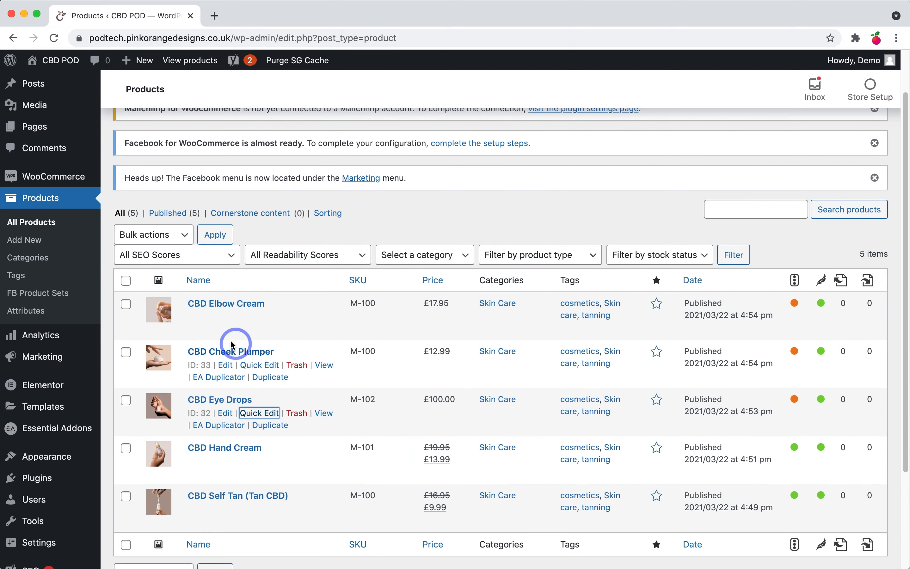
Step: Quick Edit the SKUs: CBD Cheek Plumper to M-103 and CBD Elbow Cream to M-104
{"action": "left_click", "coordinate": [271, 365]}
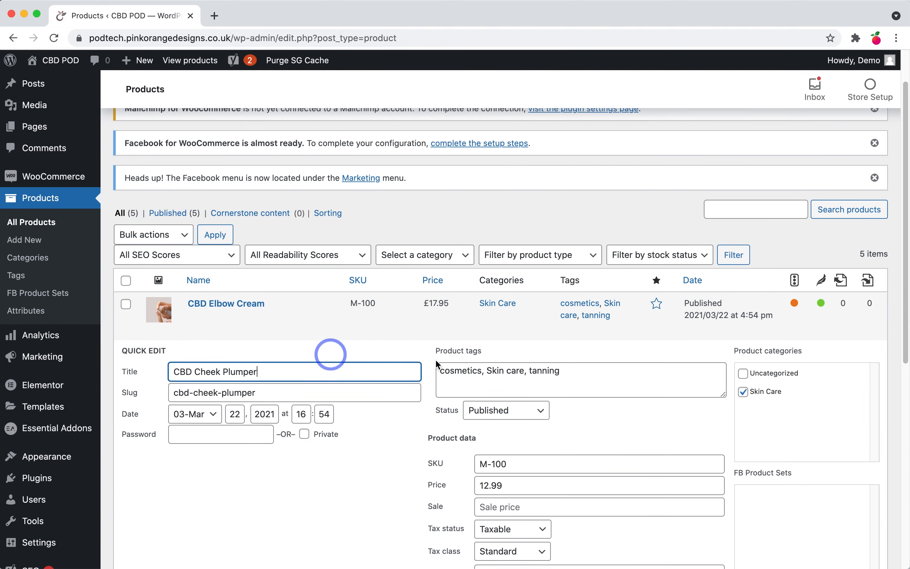
{"action": "left_click_drag", "start_coordinate": [500, 459], "coordinate": [517, 460]}
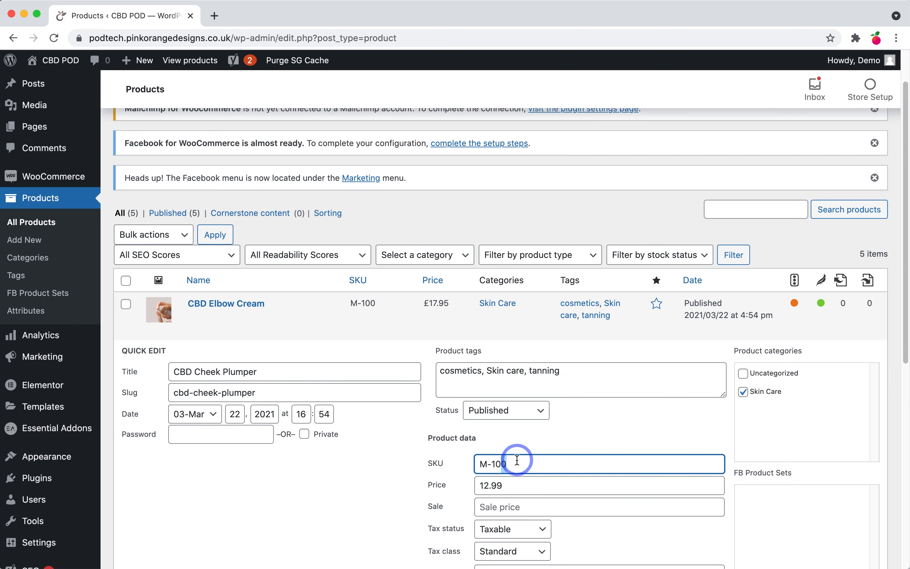
{"action": "type", "text": "3"}
{"action": "scroll", "coordinate": [602, 445], "scroll_direction": "down", "scroll_amount": 5}
{"action": "left_click", "coordinate": [858, 471]}
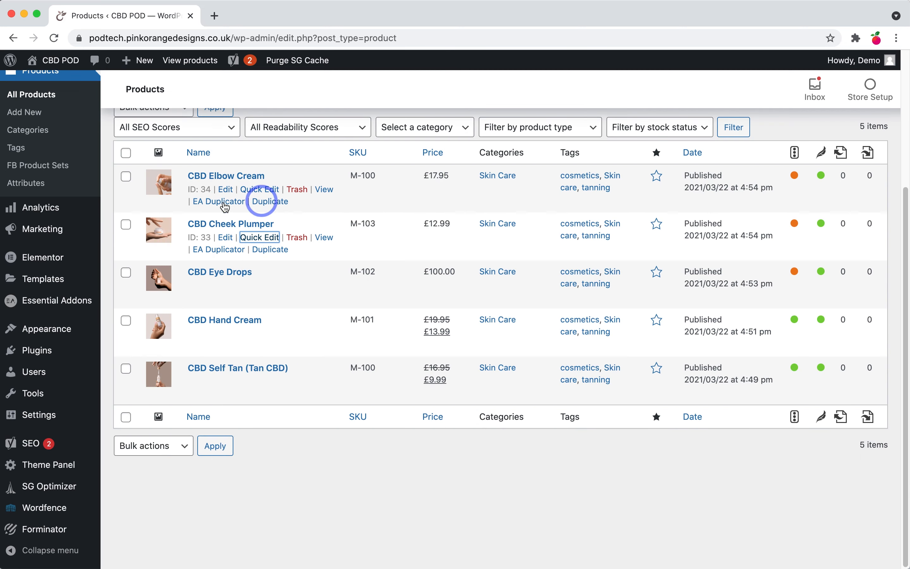
{"action": "left_click", "coordinate": [257, 190]}
{"action": "left_click", "coordinate": [513, 234]}
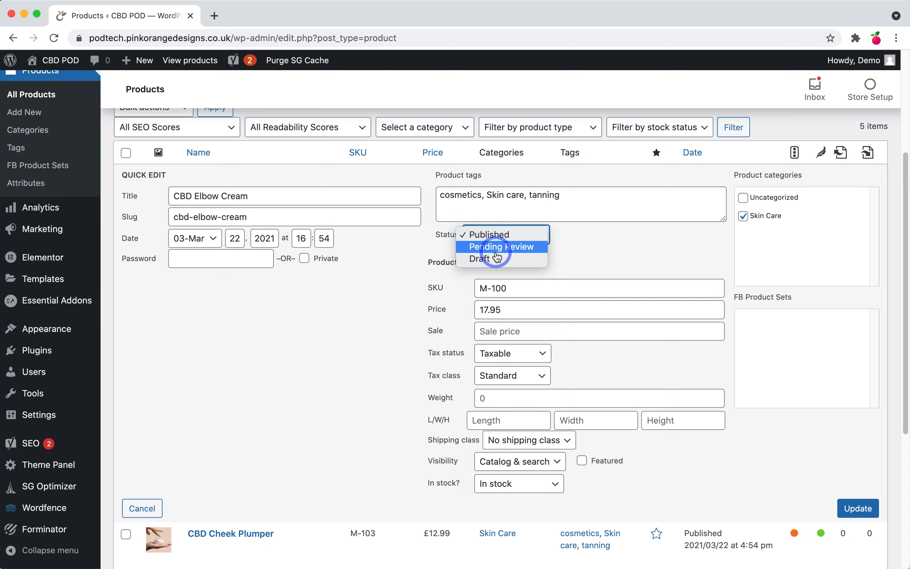
{"action": "left_click", "coordinate": [605, 249]}
{"action": "left_click_drag", "start_coordinate": [502, 290], "coordinate": [553, 301]}
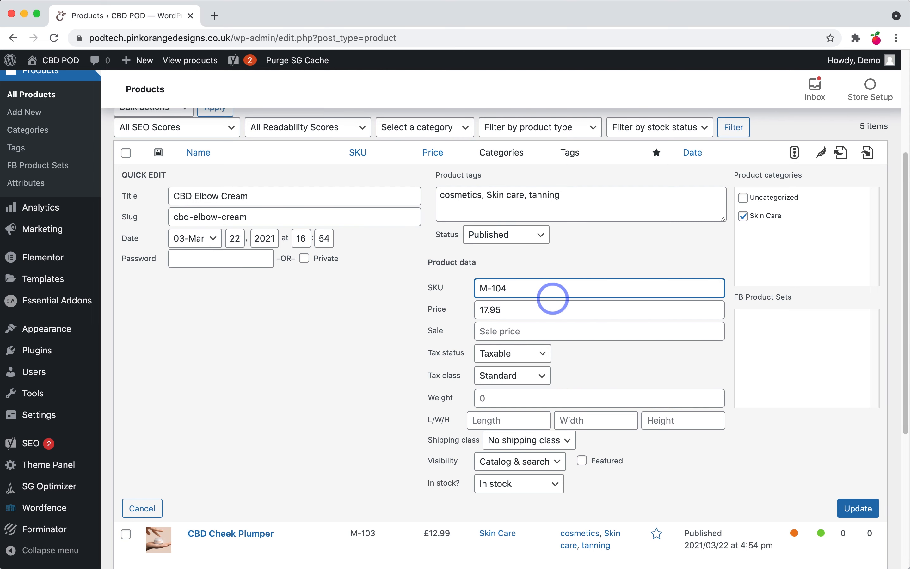
{"action": "left_click", "coordinate": [858, 508]}
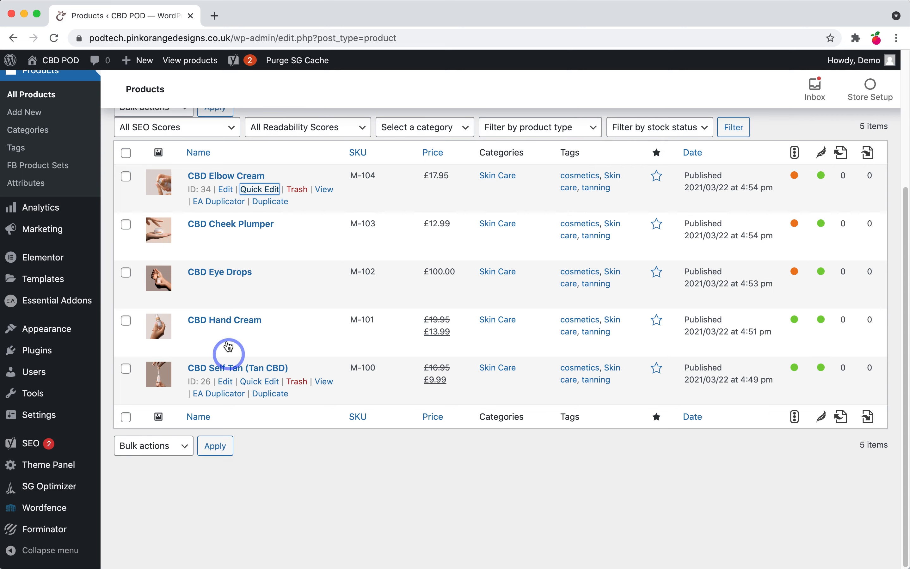
{"action": "scroll", "coordinate": [30, 301], "scroll_direction": "up", "scroll_amount": 5}
Step: Load the store's public homepage by removing the admin path from the address
{"action": "left_click", "coordinate": [37, 204]}
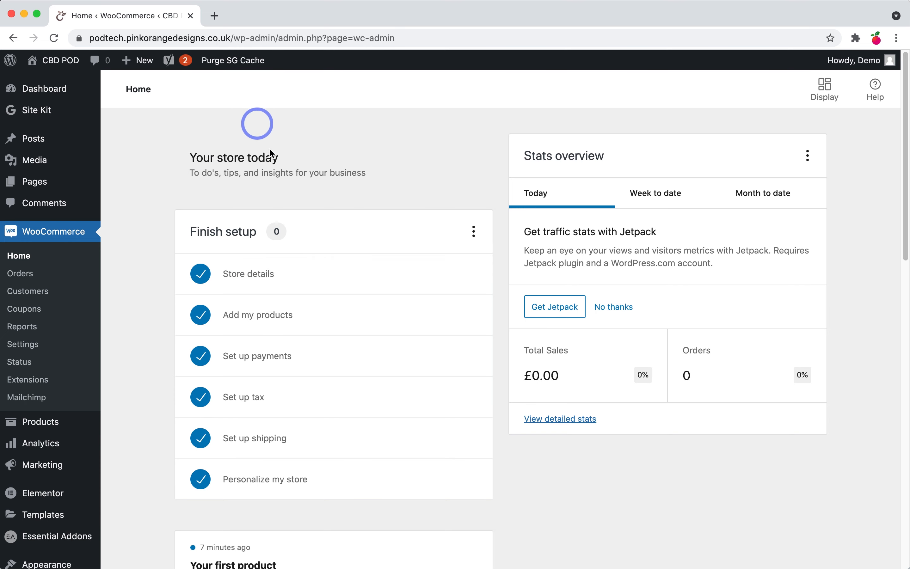
{"action": "left_click", "coordinate": [235, 37]}
{"action": "left_click", "coordinate": [235, 38]}
{"action": "left_click_drag", "start_coordinate": [270, 41], "coordinate": [499, 67]}
{"action": "key", "text": "BackSpace"}
{"action": "key", "text": "Return"}
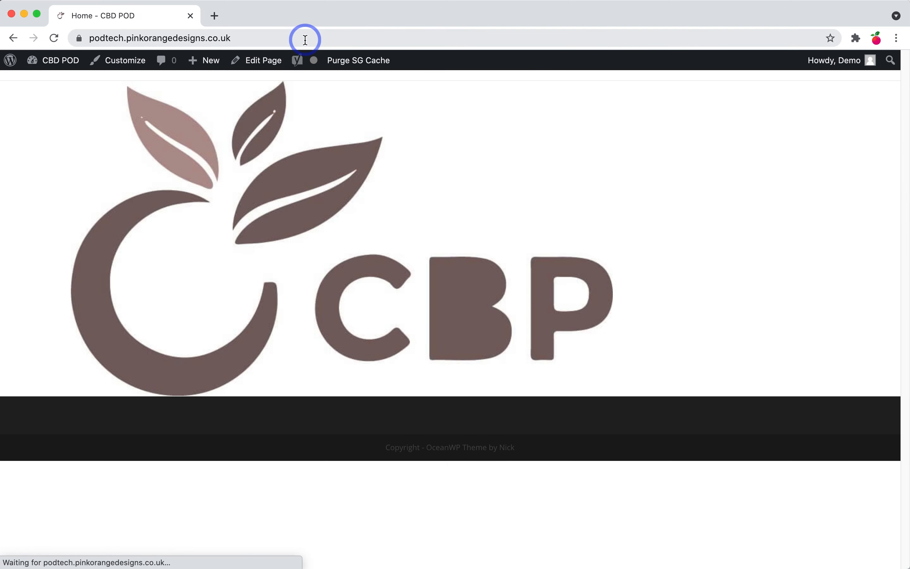
{"action": "left_click", "coordinate": [305, 40]}
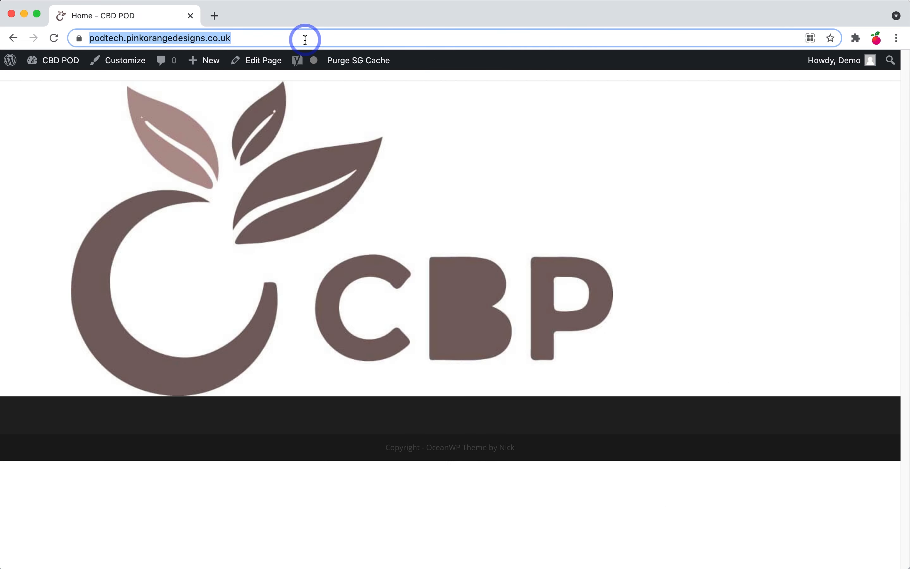
{"action": "left_click", "coordinate": [306, 40]}
Step: Load the site's /shop page and scroll through the five CBD products' prices and sale badges
{"action": "type", "text": "//"}
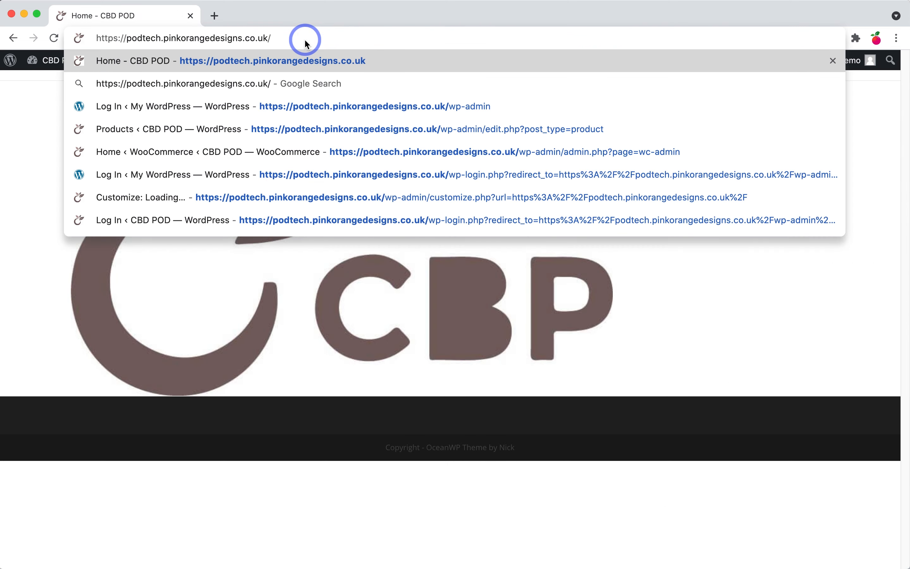
{"action": "left_click_drag", "start_coordinate": [276, 37], "coordinate": [253, 34]}
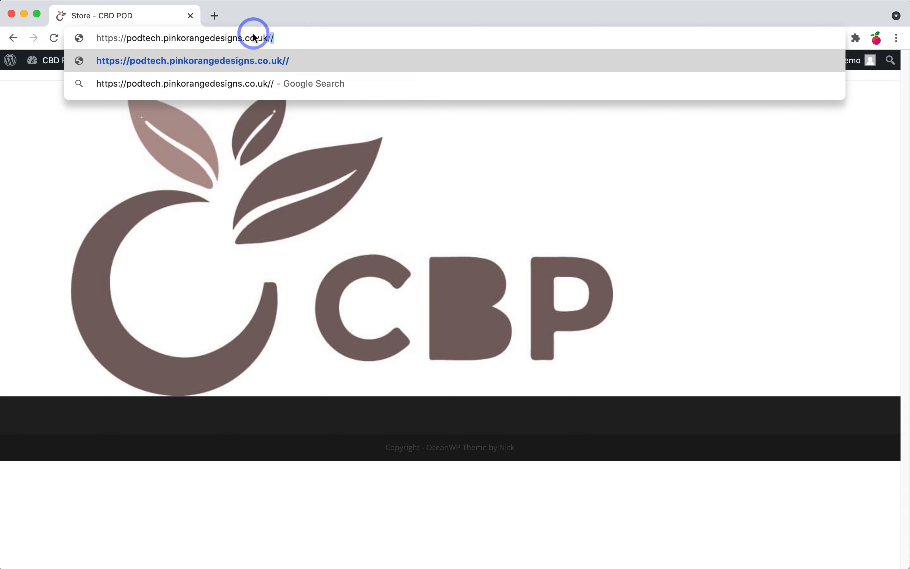
{"action": "type", "text": "shop"}
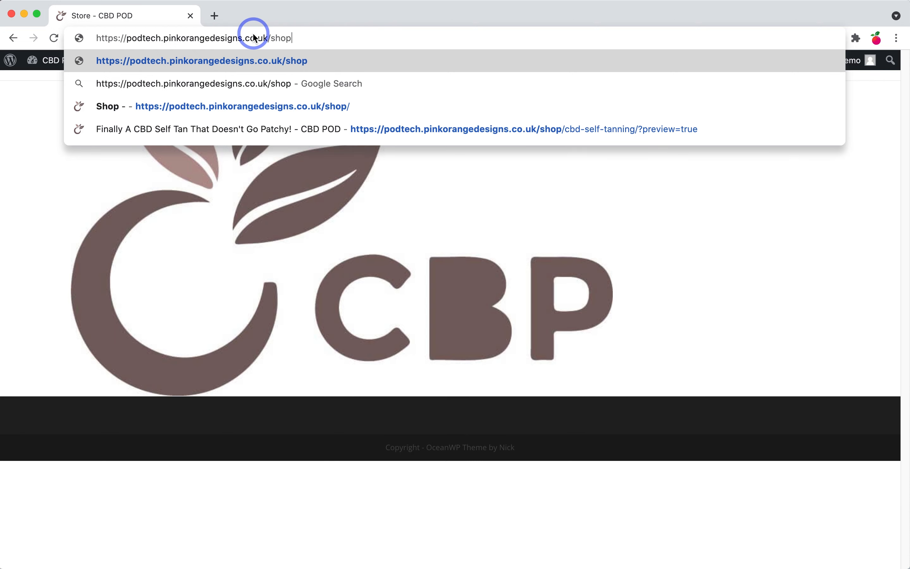
{"action": "key", "text": "Return"}
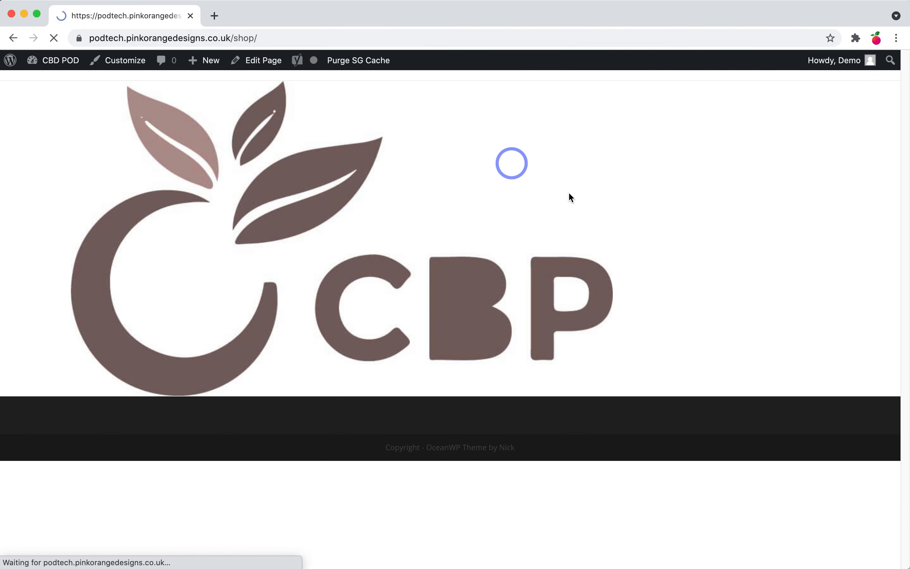
{"action": "scroll", "coordinate": [541, 285], "scroll_direction": "down", "scroll_amount": 3}
{"action": "scroll", "coordinate": [542, 285], "scroll_direction": "down", "scroll_amount": 10}
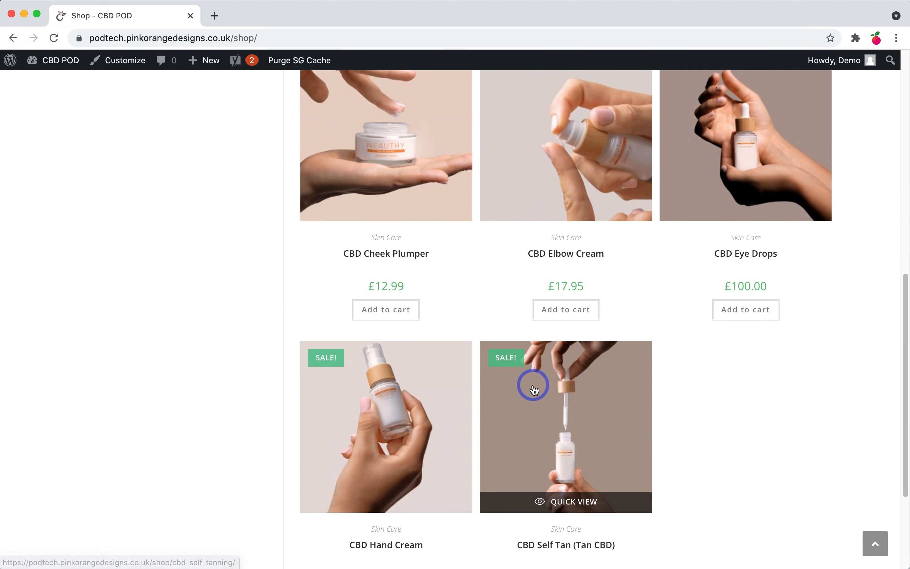
{"action": "scroll", "coordinate": [534, 386], "scroll_direction": "down", "scroll_amount": 3}
{"action": "scroll", "coordinate": [520, 432], "scroll_direction": "up", "scroll_amount": 5}
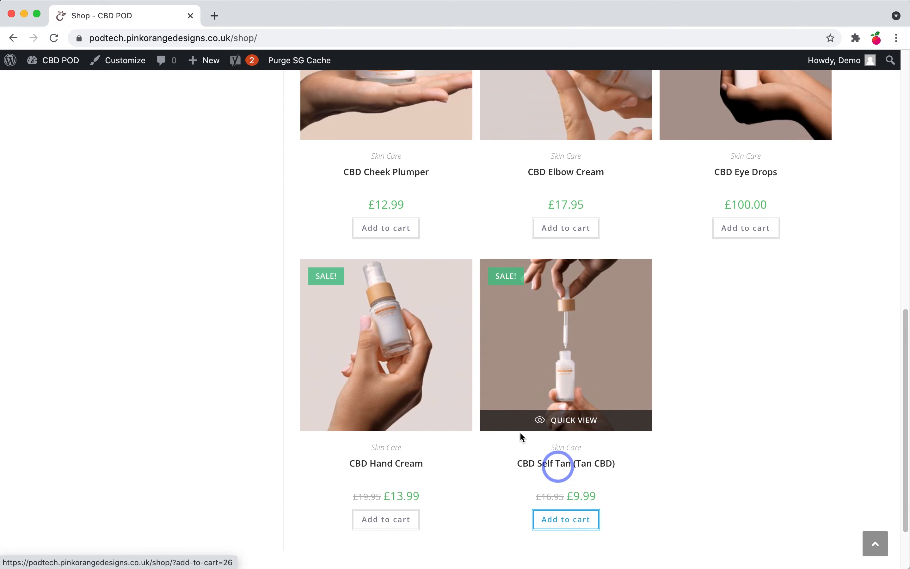
{"action": "scroll", "coordinate": [376, 373], "scroll_direction": "up", "scroll_amount": 5}
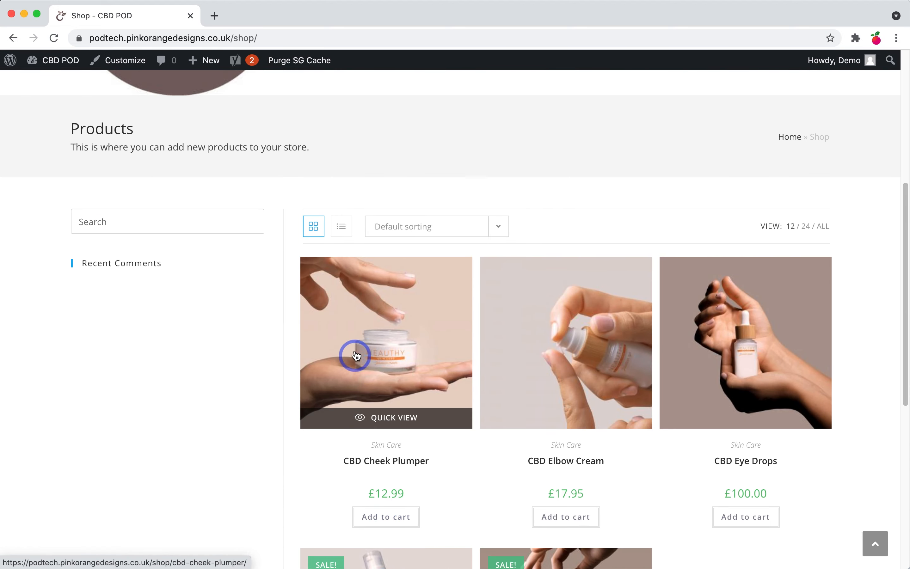
{"action": "scroll", "coordinate": [487, 267], "scroll_direction": "up", "scroll_amount": 5}
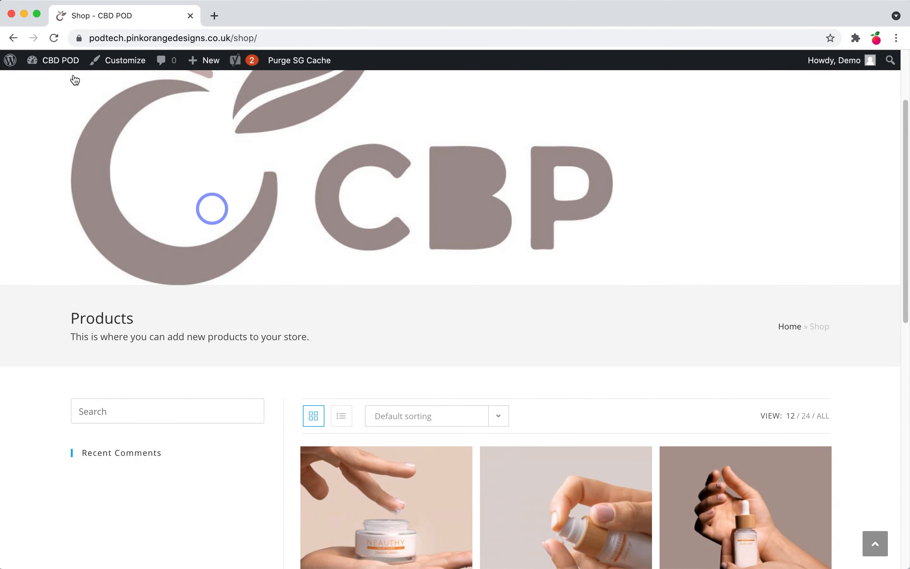
Step: Open the admin dashboard in a new tab and edit the Shop page from Pages
{"action": "right_click", "coordinate": [59, 61]}
{"action": "left_click", "coordinate": [78, 67]}
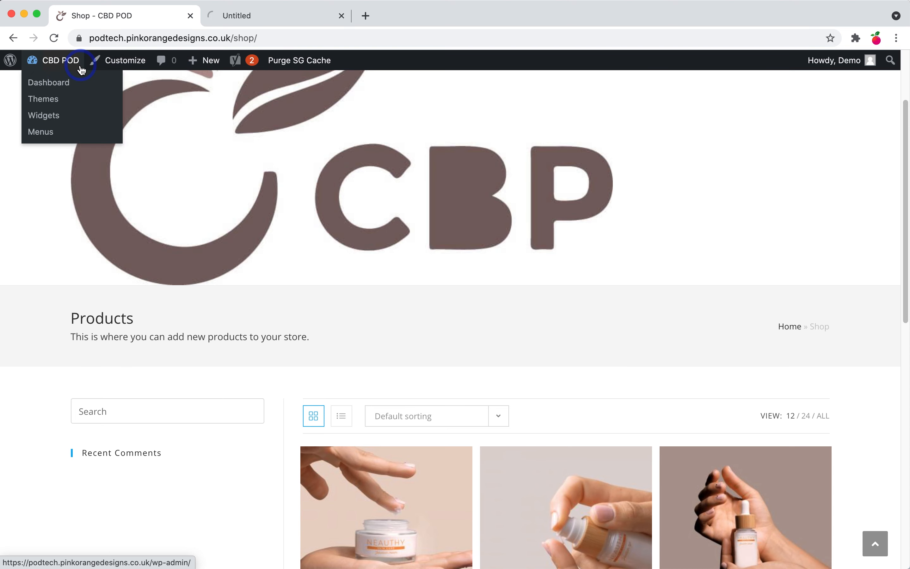
{"action": "left_click", "coordinate": [242, 16]}
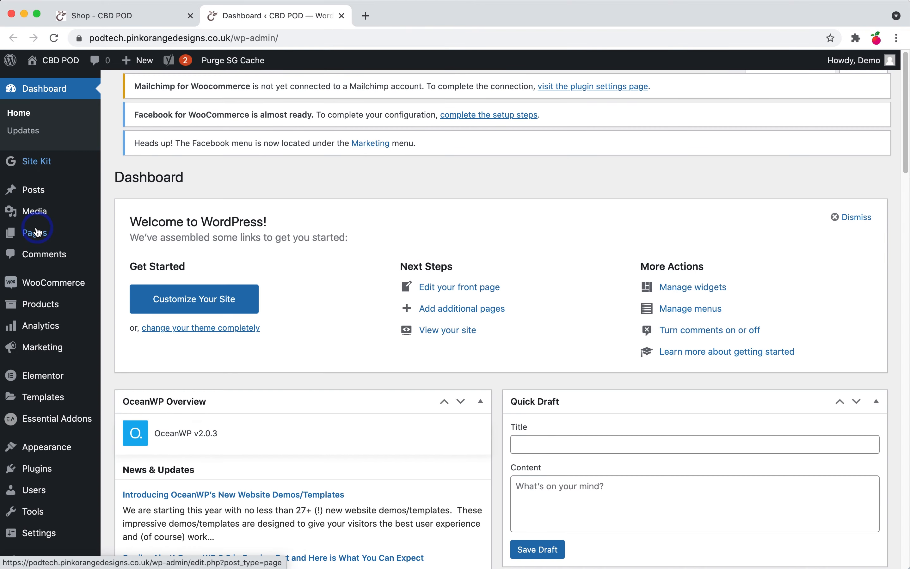
{"action": "left_click", "coordinate": [38, 233]}
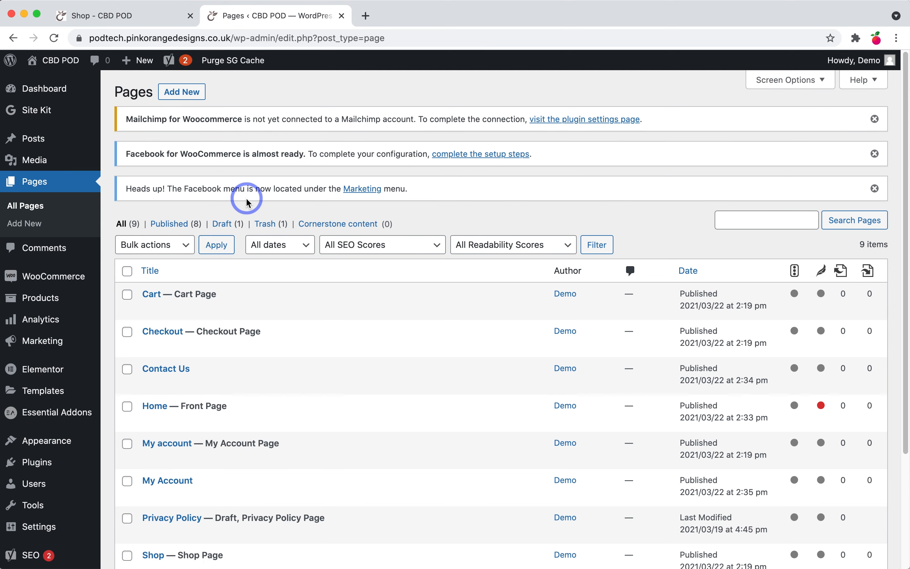
{"action": "scroll", "coordinate": [247, 202], "scroll_direction": "down", "scroll_amount": 5}
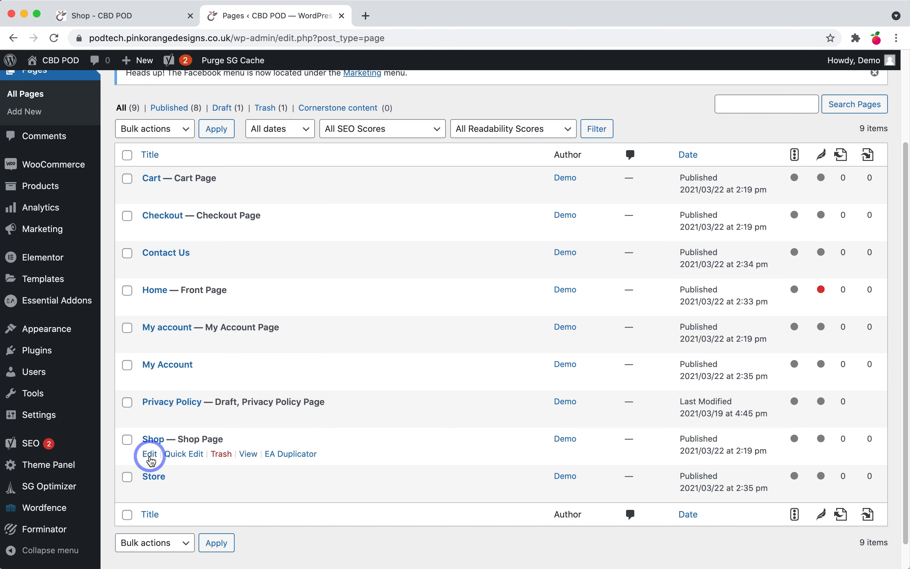
{"action": "left_click", "coordinate": [151, 456]}
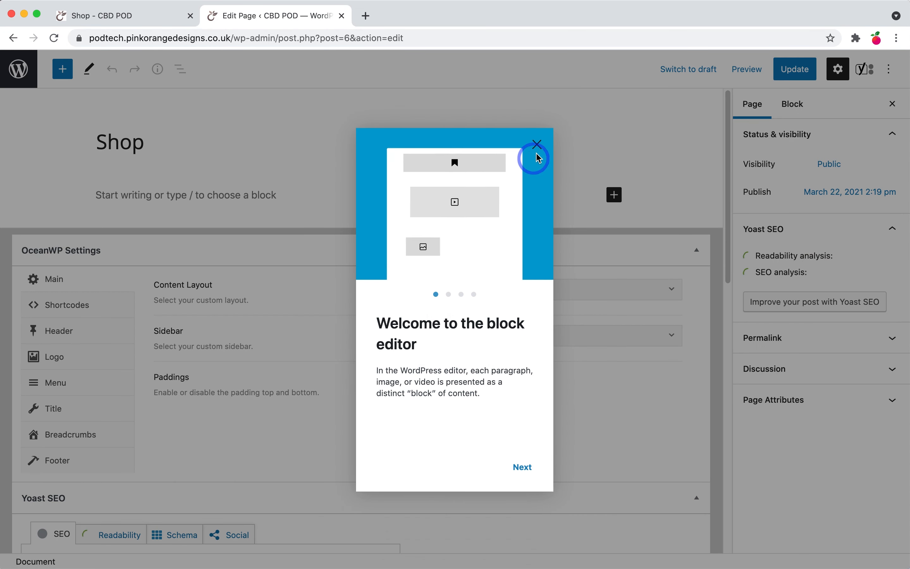
Step: Dismiss the block editor welcome guide and keep the default content layout
{"action": "left_click", "coordinate": [539, 148]}
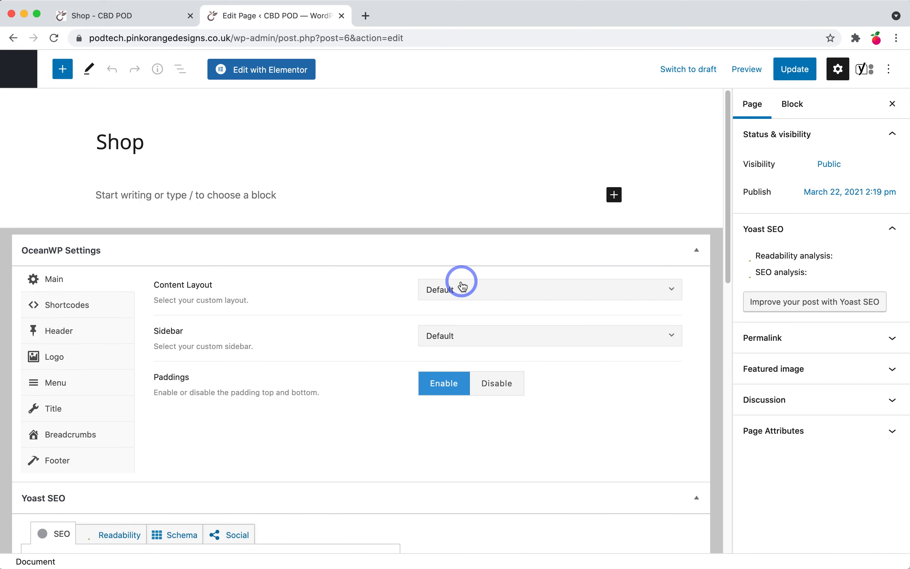
{"action": "left_click", "coordinate": [464, 289]}
{"action": "left_click", "coordinate": [377, 276]}
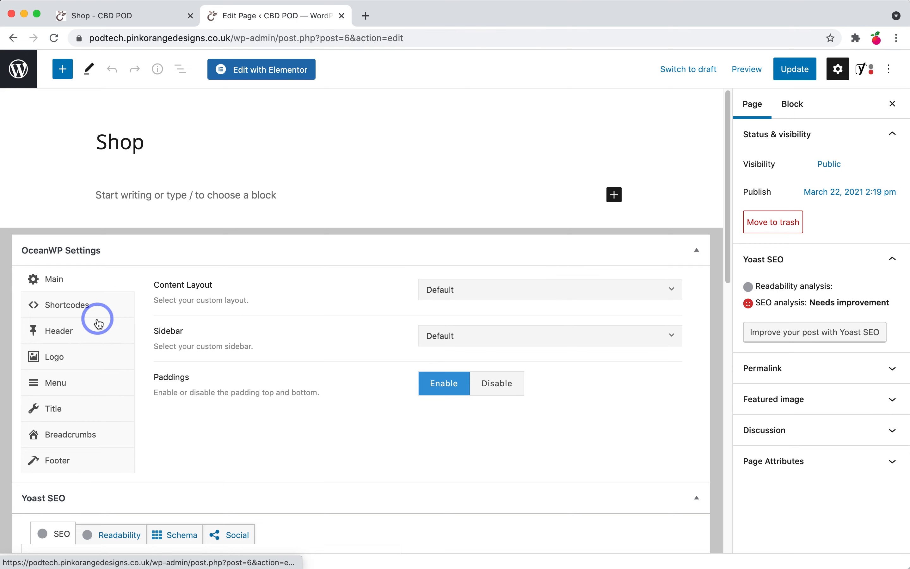
Step: Set the Shop page's OceanWP Display Page Title to Disable and update the page
{"action": "left_click", "coordinate": [83, 410]}
{"action": "left_click", "coordinate": [568, 294]}
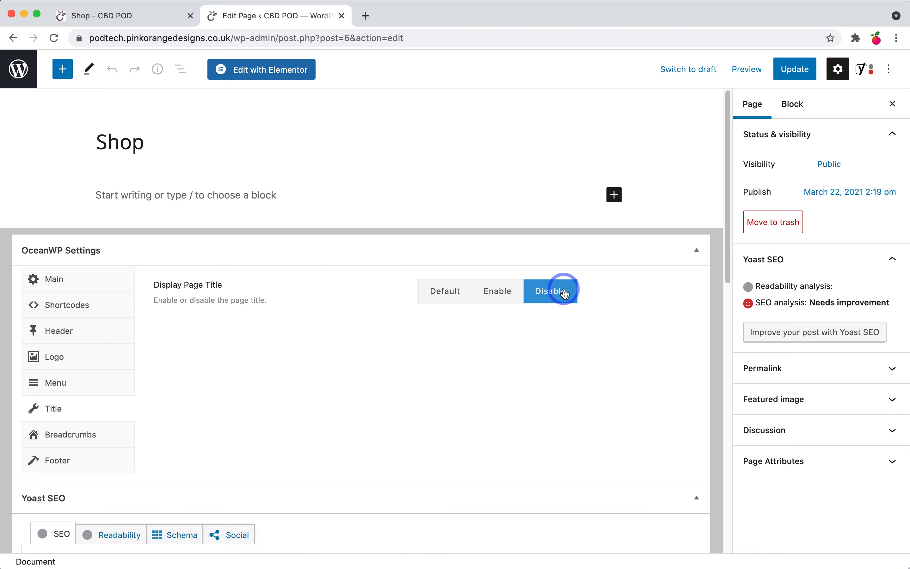
{"action": "left_click", "coordinate": [795, 70]}
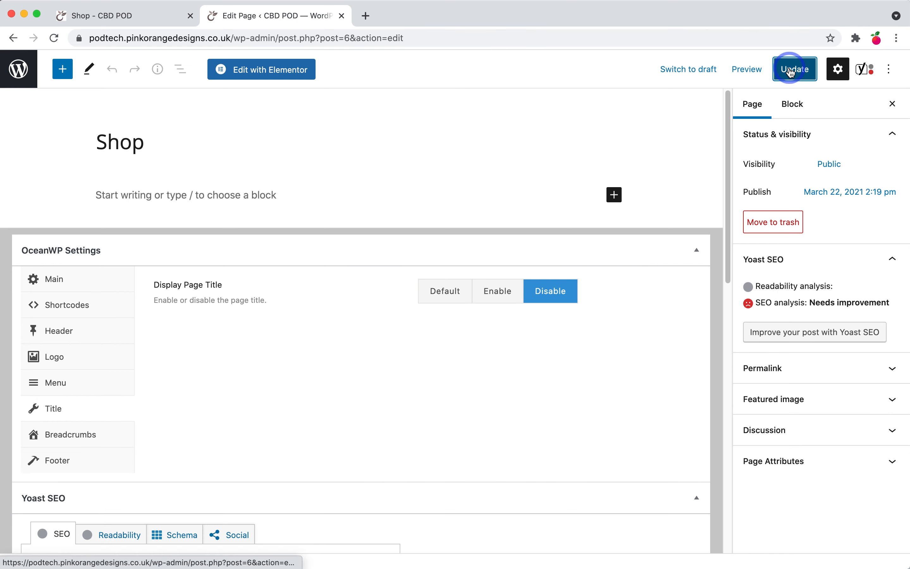
{"action": "left_click", "coordinate": [138, 20]}
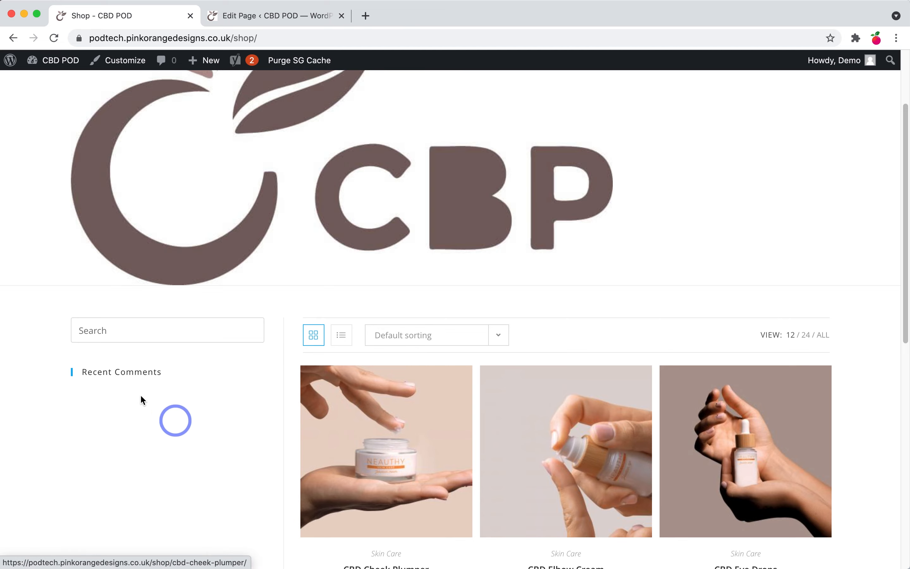
Step: Scroll through the live Shop page's product grid and its nearly empty sidebar
{"action": "scroll", "coordinate": [495, 360], "scroll_direction": "down", "scroll_amount": 6}
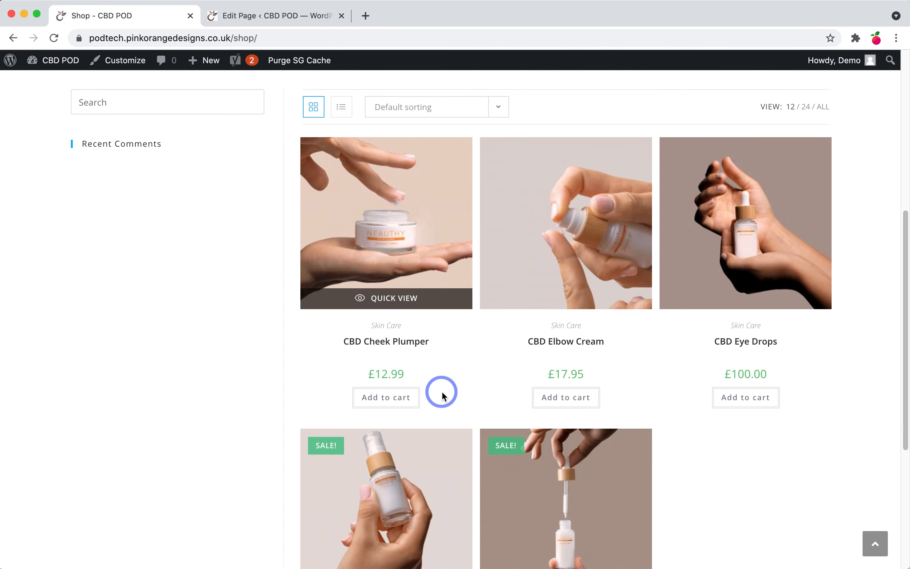
{"action": "scroll", "coordinate": [442, 394], "scroll_direction": "down", "scroll_amount": 2}
{"action": "scroll", "coordinate": [443, 394], "scroll_direction": "down", "scroll_amount": 2}
{"action": "scroll", "coordinate": [441, 391], "scroll_direction": "up", "scroll_amount": 7}
{"action": "scroll", "coordinate": [423, 463], "scroll_direction": "down", "scroll_amount": 6}
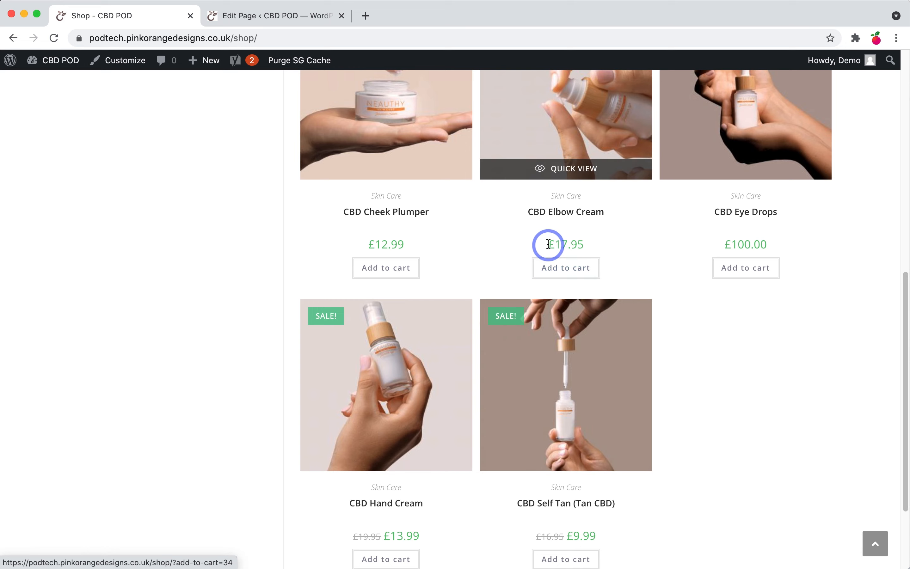
{"action": "scroll", "coordinate": [451, 349], "scroll_direction": "down", "scroll_amount": 3}
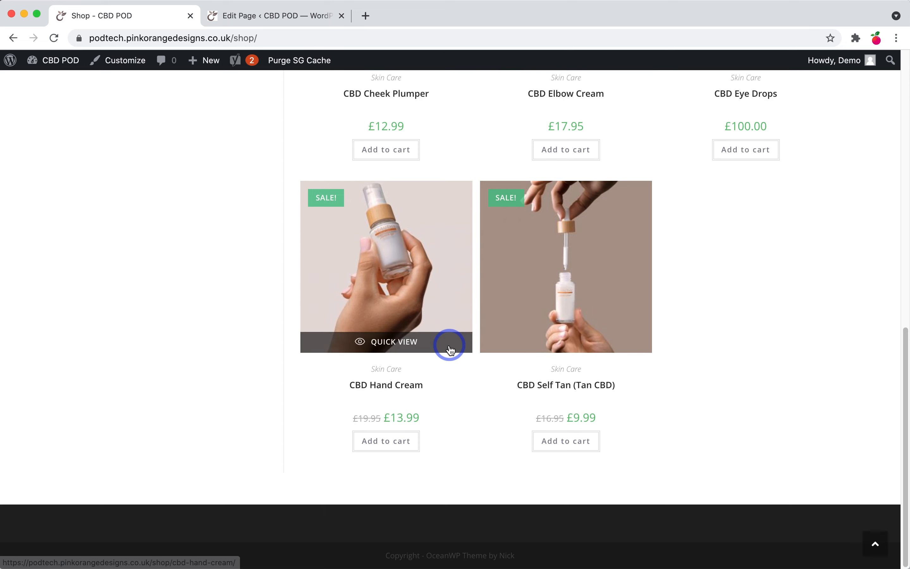
{"action": "scroll", "coordinate": [472, 343], "scroll_direction": "up", "scroll_amount": 10}
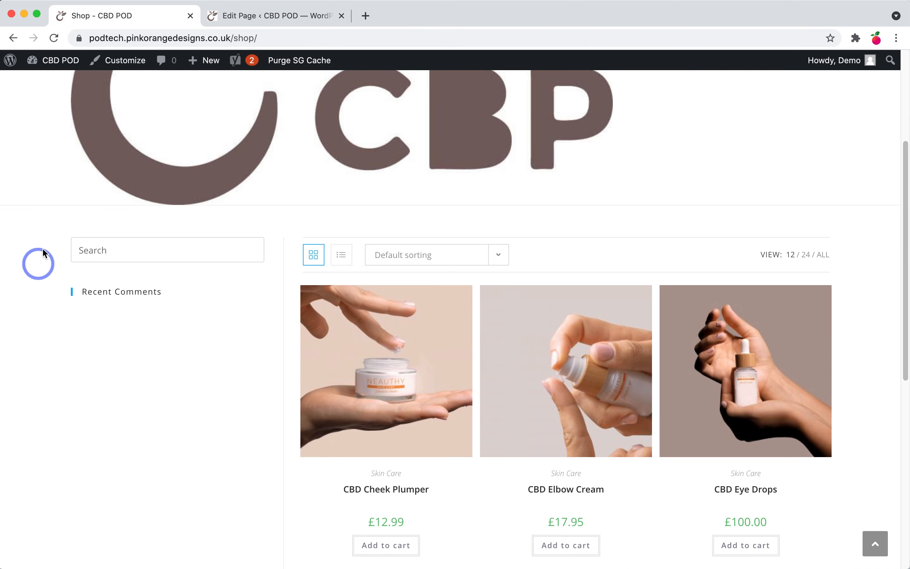
{"action": "scroll", "coordinate": [241, 501], "scroll_direction": "down", "scroll_amount": 3}
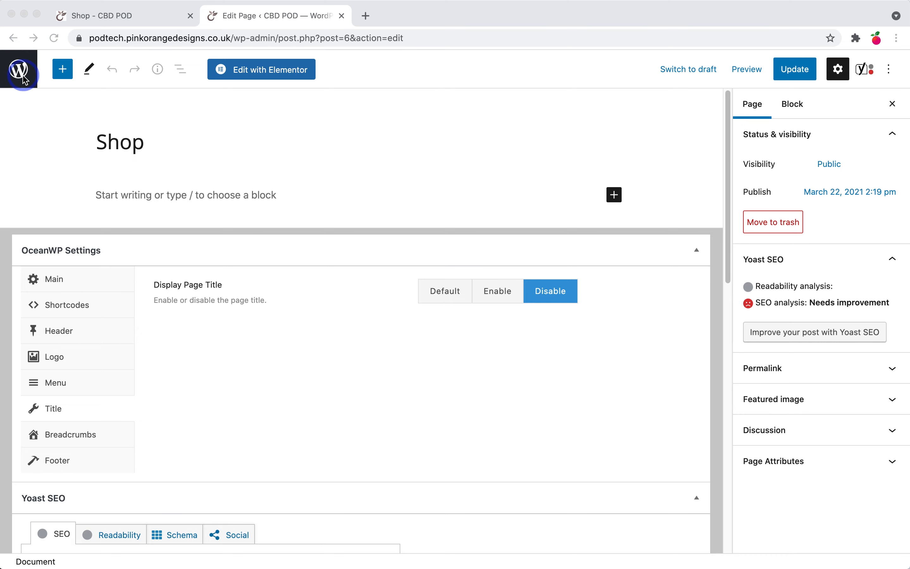
Step: Open Appearance > Widgets and expand the WooCommerce Sidebar to confirm it has no widgets
{"action": "left_click", "coordinate": [25, 78]}
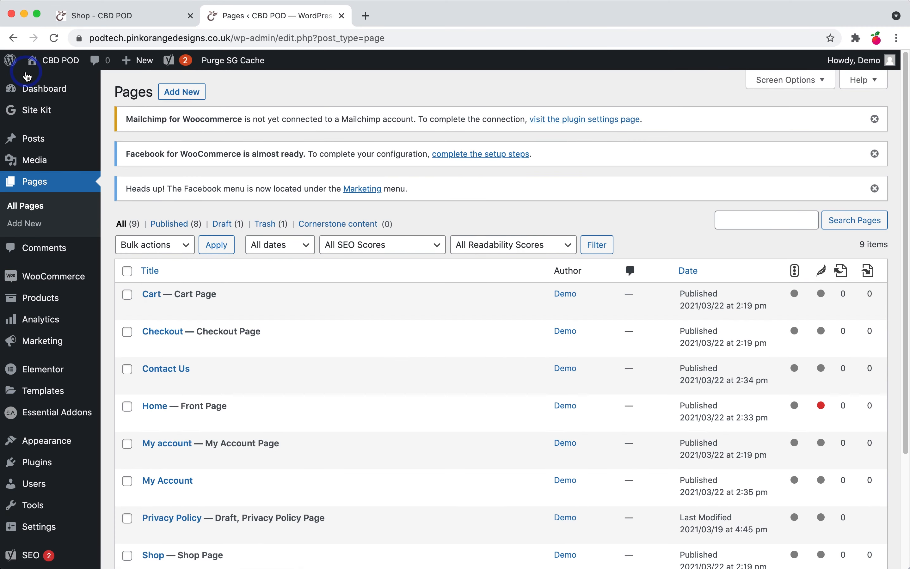
{"action": "mouse_move", "coordinate": [47, 443]}
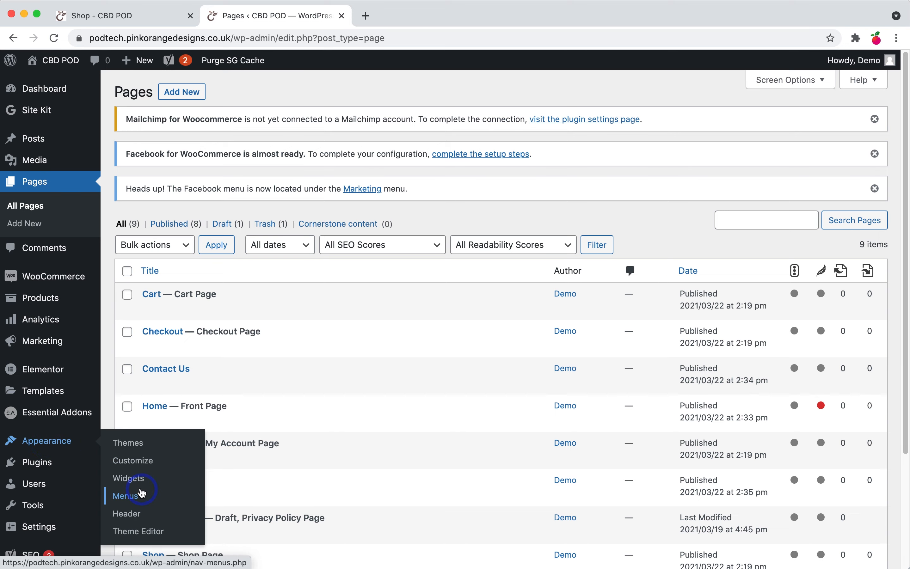
{"action": "left_click", "coordinate": [140, 487]}
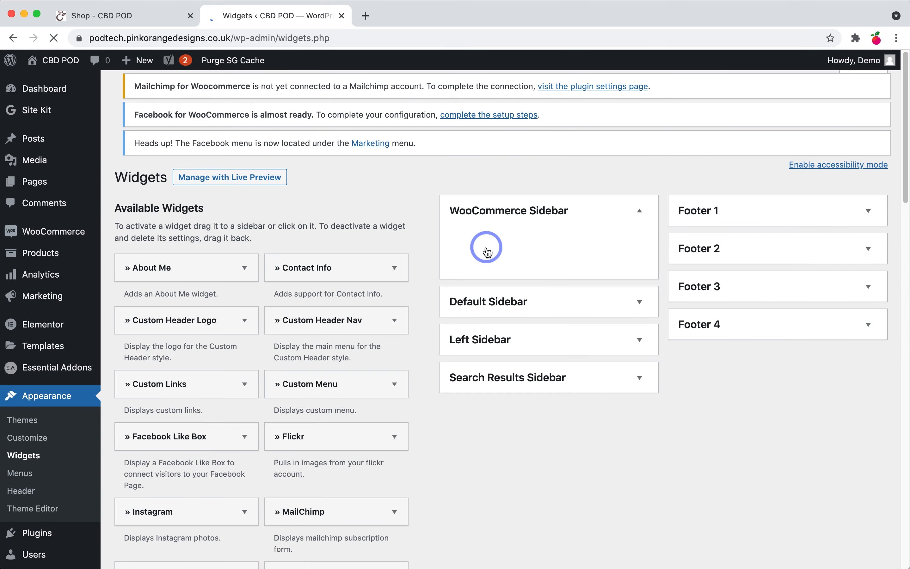
{"action": "left_click", "coordinate": [640, 235]}
{"action": "left_click", "coordinate": [639, 235]}
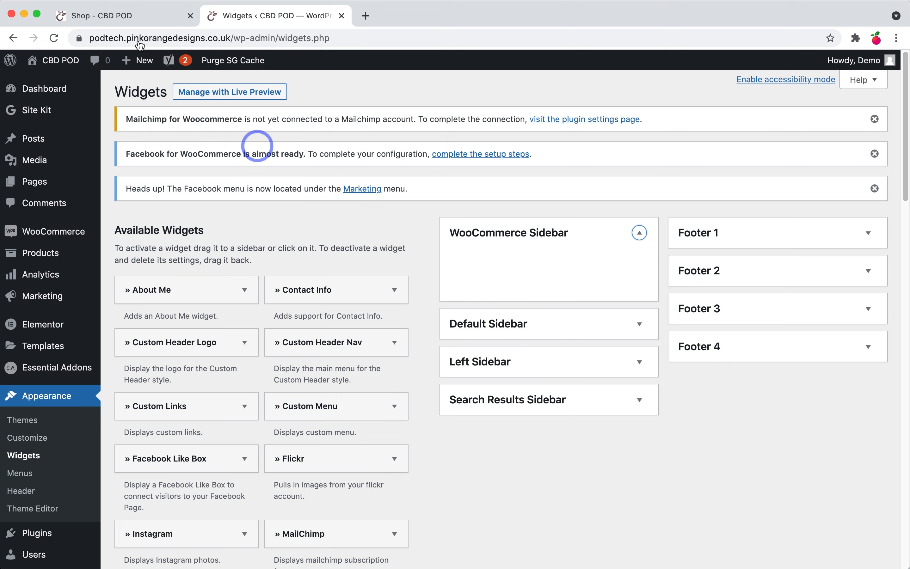
{"action": "left_click", "coordinate": [138, 21]}
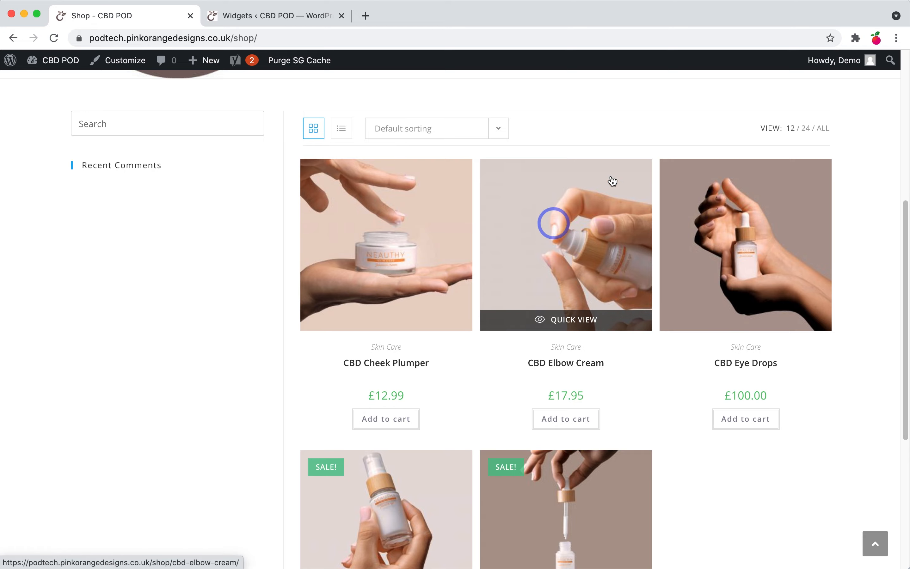
Step: Add an untitled Product Search widget to the WooCommerce Sidebar on the Widgets screen
{"action": "left_click", "coordinate": [283, 18]}
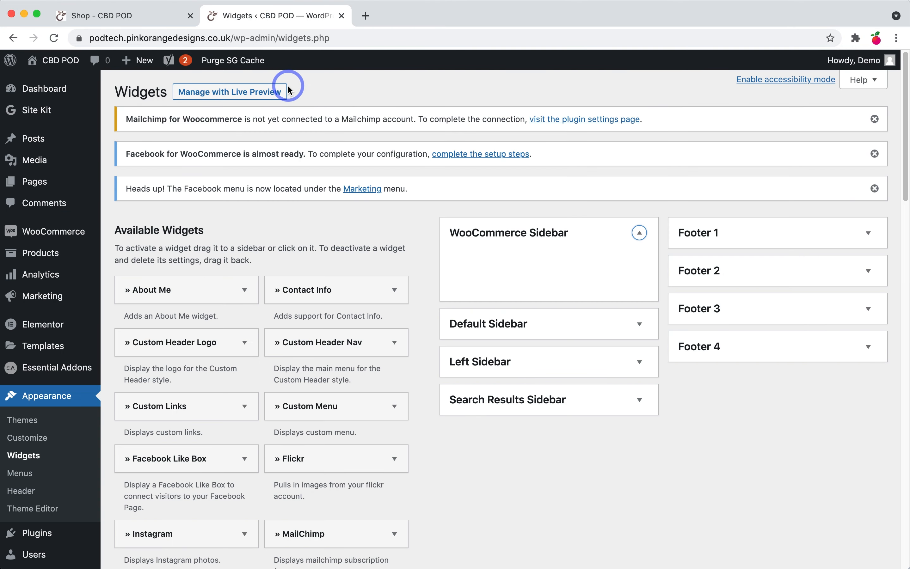
{"action": "scroll", "coordinate": [369, 311], "scroll_direction": "down", "scroll_amount": 4}
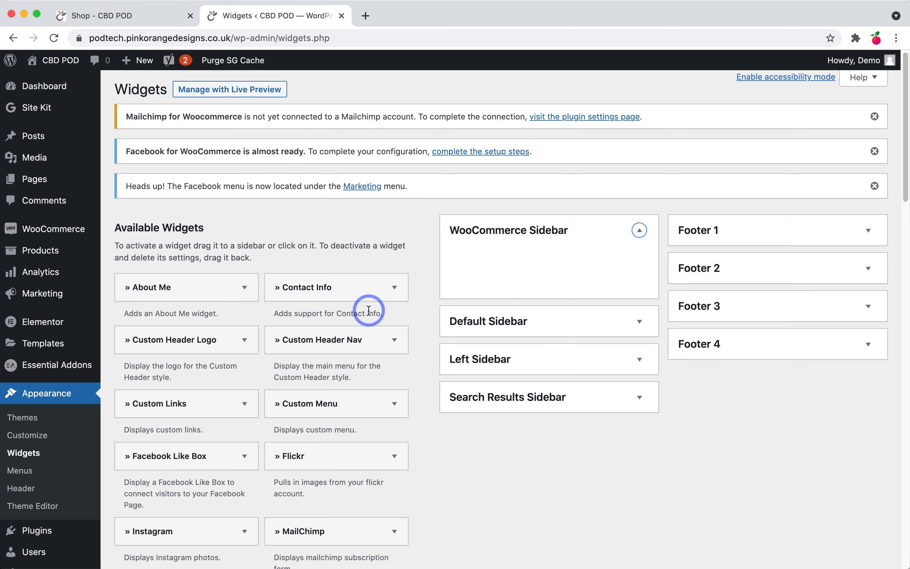
{"action": "scroll", "coordinate": [366, 323], "scroll_direction": "down", "scroll_amount": 8}
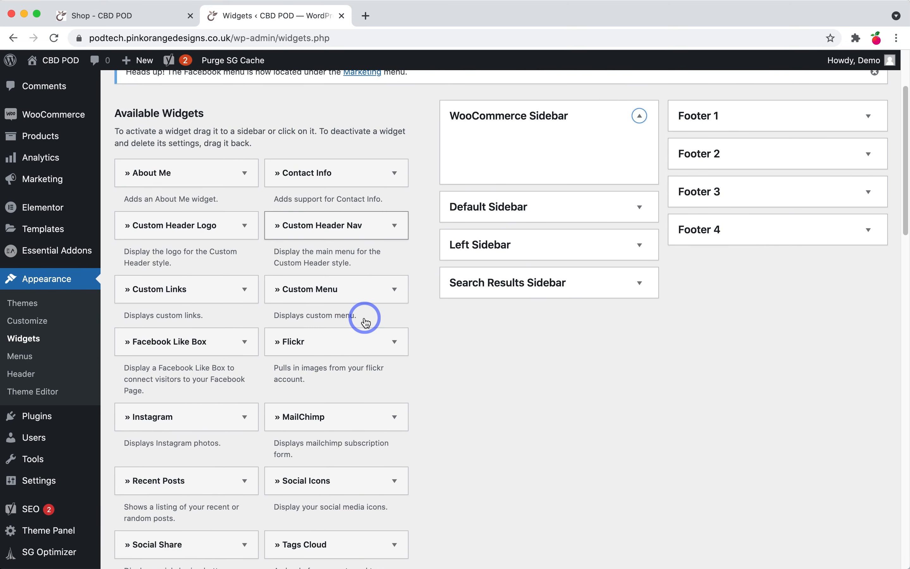
{"action": "scroll", "coordinate": [365, 323], "scroll_direction": "down", "scroll_amount": 10}
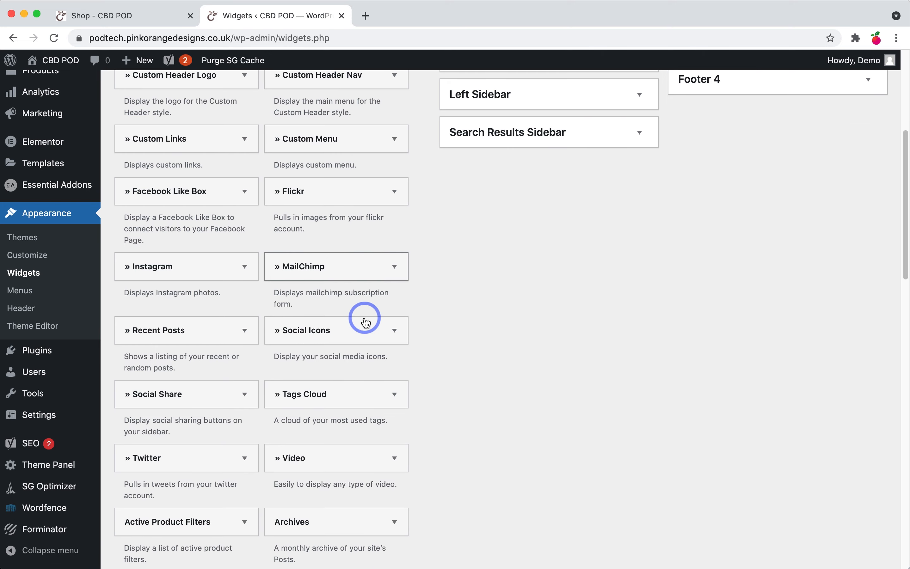
{"action": "scroll", "coordinate": [366, 323], "scroll_direction": "down", "scroll_amount": 9}
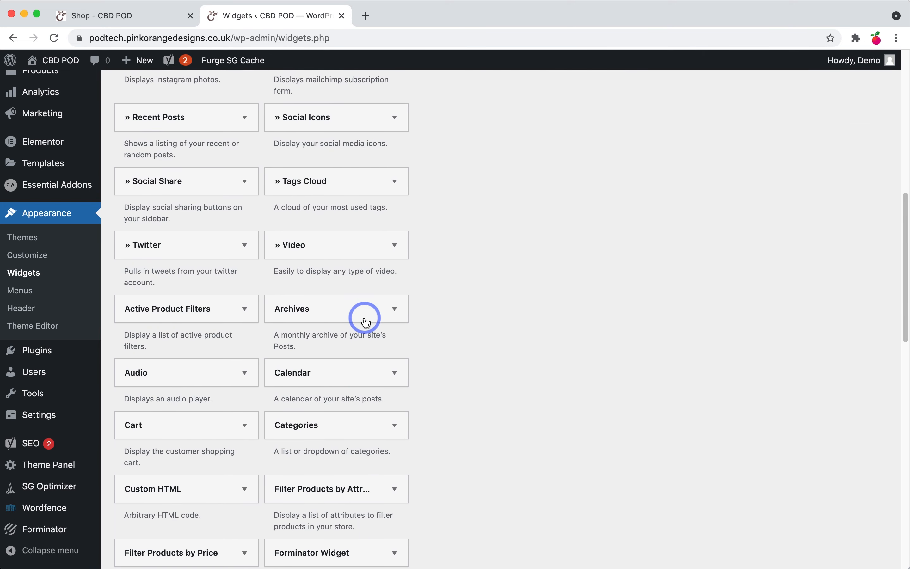
{"action": "scroll", "coordinate": [366, 322], "scroll_direction": "down", "scroll_amount": 6}
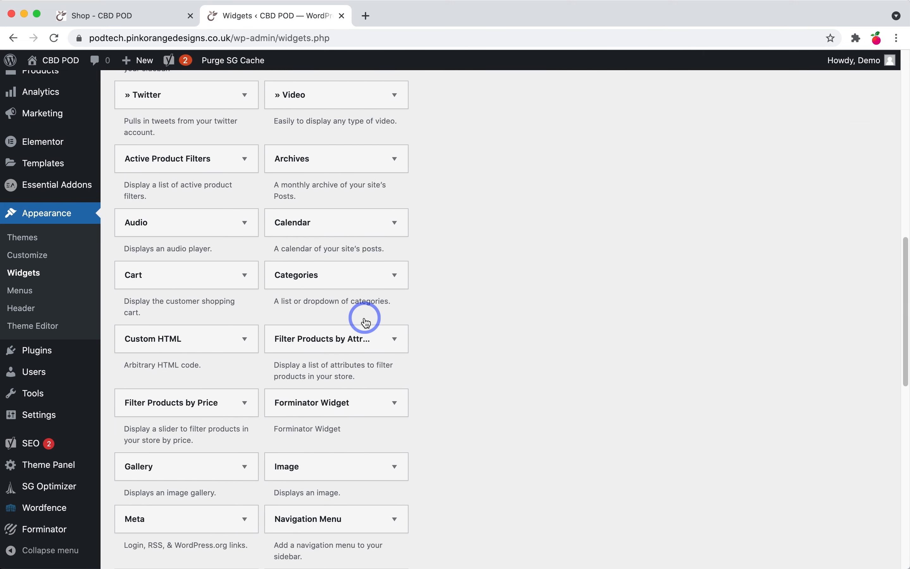
{"action": "scroll", "coordinate": [366, 320], "scroll_direction": "down", "scroll_amount": 5}
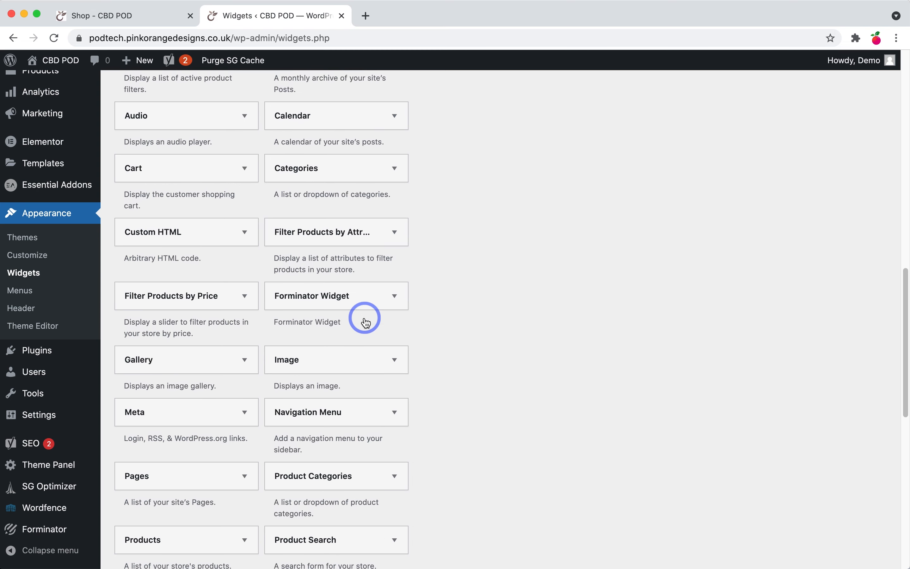
{"action": "left_click", "coordinate": [348, 481]}
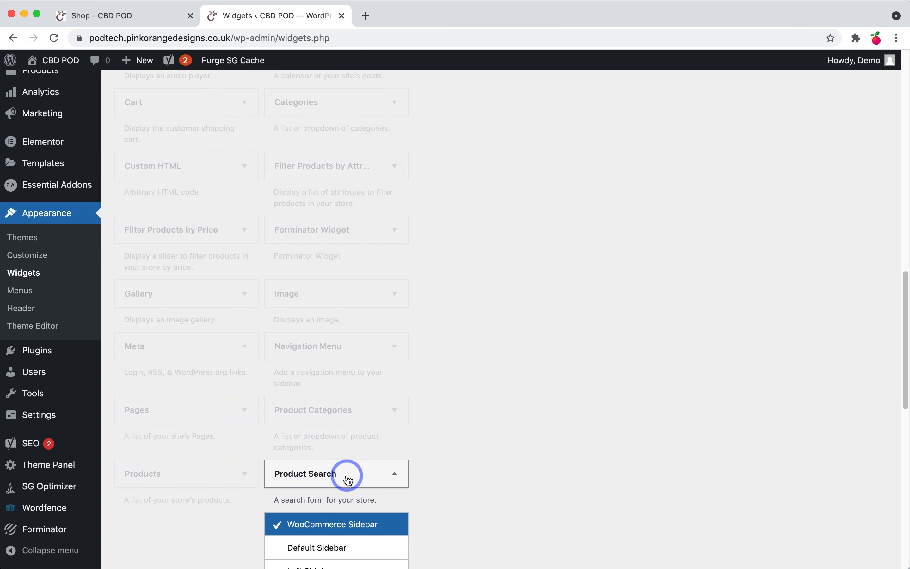
{"action": "scroll", "coordinate": [346, 486], "scroll_direction": "down", "scroll_amount": 5}
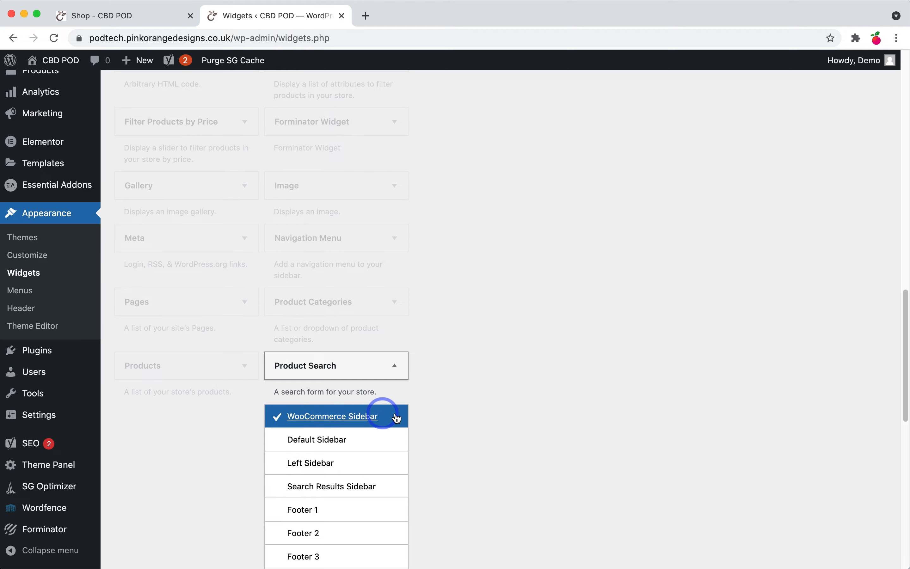
{"action": "scroll", "coordinate": [391, 420], "scroll_direction": "down", "scroll_amount": 7}
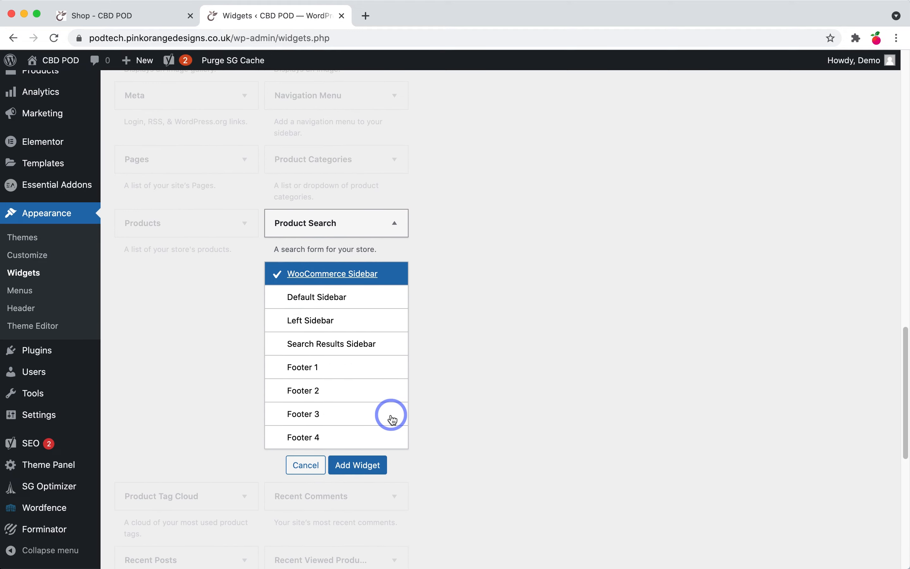
{"action": "left_click", "coordinate": [369, 466]}
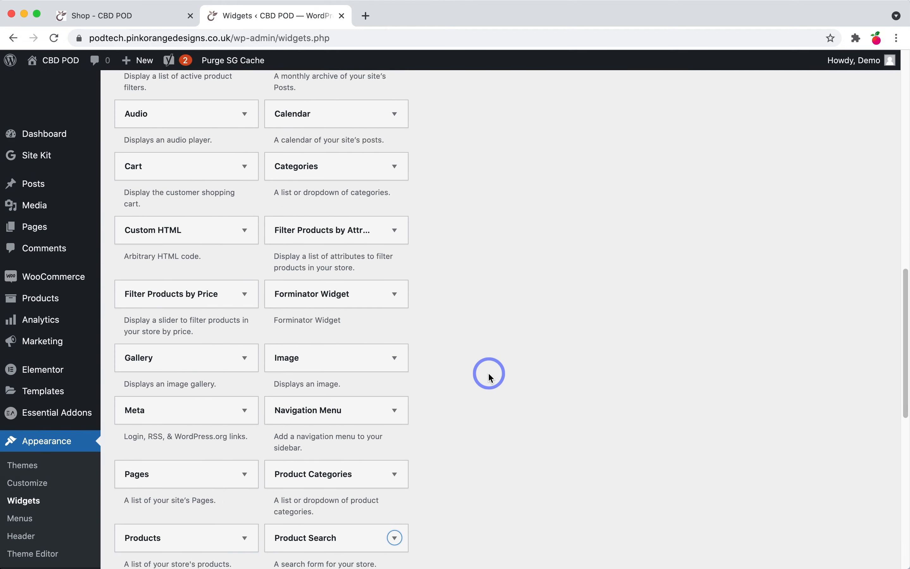
{"action": "scroll", "coordinate": [490, 377], "scroll_direction": "up", "scroll_amount": 5}
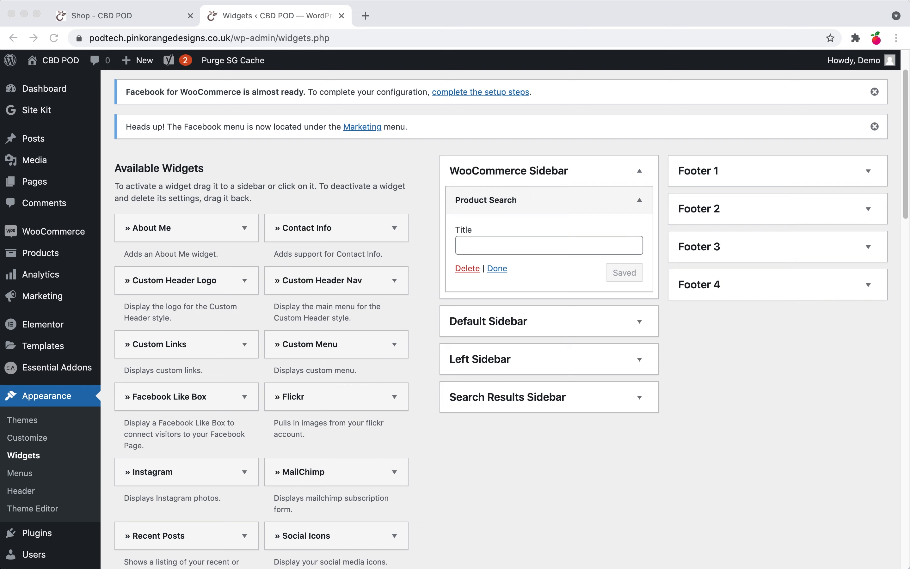
{"action": "left_click", "coordinate": [498, 269]}
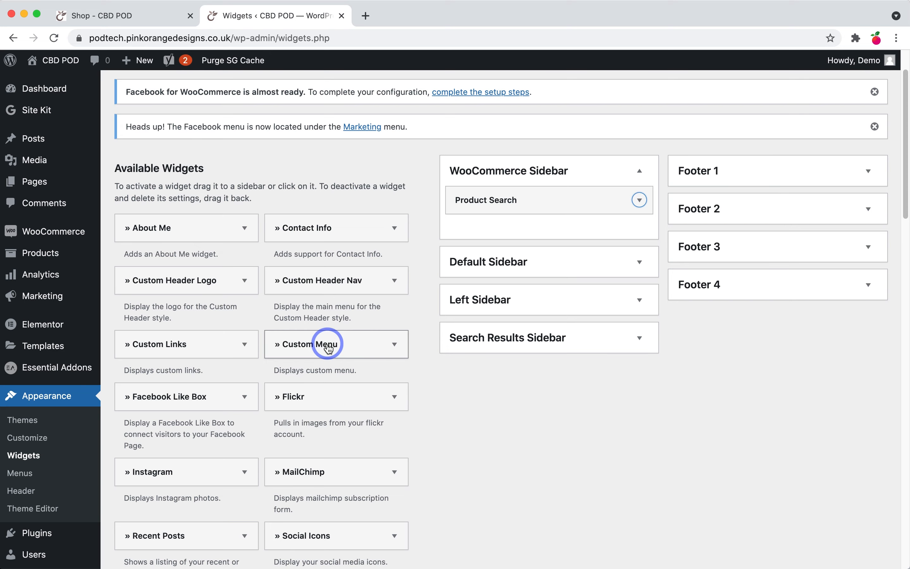
Step: Add a Filter Products by Price widget titled 'Filter by price' below Product Search
{"action": "scroll", "coordinate": [328, 350], "scroll_direction": "down", "scroll_amount": 5}
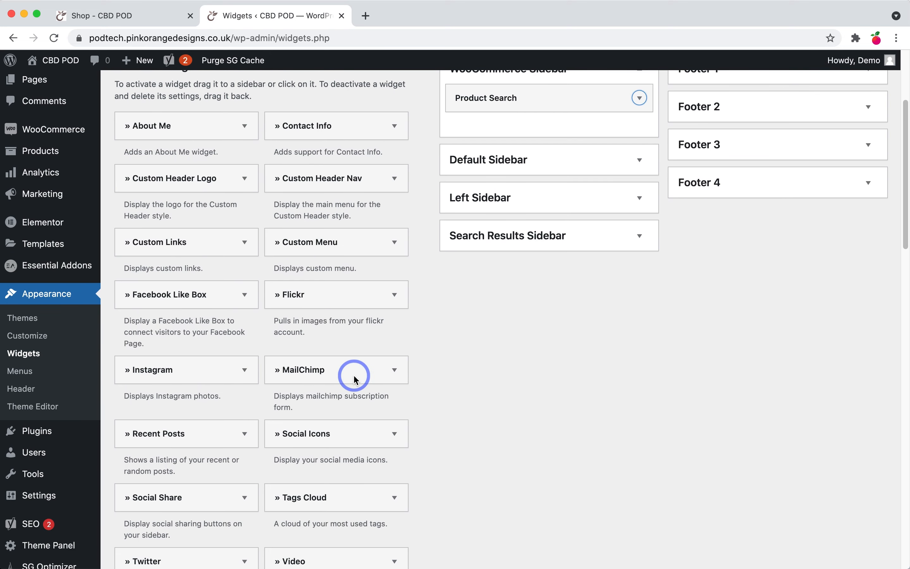
{"action": "scroll", "coordinate": [354, 375], "scroll_direction": "down", "scroll_amount": 7}
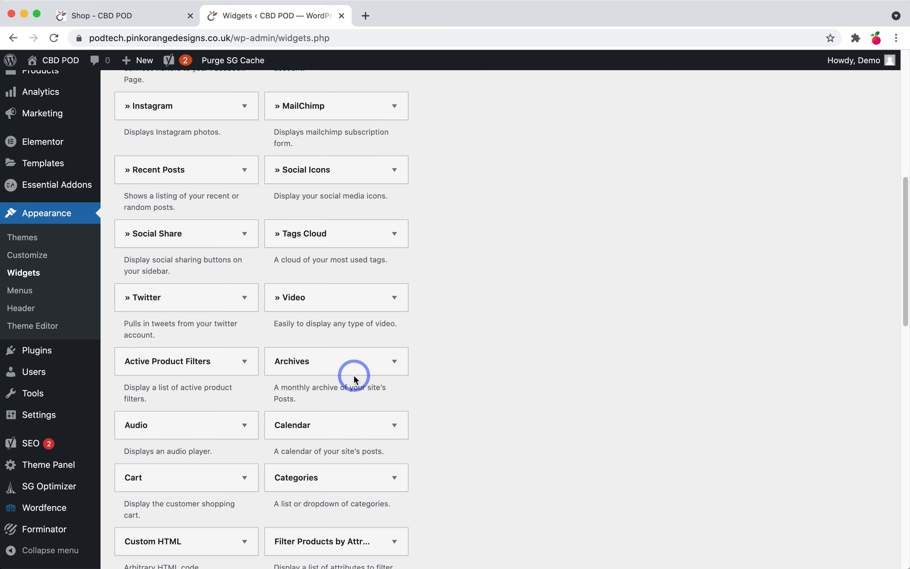
{"action": "scroll", "coordinate": [355, 380], "scroll_direction": "down", "scroll_amount": 3}
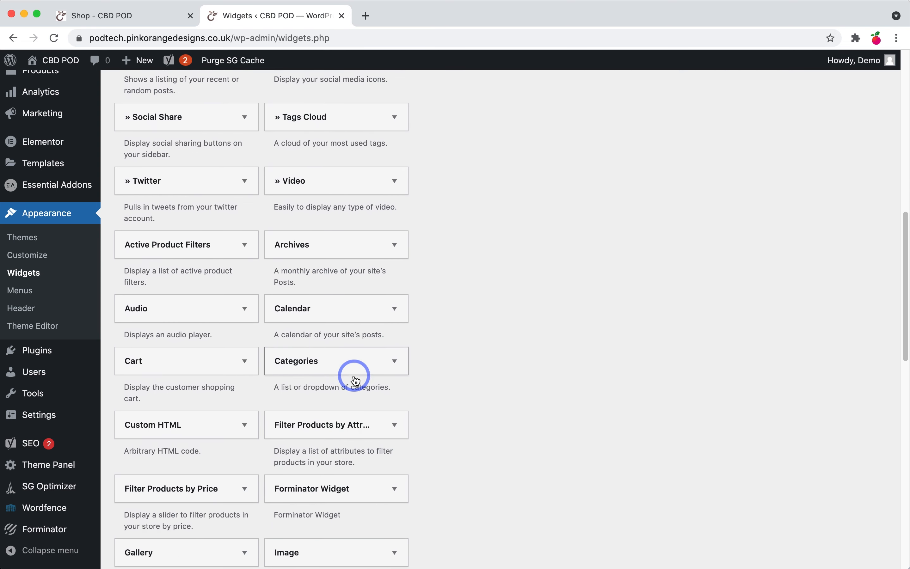
{"action": "left_click", "coordinate": [190, 491]}
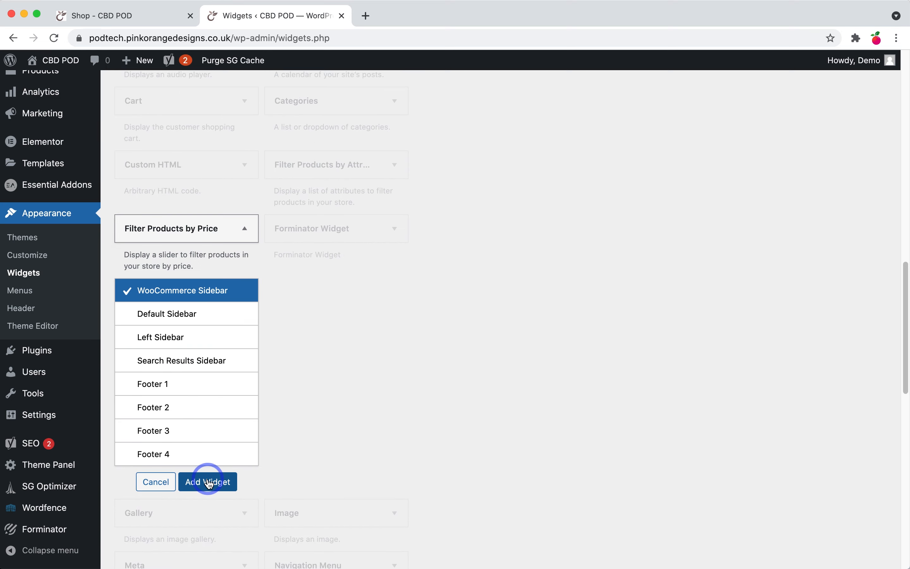
{"action": "left_click", "coordinate": [209, 483]}
{"action": "left_click", "coordinate": [454, 360]}
{"action": "scroll", "coordinate": [595, 267], "scroll_direction": "up", "scroll_amount": 10}
{"action": "left_click", "coordinate": [492, 346]}
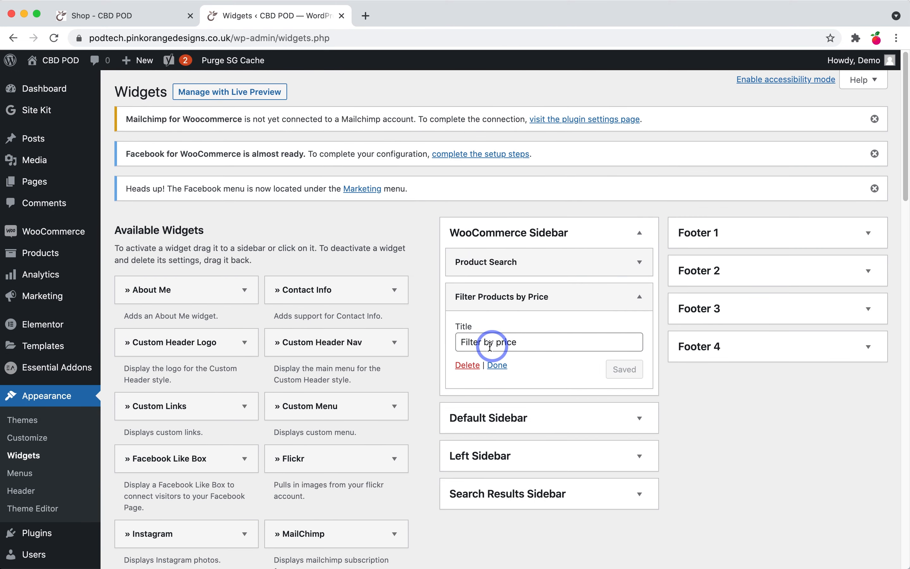
{"action": "left_click", "coordinate": [504, 371]}
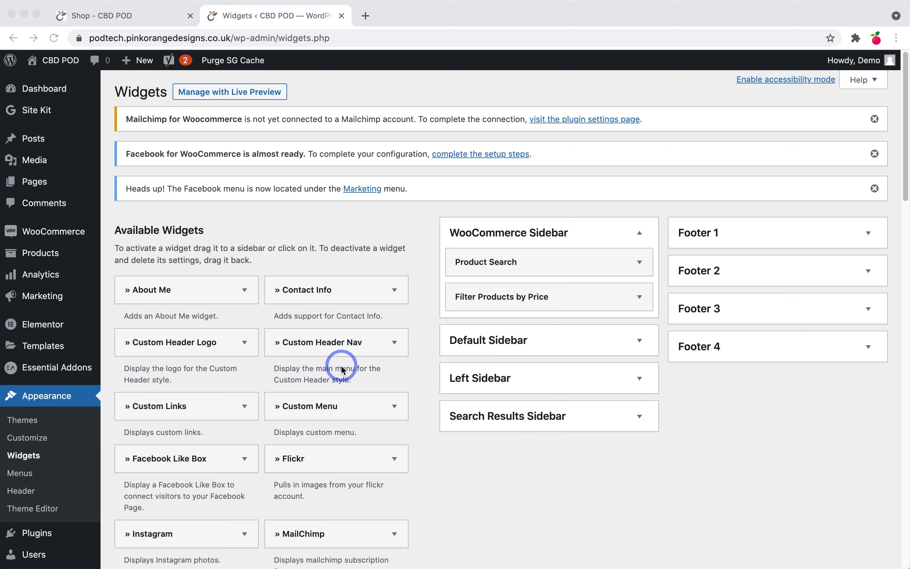
{"action": "scroll", "coordinate": [342, 371], "scroll_direction": "down", "scroll_amount": 8}
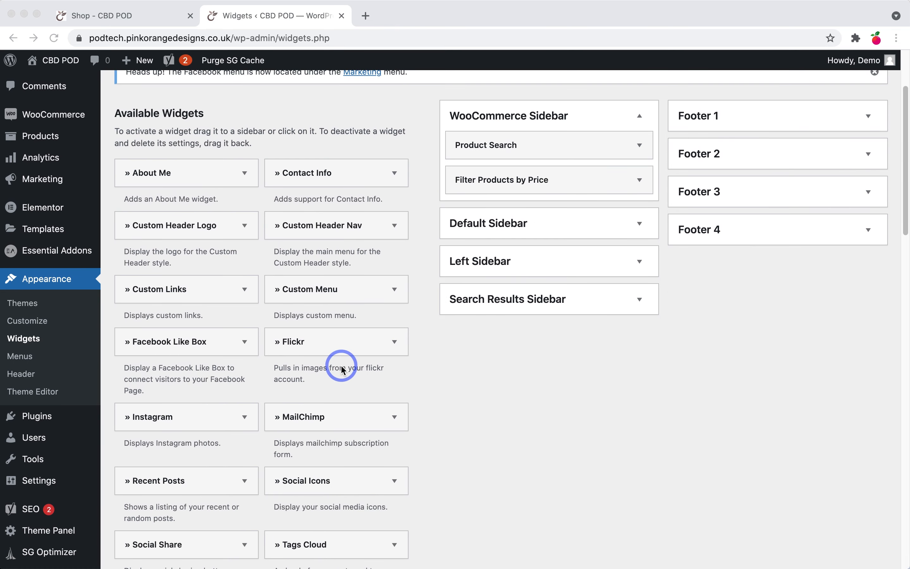
Step: Add a Product Categories widget to the WooCommerce Sidebar
{"action": "scroll", "coordinate": [343, 371], "scroll_direction": "down", "scroll_amount": 5}
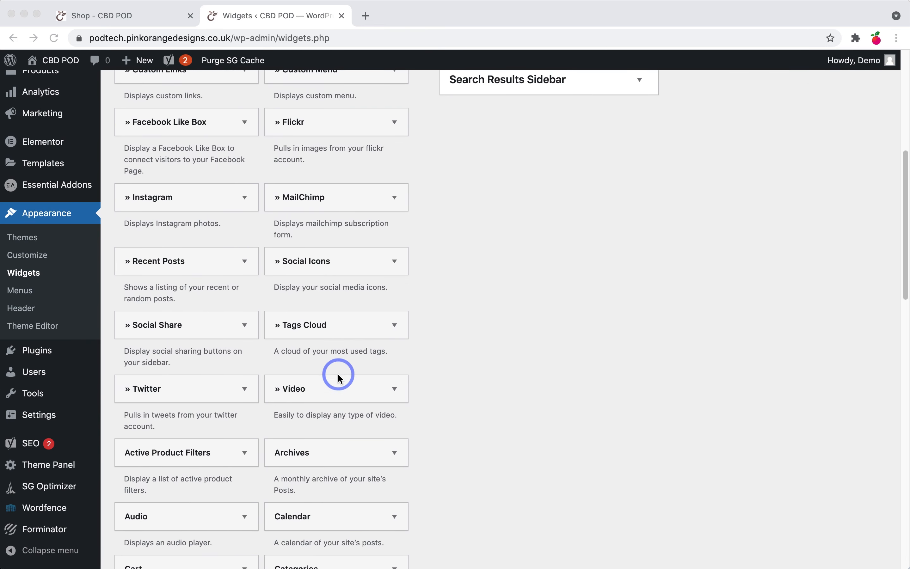
{"action": "scroll", "coordinate": [338, 374], "scroll_direction": "down", "scroll_amount": 4}
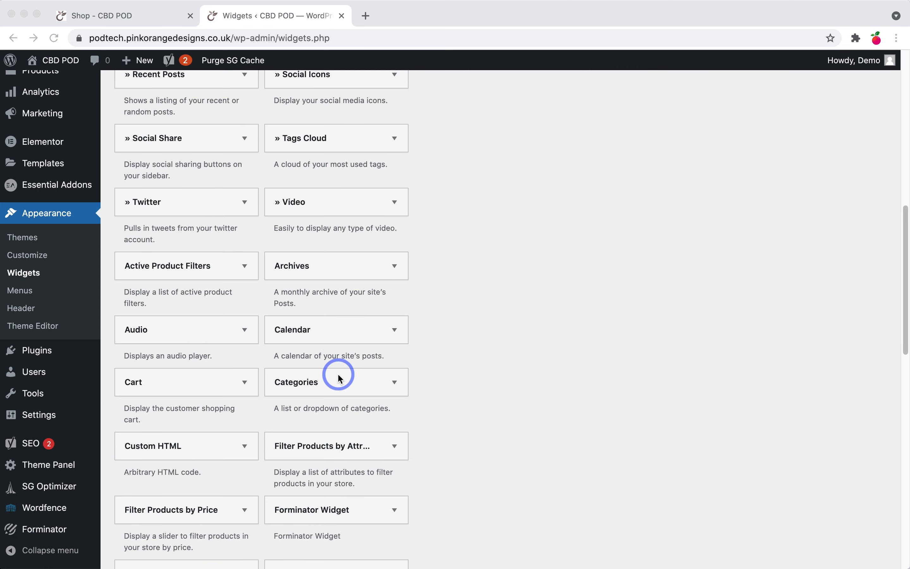
{"action": "scroll", "coordinate": [339, 376], "scroll_direction": "down", "scroll_amount": 3}
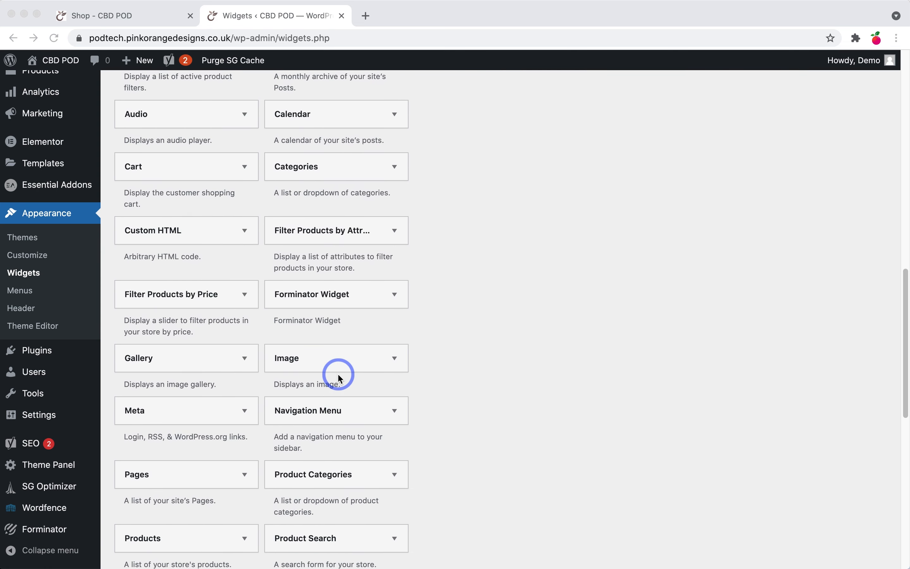
{"action": "left_click", "coordinate": [347, 478]}
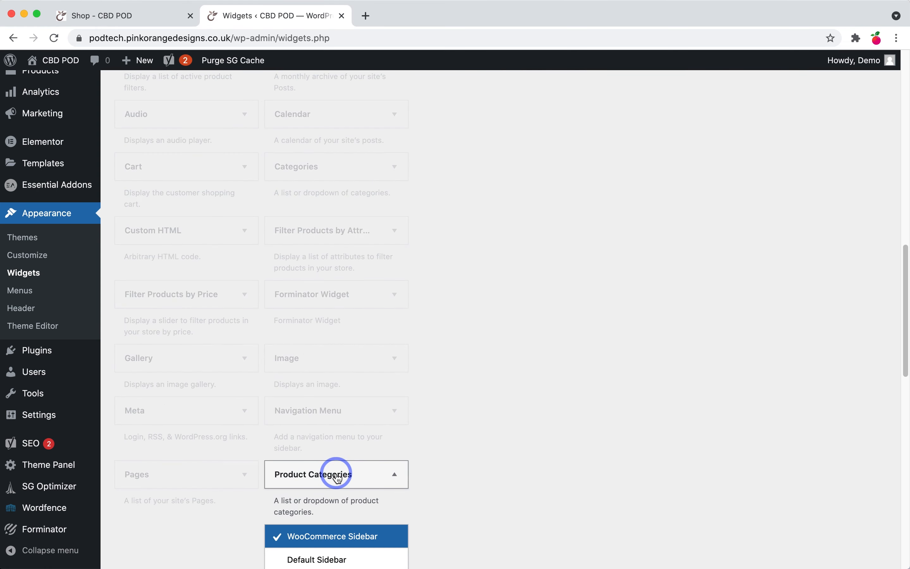
{"action": "scroll", "coordinate": [341, 429], "scroll_direction": "down", "scroll_amount": 2}
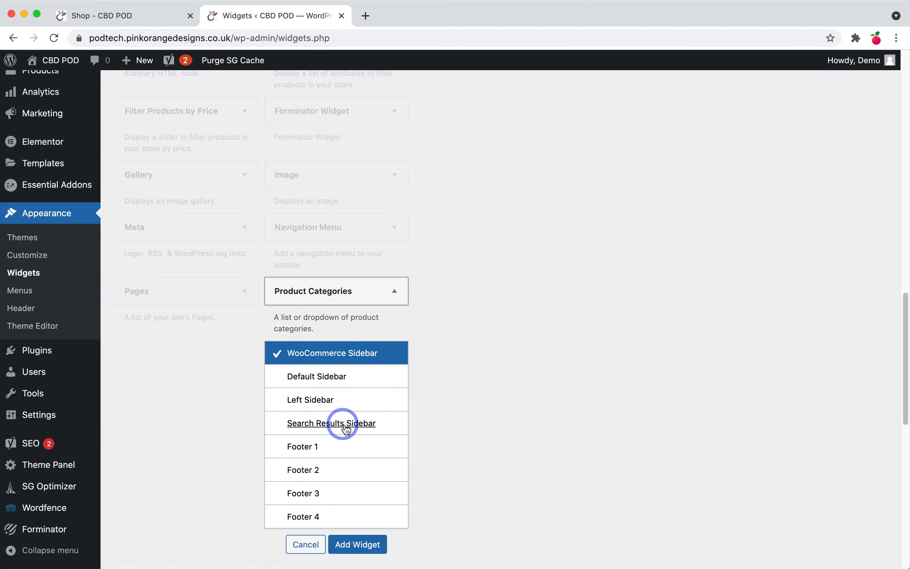
{"action": "left_click", "coordinate": [358, 526]}
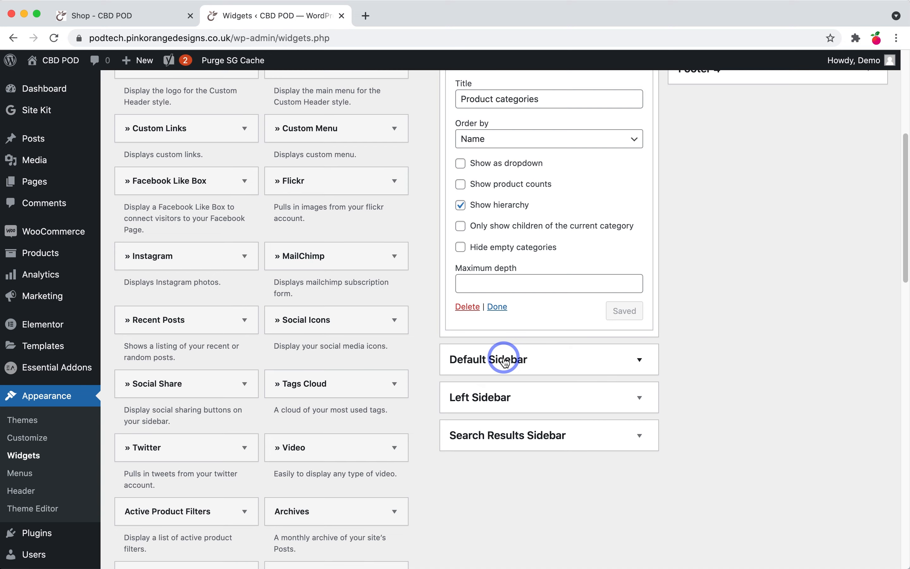
{"action": "left_click", "coordinate": [498, 307]}
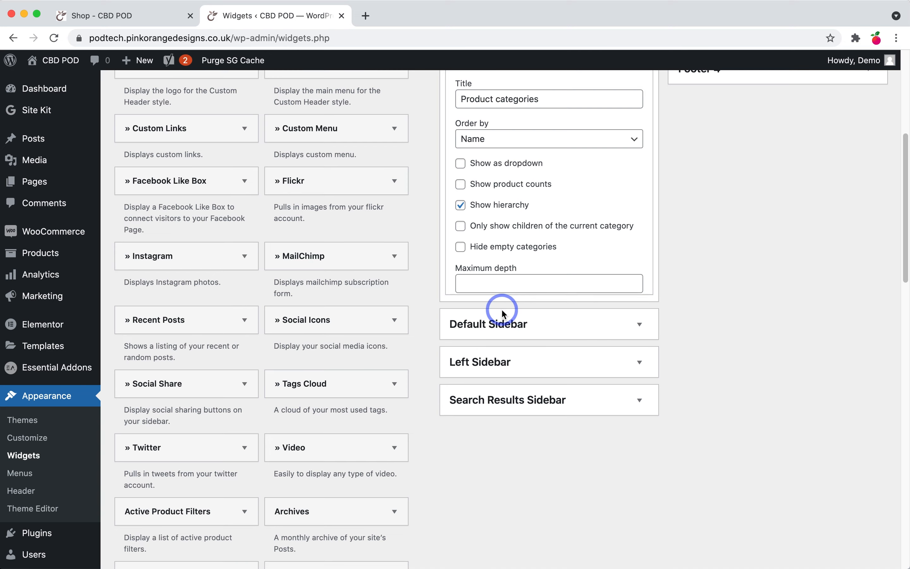
Step: Return to the live shop to see the search, price filter and categories sidebar
{"action": "scroll", "coordinate": [587, 356], "scroll_direction": "up", "scroll_amount": 8}
{"action": "scroll", "coordinate": [603, 356], "scroll_direction": "down", "scroll_amount": 20}
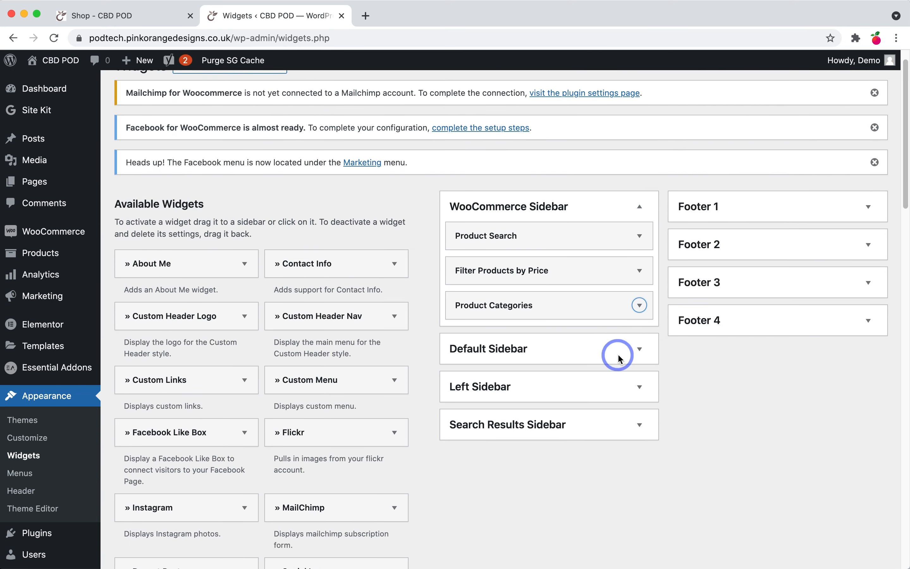
{"action": "scroll", "coordinate": [619, 356], "scroll_direction": "down", "scroll_amount": 5}
{"action": "scroll", "coordinate": [625, 347], "scroll_direction": "up", "scroll_amount": 20}
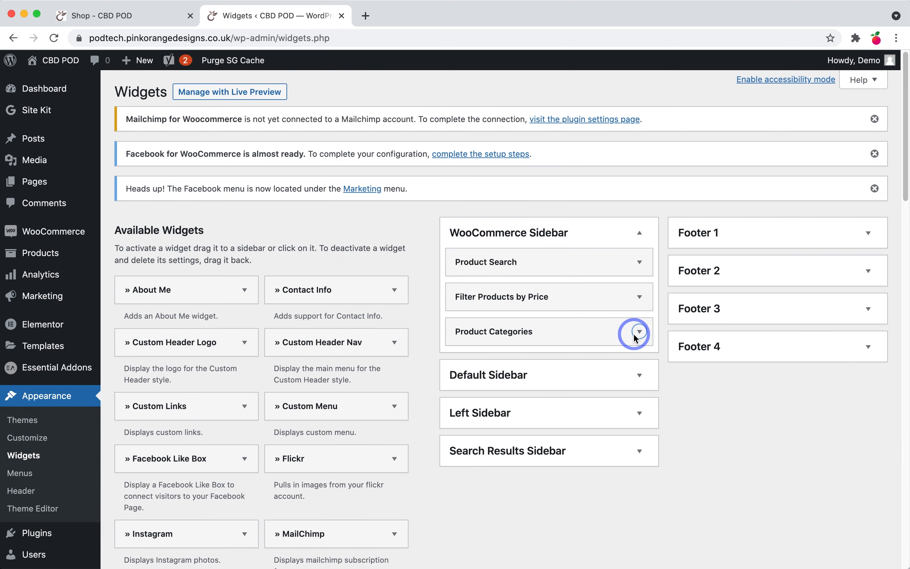
{"action": "left_click", "coordinate": [124, 15]}
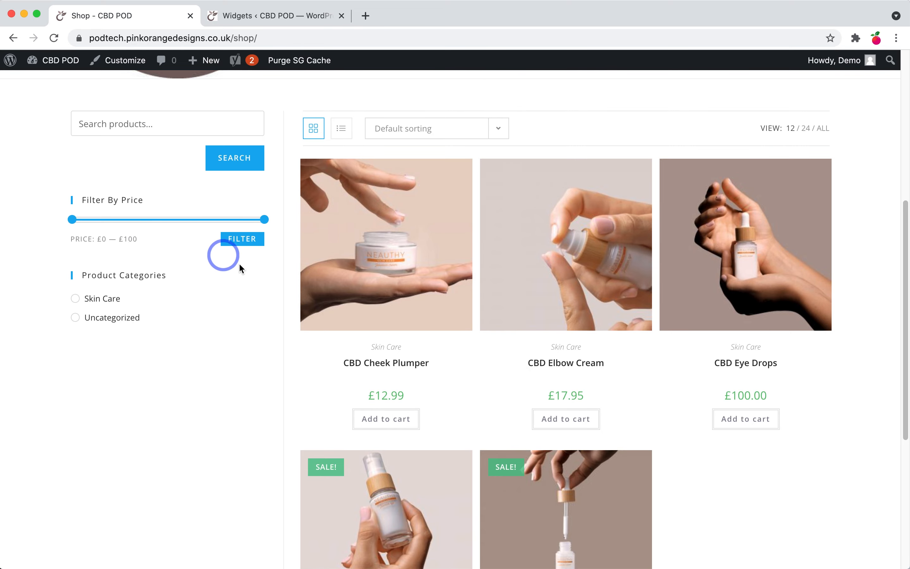
Step: Search the shop for 'eye' and review the resulting CBD Eye Drops product page
{"action": "scroll", "coordinate": [144, 140], "scroll_direction": "up", "scroll_amount": 2}
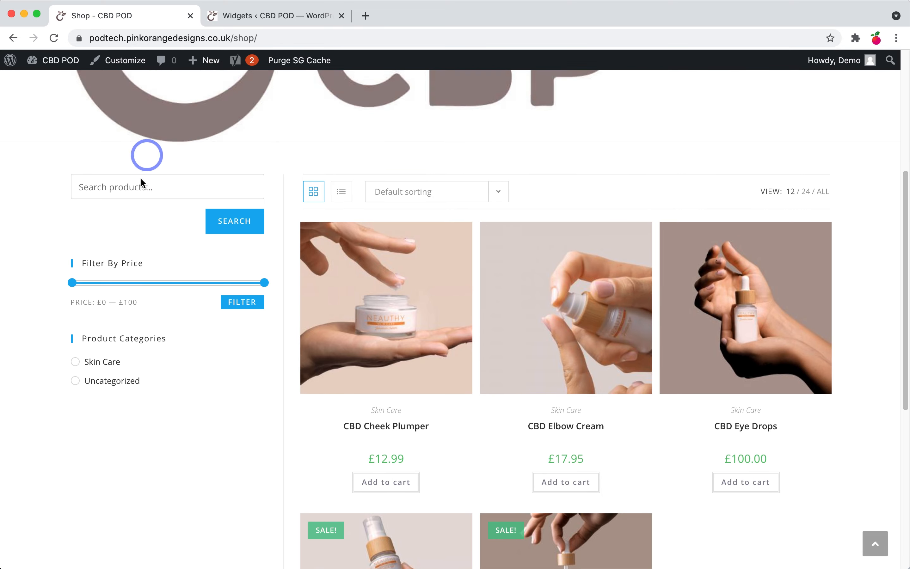
{"action": "left_click", "coordinate": [143, 183]}
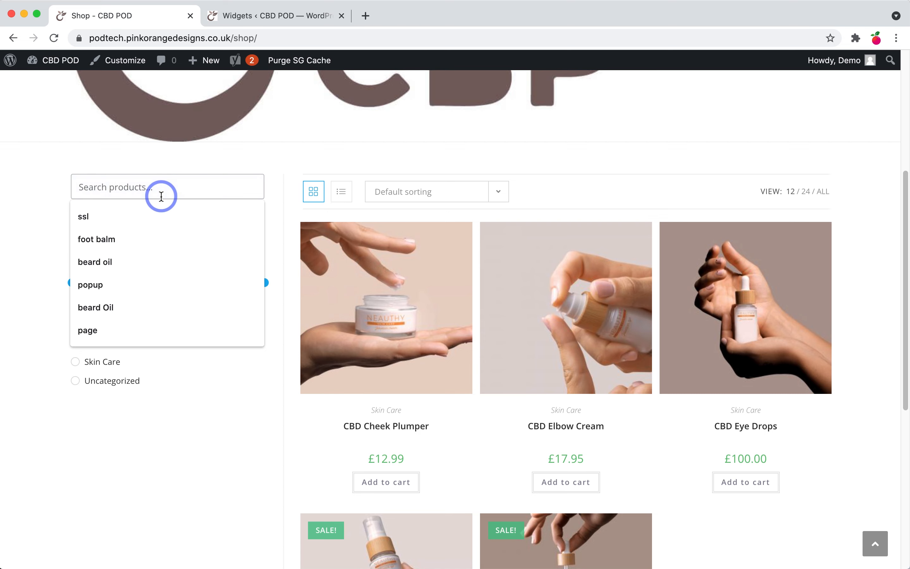
{"action": "type", "text": "eye"}
{"action": "key", "text": "Return"}
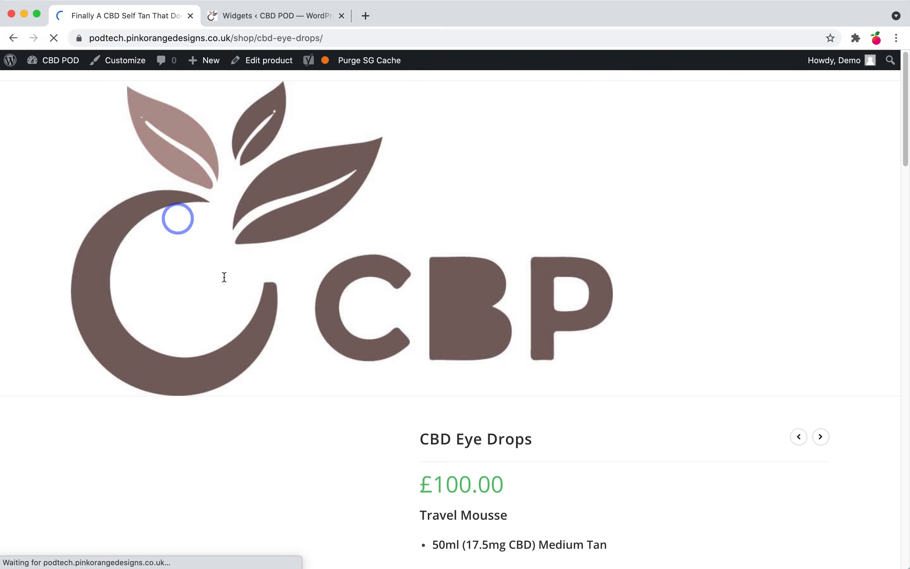
{"action": "scroll", "coordinate": [250, 311], "scroll_direction": "down", "scroll_amount": 3}
{"action": "scroll", "coordinate": [379, 413], "scroll_direction": "down", "scroll_amount": 15}
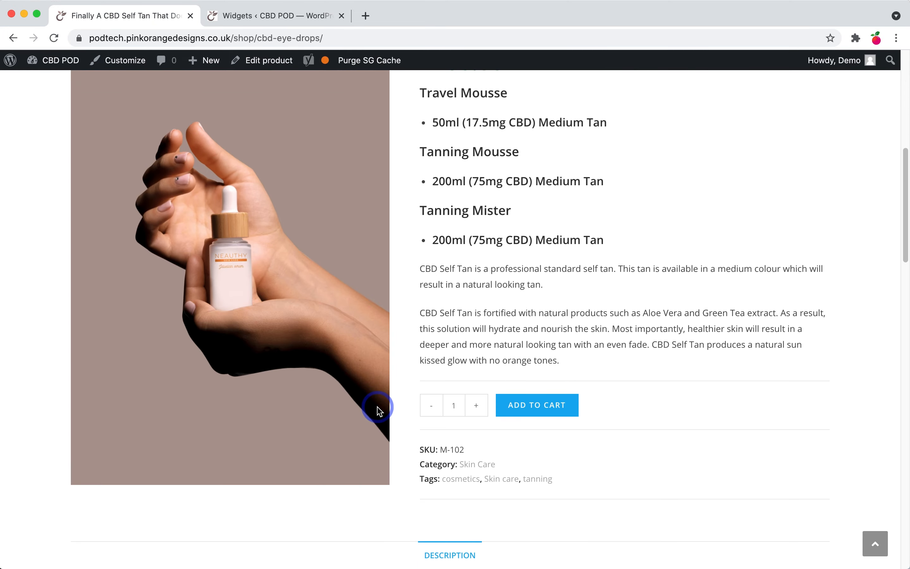
{"action": "scroll", "coordinate": [379, 411], "scroll_direction": "up", "scroll_amount": 8}
{"action": "scroll", "coordinate": [377, 407], "scroll_direction": "up", "scroll_amount": 10}
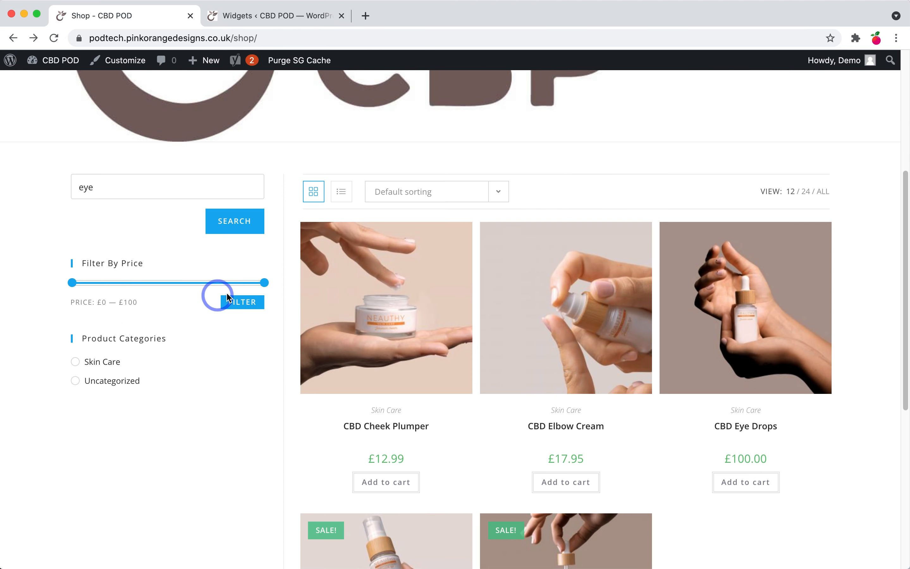
Step: Lower the price filter's maximum to £20 to test the filter
{"action": "left_click_drag", "start_coordinate": [254, 289], "coordinate": [205, 291]}
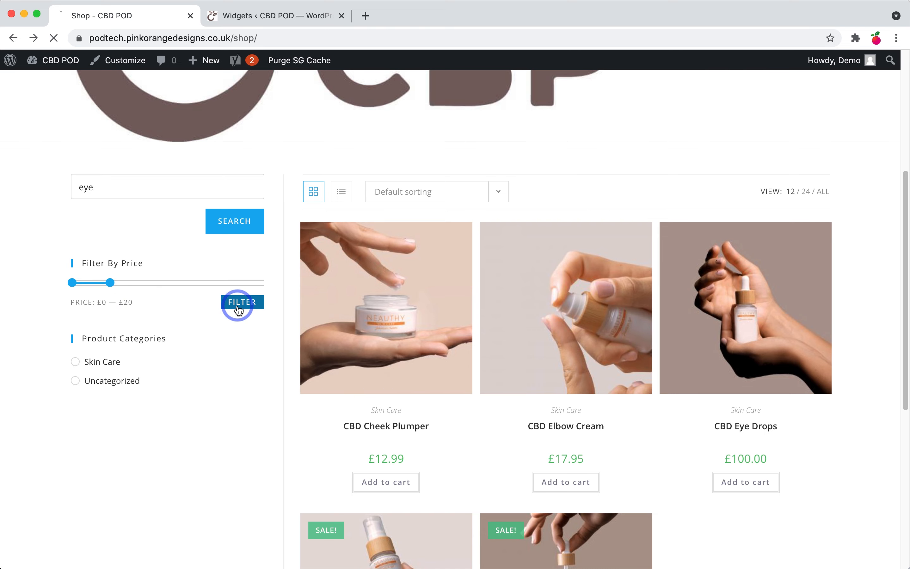
{"action": "scroll", "coordinate": [238, 310], "scroll_direction": "down", "scroll_amount": 9}
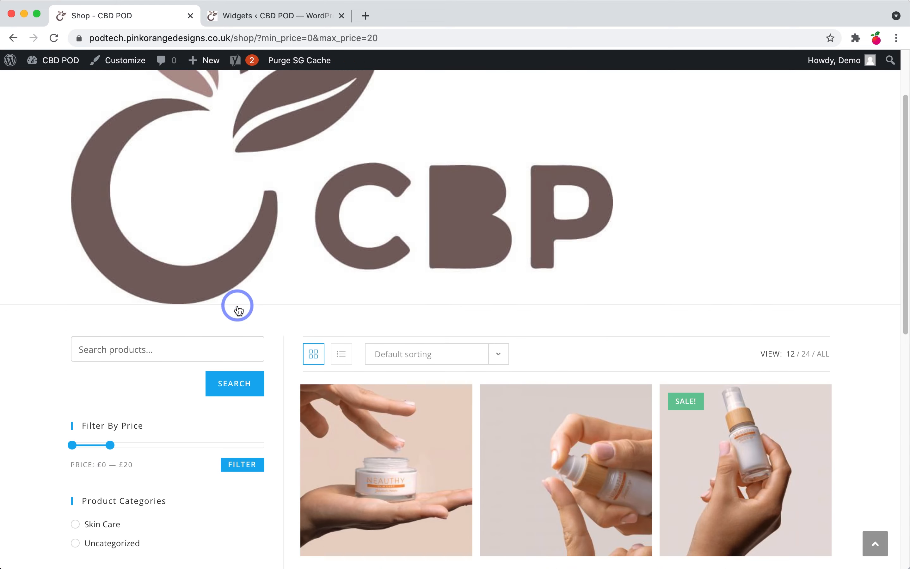
{"action": "scroll", "coordinate": [237, 310], "scroll_direction": "down", "scroll_amount": 2}
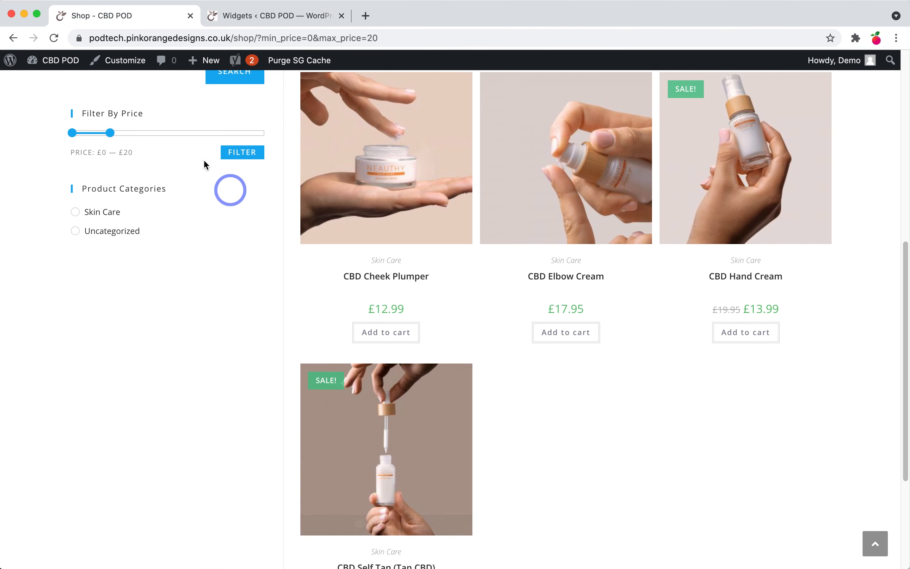
Step: Widen the price filter back to £0–£100 and apply it so all five products show
{"action": "left_click_drag", "start_coordinate": [113, 138], "coordinate": [268, 136]}
{"action": "left_click", "coordinate": [243, 152]}
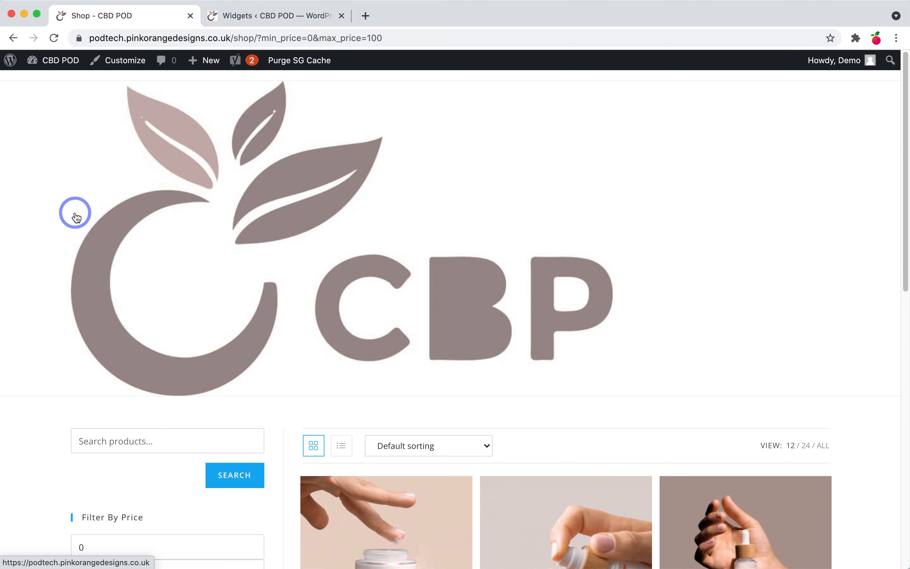
{"action": "scroll", "coordinate": [115, 365], "scroll_direction": "down", "scroll_amount": 10}
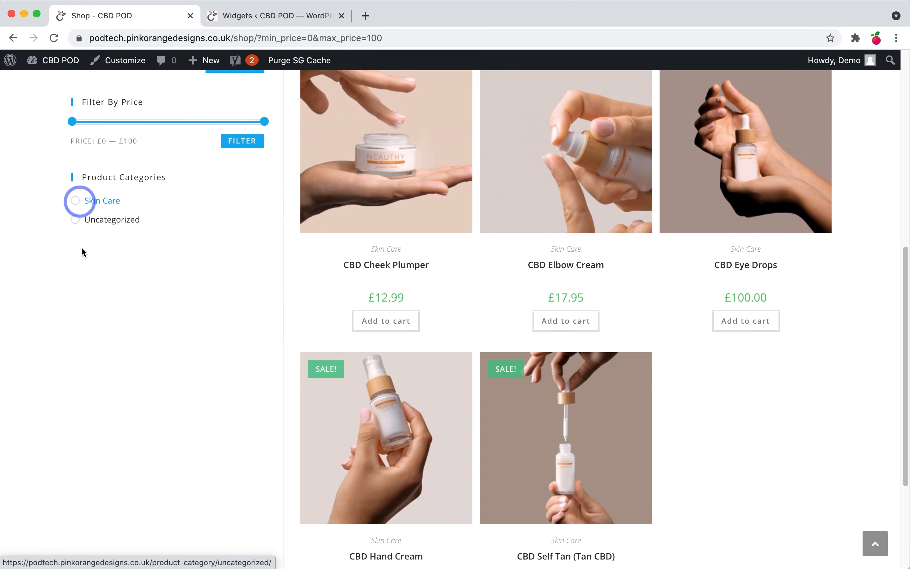
{"action": "scroll", "coordinate": [241, 271], "scroll_direction": "up", "scroll_amount": 2}
{"action": "scroll", "coordinate": [241, 274], "scroll_direction": "up", "scroll_amount": 5}
{"action": "scroll", "coordinate": [234, 455], "scroll_direction": "down", "scroll_amount": 6}
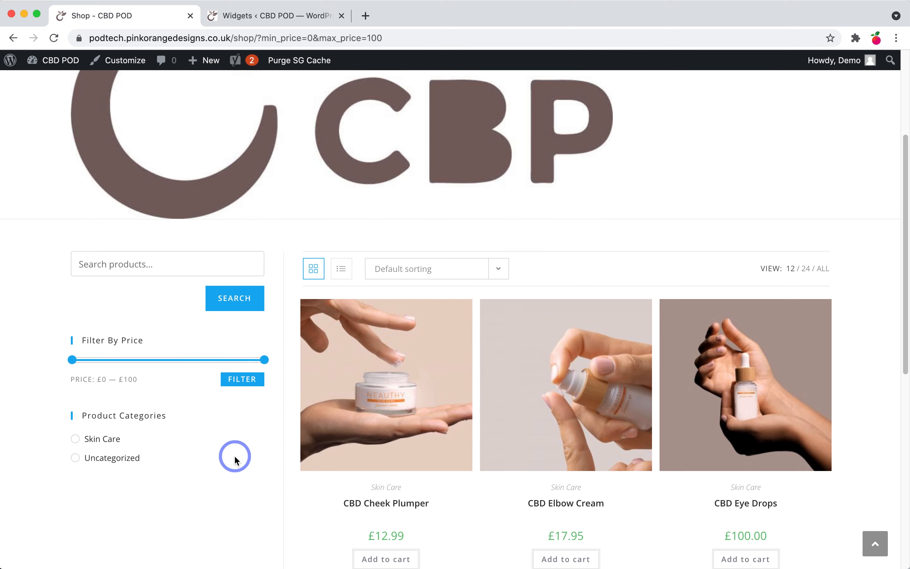
{"action": "scroll", "coordinate": [234, 457], "scroll_direction": "up", "scroll_amount": 3}
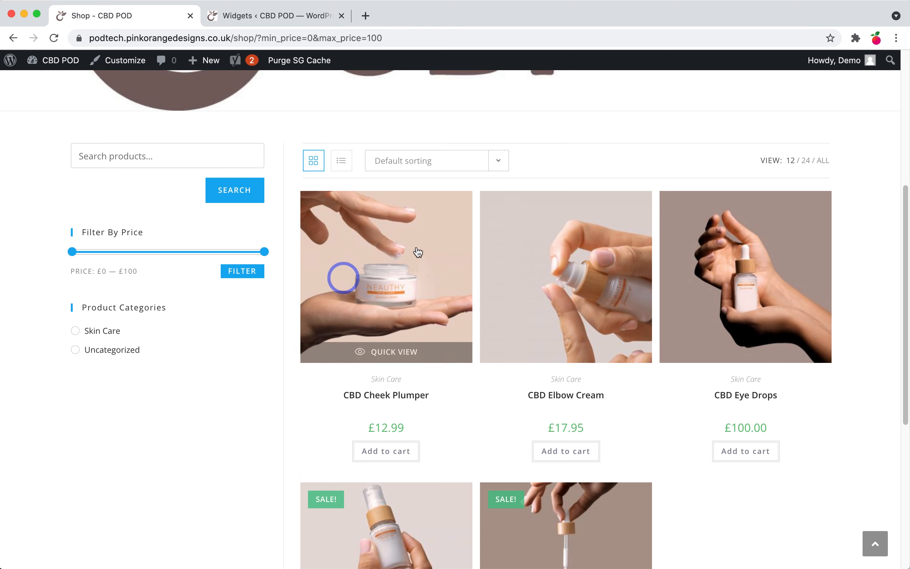
Step: In Customizer WooCommerce > Archives, set Mobile Sidebar Order to Sidebar / Content and publish
{"action": "left_click", "coordinate": [120, 64]}
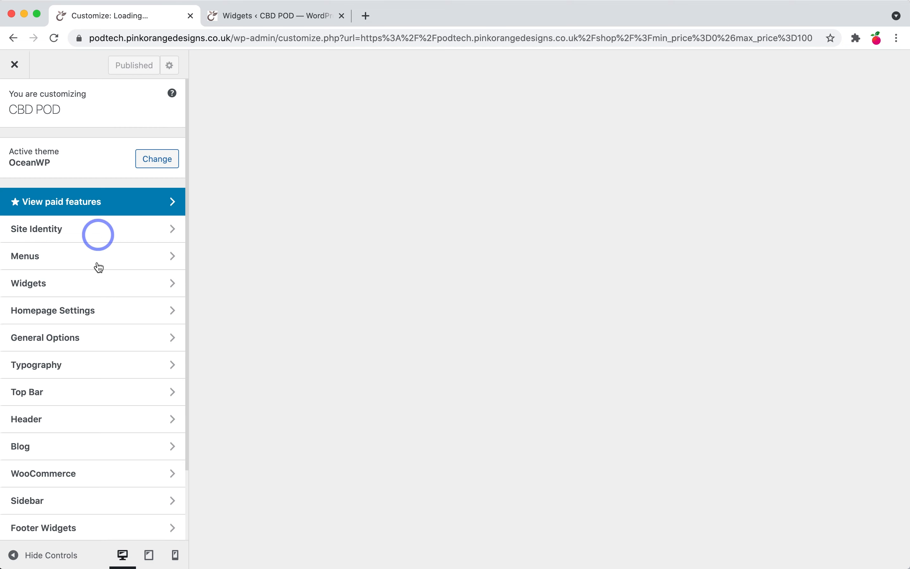
{"action": "left_click", "coordinate": [74, 476]}
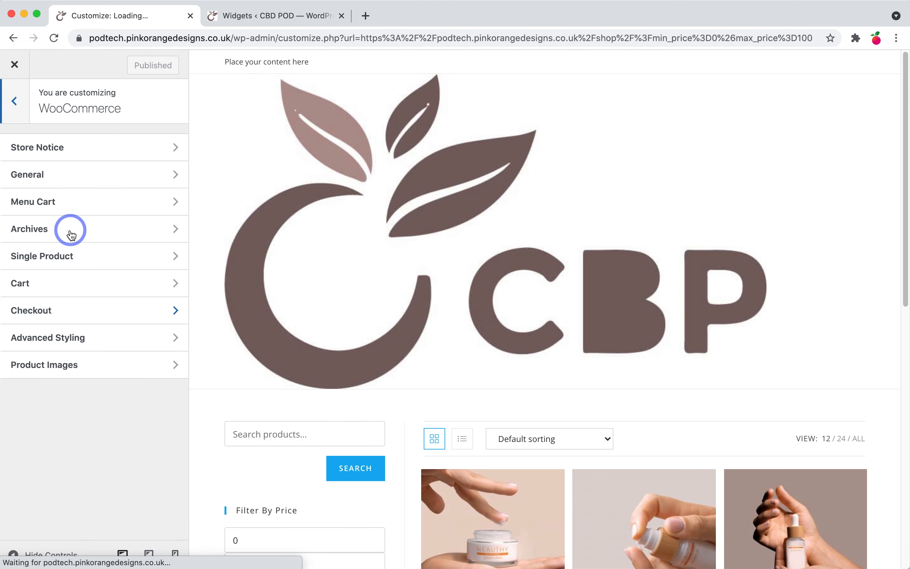
{"action": "left_click", "coordinate": [71, 235]}
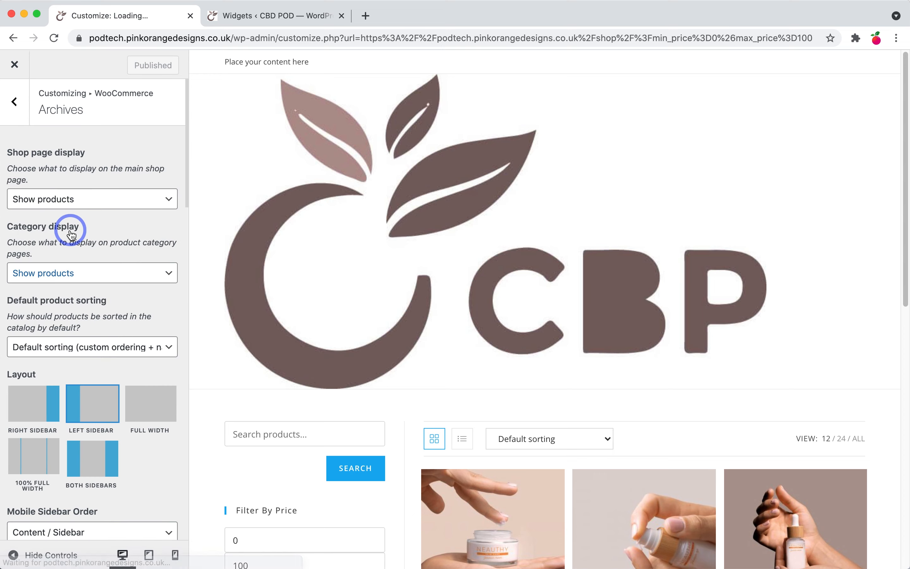
{"action": "scroll", "coordinate": [71, 235], "scroll_direction": "down", "scroll_amount": 3}
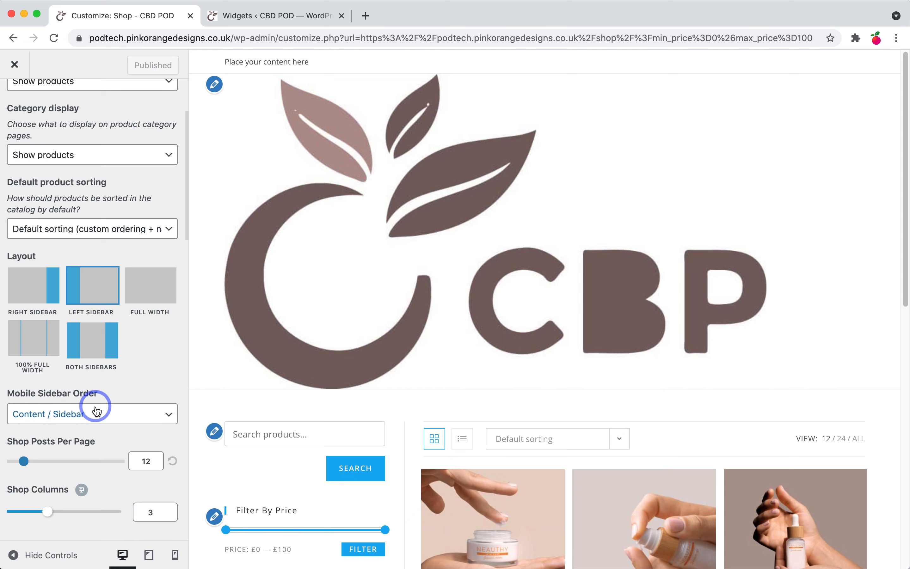
{"action": "left_click", "coordinate": [39, 419]}
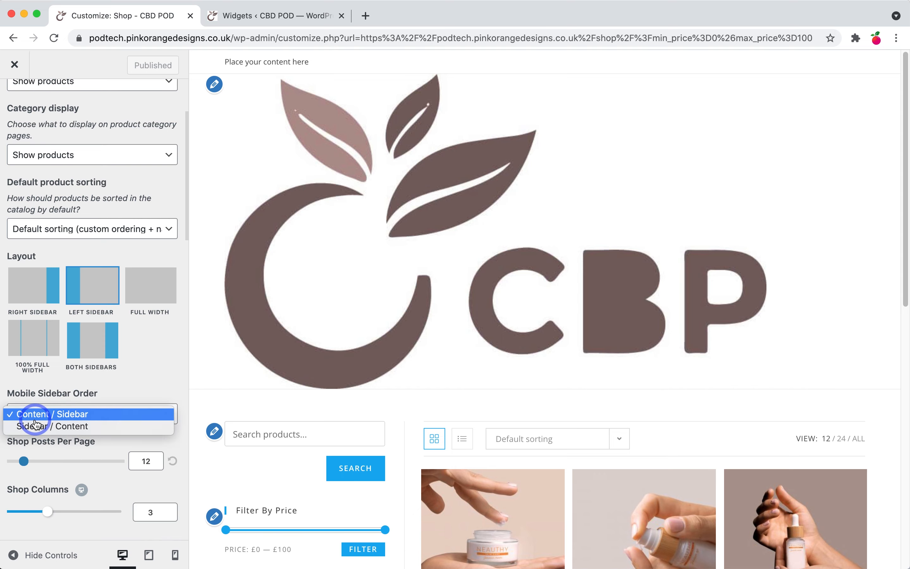
{"action": "left_click", "coordinate": [54, 428]}
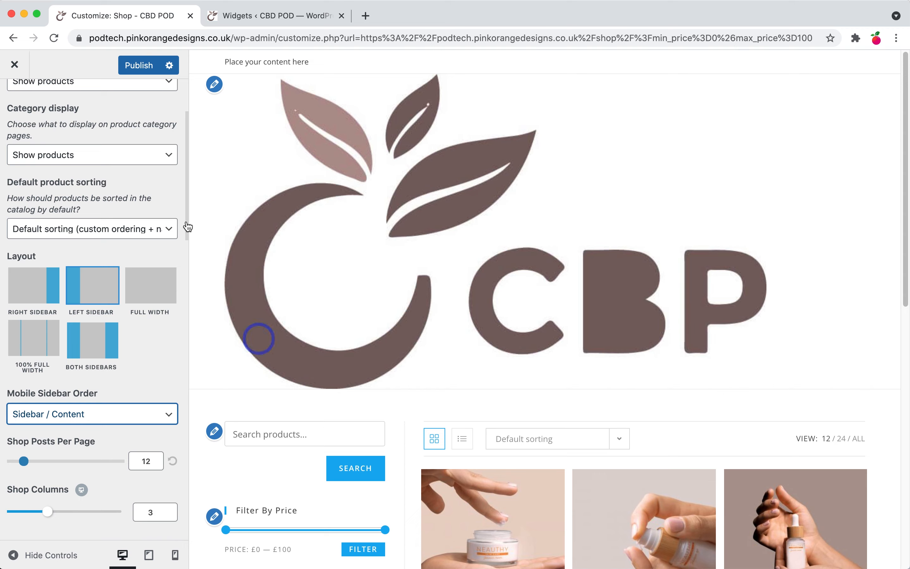
{"action": "left_click", "coordinate": [143, 69]}
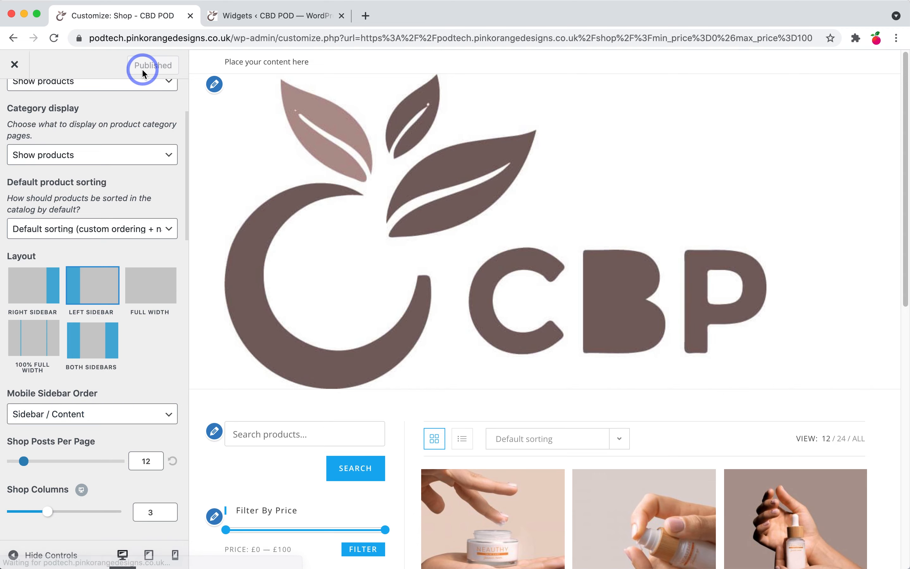
{"action": "scroll", "coordinate": [370, 325], "scroll_direction": "down", "scroll_amount": 10}
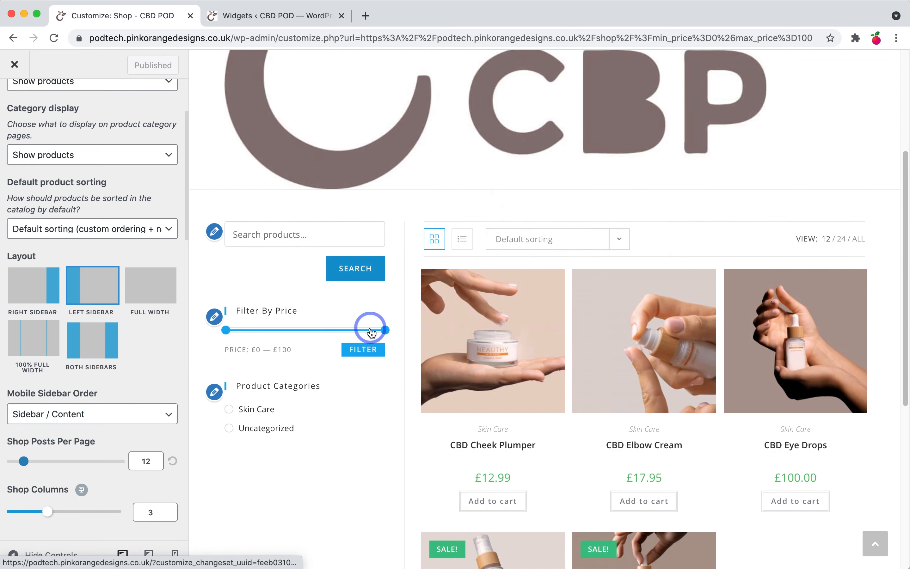
{"action": "scroll", "coordinate": [439, 361], "scroll_direction": "up", "scroll_amount": 2}
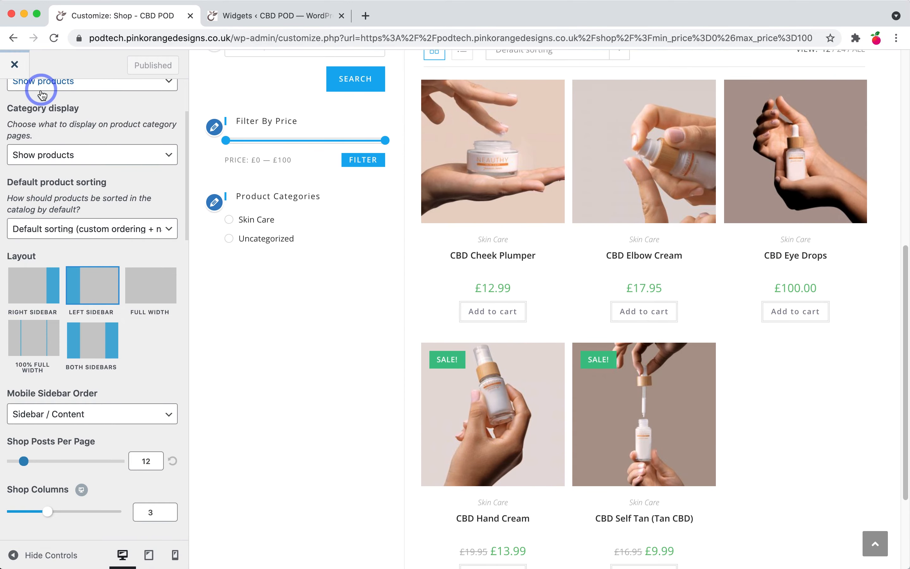
{"action": "scroll", "coordinate": [41, 91], "scroll_direction": "up", "scroll_amount": 3}
Step: Set the Advanced Styling On Sale Background colour to medium green #52ce42
{"action": "left_click", "coordinate": [7, 119]}
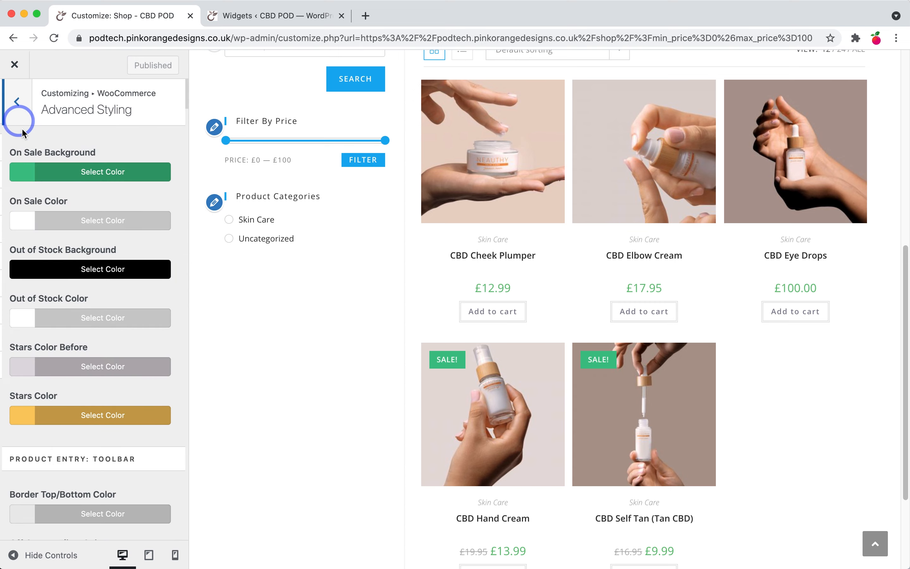
{"action": "left_click", "coordinate": [83, 343]}
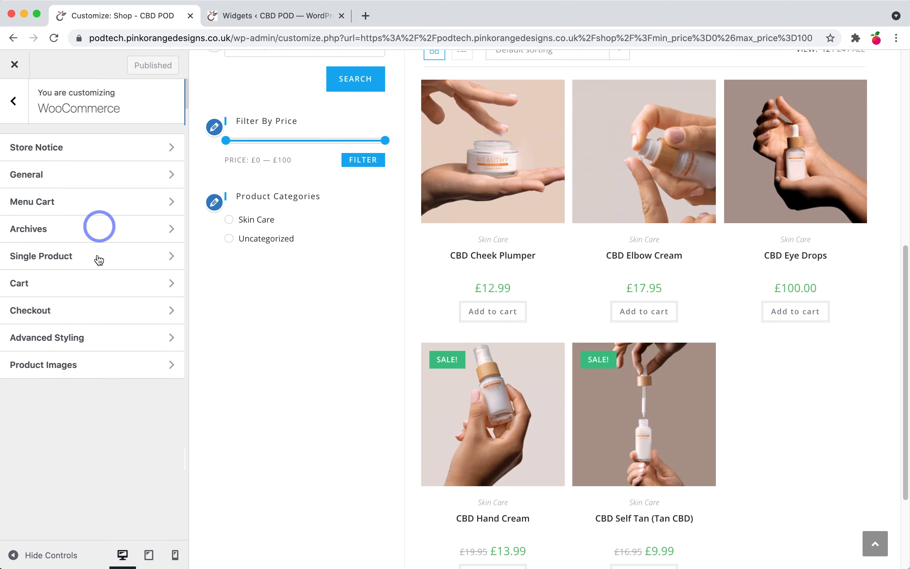
{"action": "left_click", "coordinate": [91, 336]}
{"action": "left_click", "coordinate": [69, 218]}
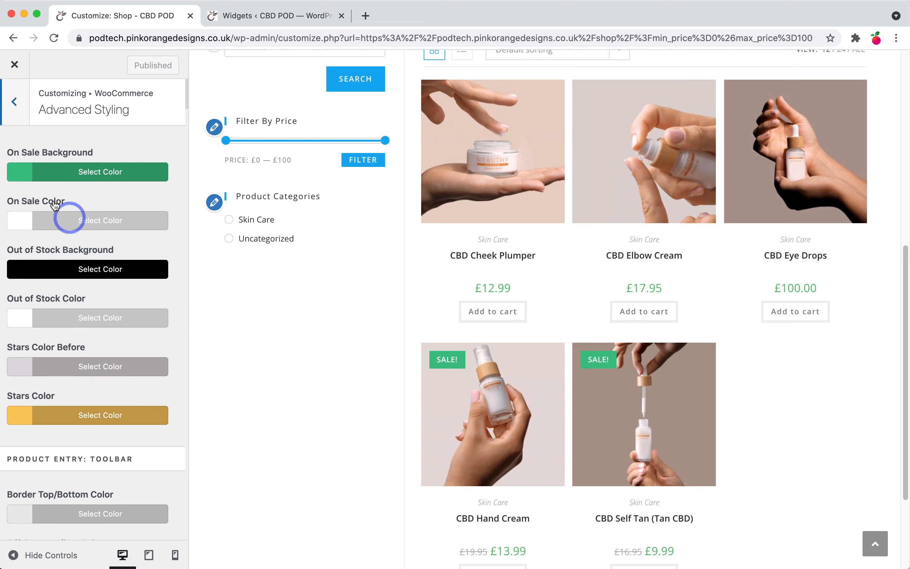
{"action": "left_click", "coordinate": [21, 170]}
{"action": "left_click", "coordinate": [75, 227]}
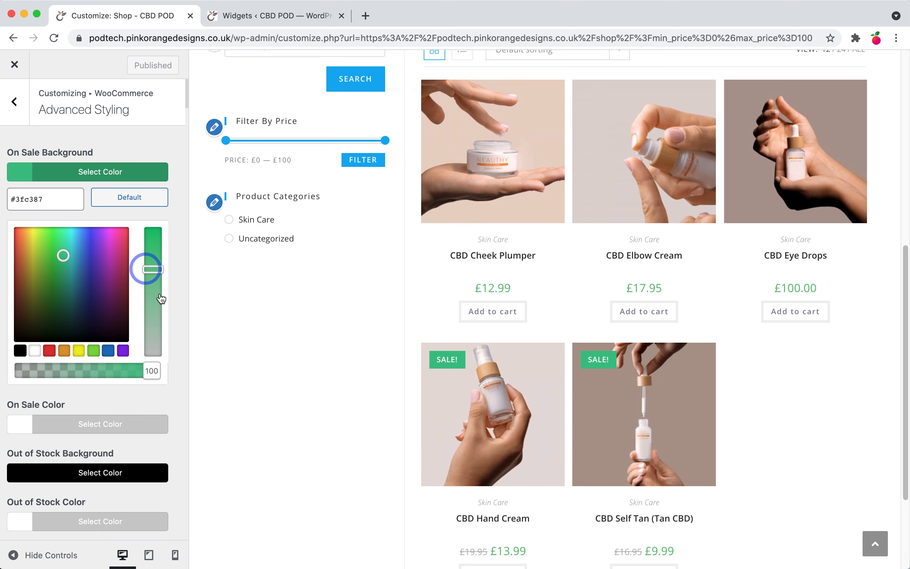
{"action": "left_click", "coordinate": [50, 252]}
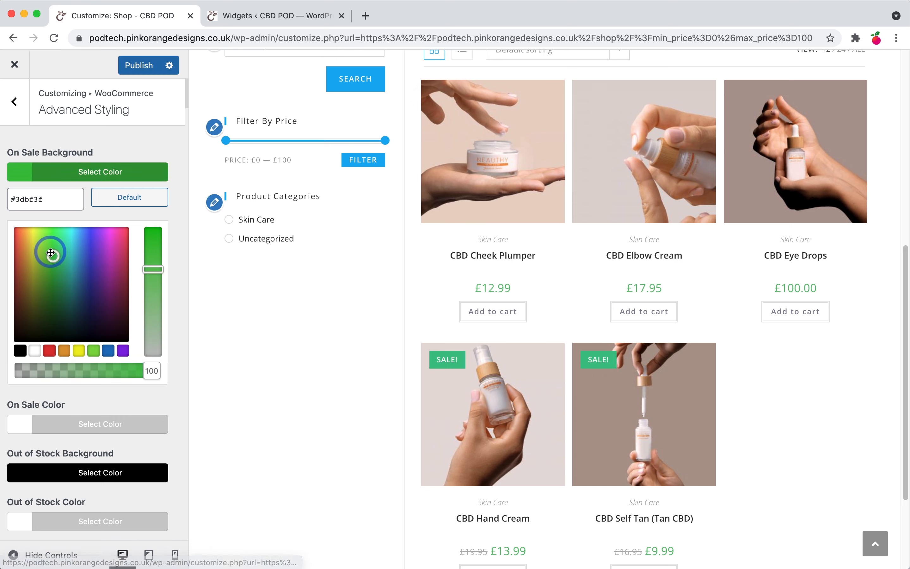
{"action": "mouse_move", "coordinate": [50, 251]}
{"action": "left_mouse_down"}
{"action": "mouse_move", "coordinate": [51, 226]}
{"action": "mouse_move", "coordinate": [58, 242]}
{"action": "mouse_move", "coordinate": [48, 234]}
{"action": "left_mouse_up"}
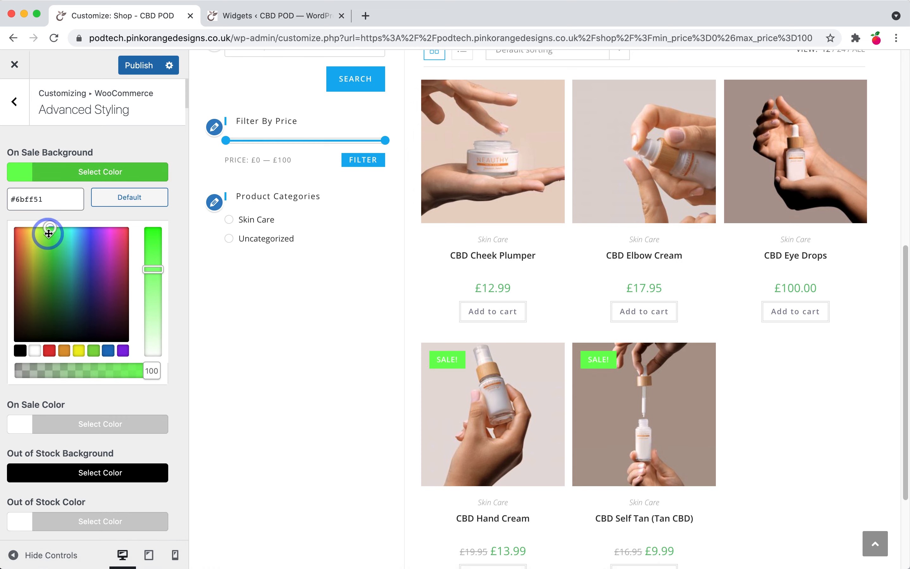
{"action": "left_click", "coordinate": [51, 253]}
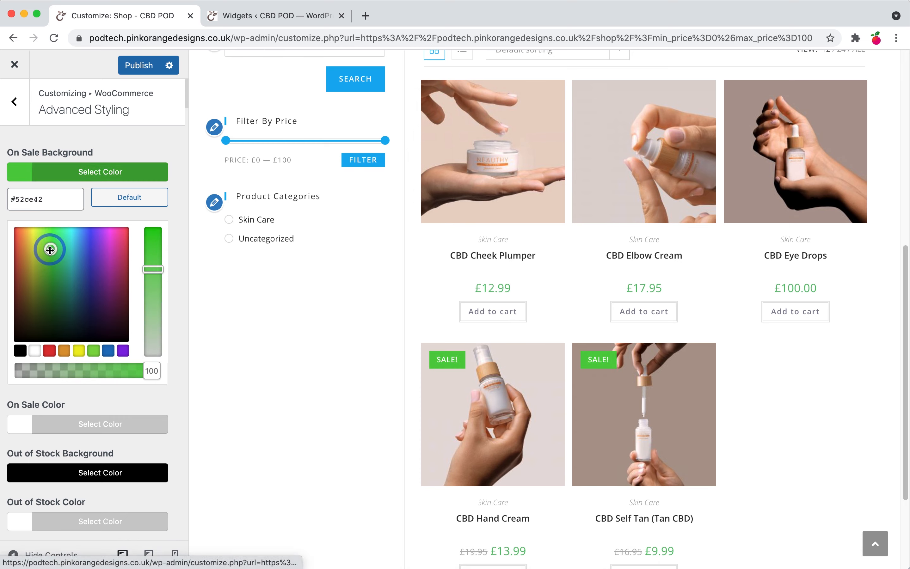
Step: Recheck the Advanced Styling settings, then return to the main Customizer menu
{"action": "left_click", "coordinate": [14, 102]}
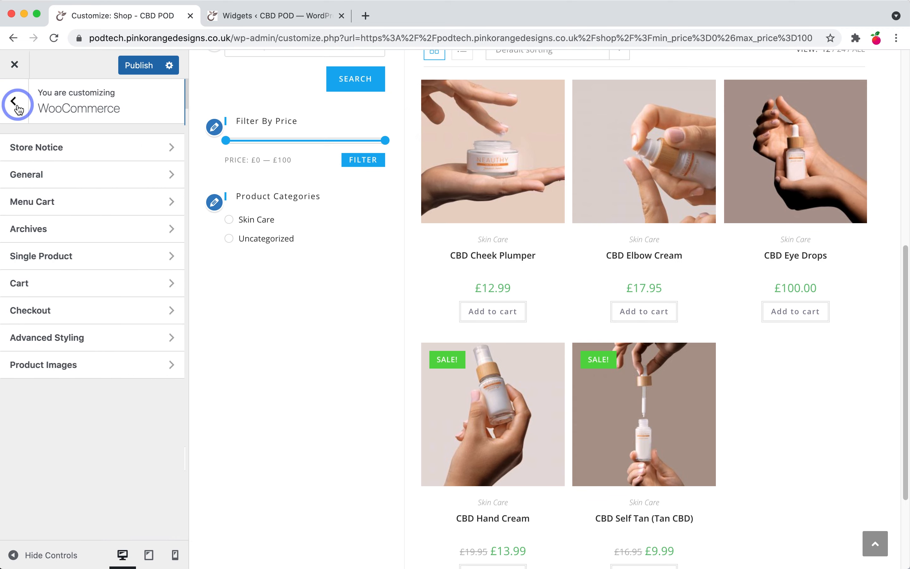
{"action": "left_click", "coordinate": [61, 340]}
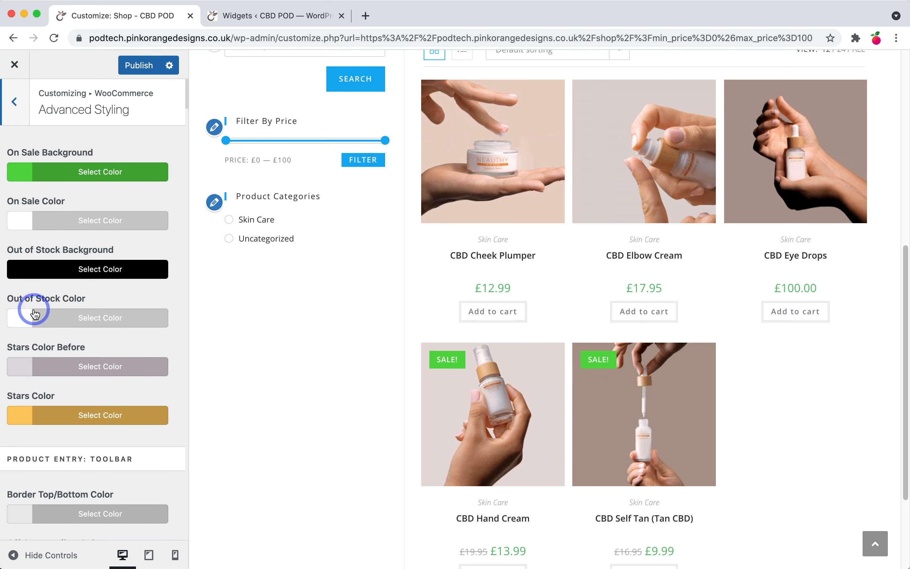
{"action": "scroll", "coordinate": [65, 320], "scroll_direction": "down", "scroll_amount": 10}
{"action": "scroll", "coordinate": [65, 320], "scroll_direction": "up", "scroll_amount": 10}
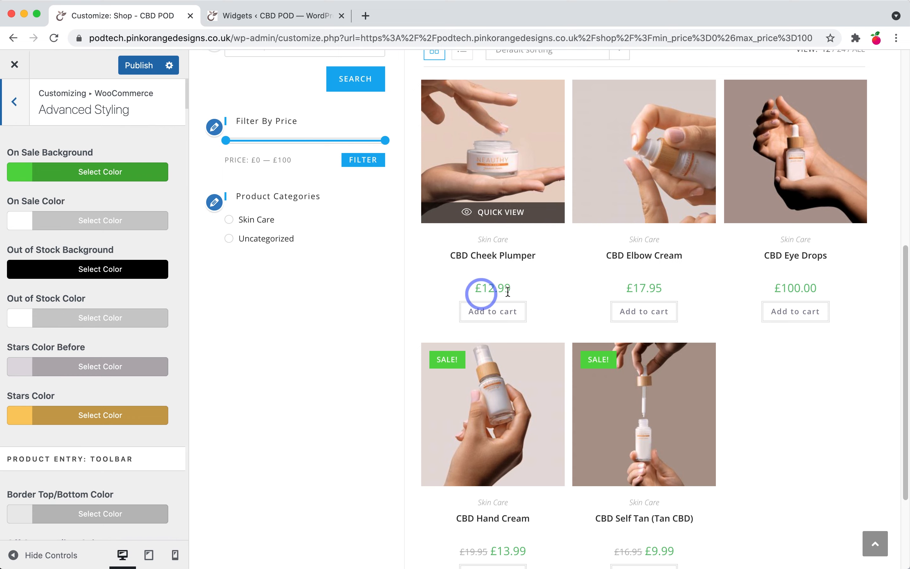
{"action": "left_click", "coordinate": [18, 115]}
{"action": "left_click", "coordinate": [25, 114]}
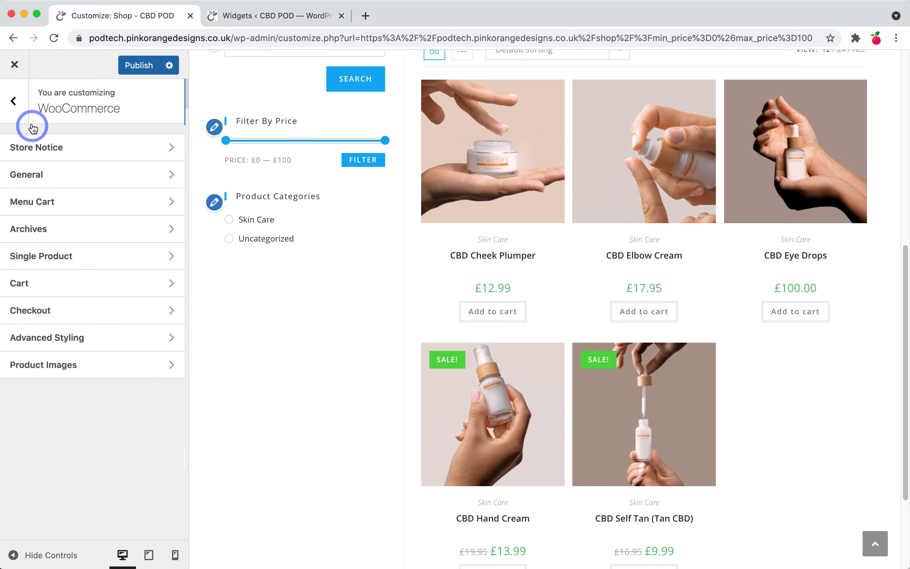
Step: Set the WooCommerce Product Price font weight to Semibold: 600 in Customizer Typography
{"action": "left_click", "coordinate": [80, 365]}
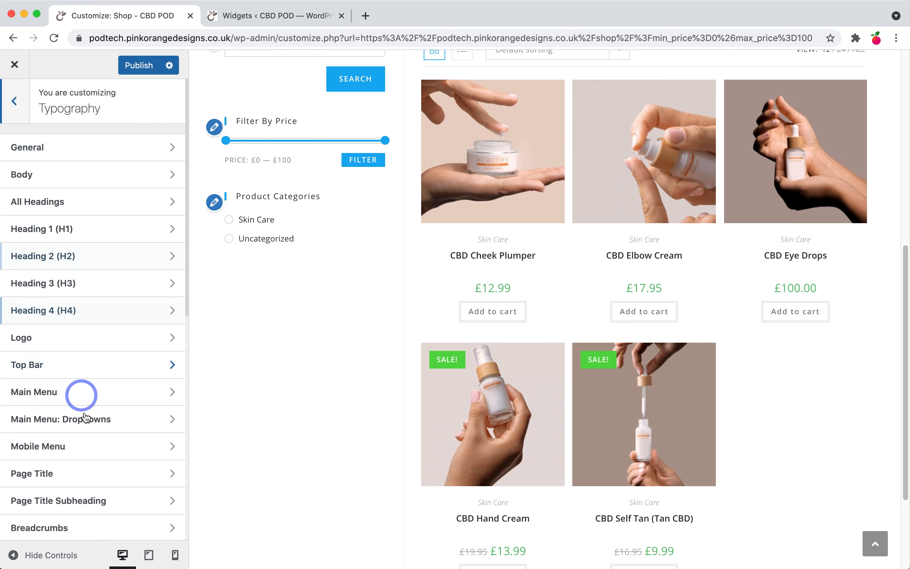
{"action": "left_click", "coordinate": [15, 101]}
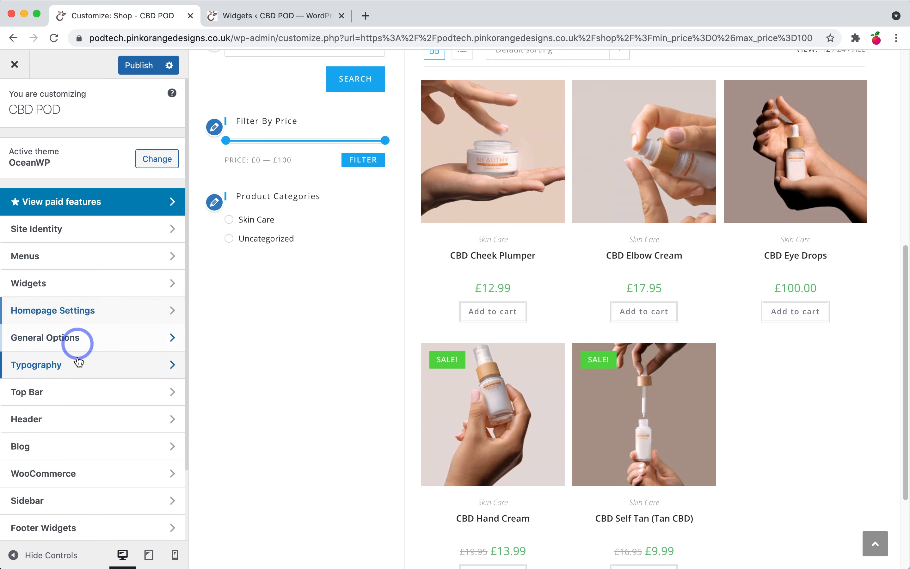
{"action": "left_click", "coordinate": [72, 366]}
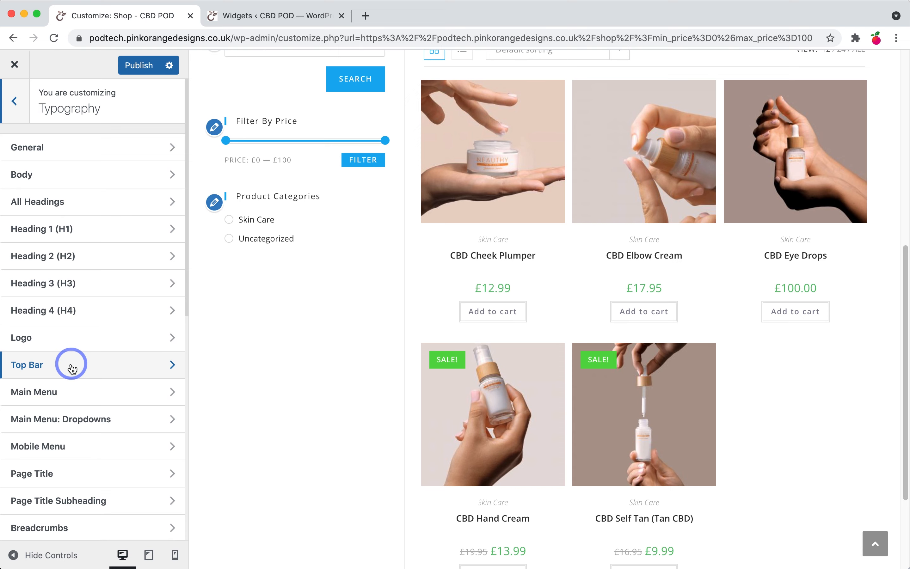
{"action": "scroll", "coordinate": [90, 400], "scroll_direction": "down", "scroll_amount": 10}
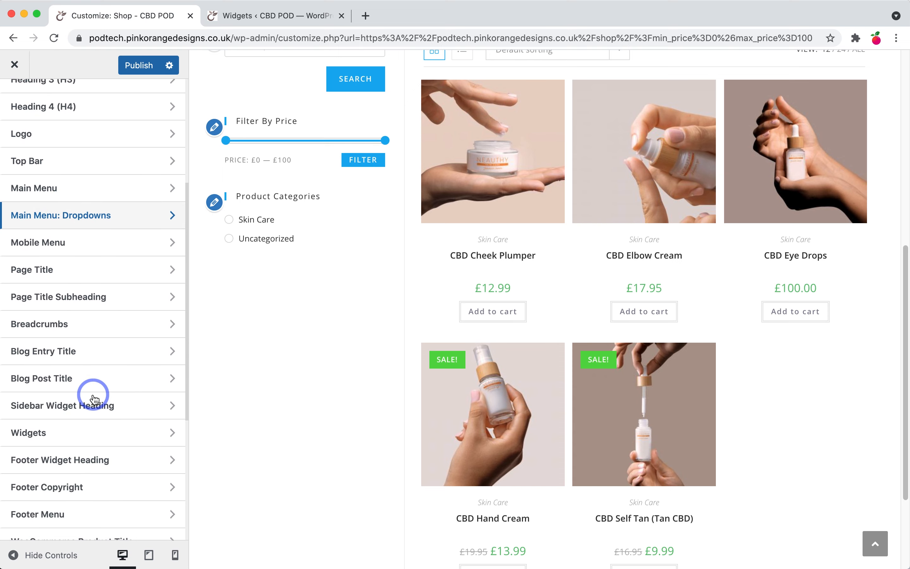
{"action": "scroll", "coordinate": [94, 421], "scroll_direction": "down", "scroll_amount": 9}
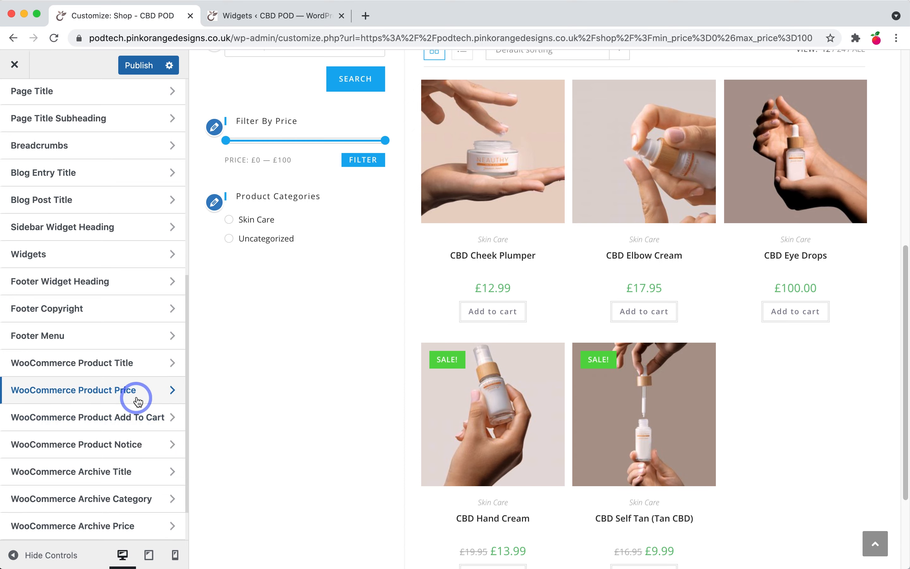
{"action": "left_click", "coordinate": [143, 395]}
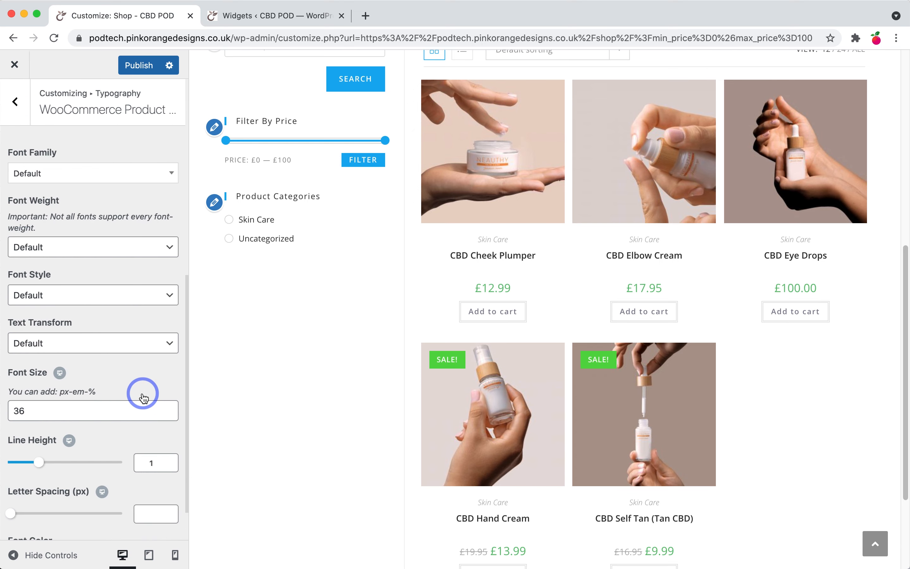
{"action": "left_click", "coordinate": [49, 247]}
{"action": "left_click", "coordinate": [49, 172]}
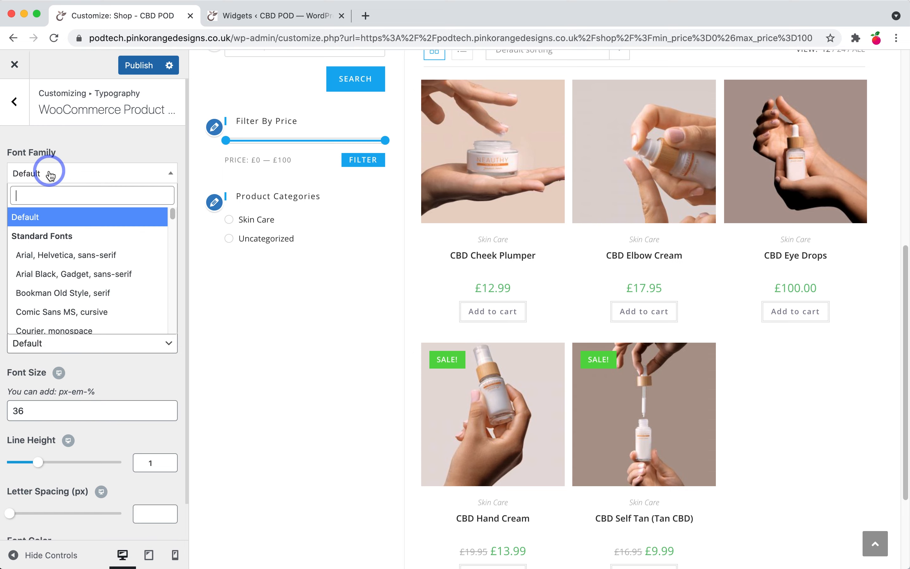
{"action": "left_click", "coordinate": [58, 156]}
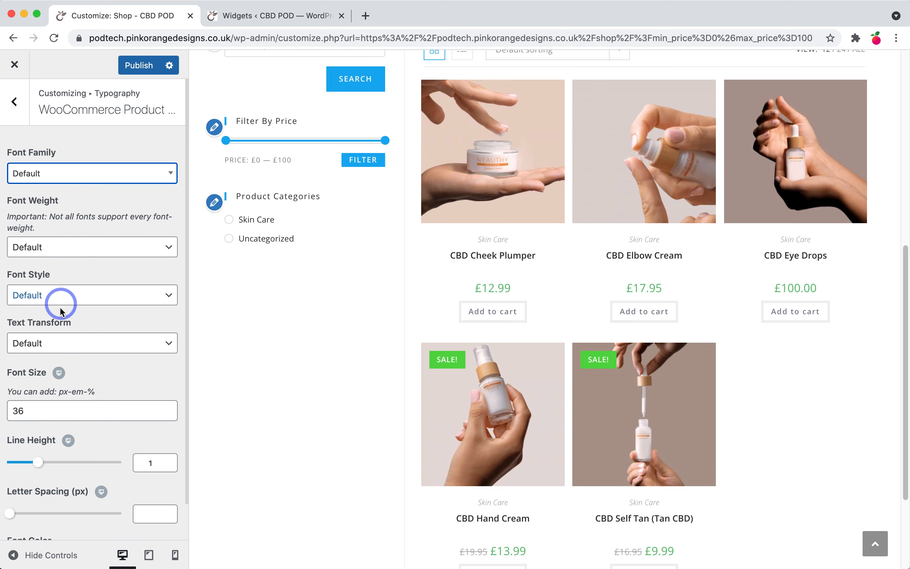
{"action": "left_click", "coordinate": [40, 292]}
{"action": "left_click", "coordinate": [41, 294]}
{"action": "left_click", "coordinate": [40, 249]}
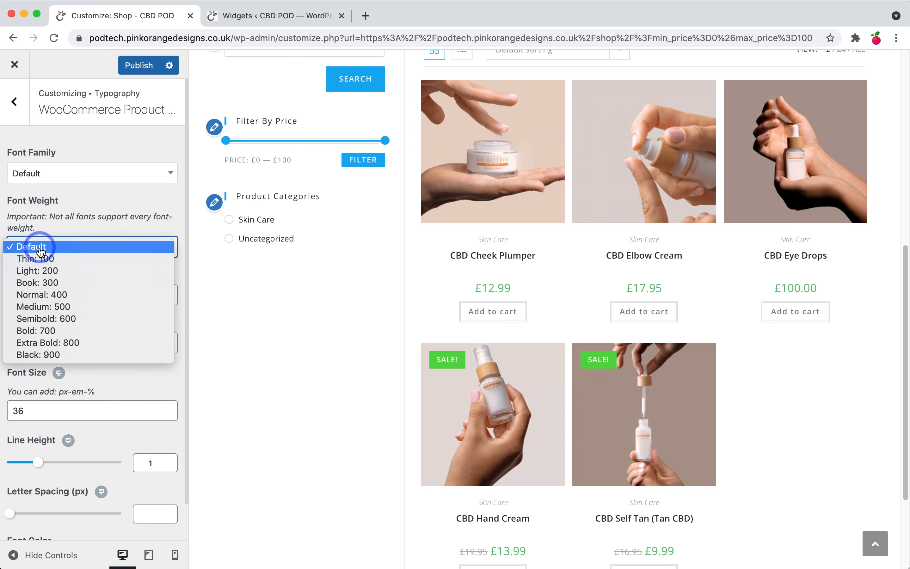
{"action": "left_click", "coordinate": [42, 319]}
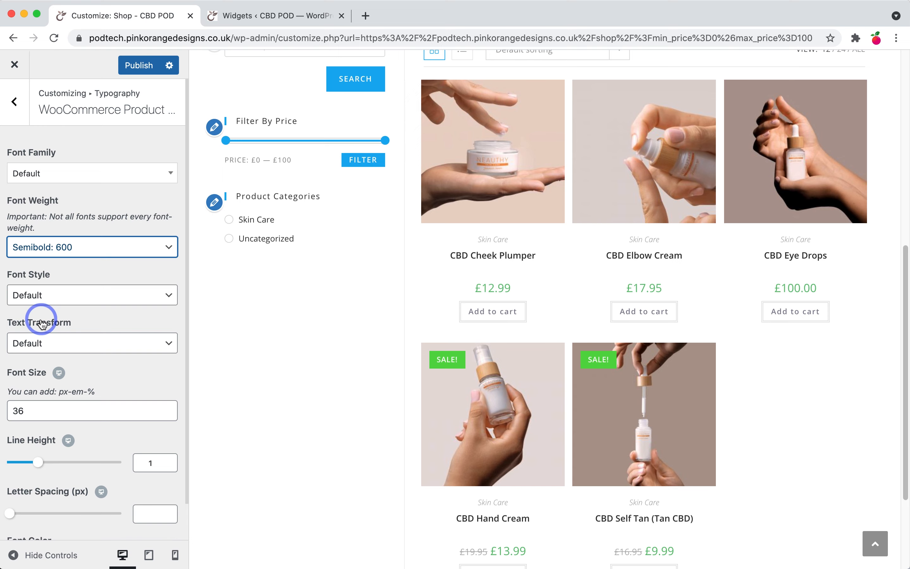
{"action": "left_click", "coordinate": [14, 100]}
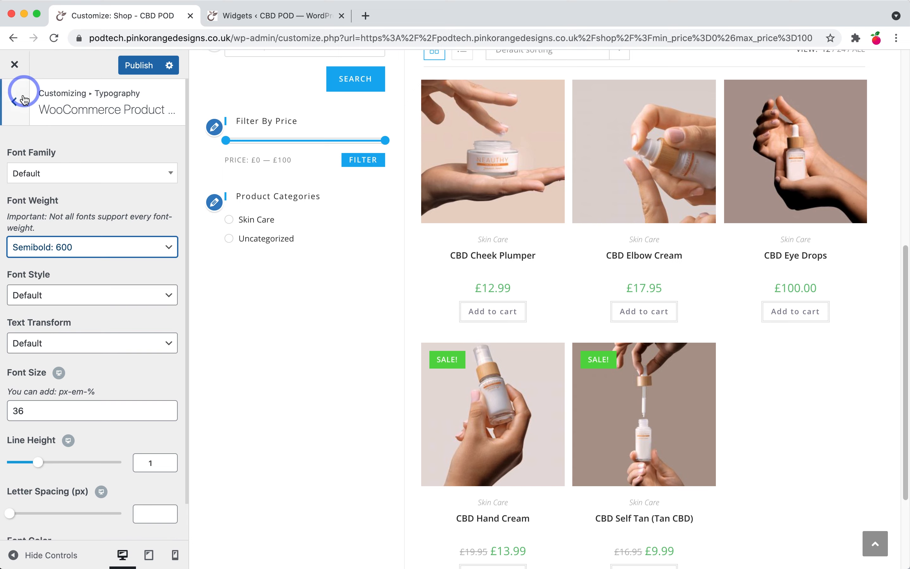
Step: Set the WooCommerce Product Title font weight to Semibold: 600
{"action": "left_click", "coordinate": [113, 422]}
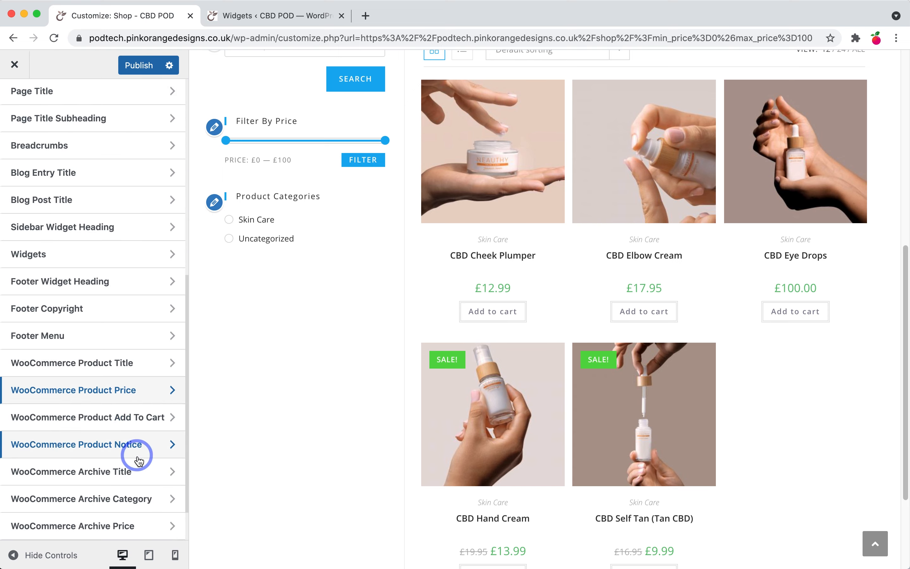
{"action": "left_click", "coordinate": [143, 368]}
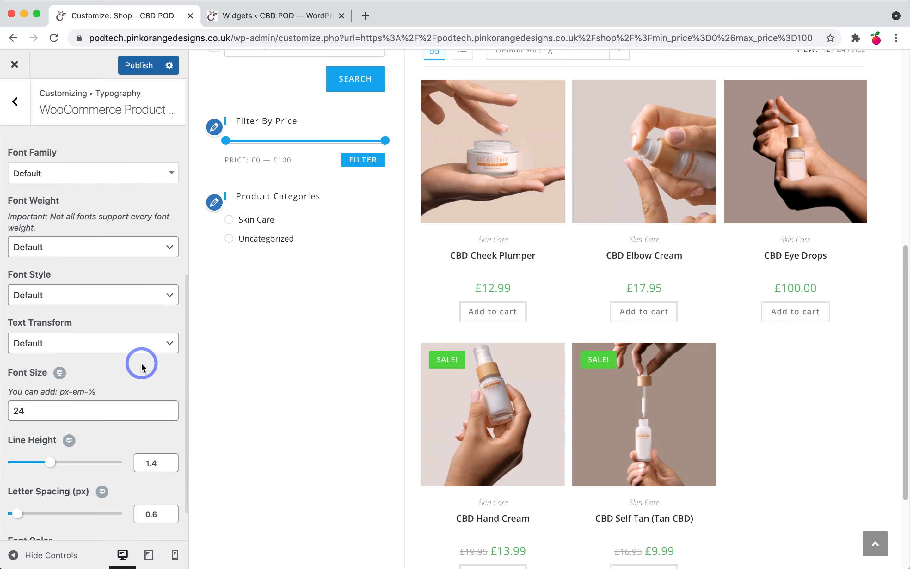
{"action": "left_click", "coordinate": [68, 295]}
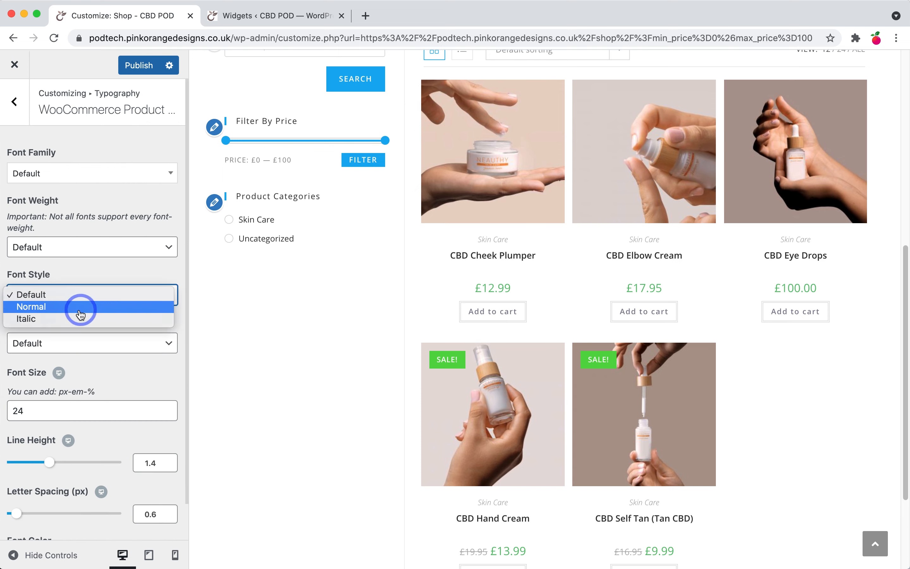
{"action": "left_click", "coordinate": [67, 270]}
{"action": "left_click", "coordinate": [70, 345]}
{"action": "left_click", "coordinate": [75, 243]}
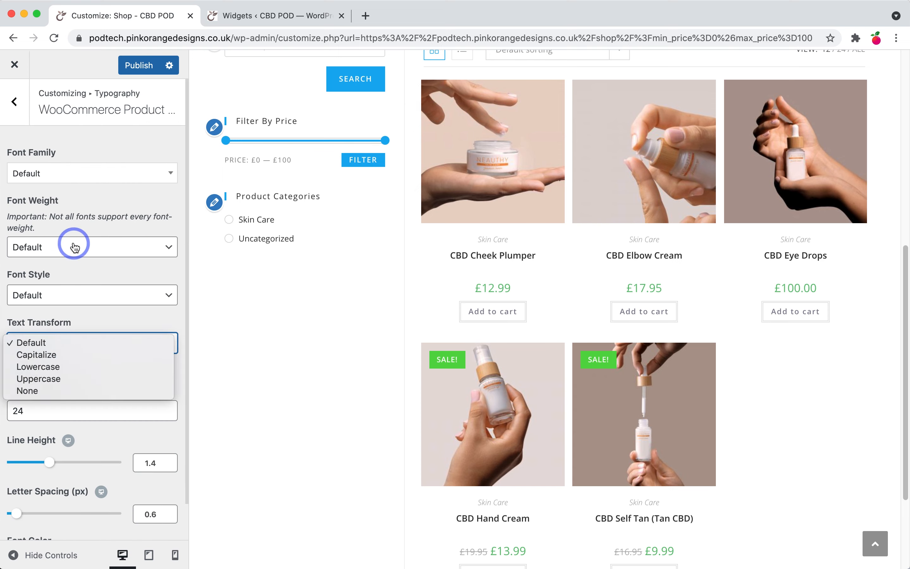
{"action": "left_click", "coordinate": [75, 245]}
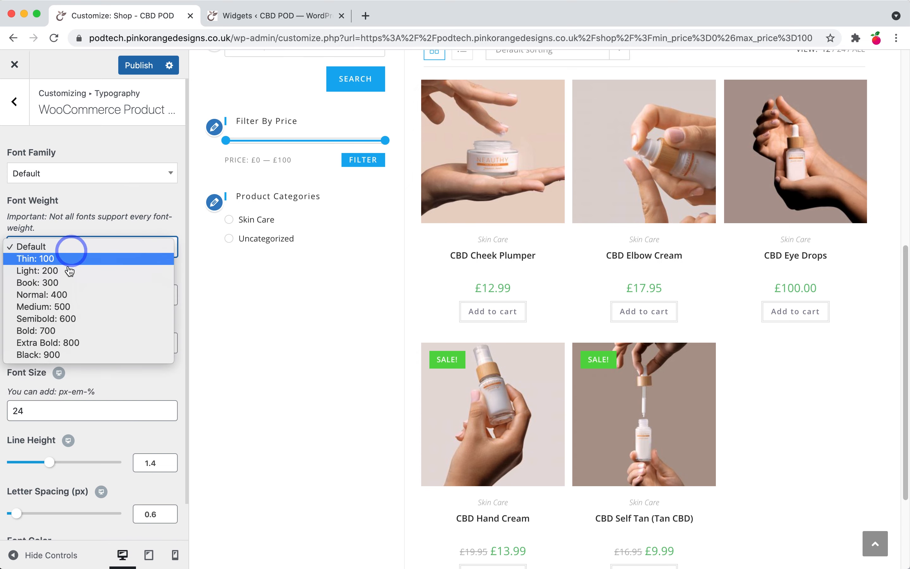
{"action": "left_click", "coordinate": [66, 320]}
{"action": "left_click", "coordinate": [8, 117]}
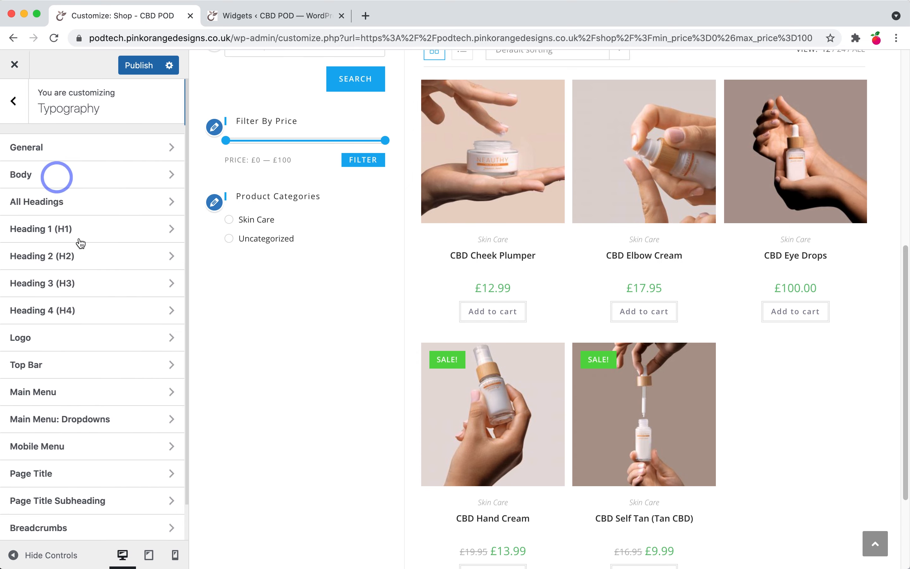
Step: Set the WooCommerce Archive Price font weight to Semibold: 600
{"action": "scroll", "coordinate": [77, 242], "scroll_direction": "down", "scroll_amount": 10}
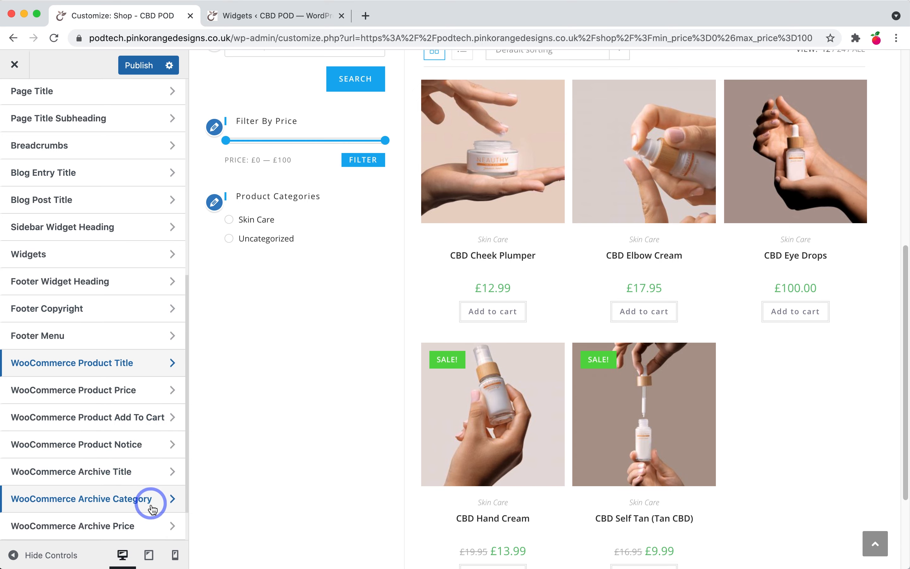
{"action": "left_click", "coordinate": [145, 528]}
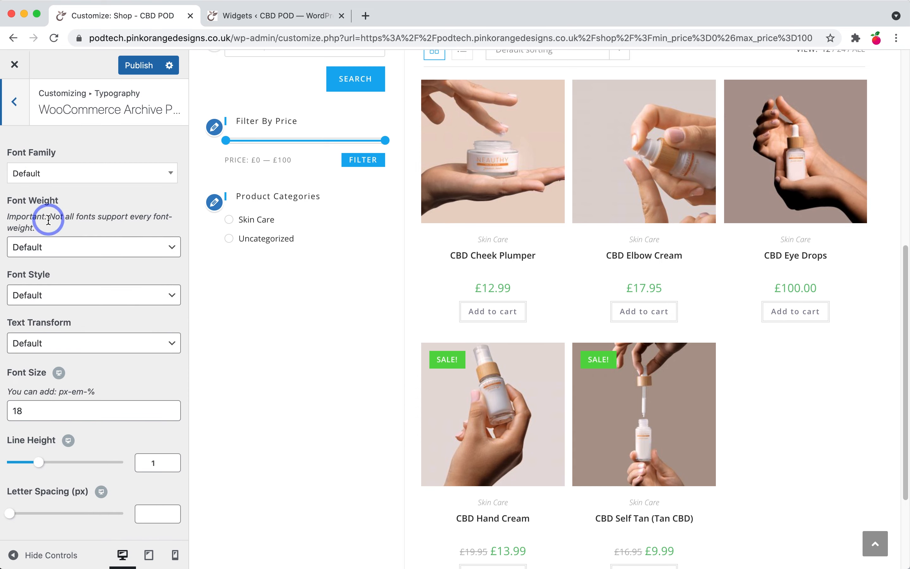
{"action": "left_click", "coordinate": [67, 246]}
{"action": "left_click", "coordinate": [69, 320]}
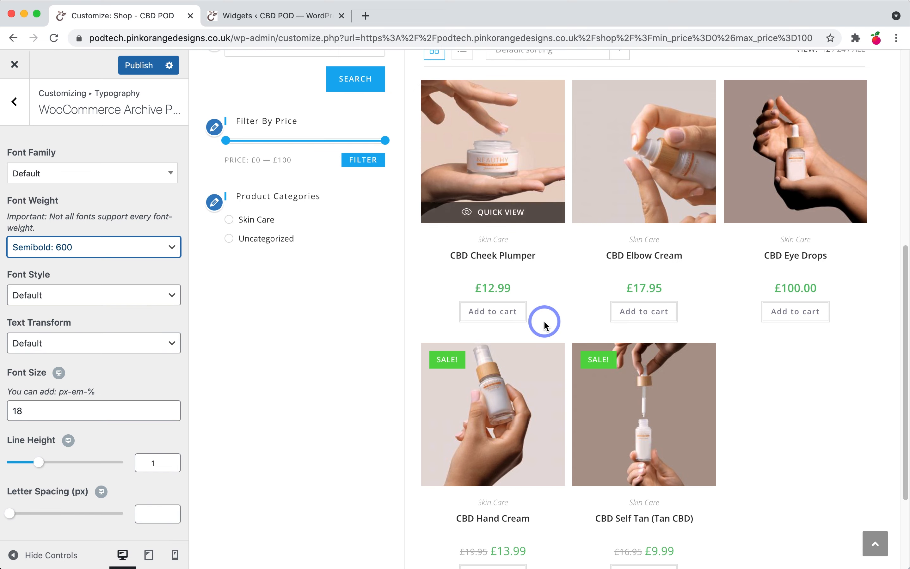
{"action": "left_click", "coordinate": [14, 113]}
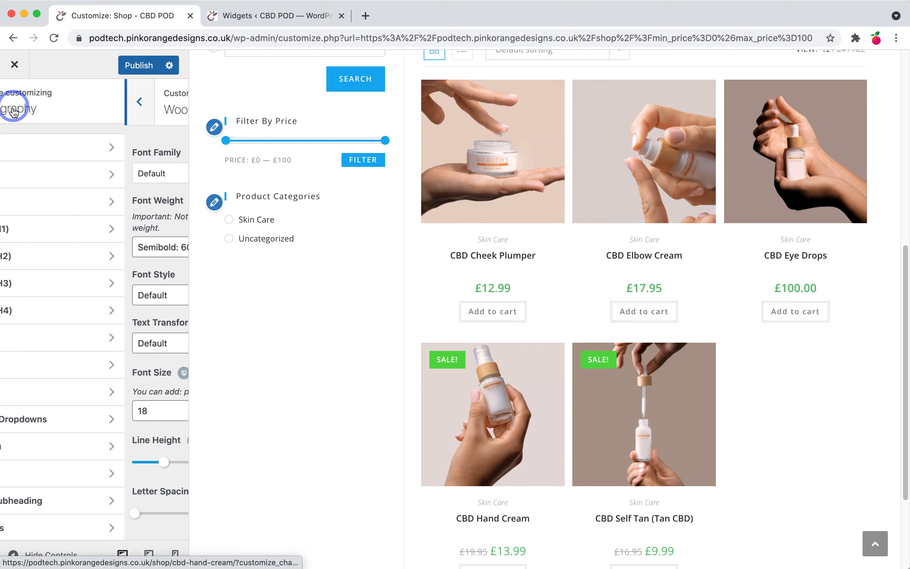
Step: Publish the Customizer changes to the live site and exit the Customizer
{"action": "scroll", "coordinate": [75, 188], "scroll_direction": "down", "scroll_amount": 10}
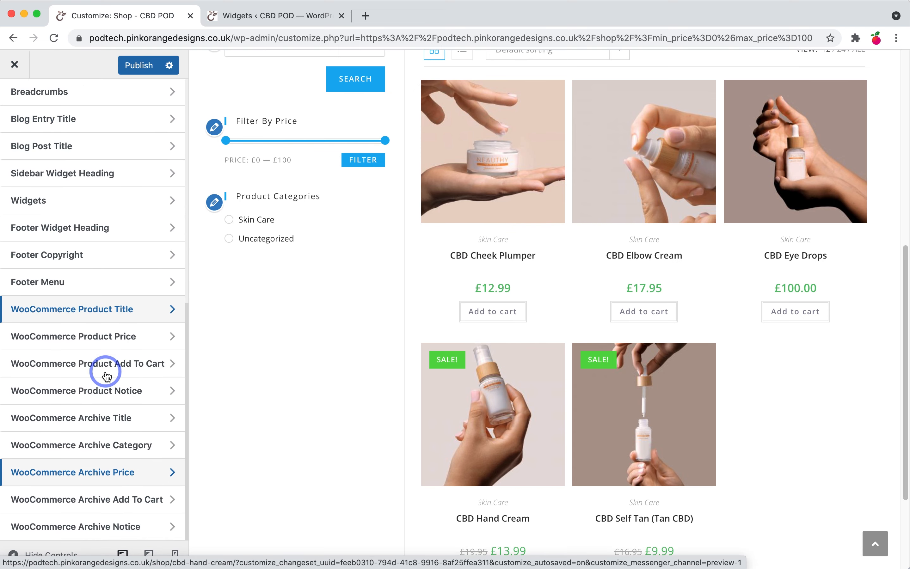
{"action": "scroll", "coordinate": [102, 370], "scroll_direction": "up", "scroll_amount": 15}
{"action": "left_click", "coordinate": [140, 66]}
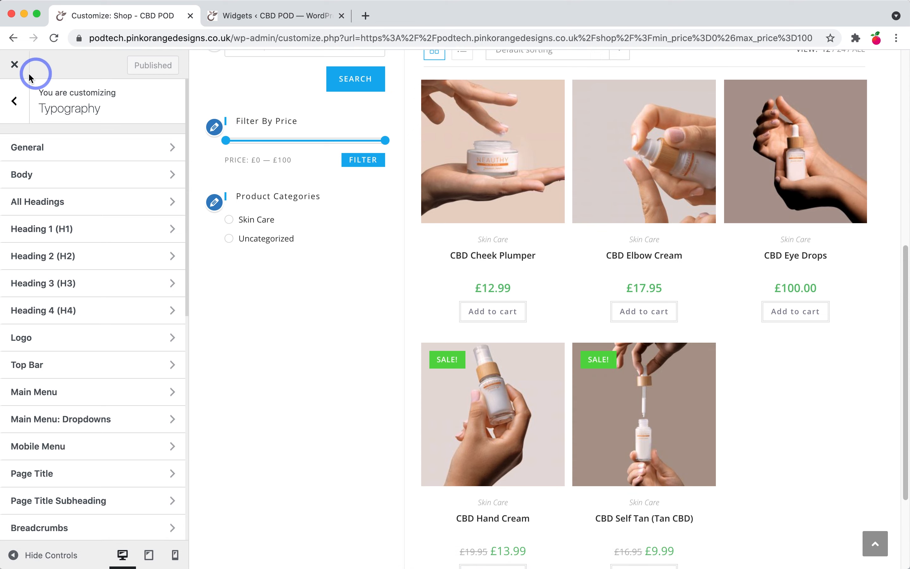
{"action": "left_click", "coordinate": [14, 64]}
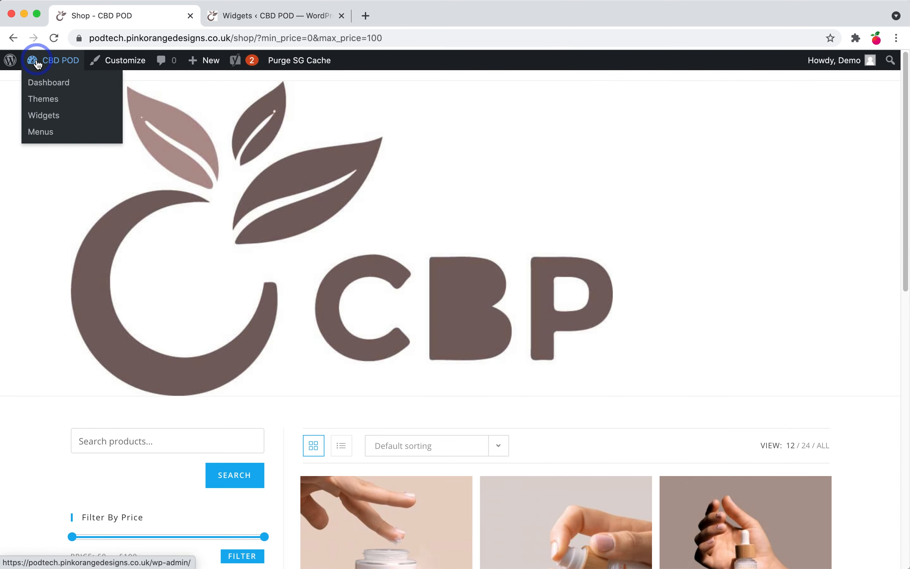
Step: Close the Widgets browser tab and open Mailchimp from the WooCommerce sidebar submenu
{"action": "left_click", "coordinate": [38, 64]}
{"action": "left_click", "coordinate": [349, 19]}
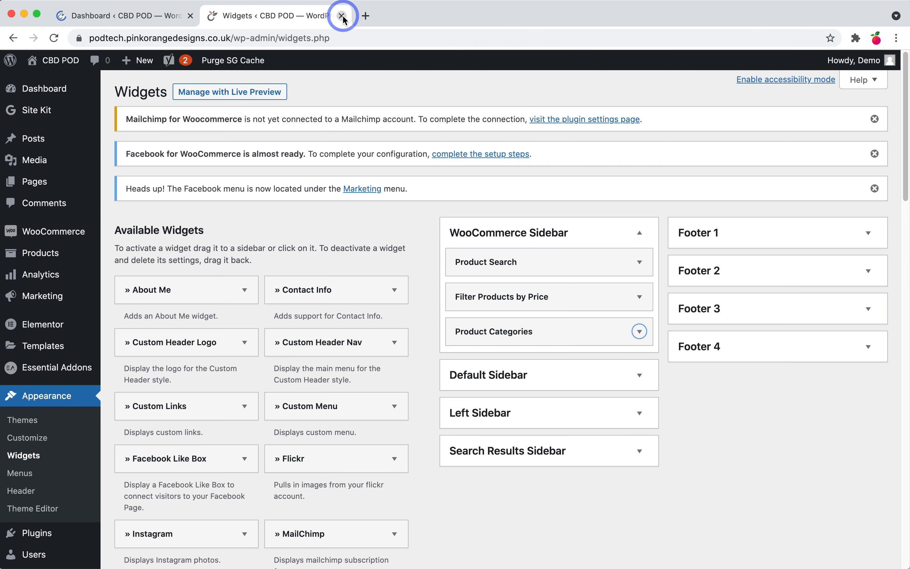
{"action": "left_click", "coordinate": [342, 16]}
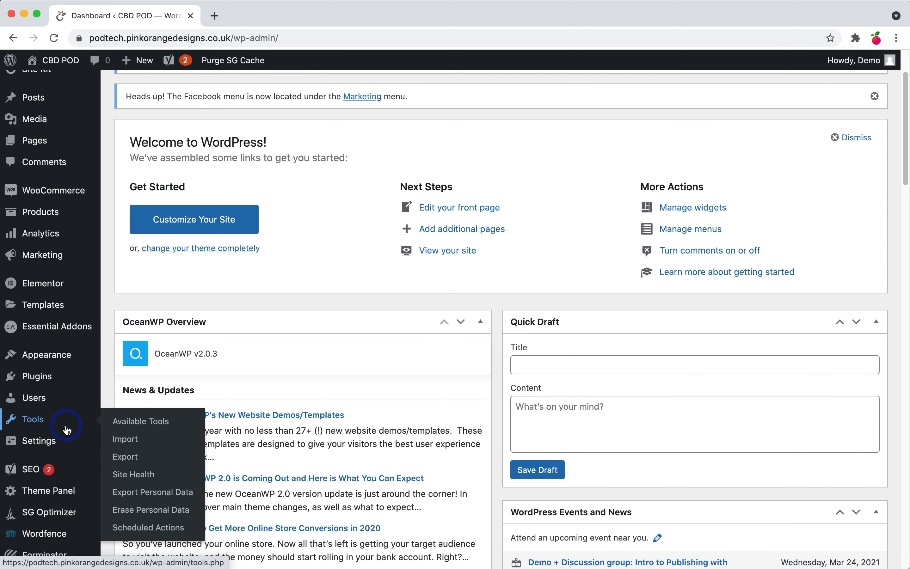
{"action": "scroll", "coordinate": [68, 423], "scroll_direction": "down", "scroll_amount": 2}
{"action": "scroll", "coordinate": [68, 429], "scroll_direction": "up", "scroll_amount": 3}
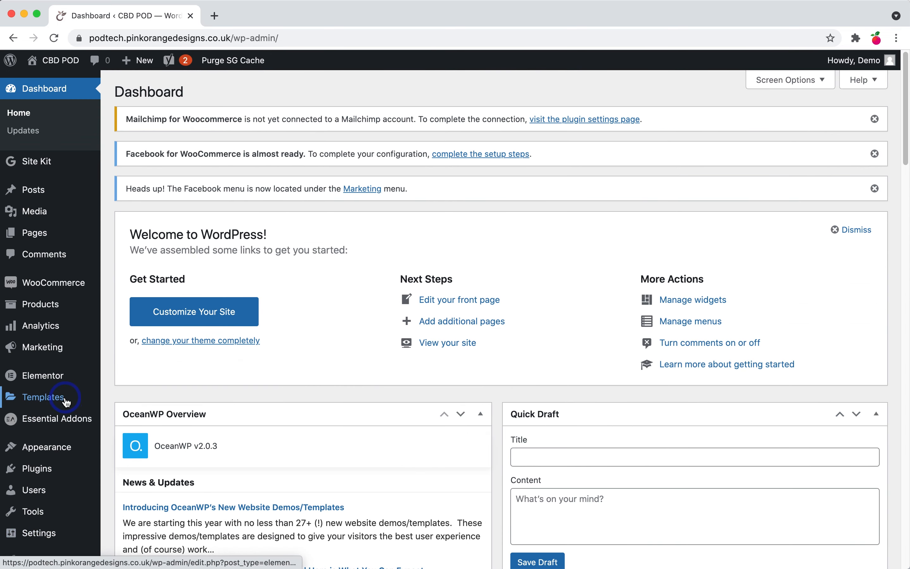
{"action": "mouse_move", "coordinate": [70, 284]}
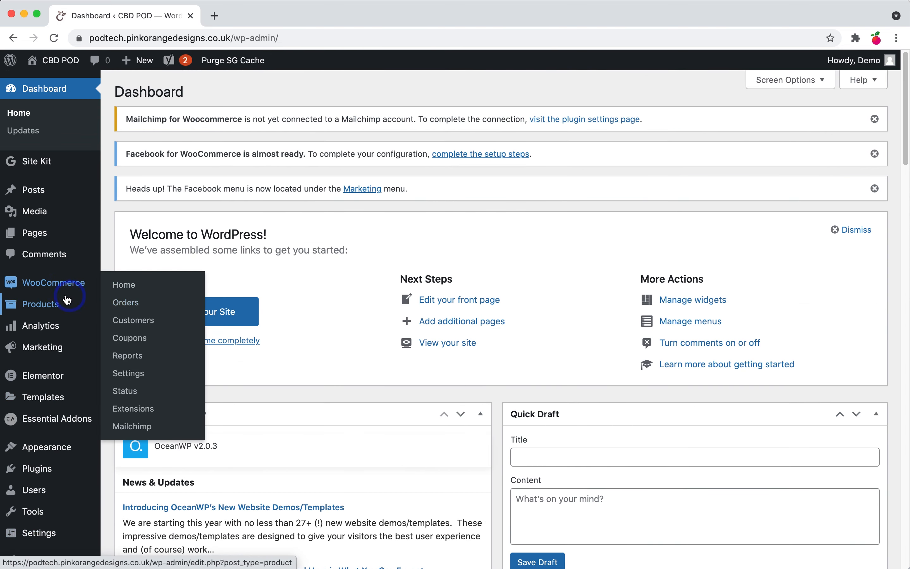
{"action": "left_click", "coordinate": [141, 428]}
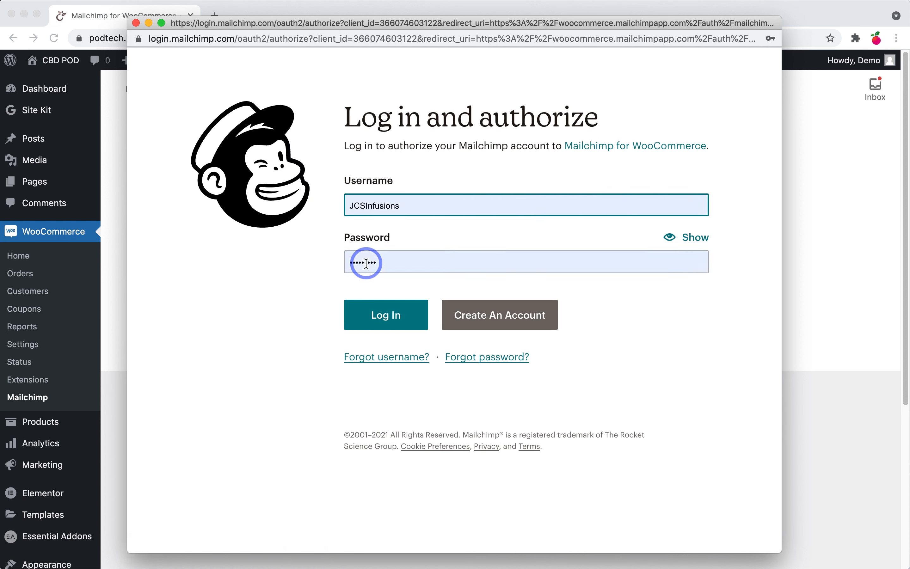
Step: Log in with the Mailchimp username and password, decline saving the password, and allow access
{"action": "type", "text": "Seadog"}
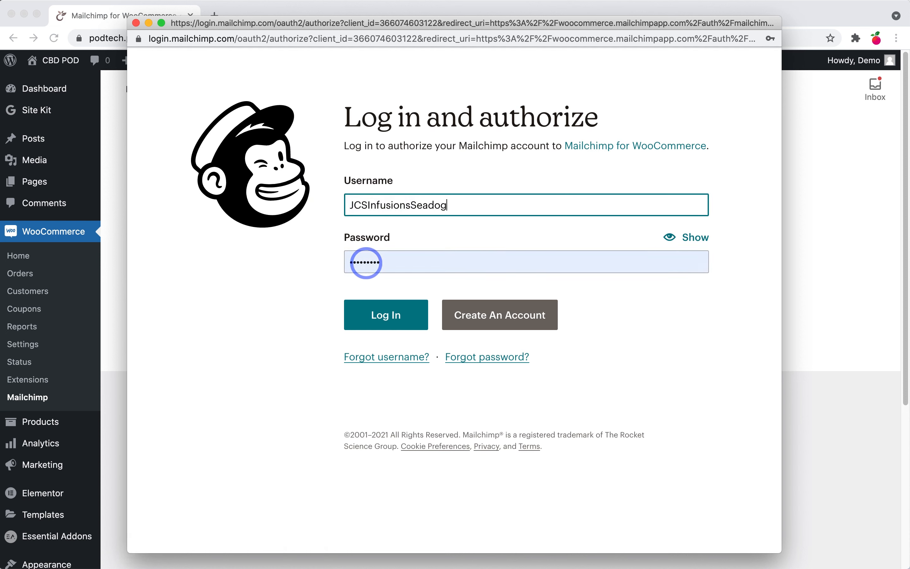
{"action": "type", "text": "222"}
{"action": "left_click", "coordinate": [366, 263]}
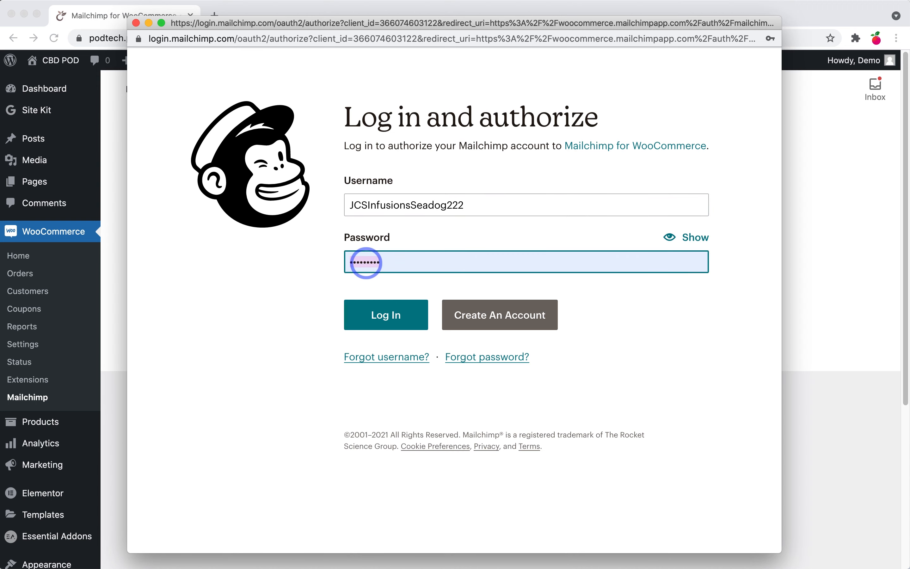
{"action": "left_click_drag", "start_coordinate": [411, 205], "coordinate": [336, 208]}
{"action": "key", "text": "BackSpace"}
{"action": "double_click", "coordinate": [390, 265]}
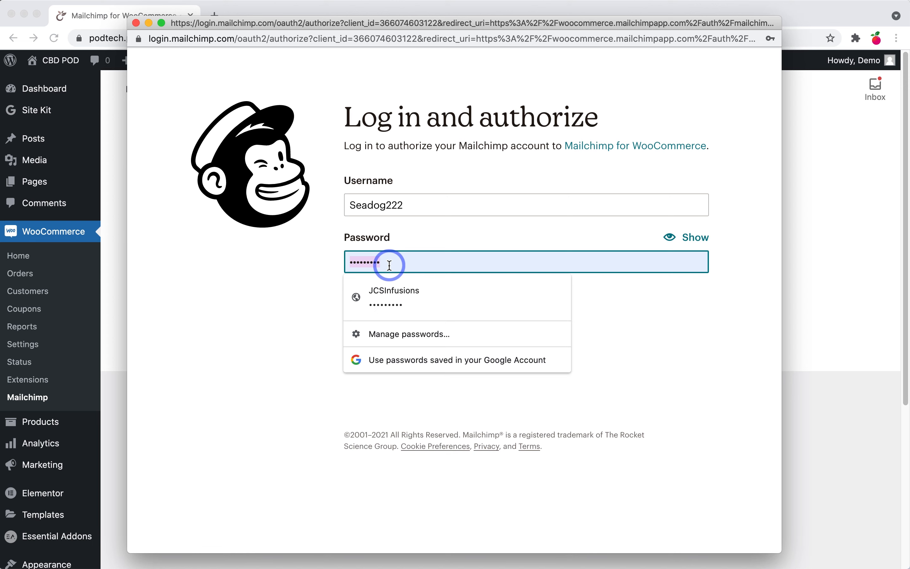
{"action": "type", "text": "•••••"}
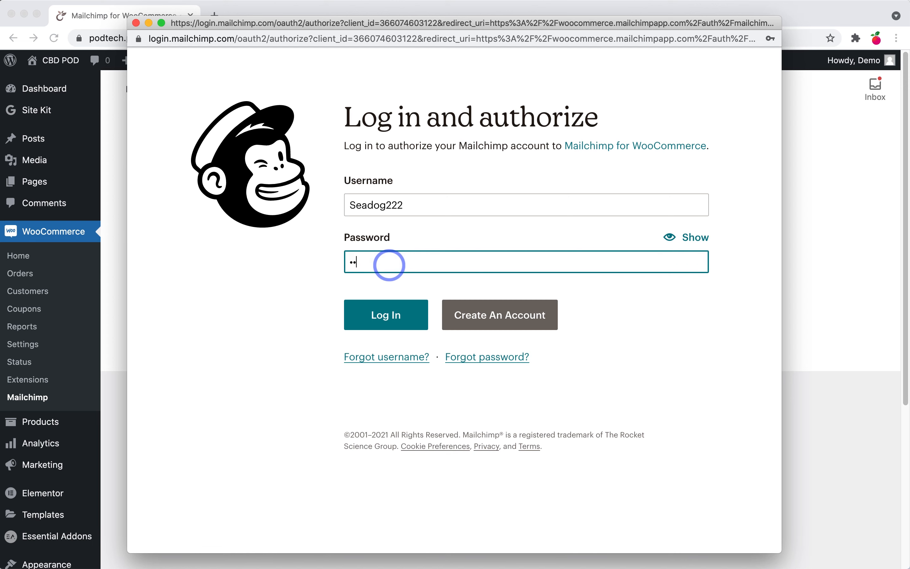
{"action": "type", "text": "••••"}
{"action": "left_click", "coordinate": [403, 326]}
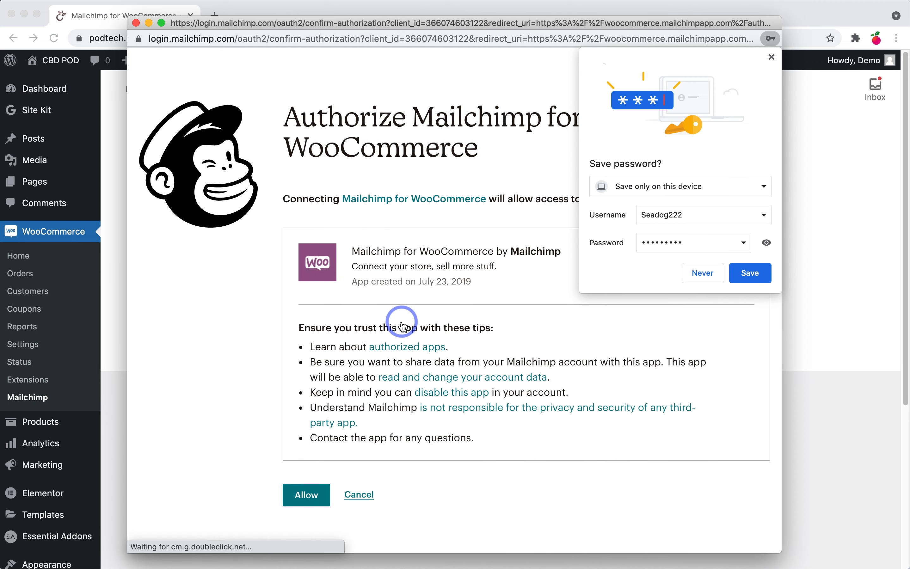
{"action": "left_click", "coordinate": [703, 273]}
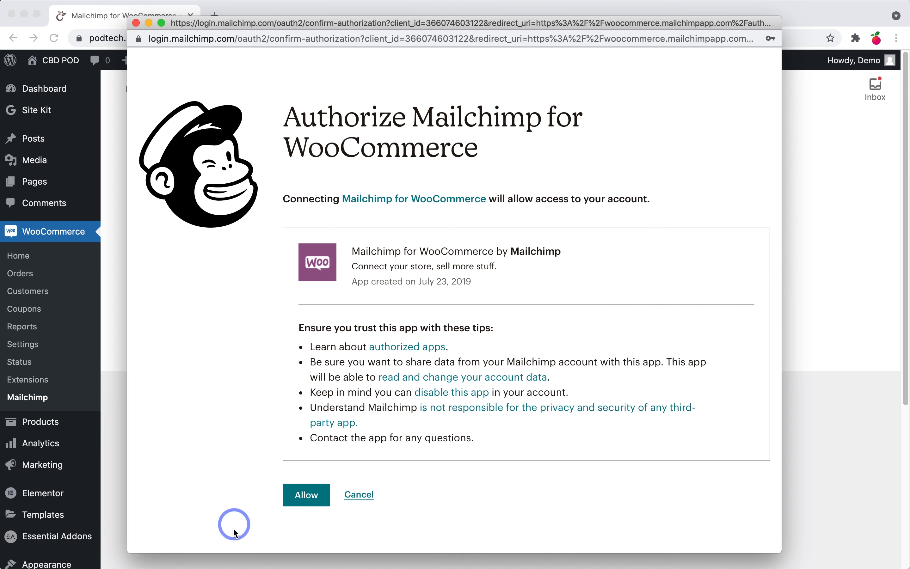
{"action": "left_click", "coordinate": [302, 496]}
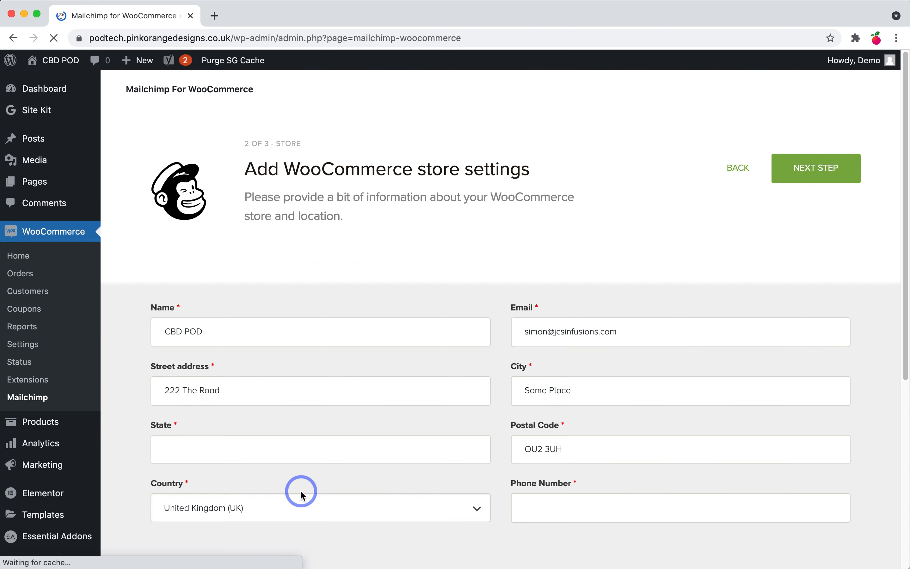
Step: Enter State Oxford and the store's phone number, then advance to audience settings
{"action": "scroll", "coordinate": [301, 492], "scroll_direction": "down", "scroll_amount": 10}
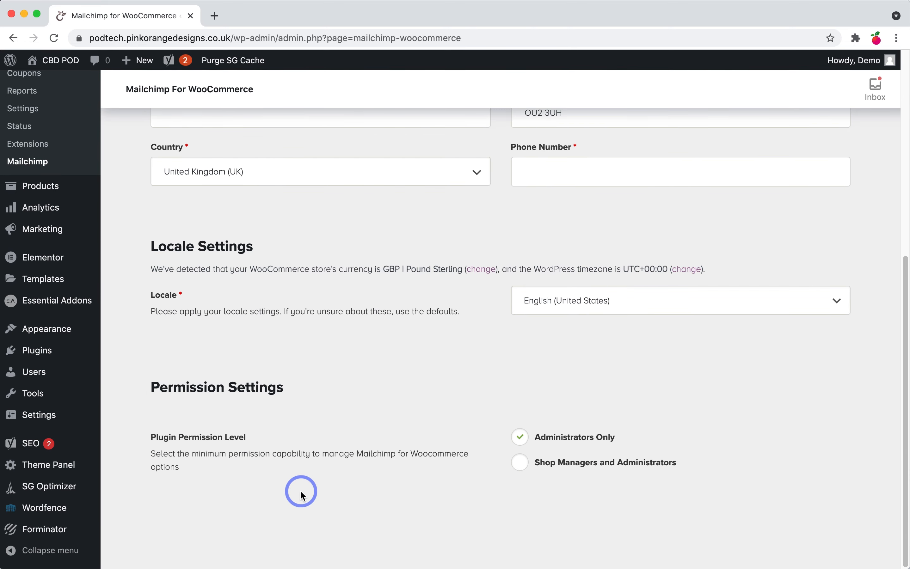
{"action": "scroll", "coordinate": [467, 495], "scroll_direction": "up", "scroll_amount": 10}
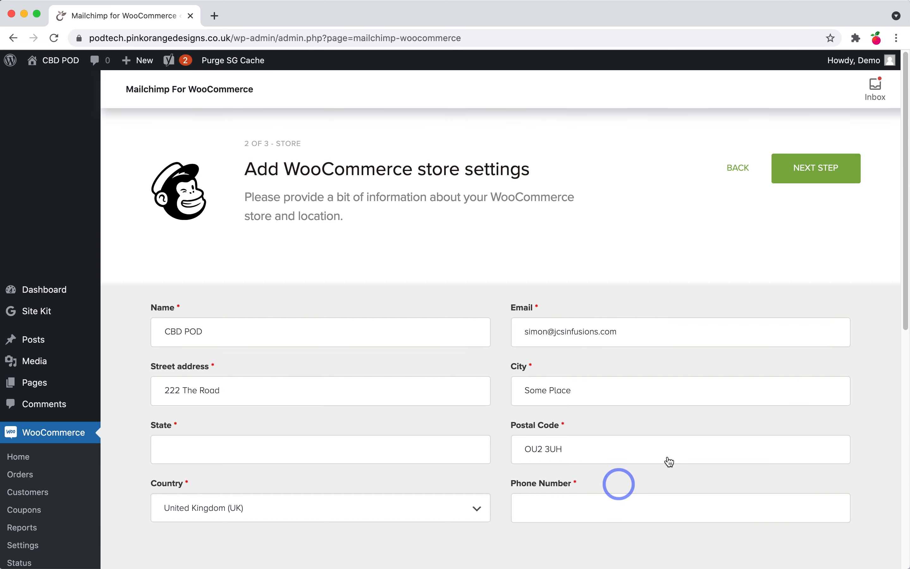
{"action": "left_click", "coordinate": [815, 169]}
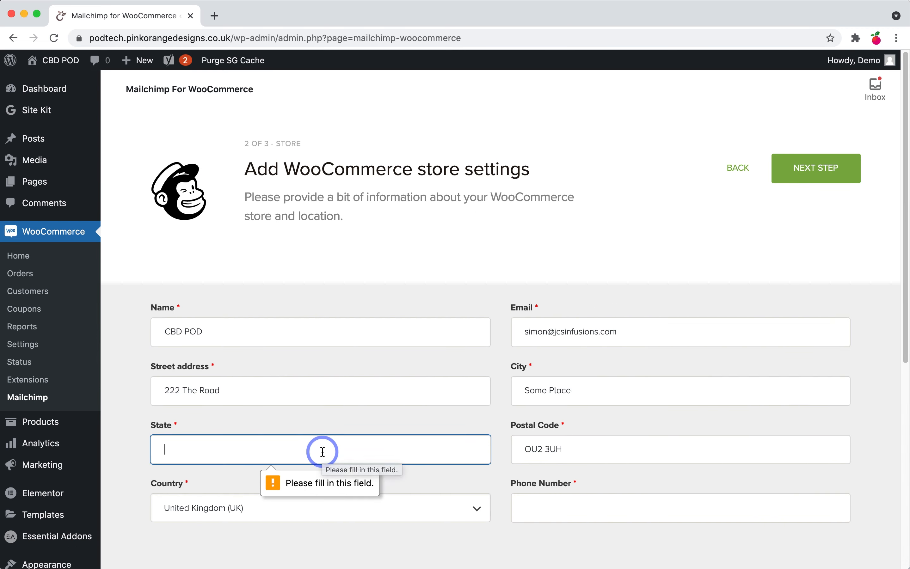
{"action": "type", "text": "Oxford"}
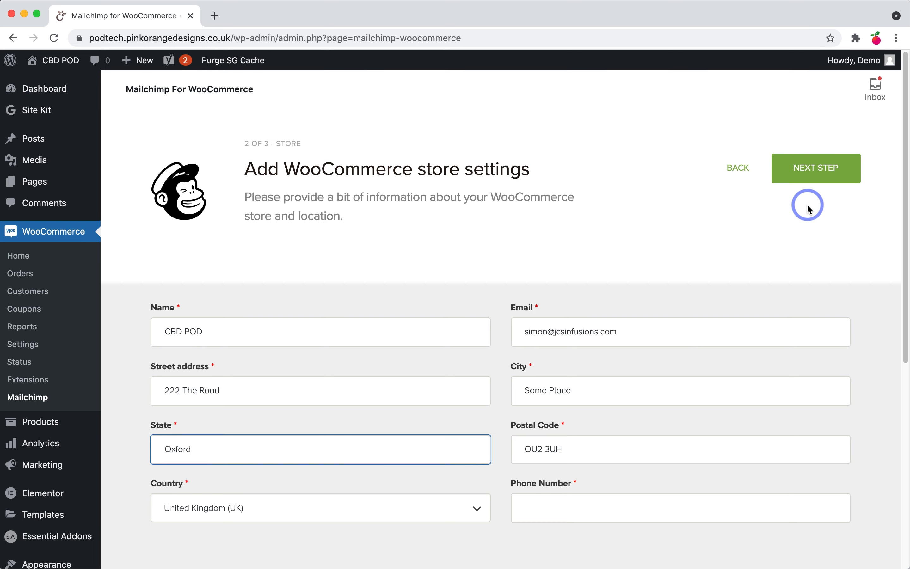
{"action": "left_click", "coordinate": [815, 182]}
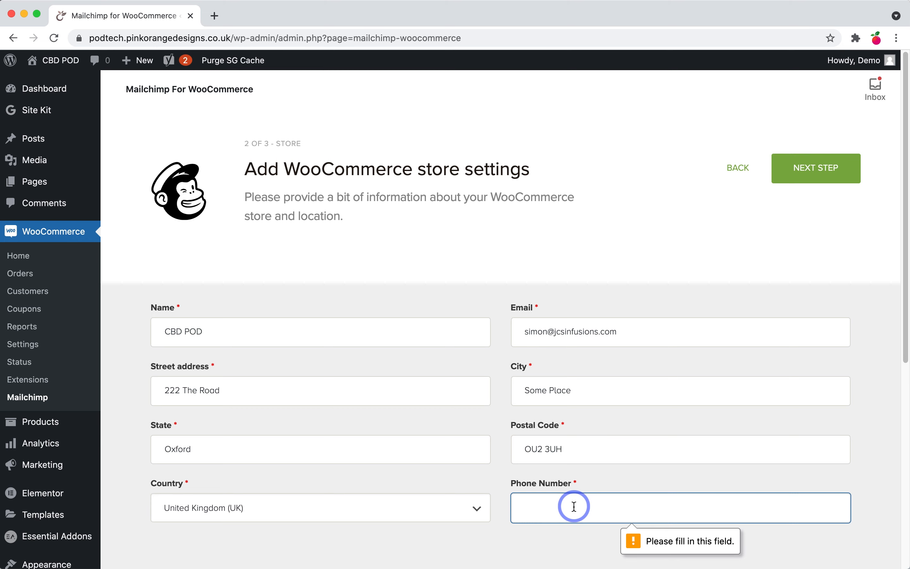
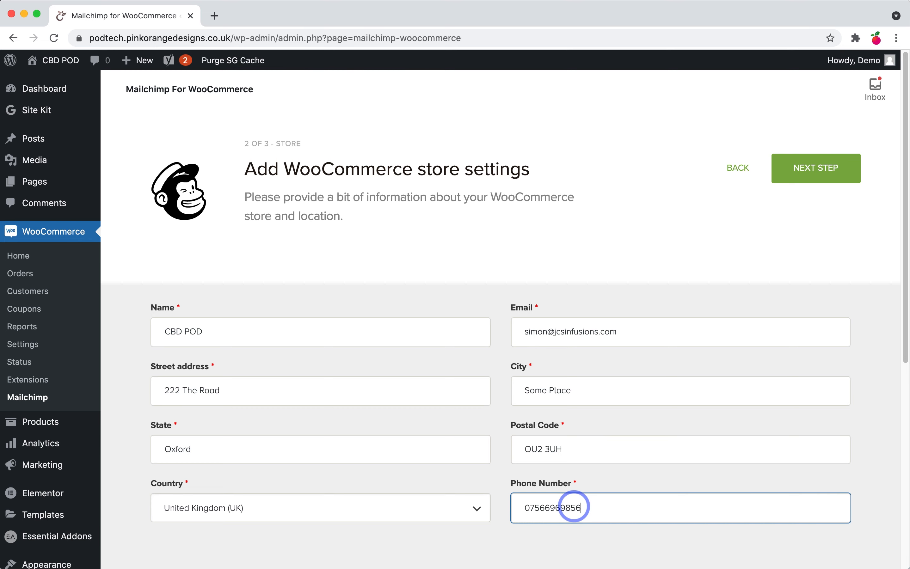
{"action": "left_click", "coordinate": [815, 173]}
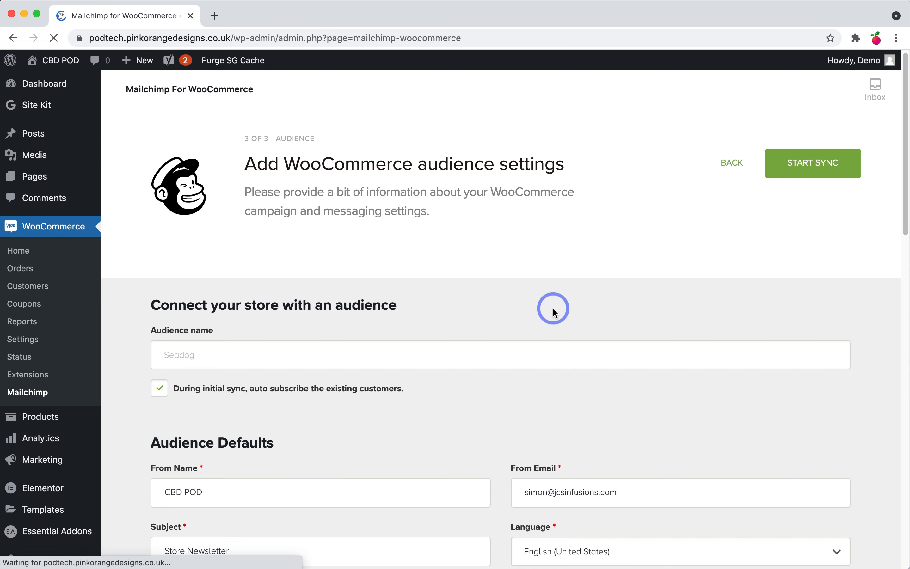
Step: Review the default audience settings and start the Mailchimp store sync
{"action": "scroll", "coordinate": [554, 311], "scroll_direction": "down", "scroll_amount": 5}
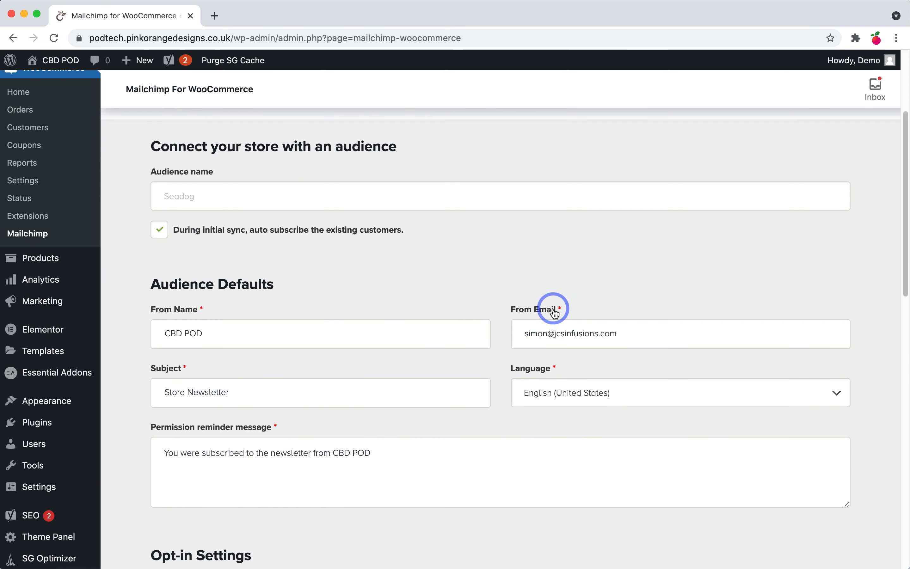
{"action": "scroll", "coordinate": [554, 311], "scroll_direction": "down", "scroll_amount": 5}
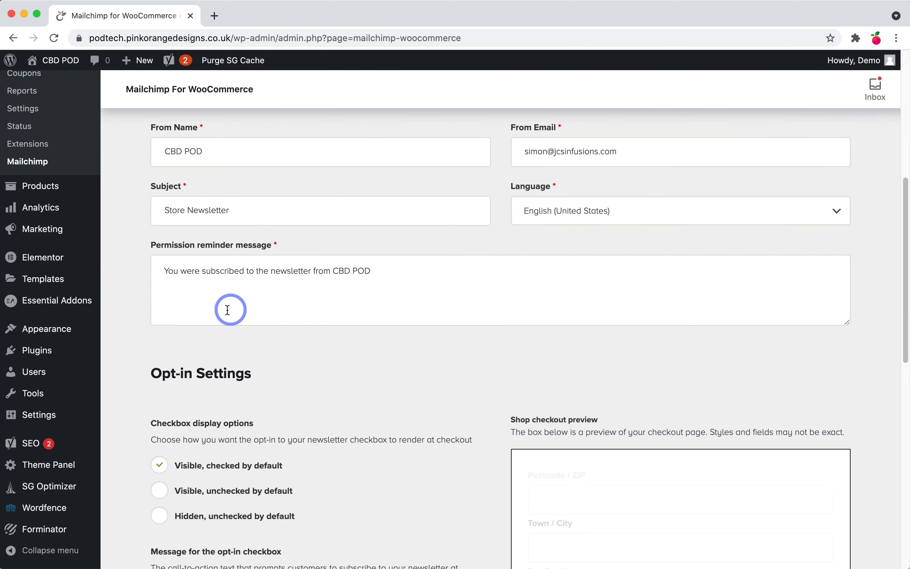
{"action": "scroll", "coordinate": [423, 328], "scroll_direction": "down", "scroll_amount": 5}
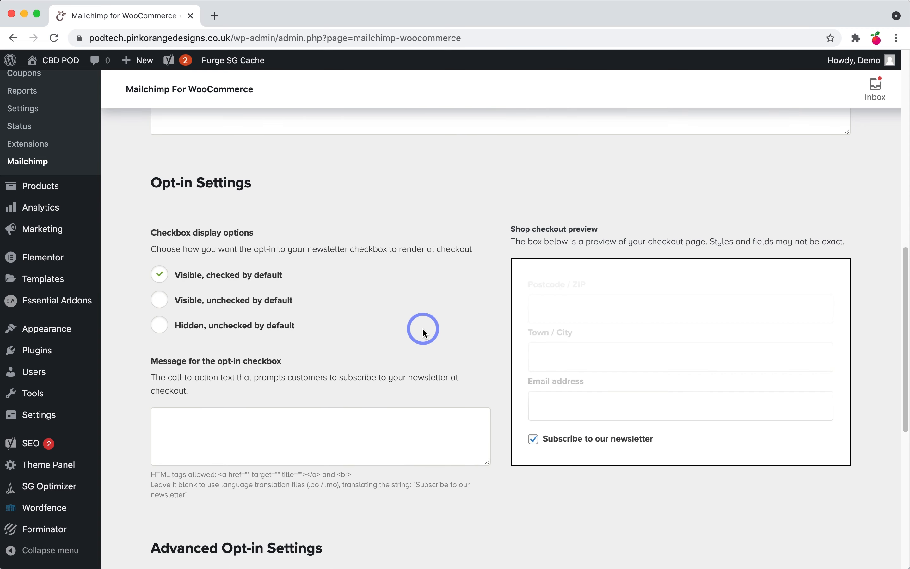
{"action": "scroll", "coordinate": [422, 328], "scroll_direction": "up", "scroll_amount": 20}
{"action": "left_click", "coordinate": [813, 171]}
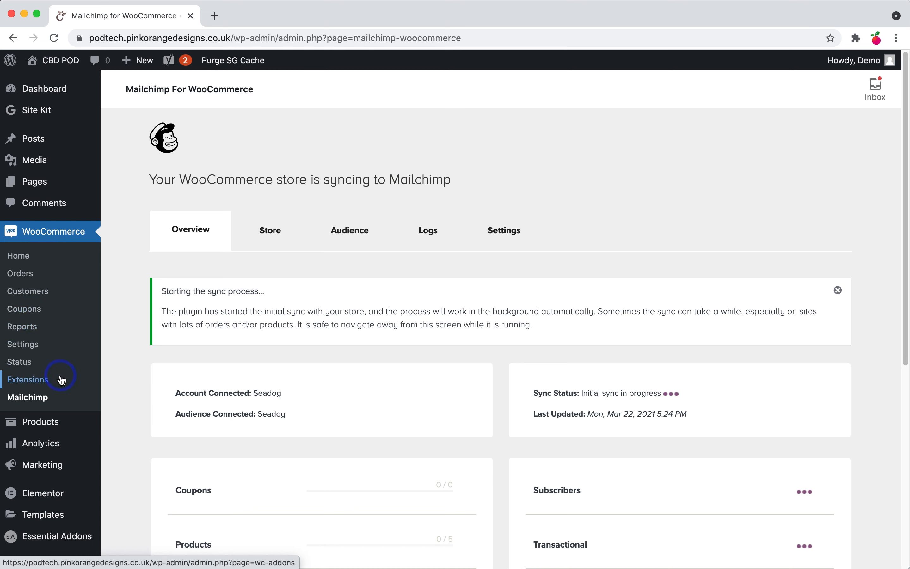
Step: Go via Coupons to Marketing > Facebook and look over the connection page
{"action": "left_click", "coordinate": [37, 310]}
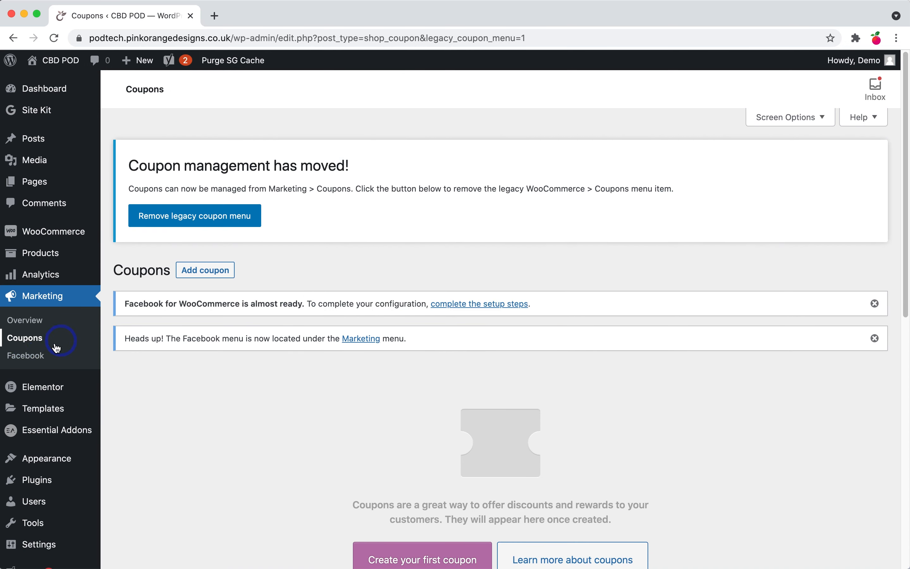
{"action": "left_click", "coordinate": [37, 358]}
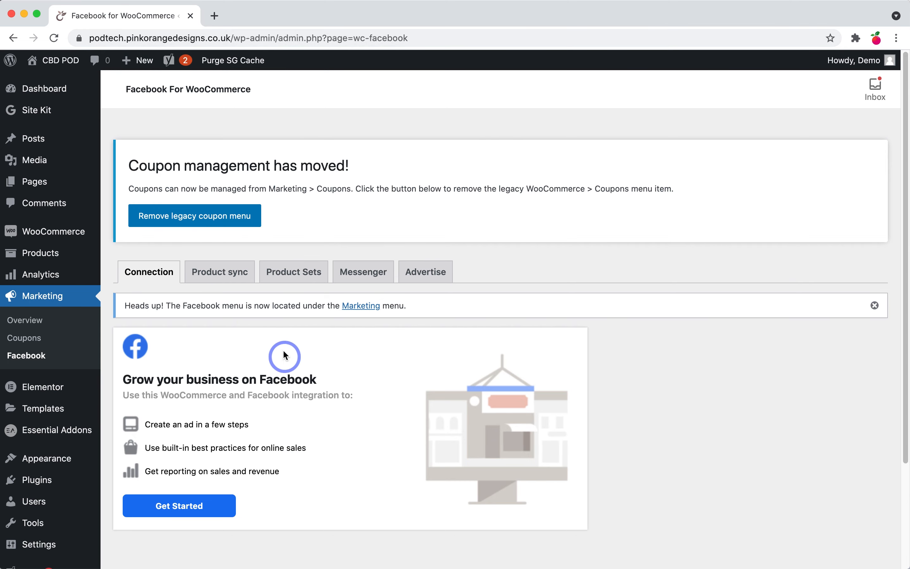
{"action": "scroll", "coordinate": [196, 376], "scroll_direction": "down", "scroll_amount": 1}
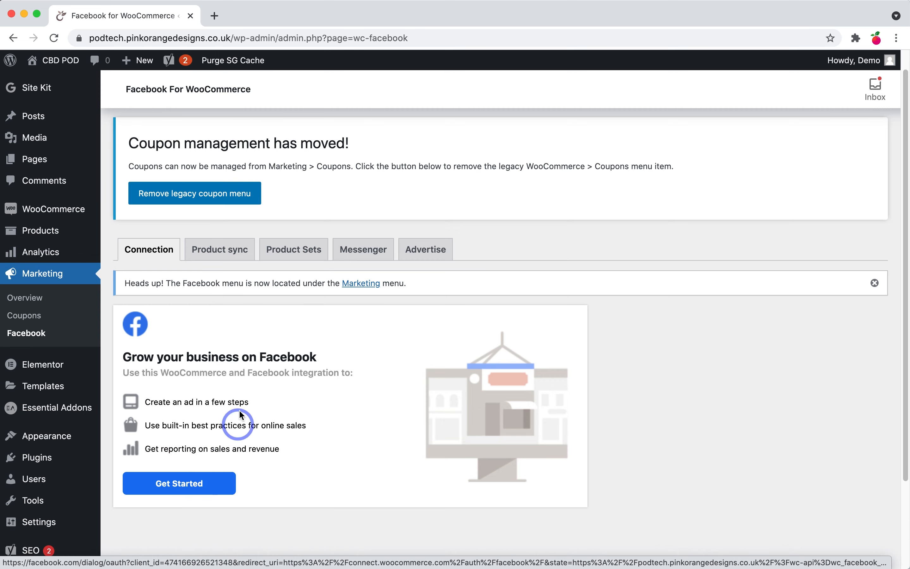
{"action": "scroll", "coordinate": [243, 379], "scroll_direction": "up", "scroll_amount": 1}
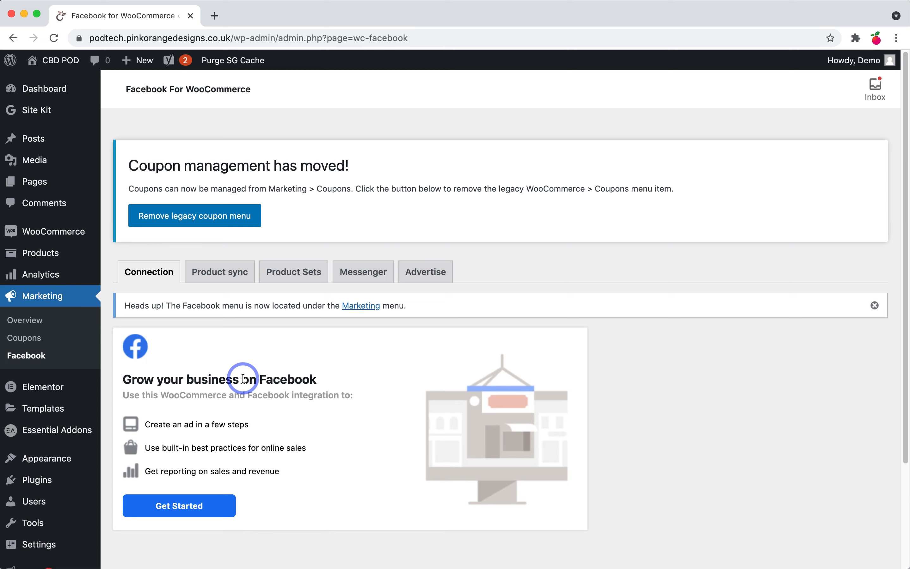